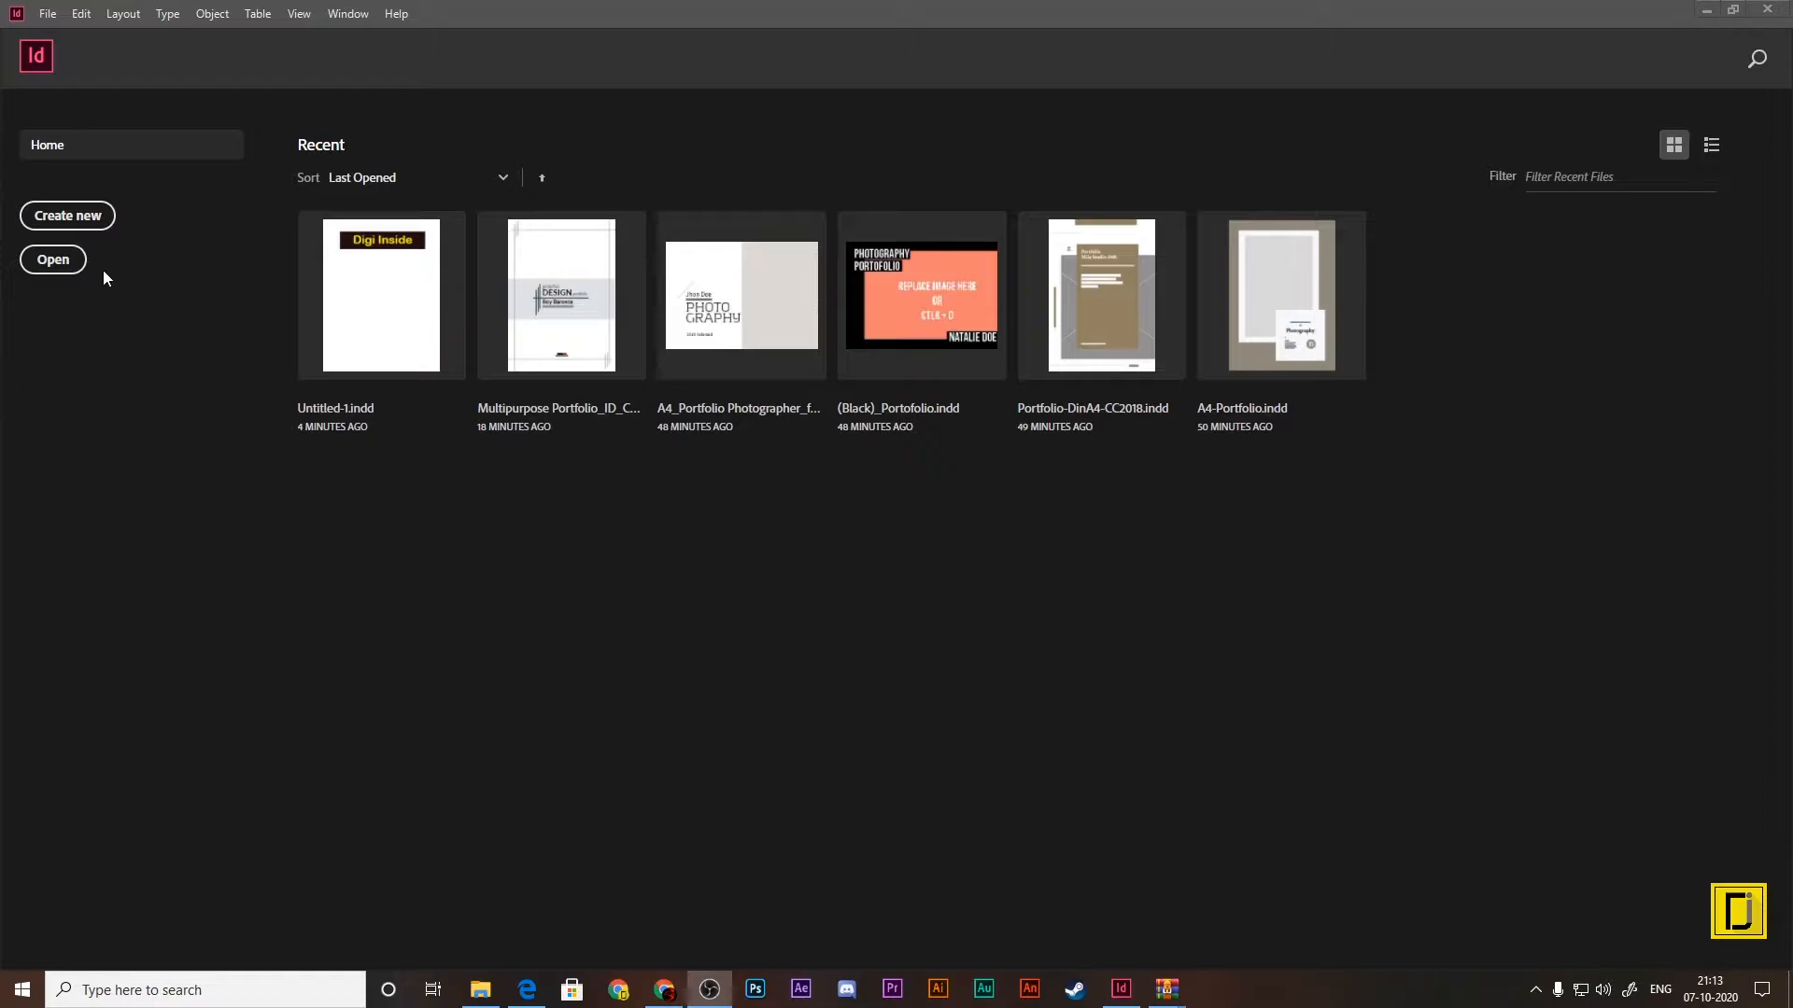
Step: Try to set the units of a new document to Millimeters for the recent and print presets
click(97, 220)
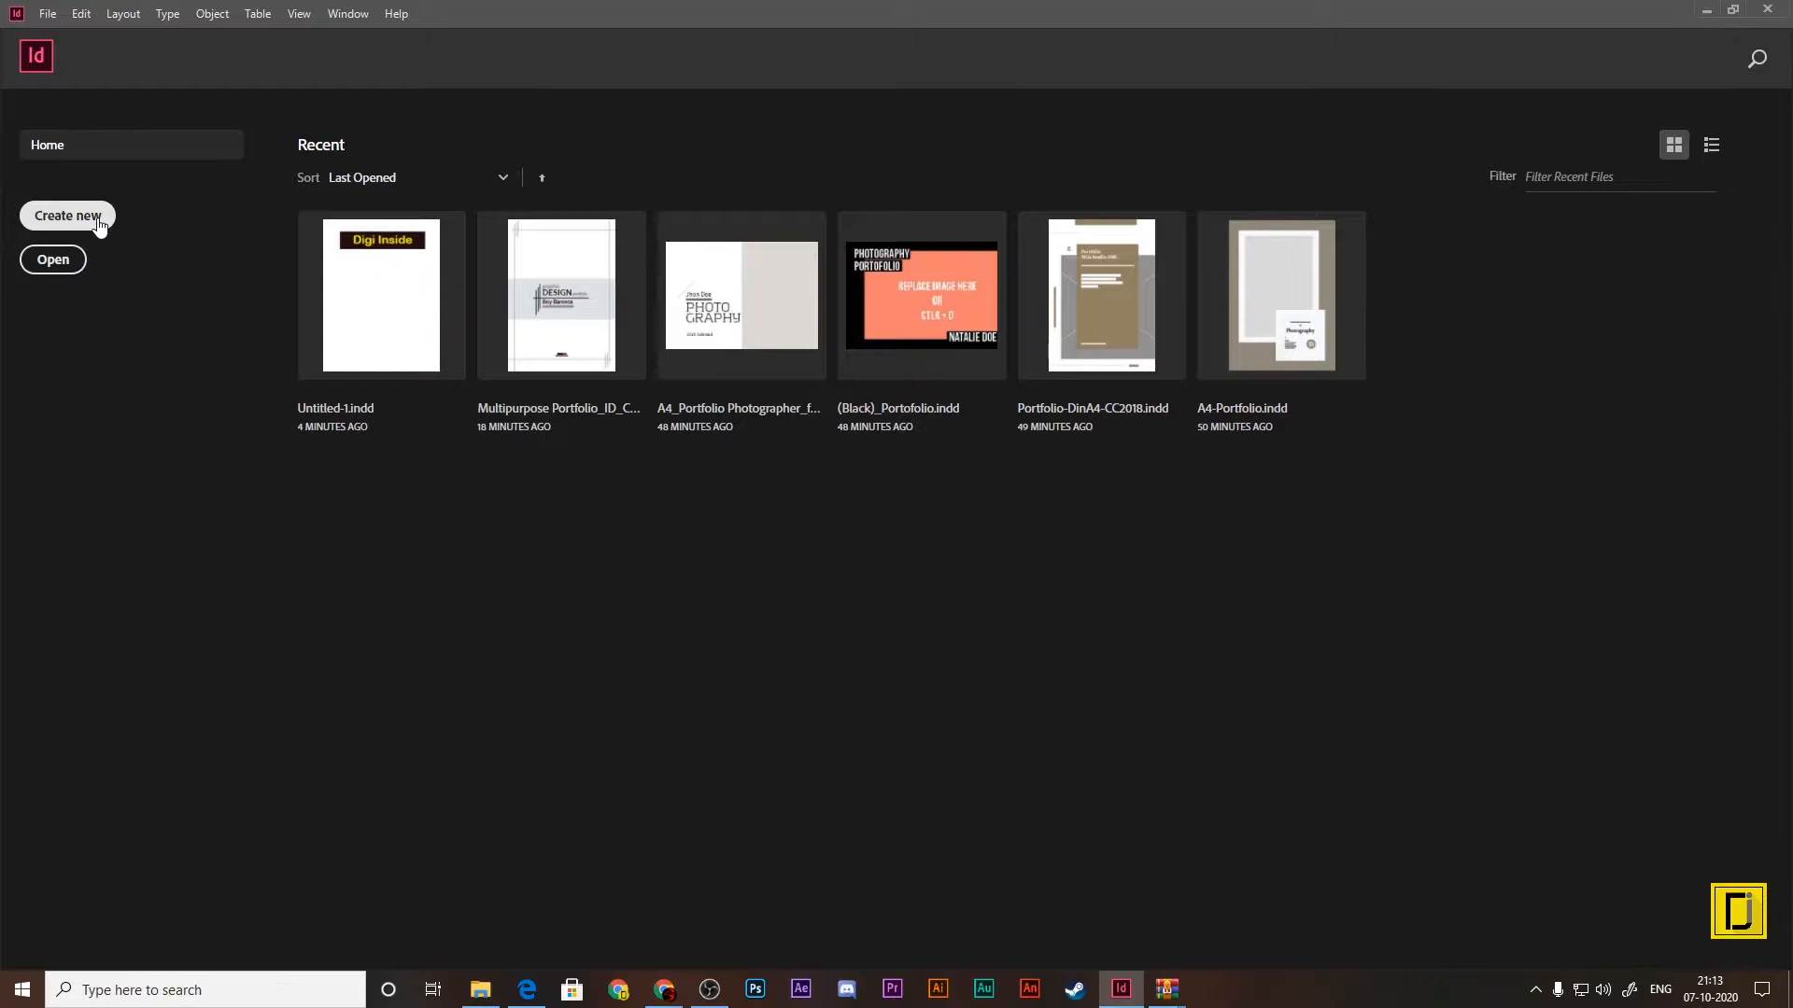
click(99, 222)
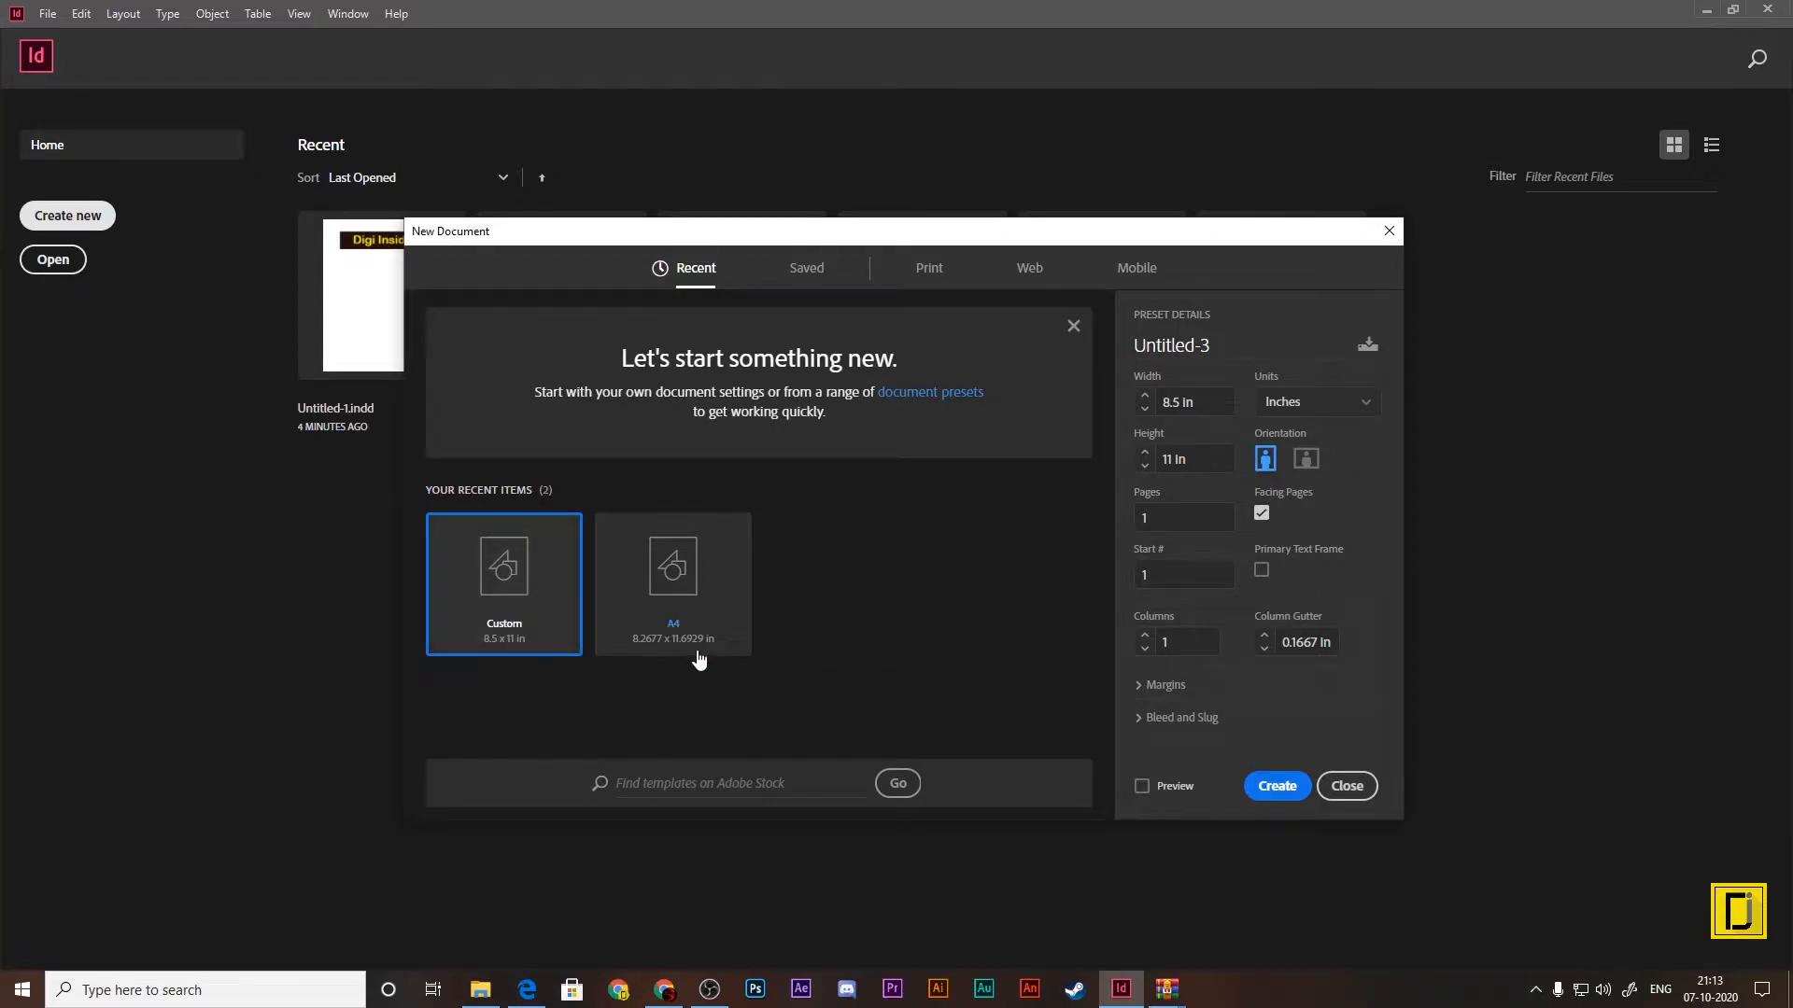
click(1350, 413)
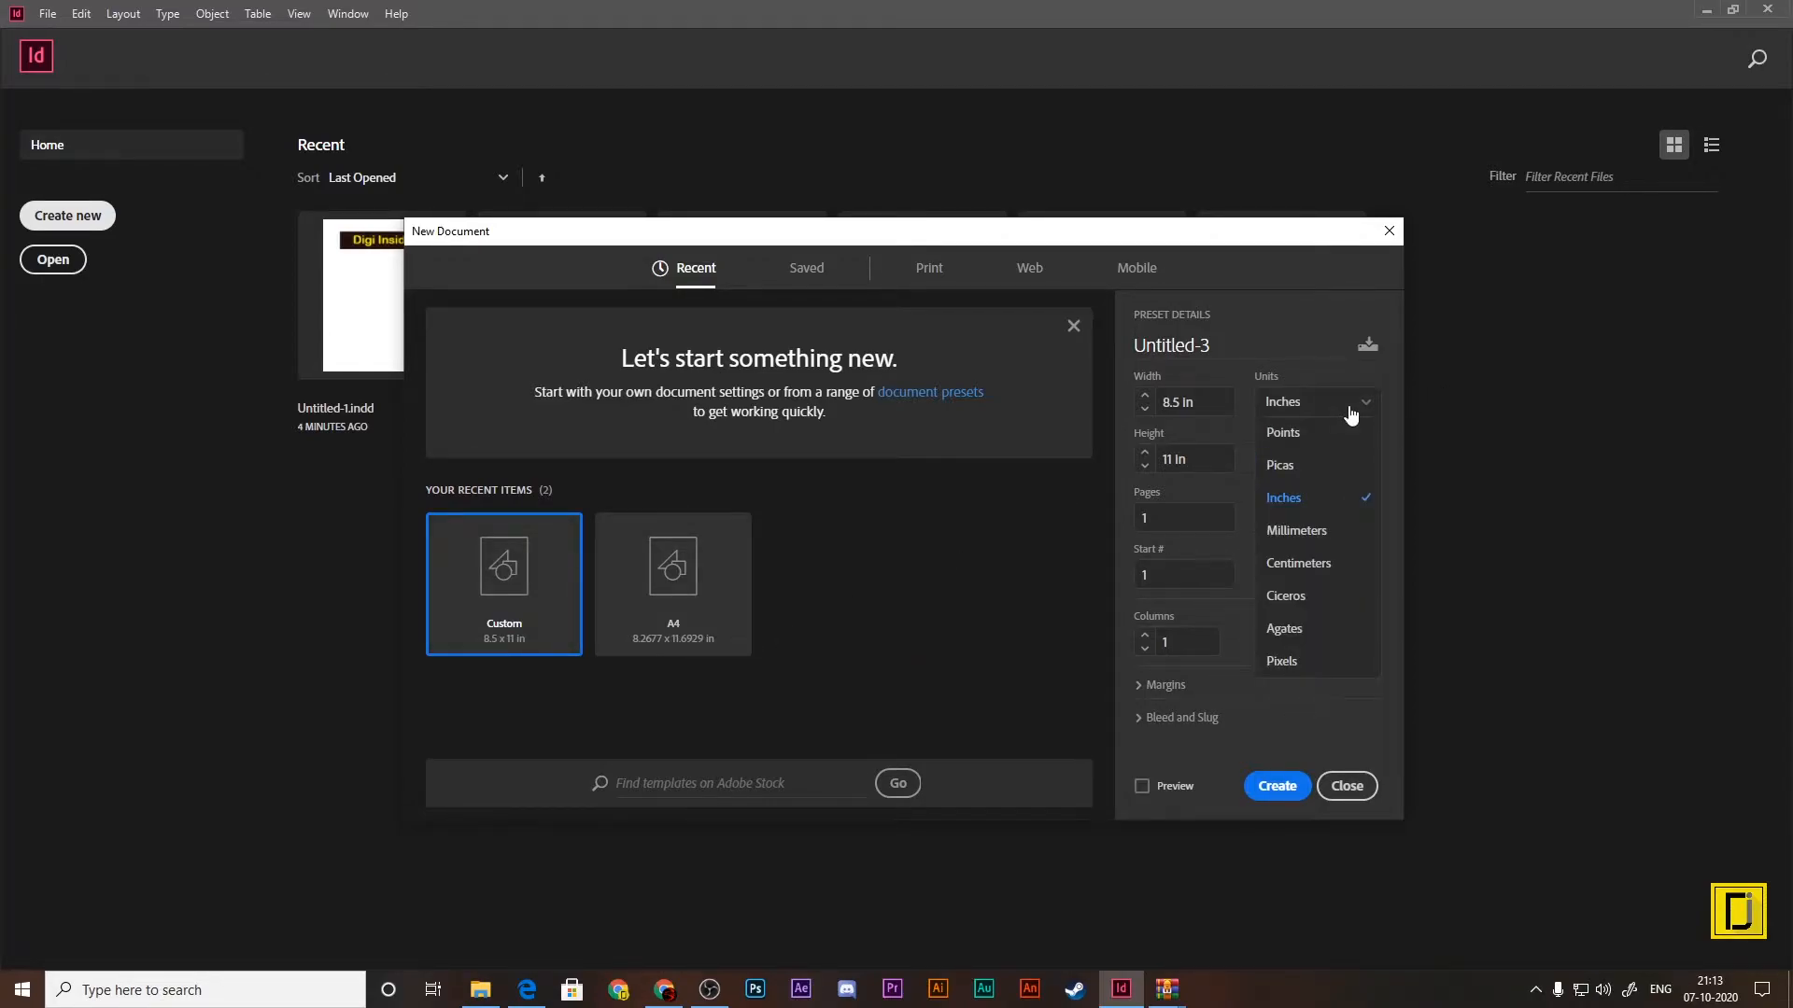
click(1333, 532)
click(929, 268)
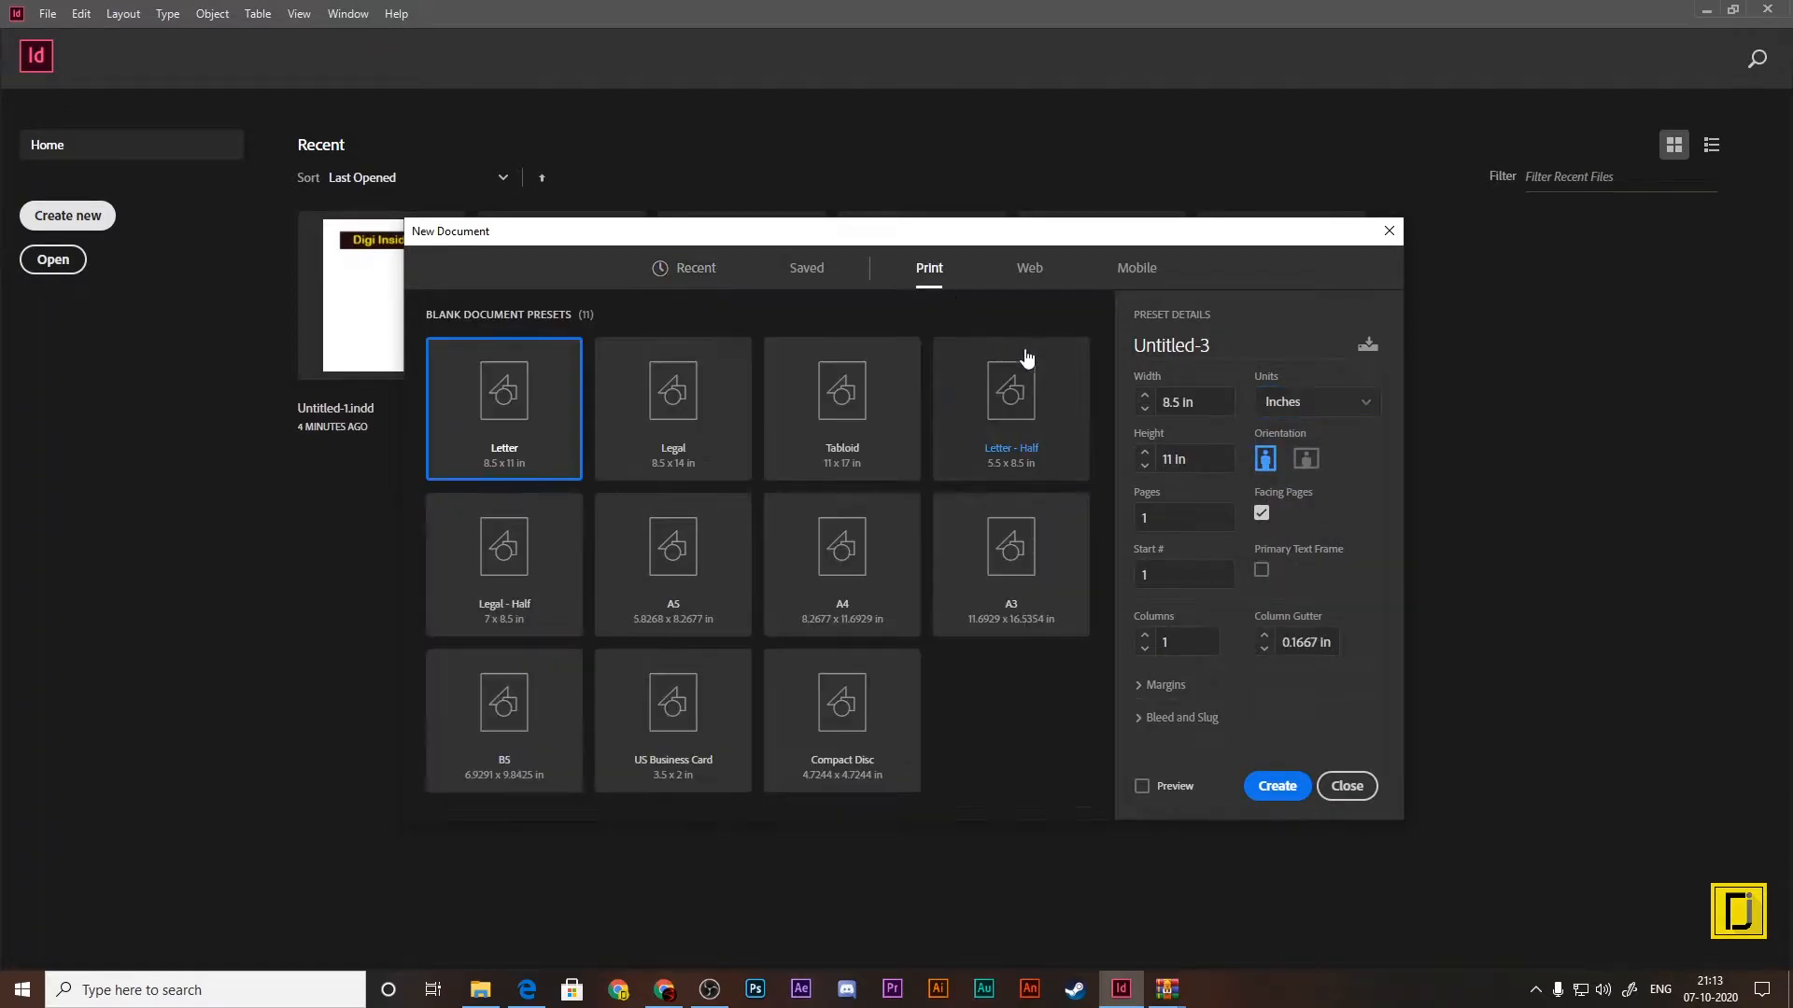
click(1313, 407)
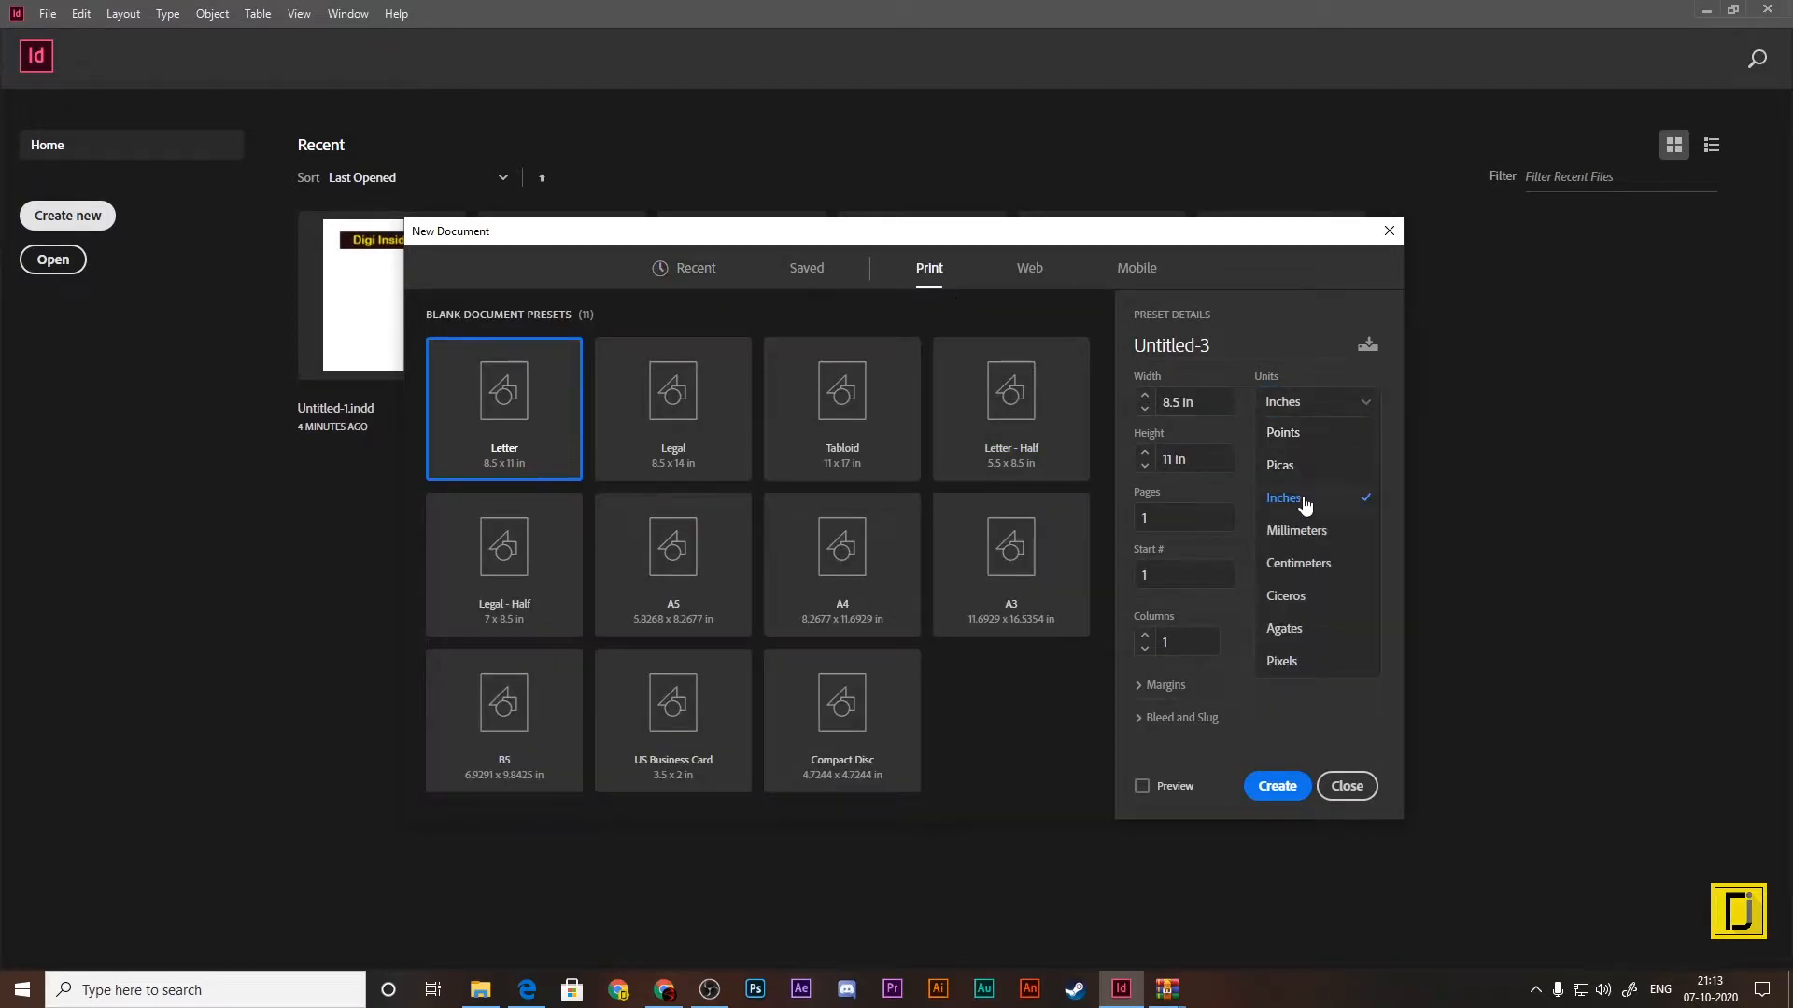
click(1311, 532)
click(807, 268)
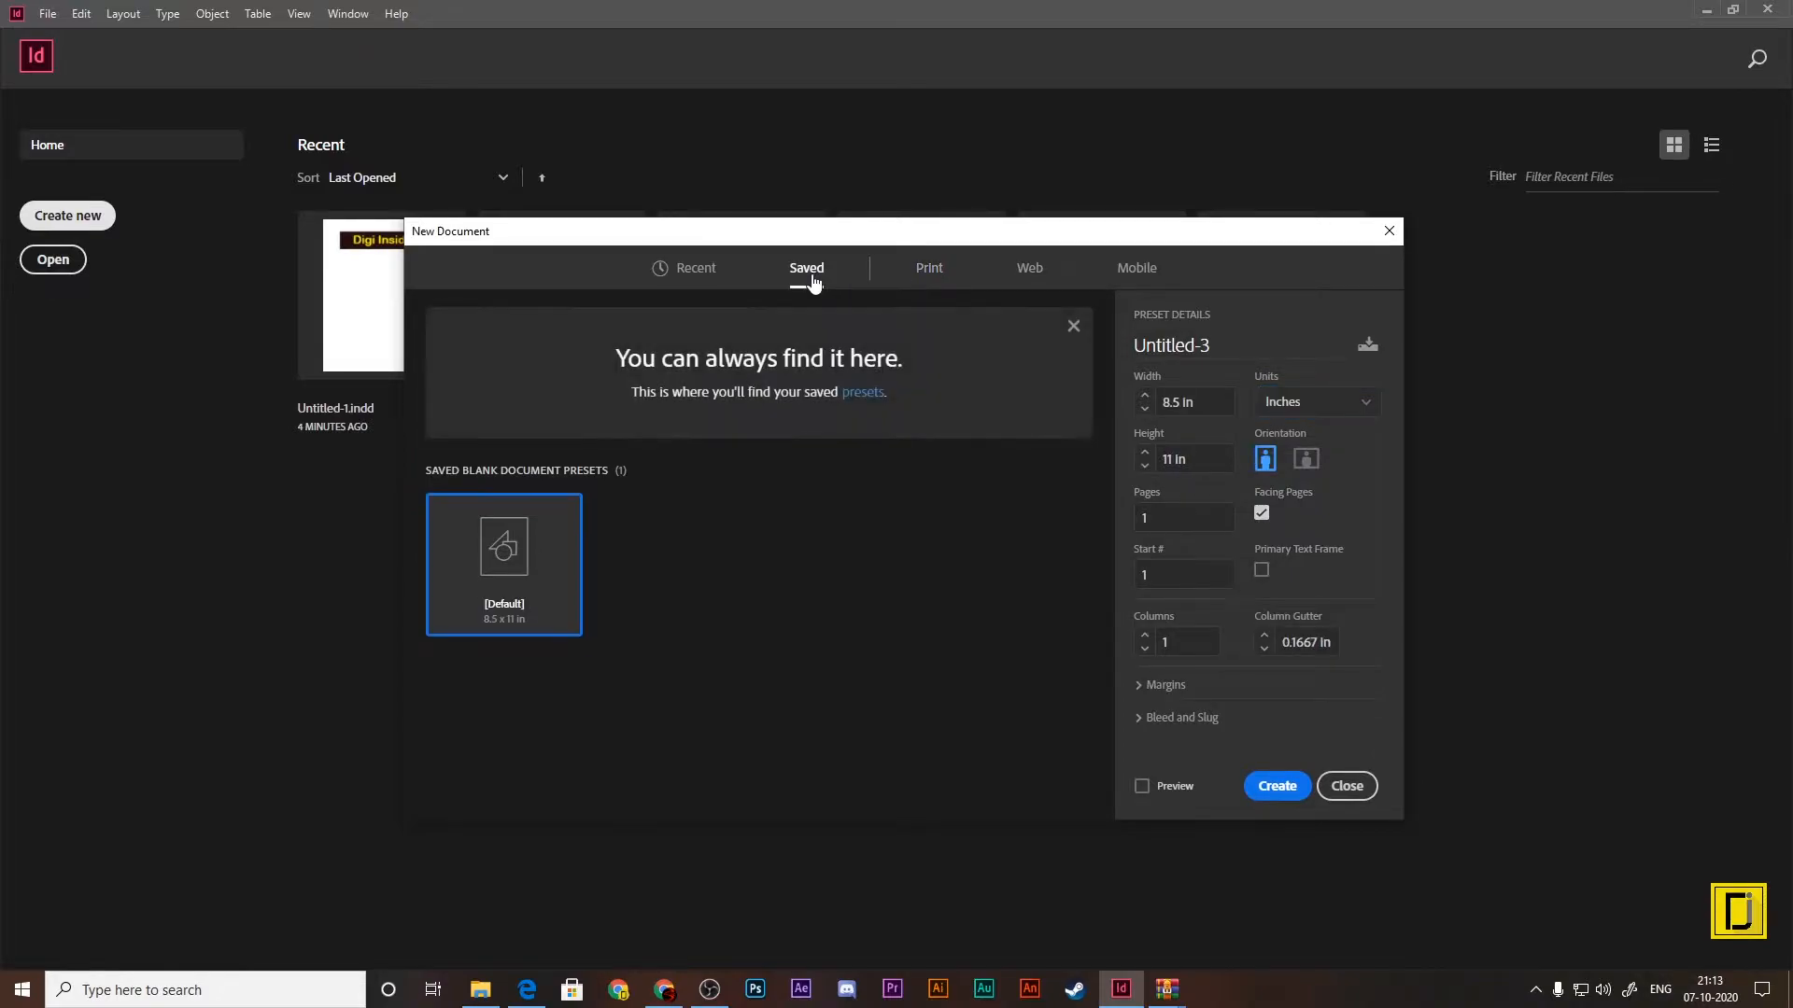
click(928, 270)
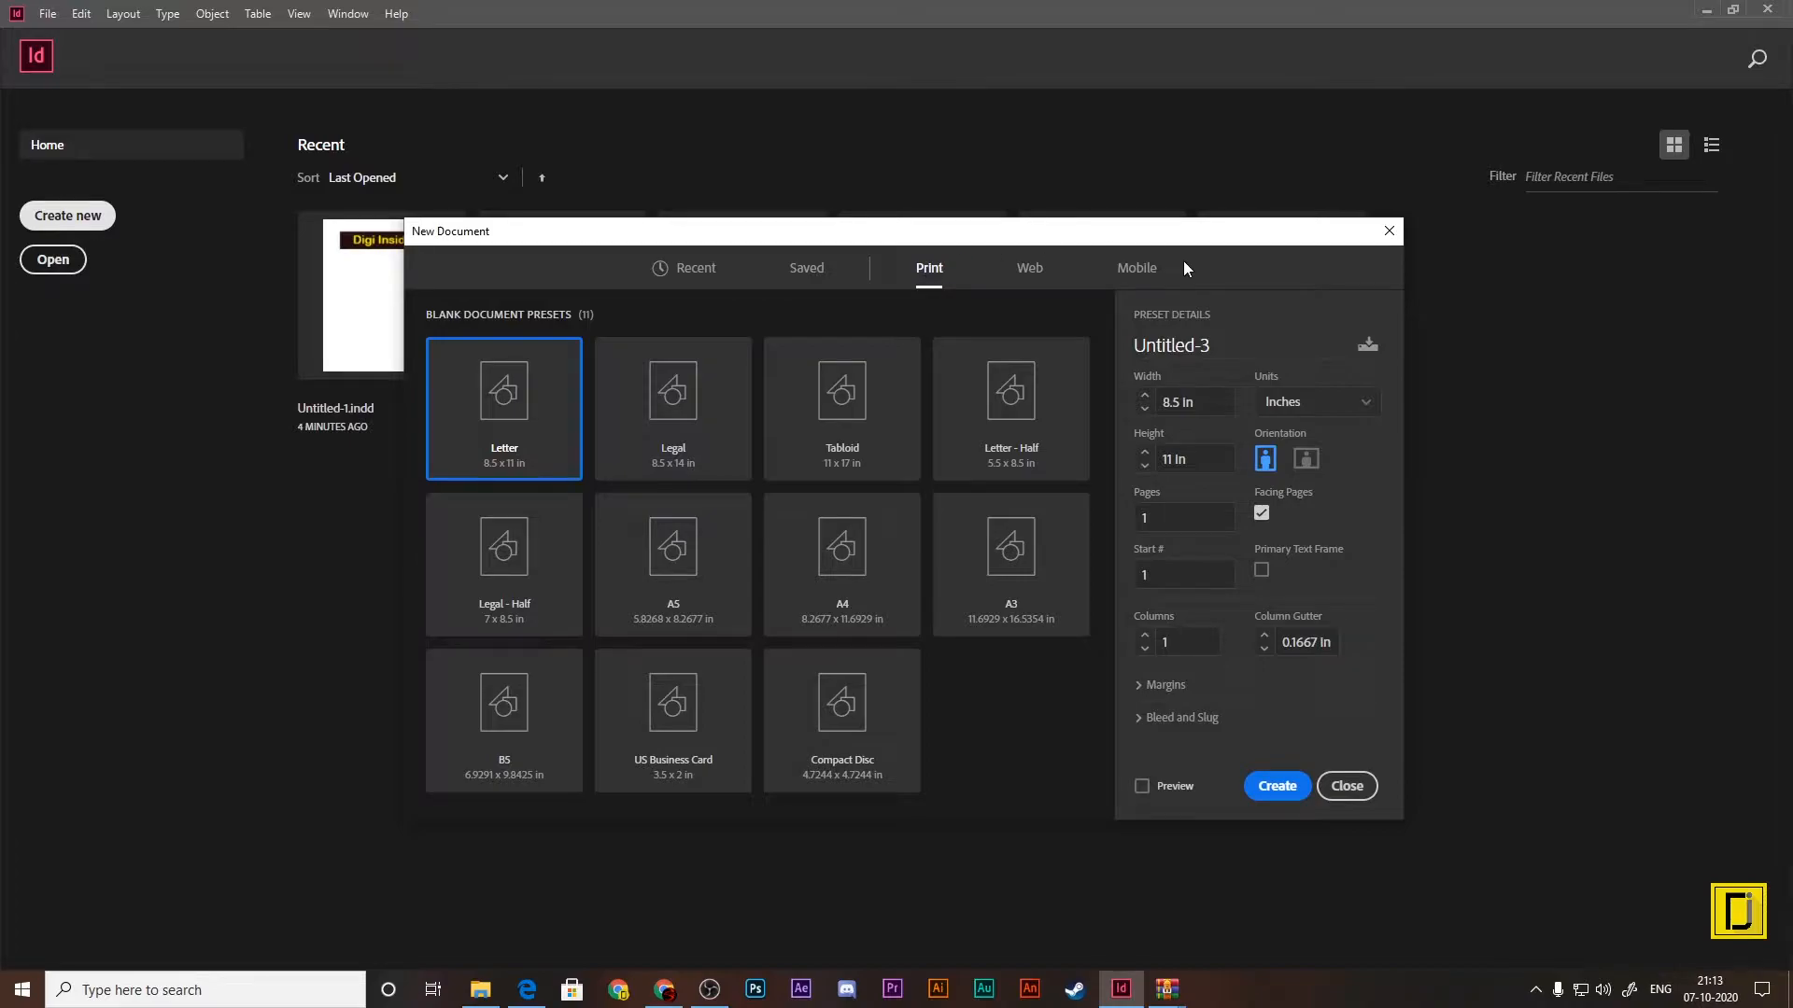
click(1388, 232)
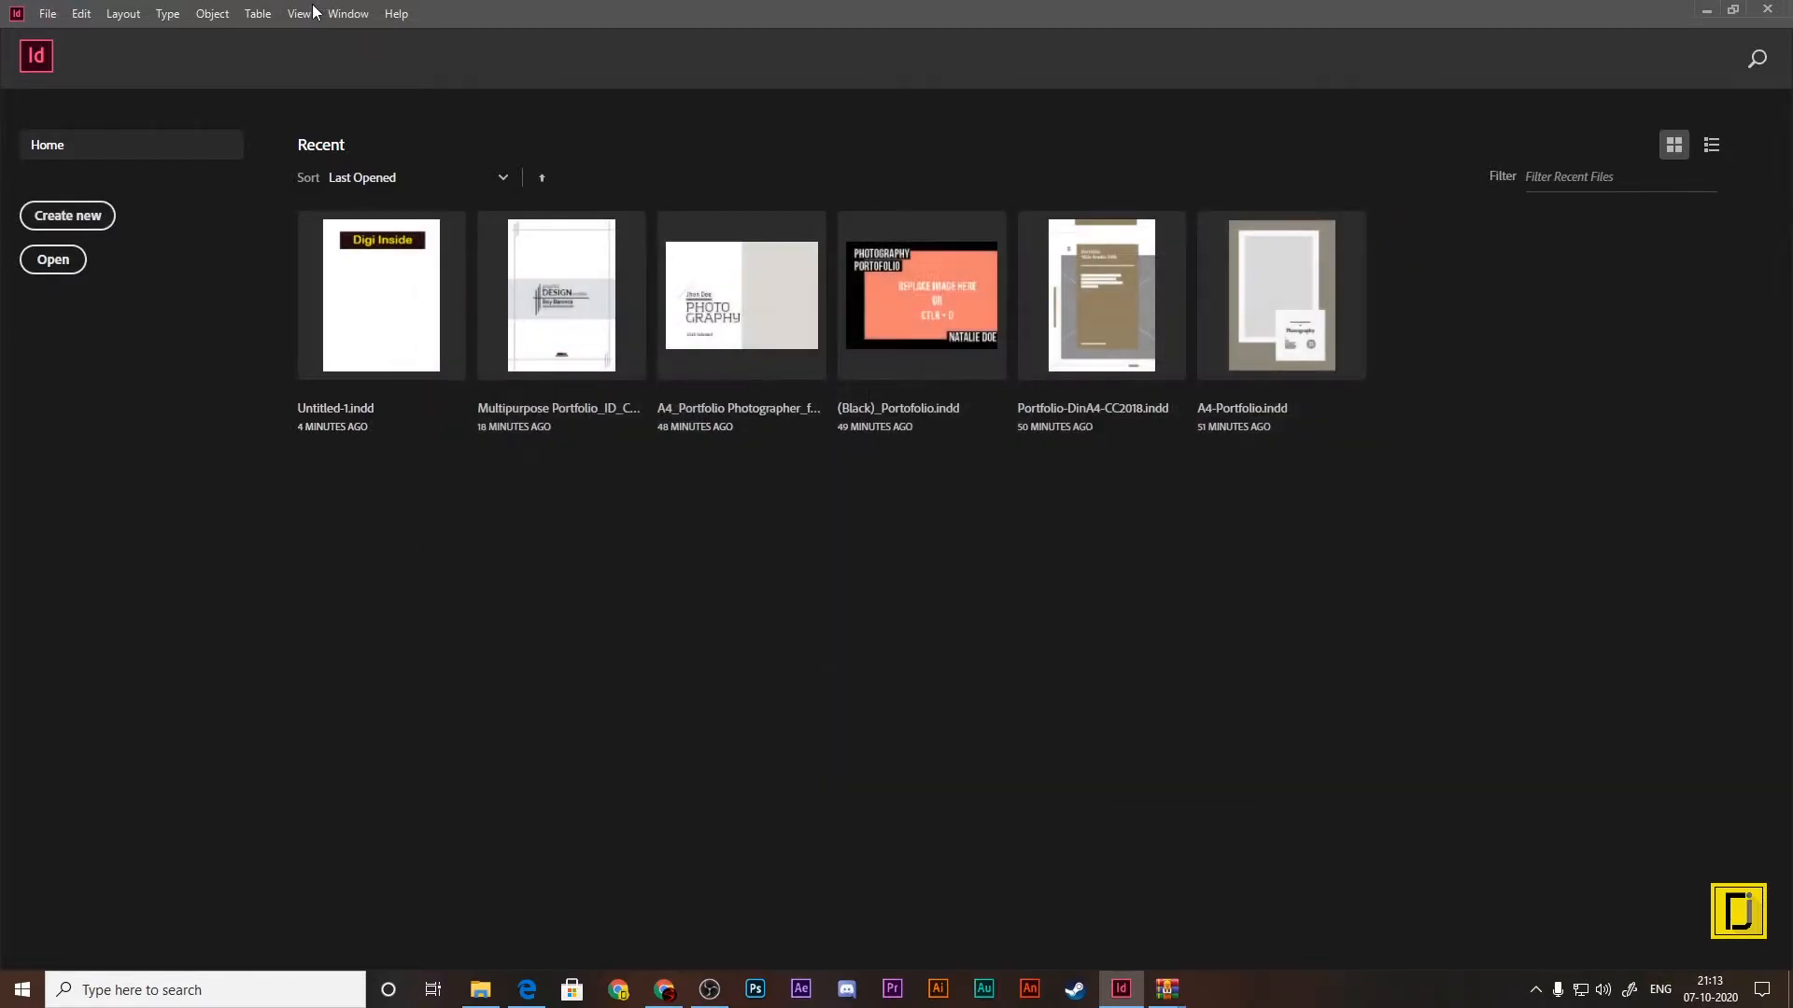
Step: With no document open, set the default horizontal and vertical ruler units to Millimeters in the Units & Increments preferences
click(78, 14)
mouse_move(142, 756)
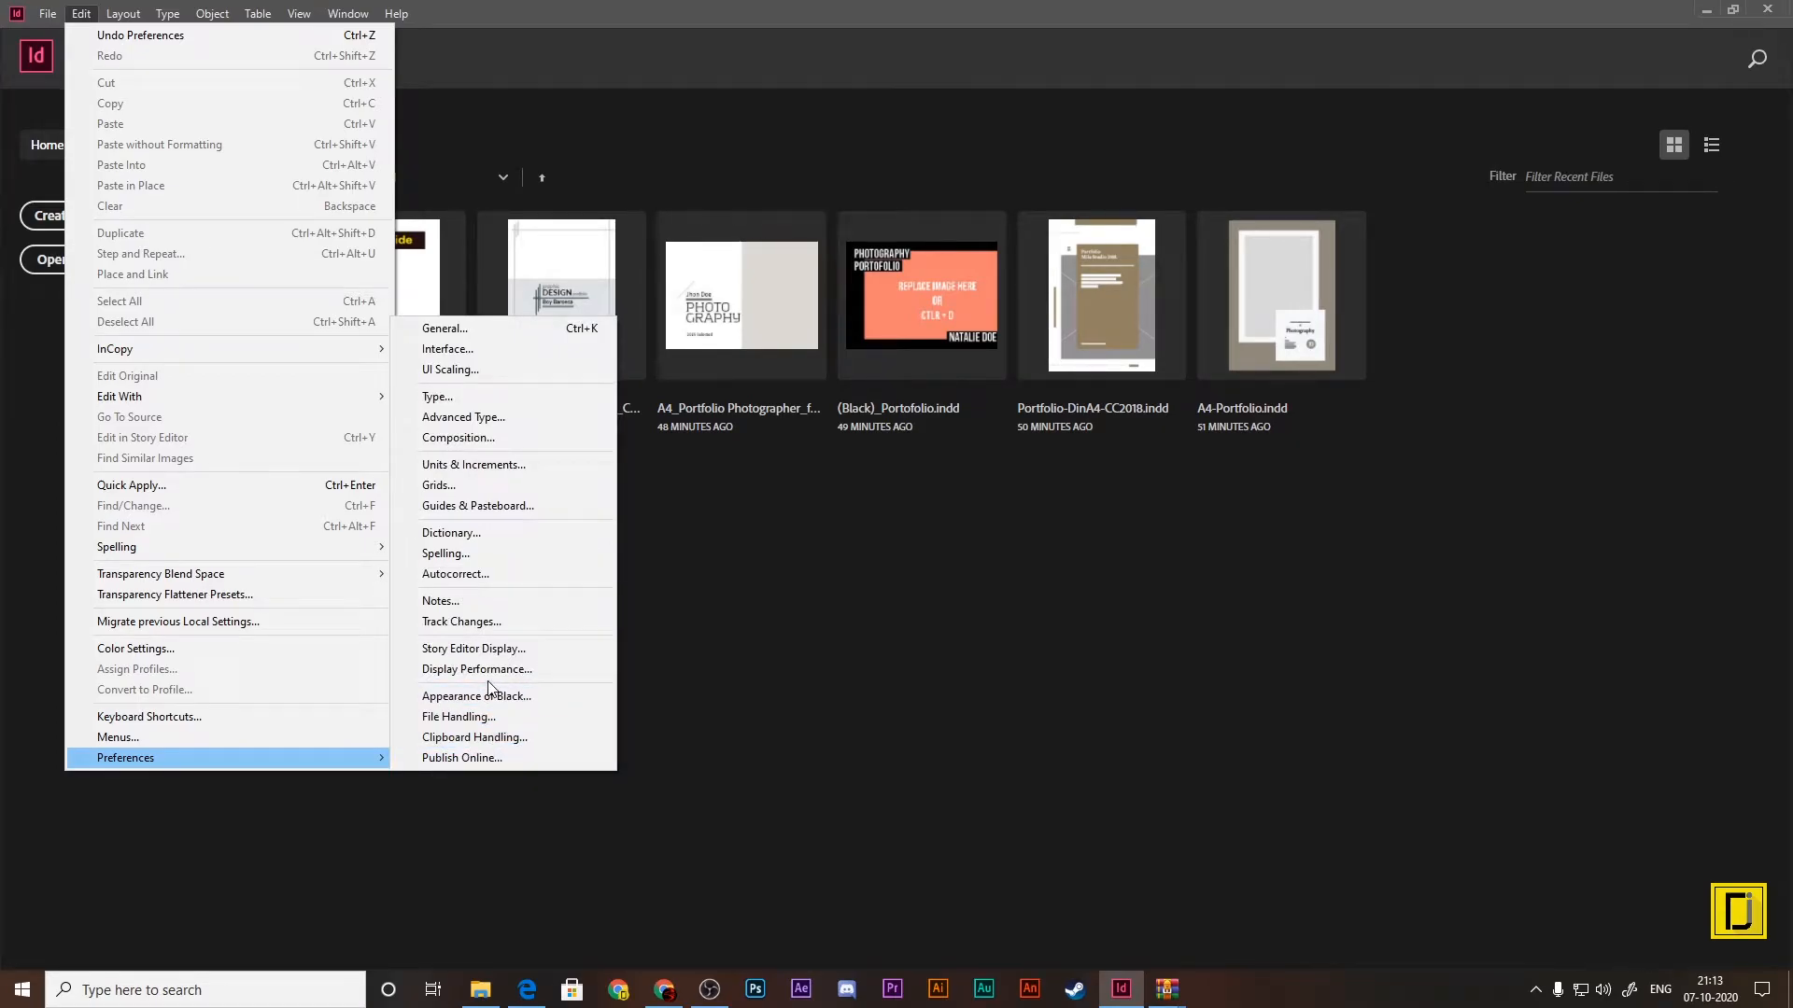
click(470, 473)
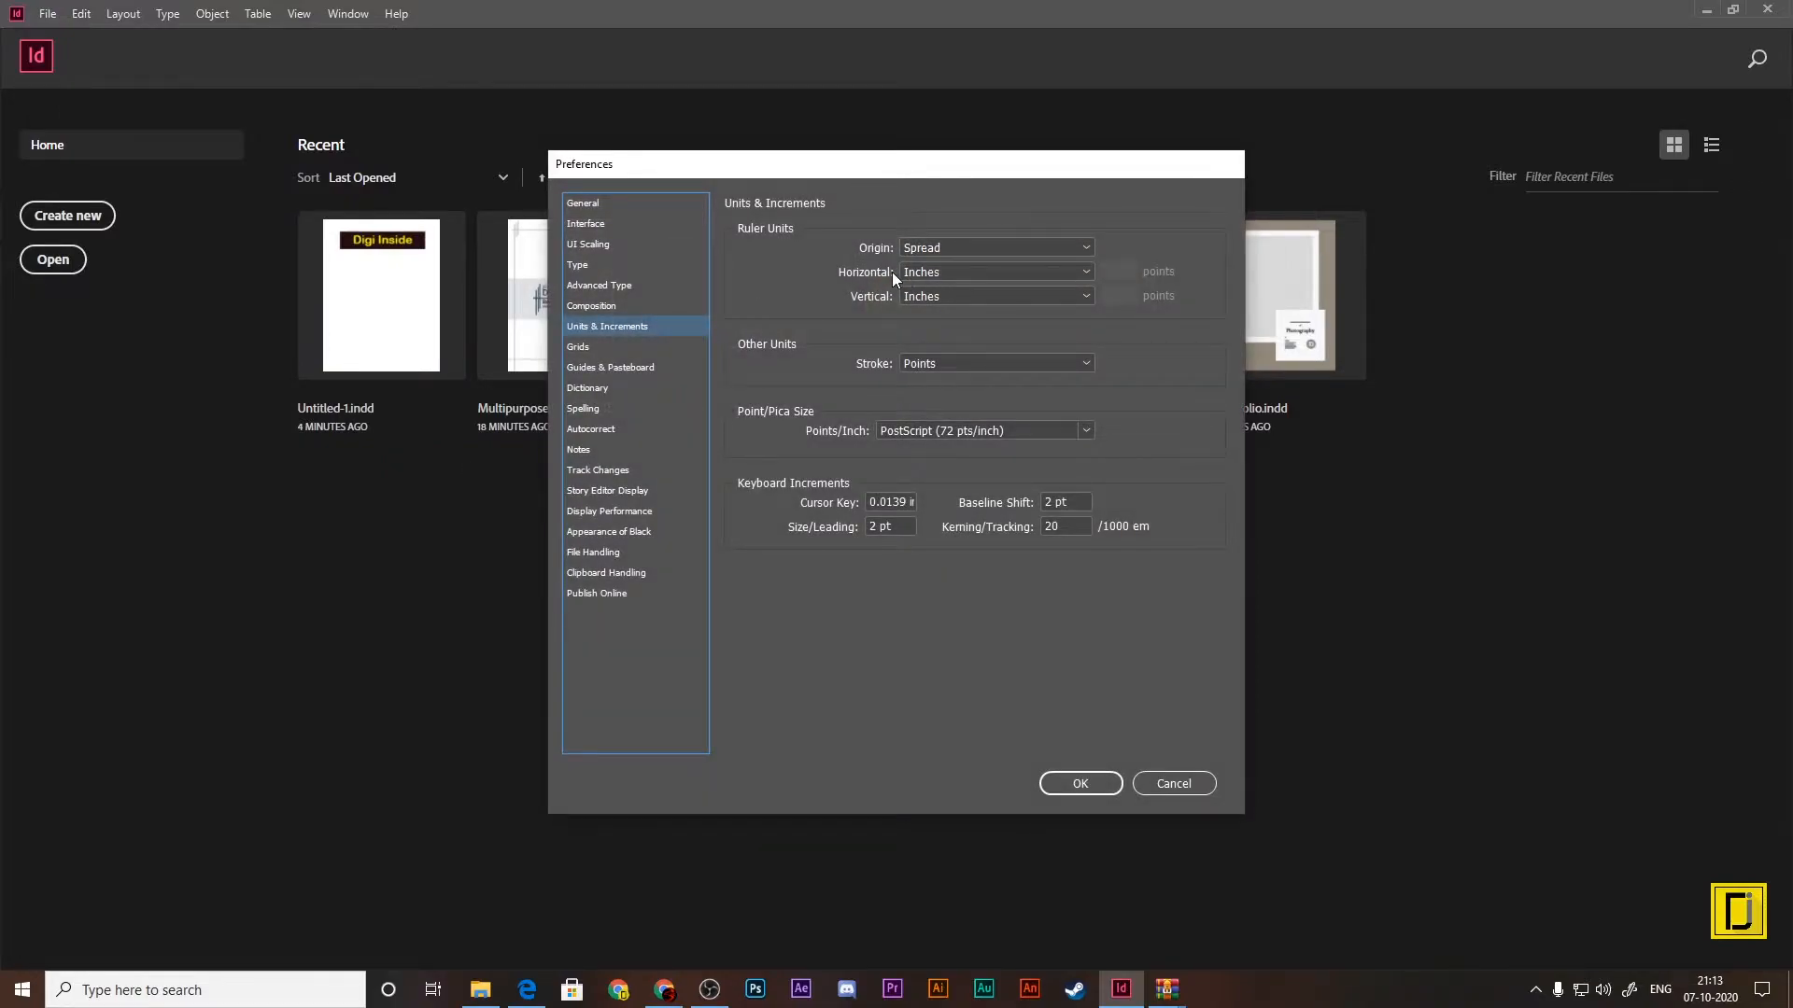
click(948, 272)
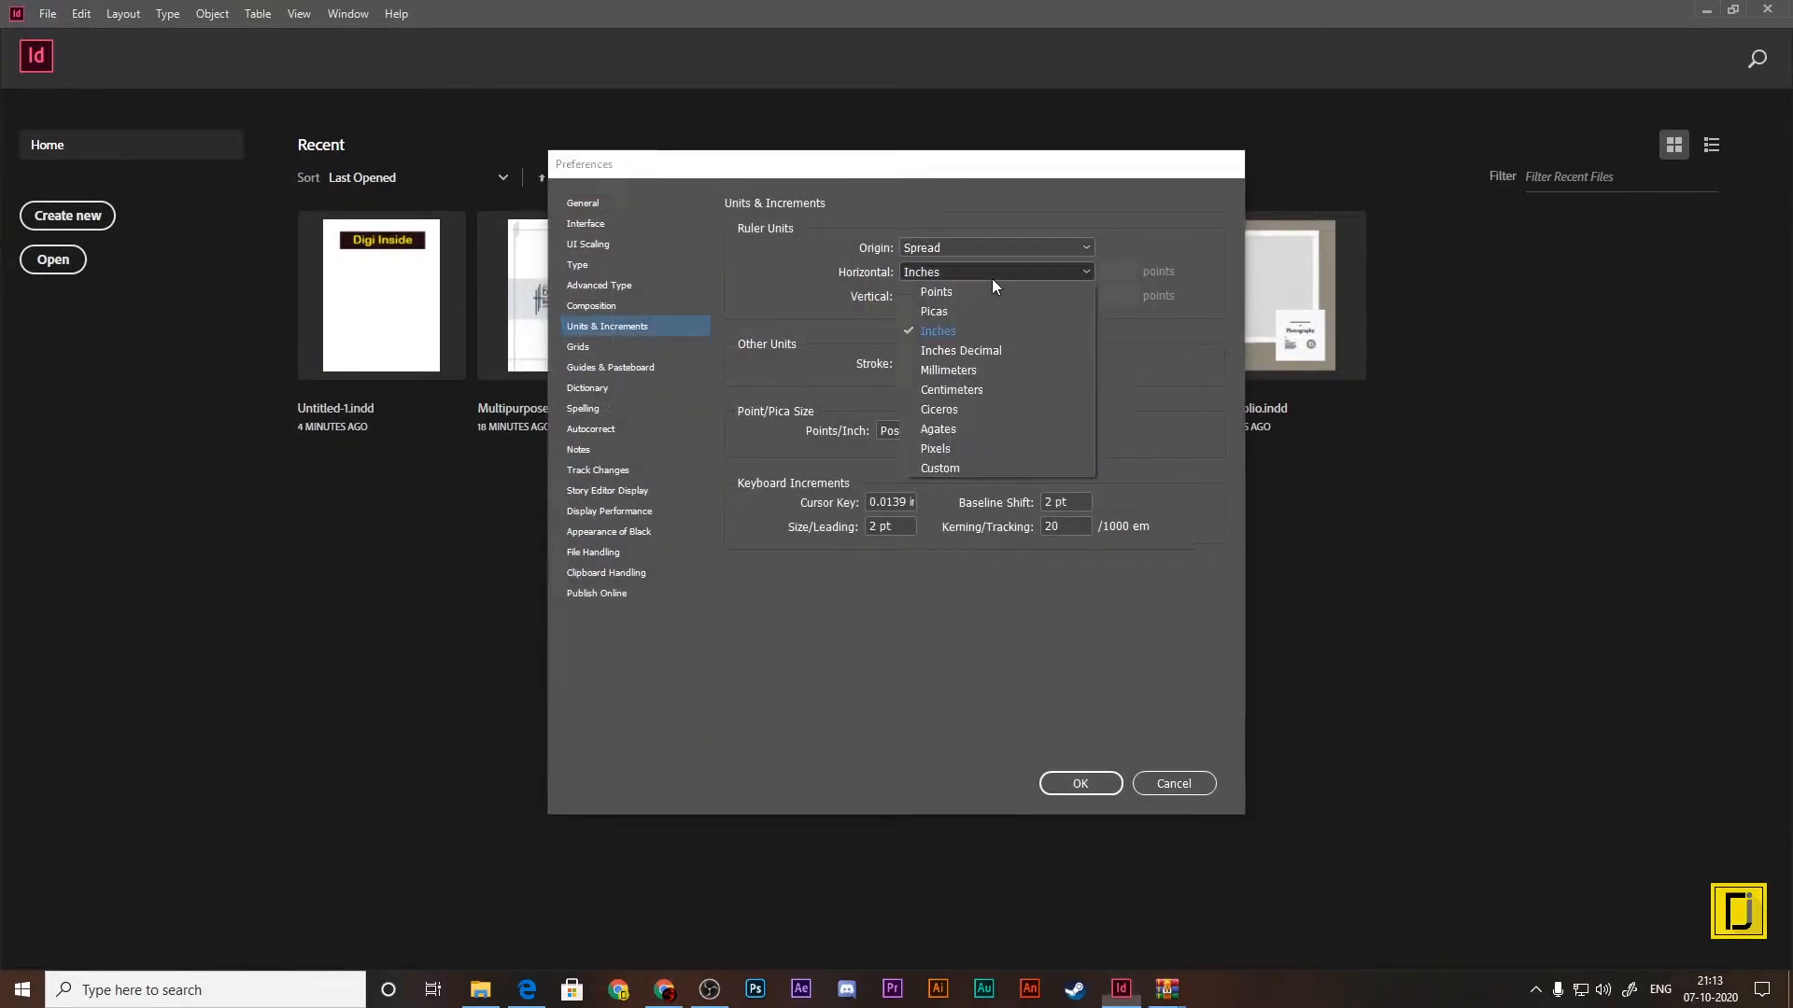
click(948, 371)
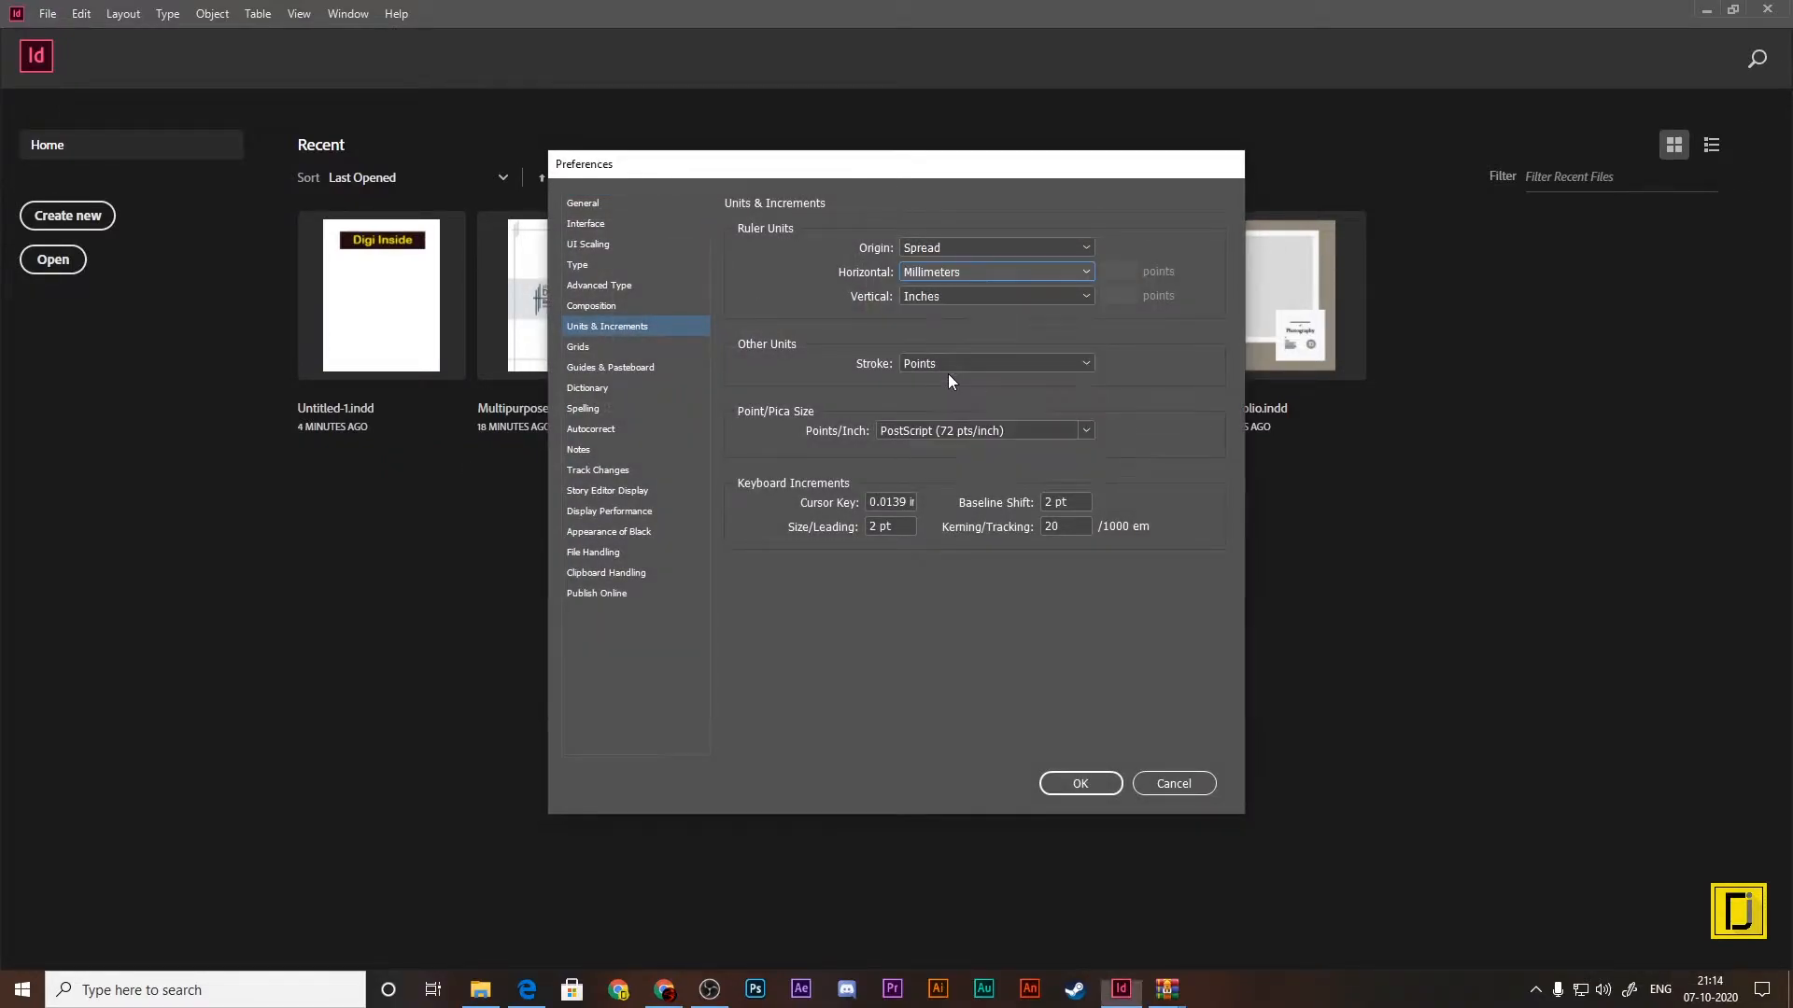
click(982, 296)
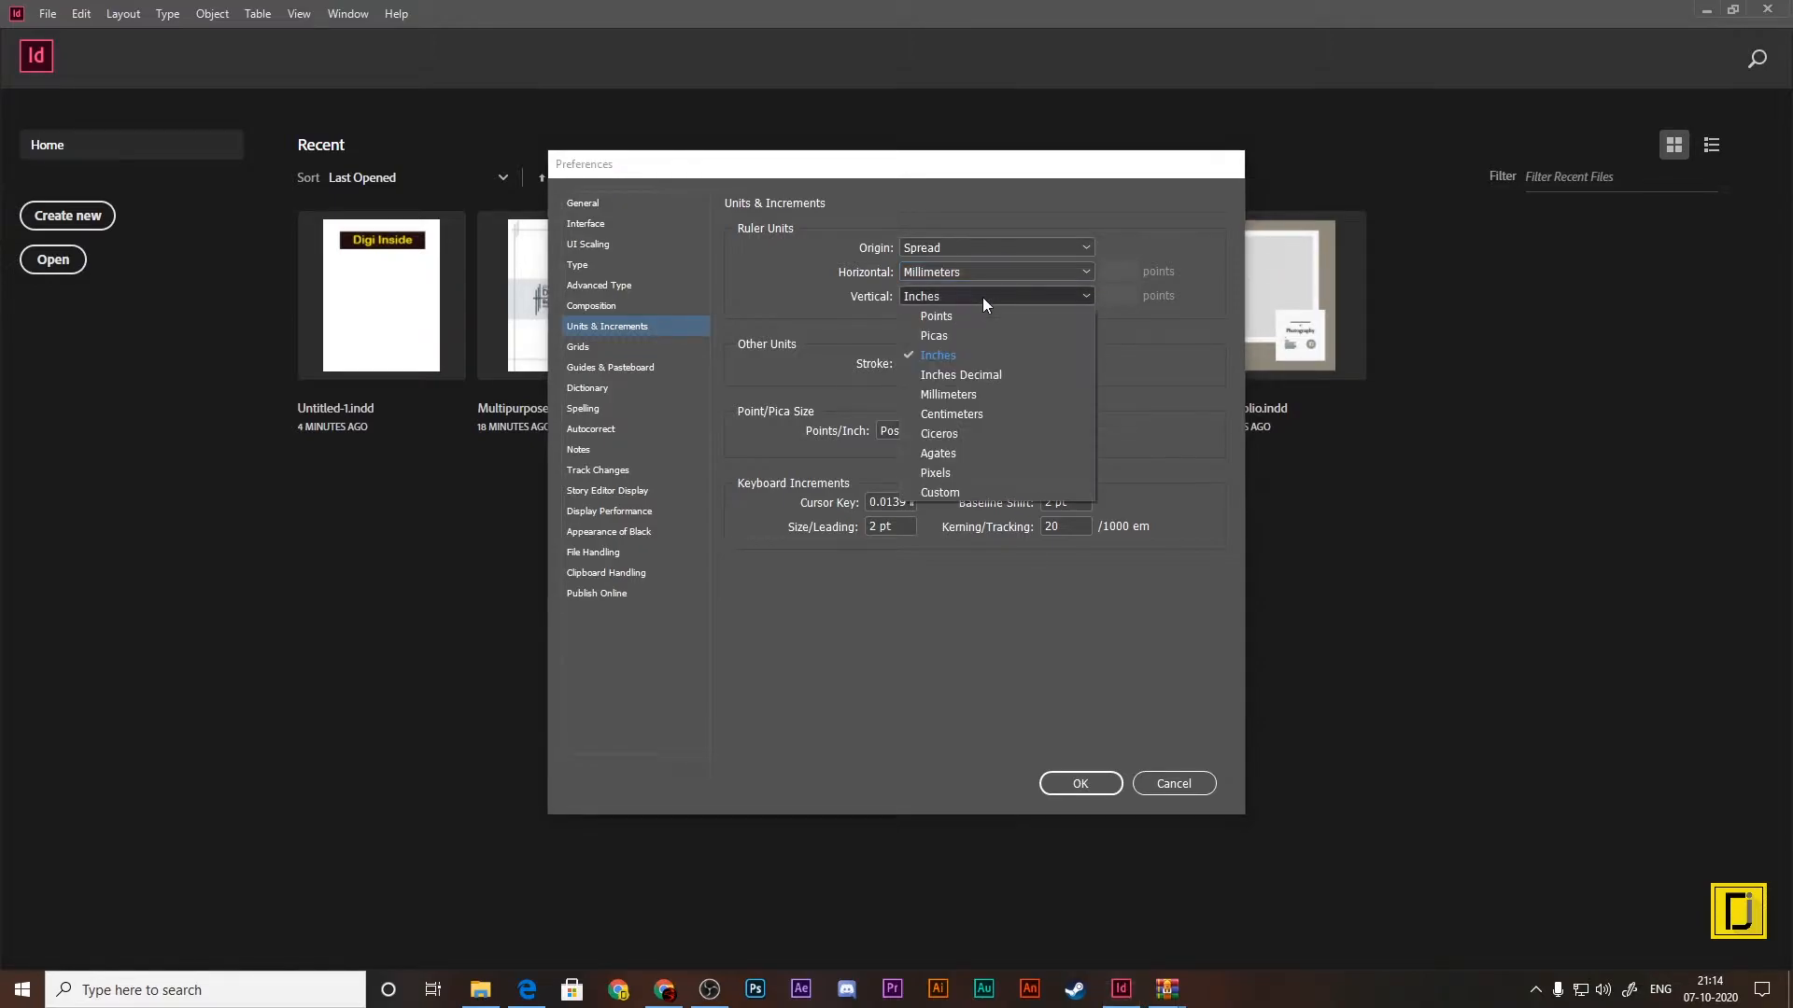
click(948, 395)
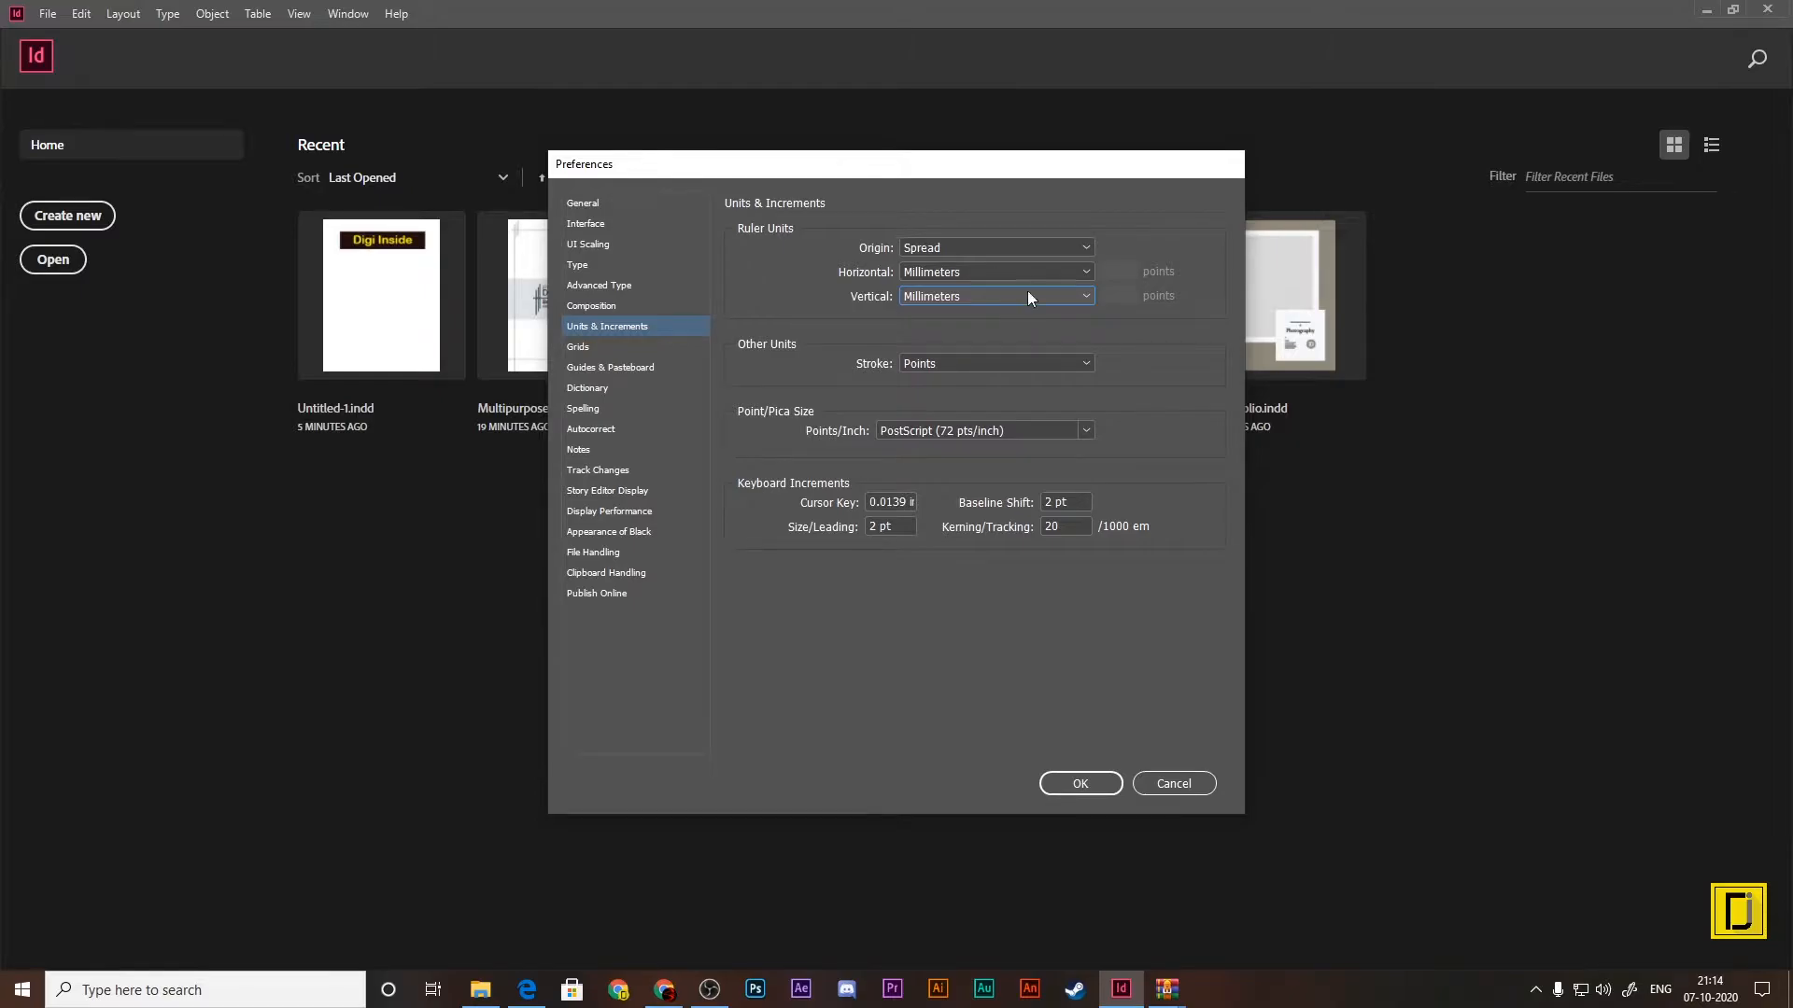
click(1080, 784)
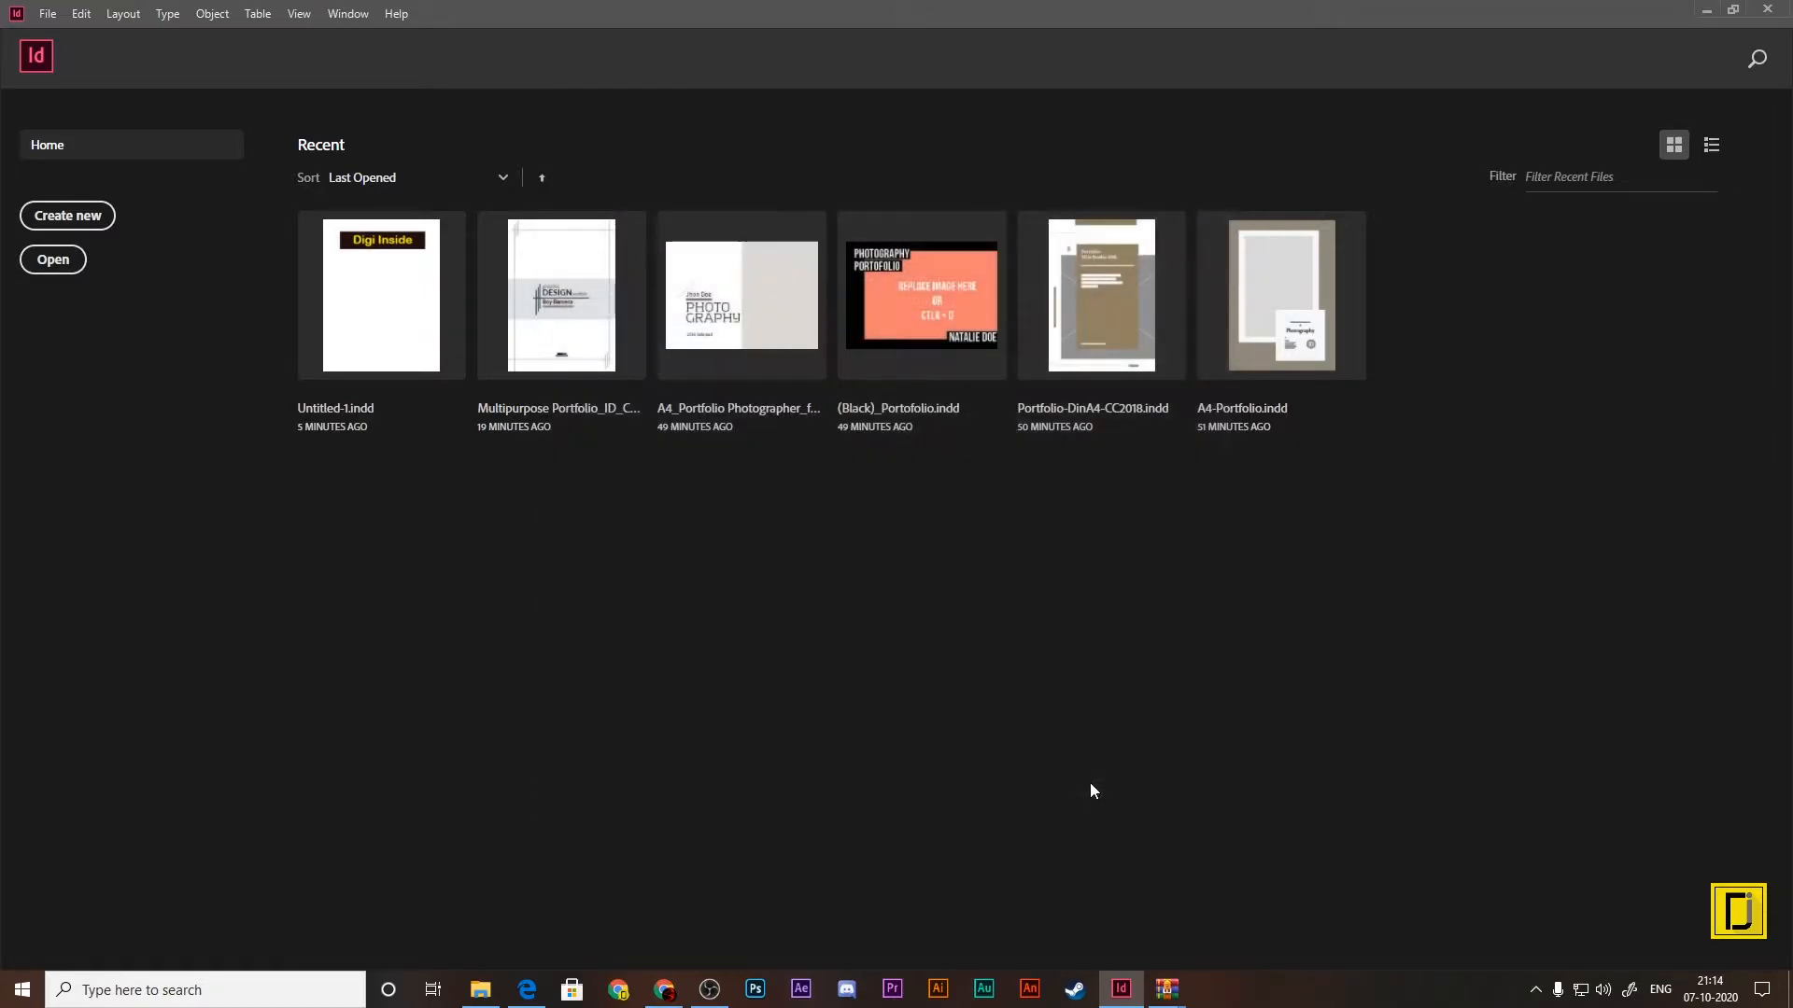
Step: Review the saved and print presets for a new document, comparing the page sizes of A5, Legal, Tabloid, Letter - Half, A3 and Letter
click(91, 222)
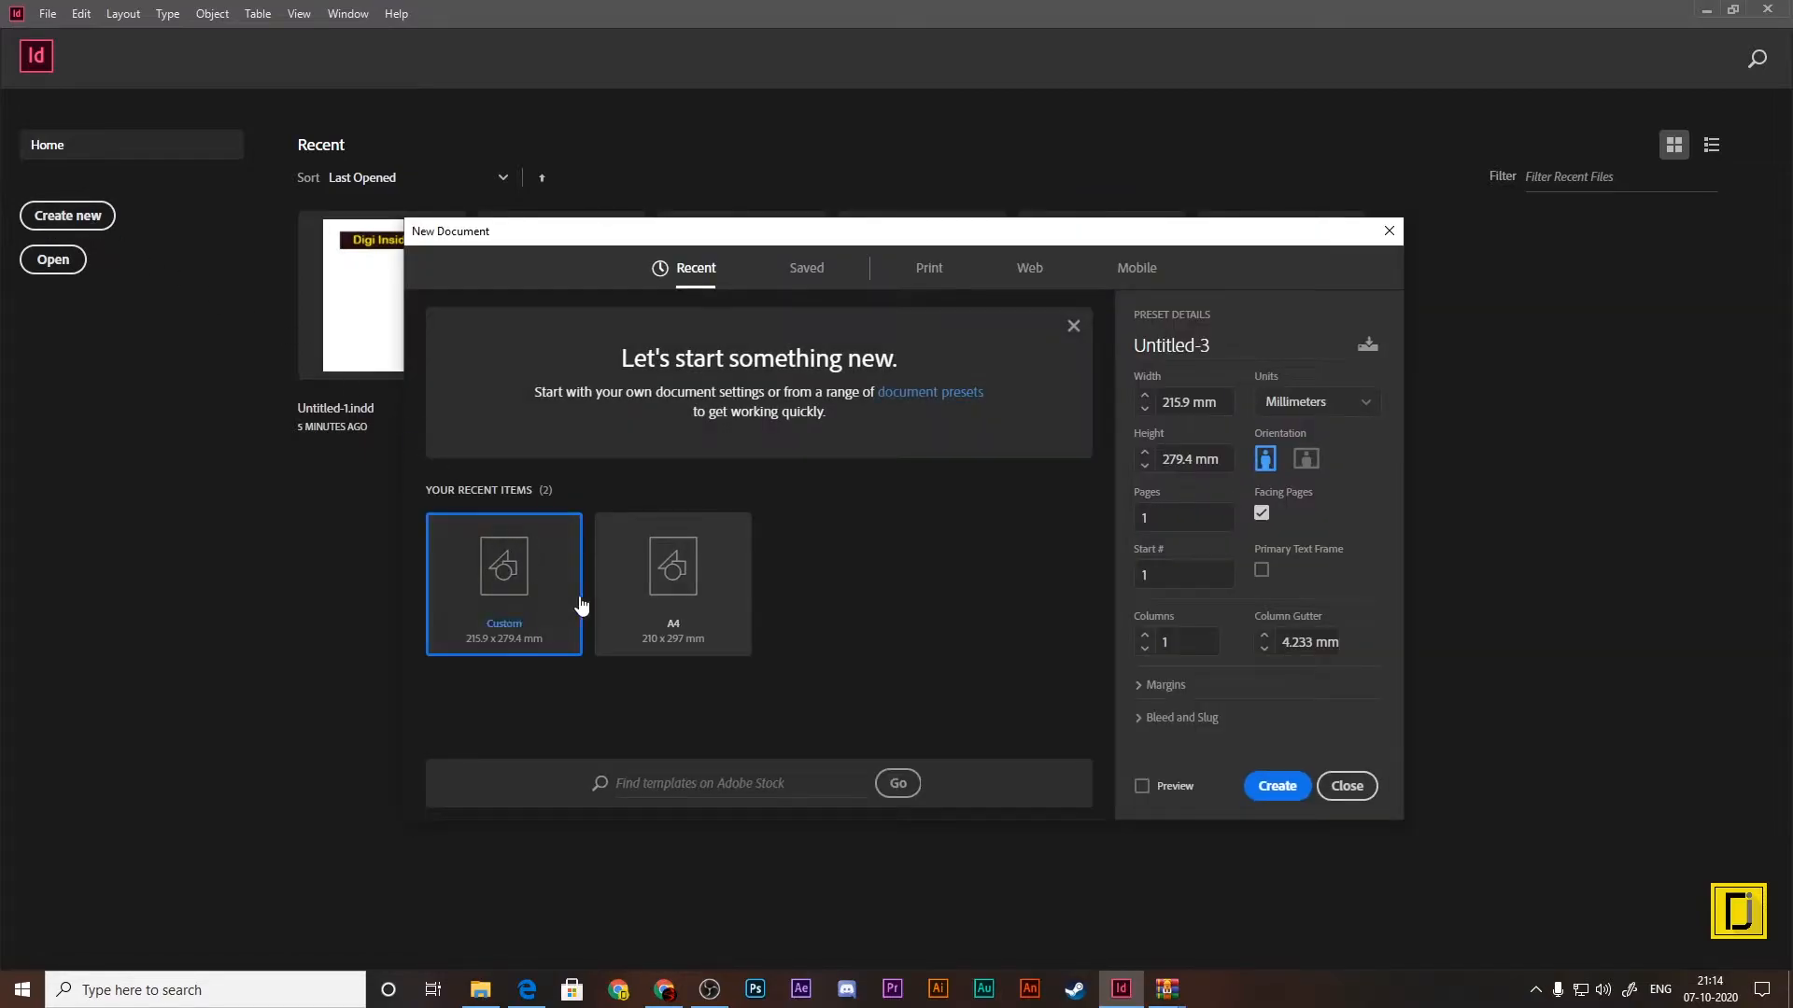
click(796, 276)
click(925, 271)
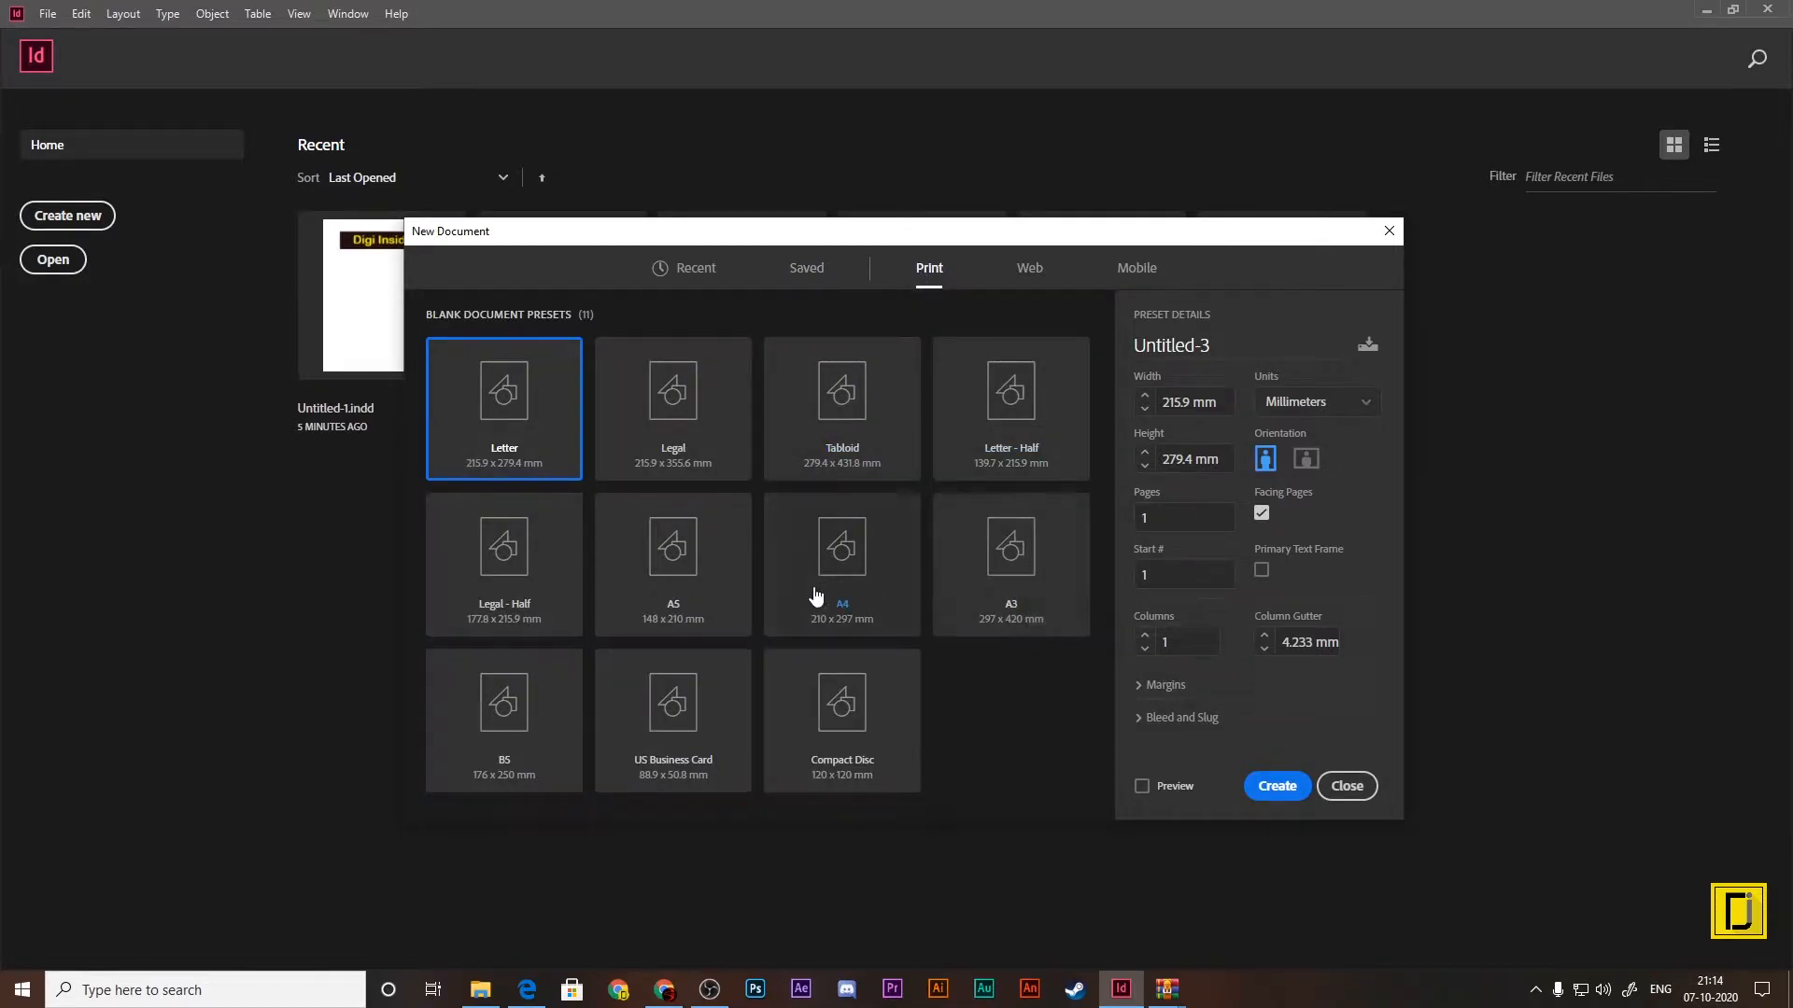
click(680, 577)
click(672, 406)
click(880, 403)
click(1012, 411)
click(1015, 599)
click(730, 556)
click(534, 430)
click(1346, 787)
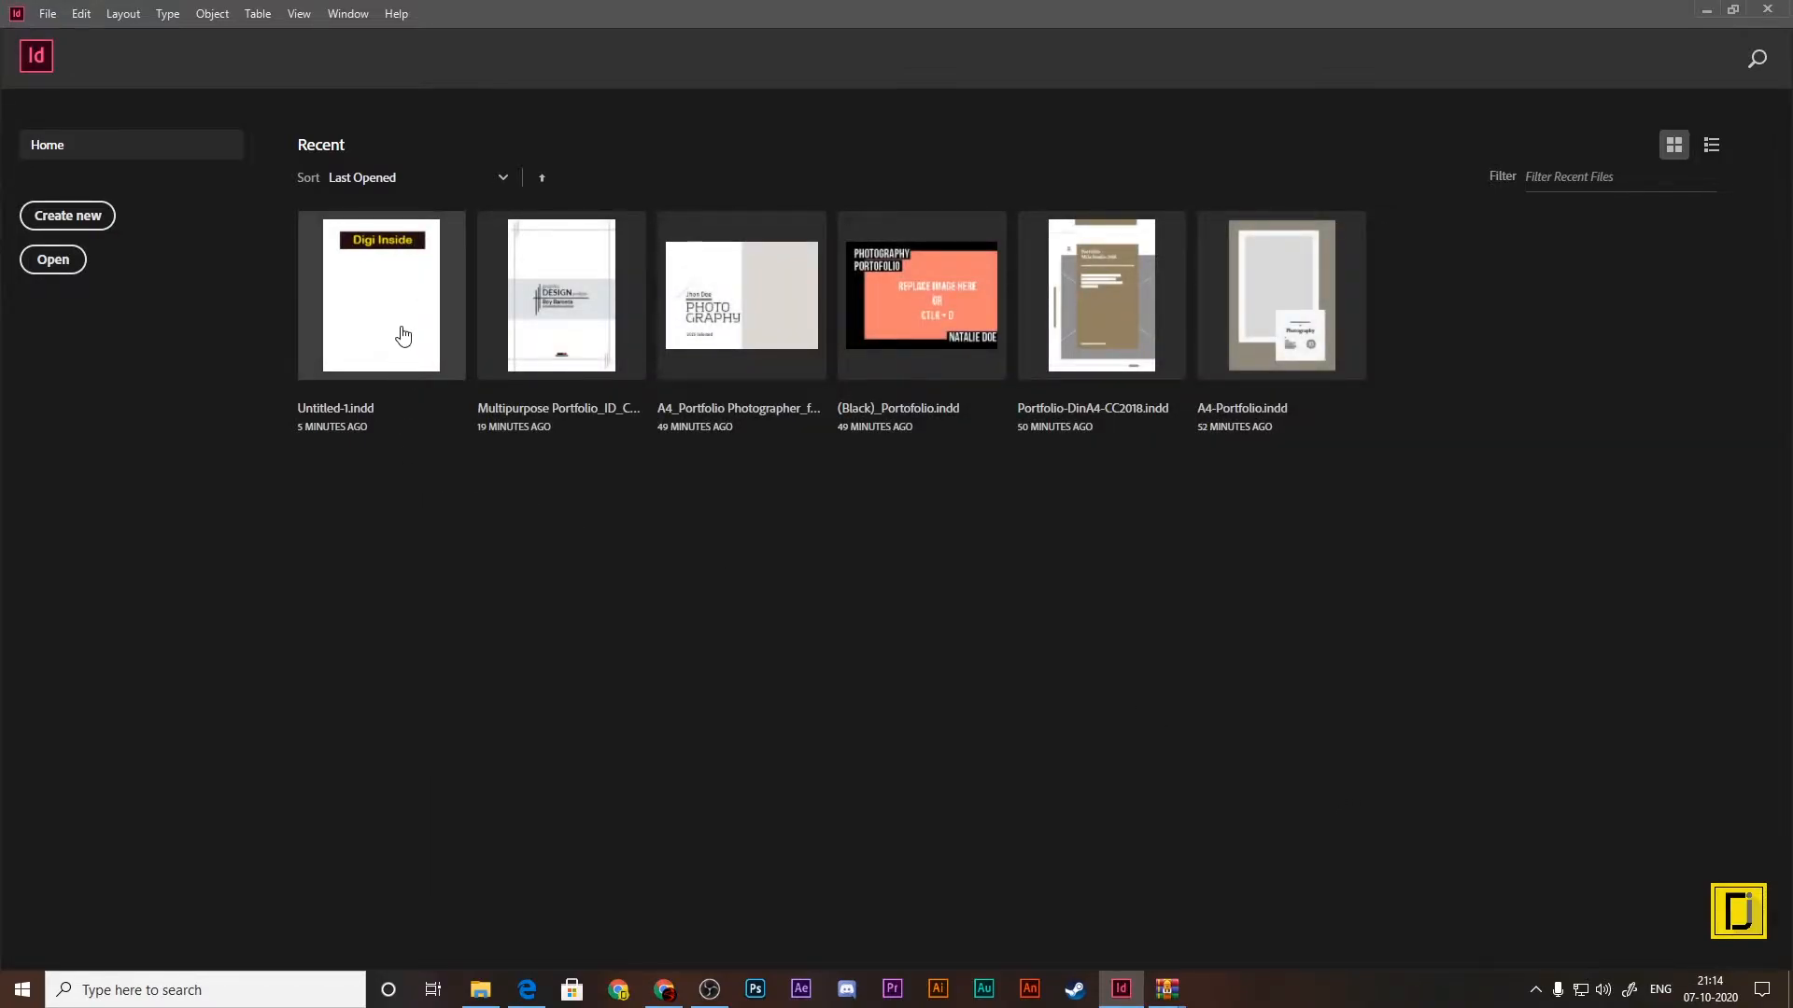
Step: Open Untitled-1.indd and set its horizontal and vertical ruler units to Centimeters in the Units & Increments preferences
click(400, 327)
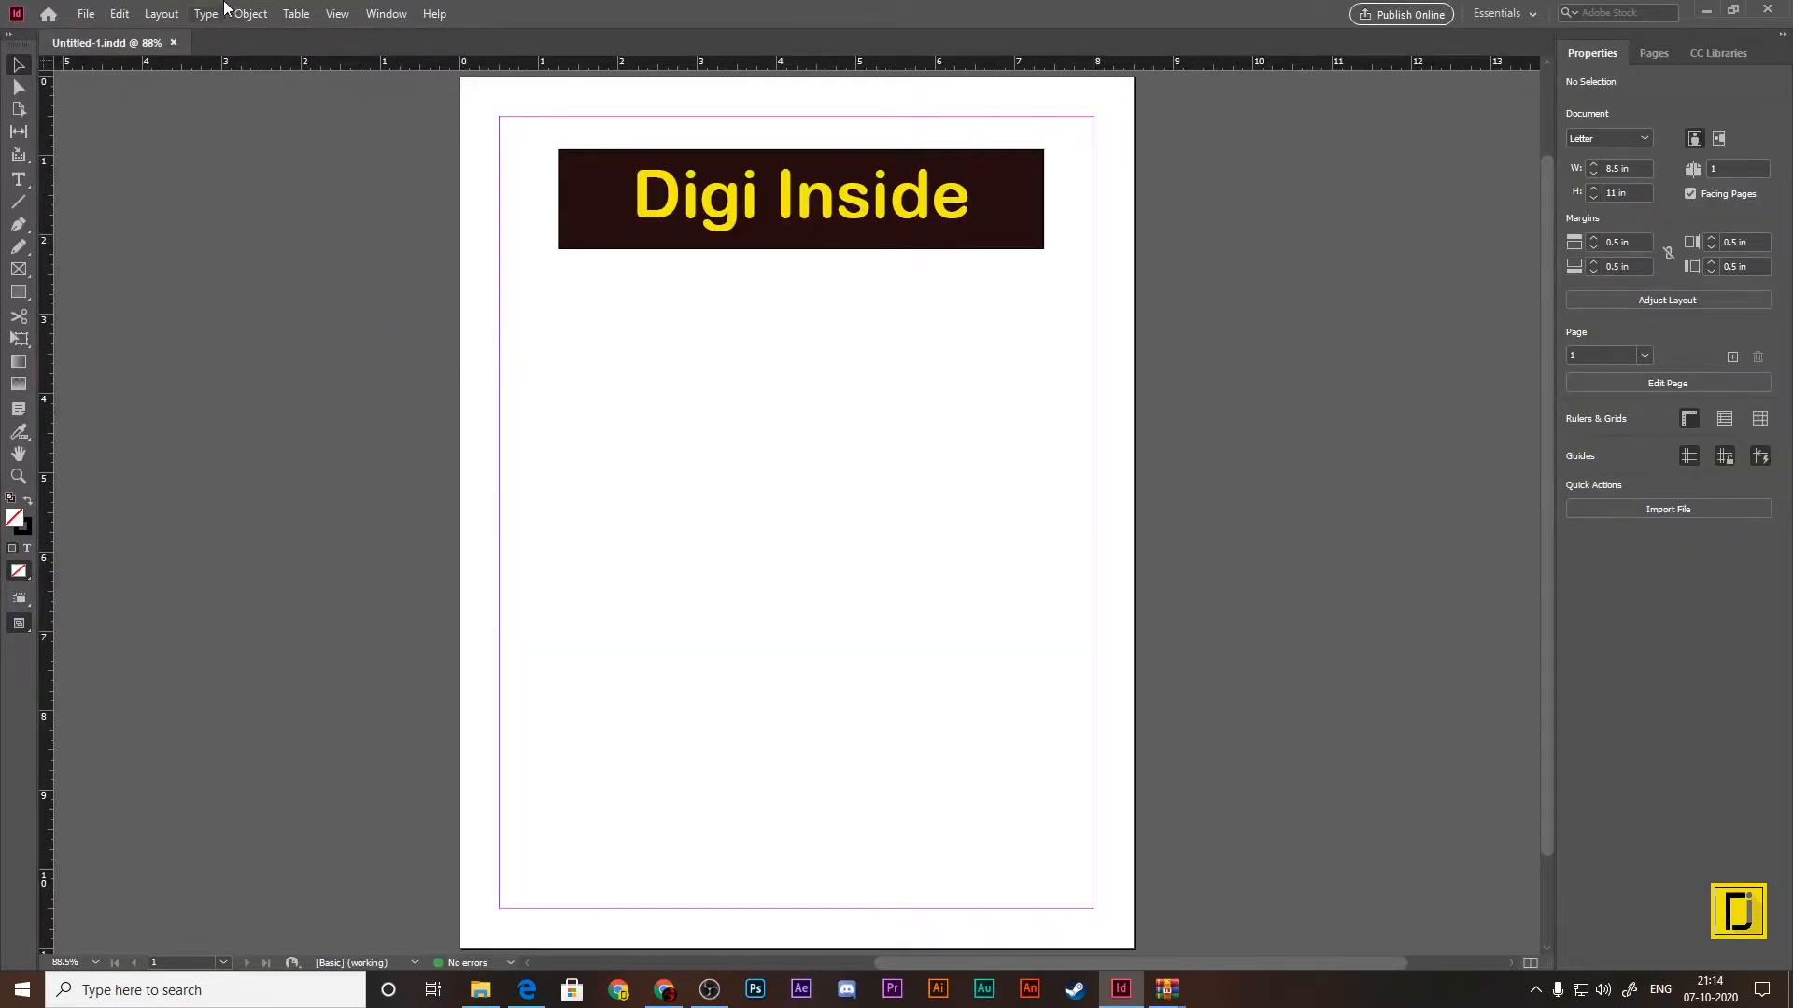
click(90, 14)
mouse_move(119, 14)
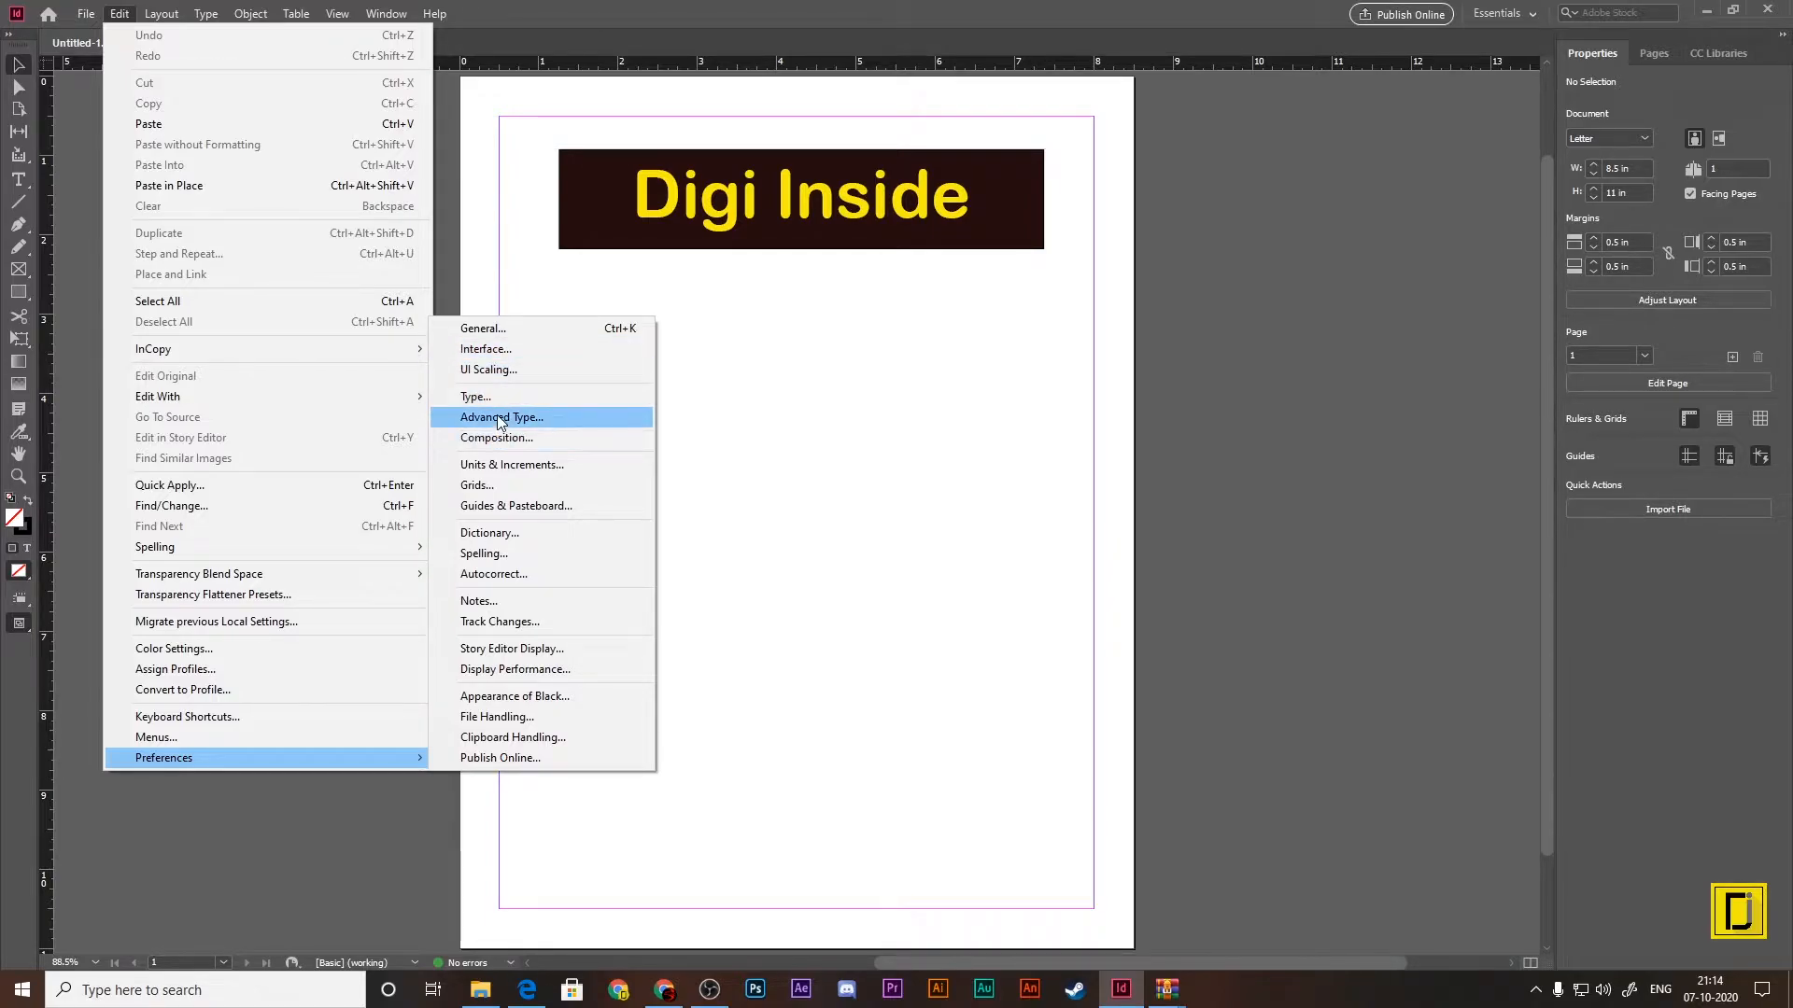
click(495, 466)
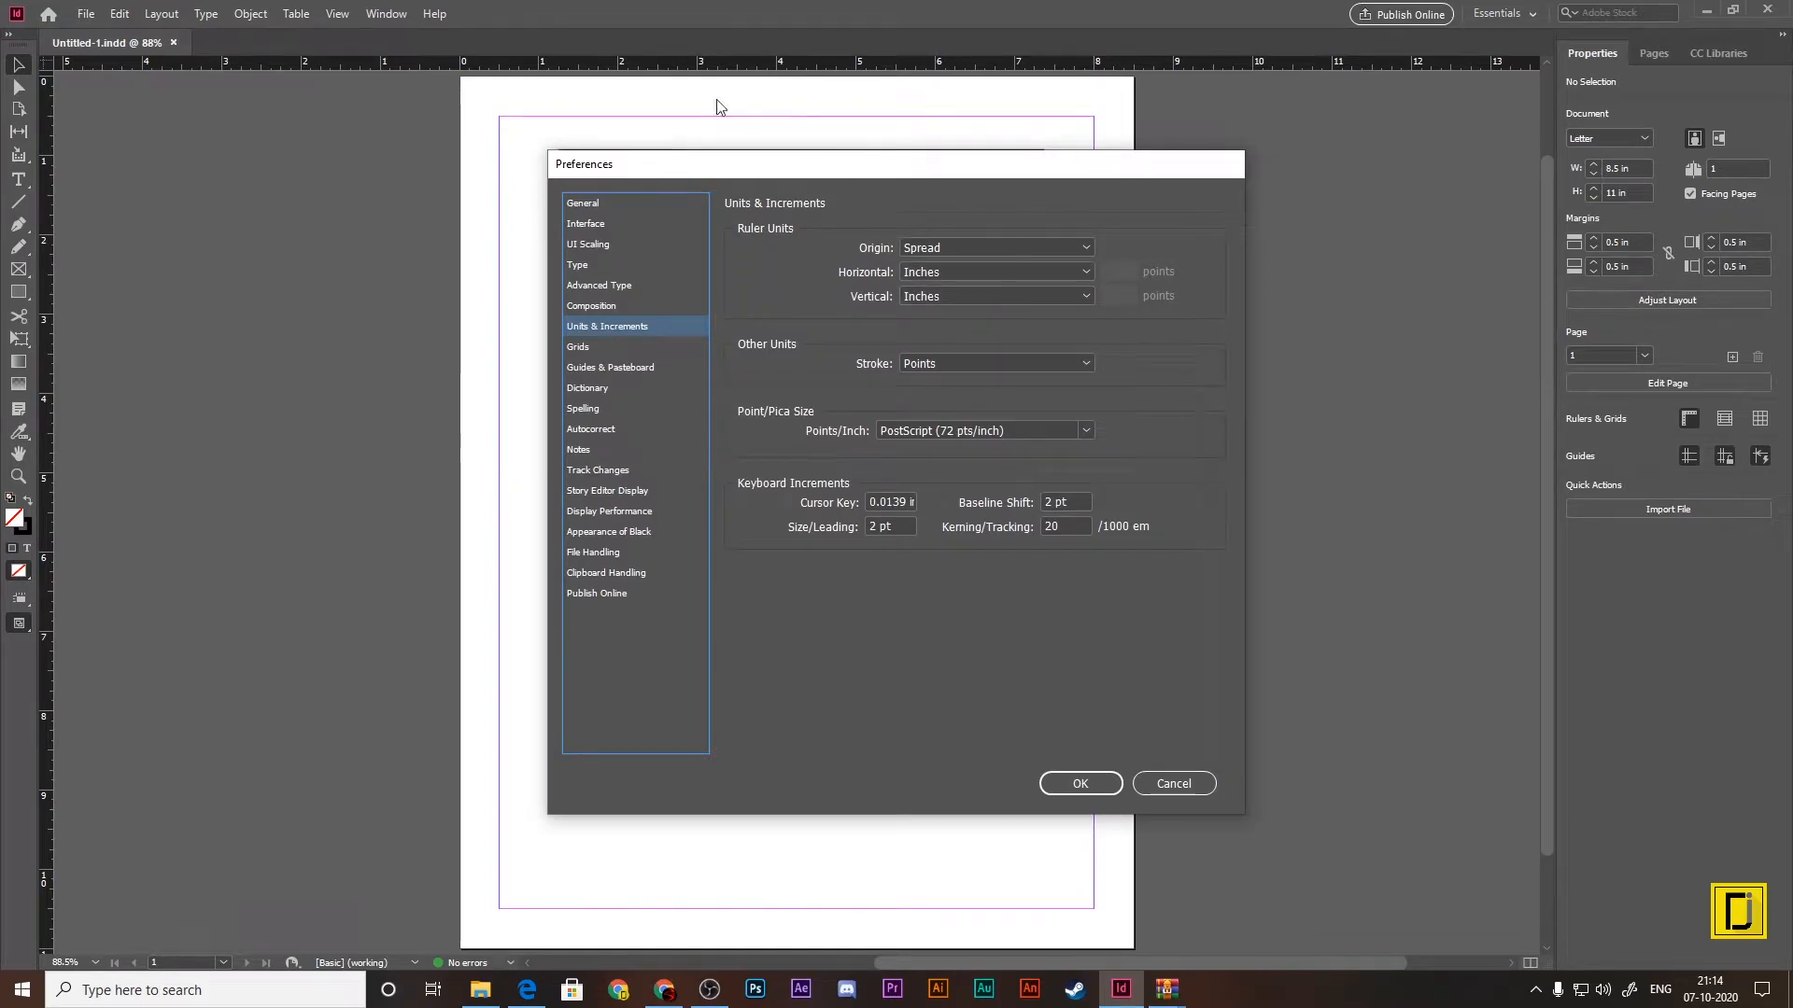
click(971, 275)
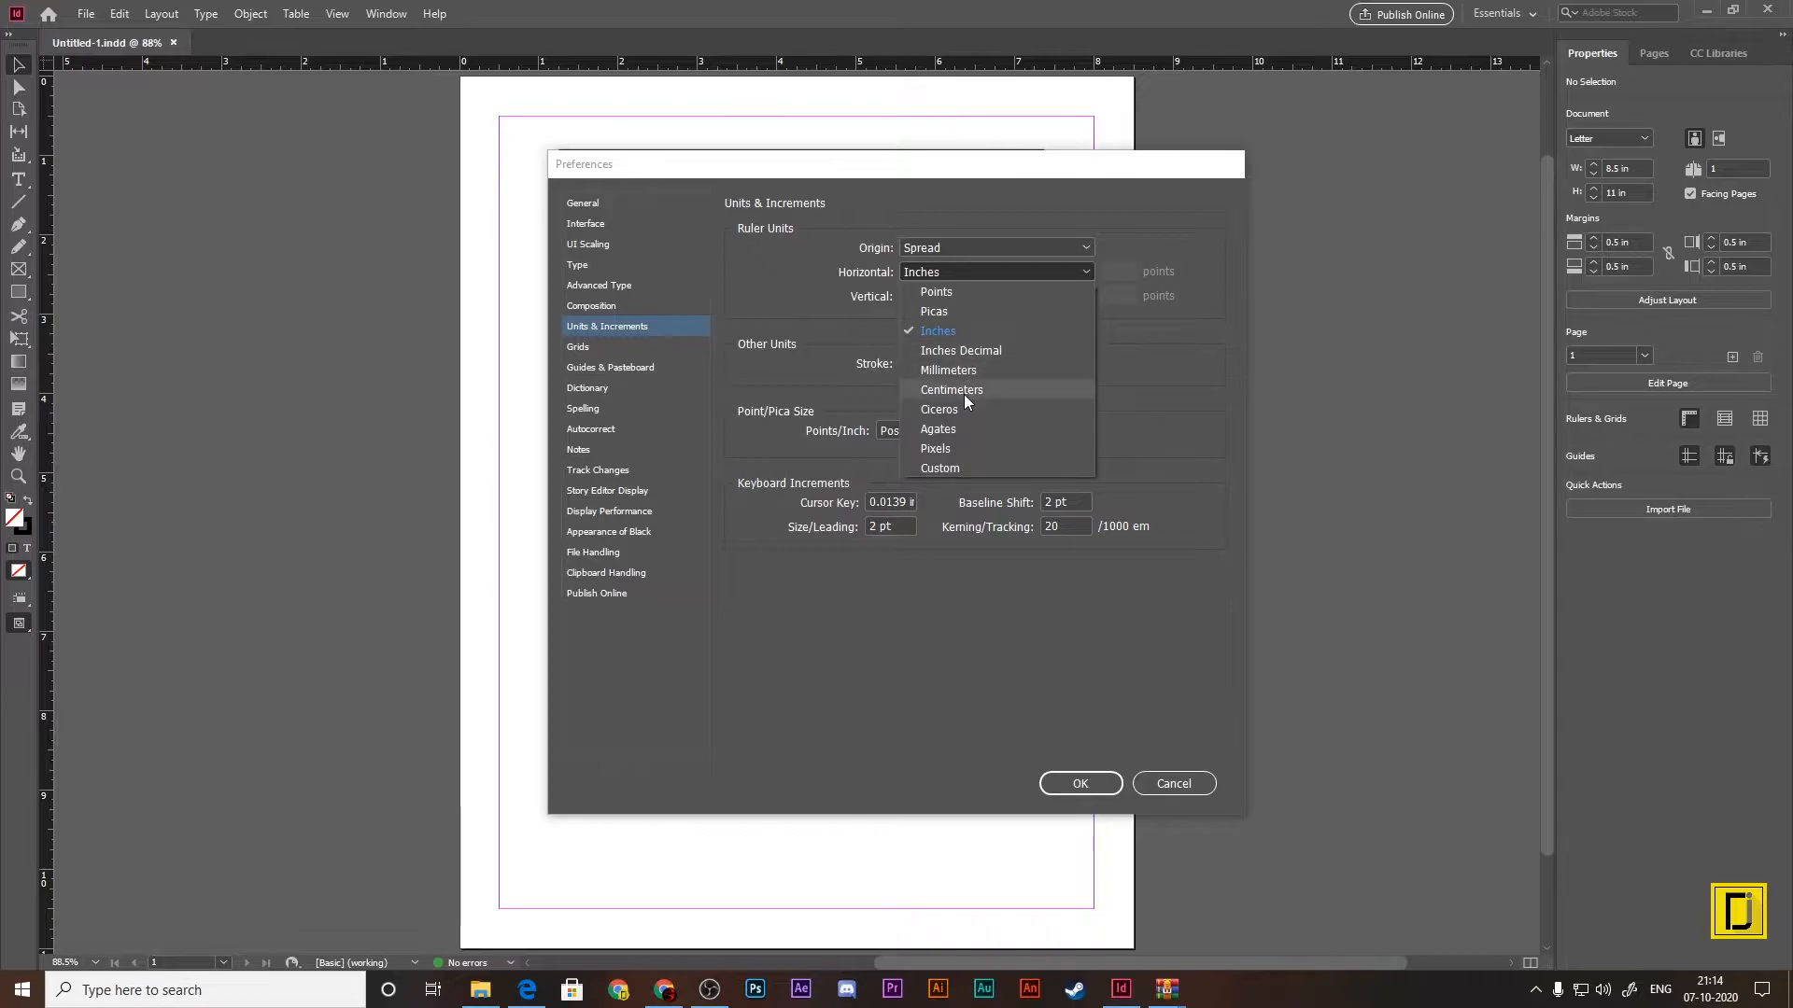
click(964, 392)
click(973, 295)
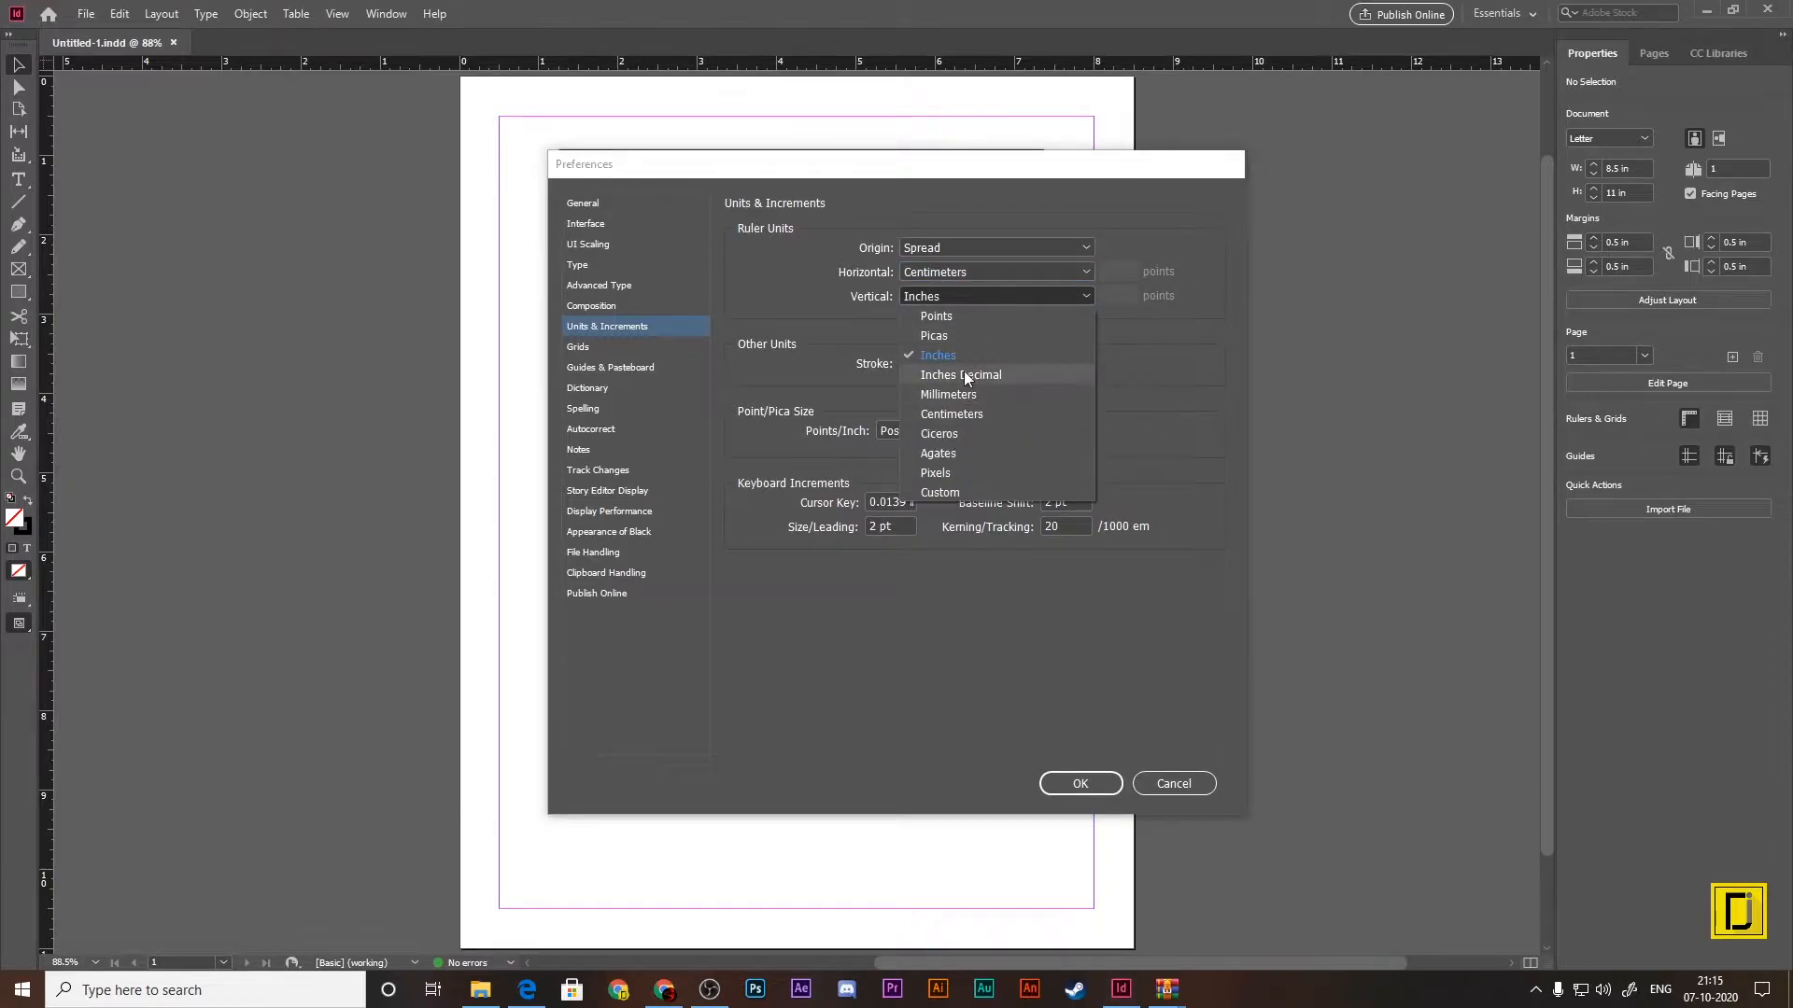
click(960, 414)
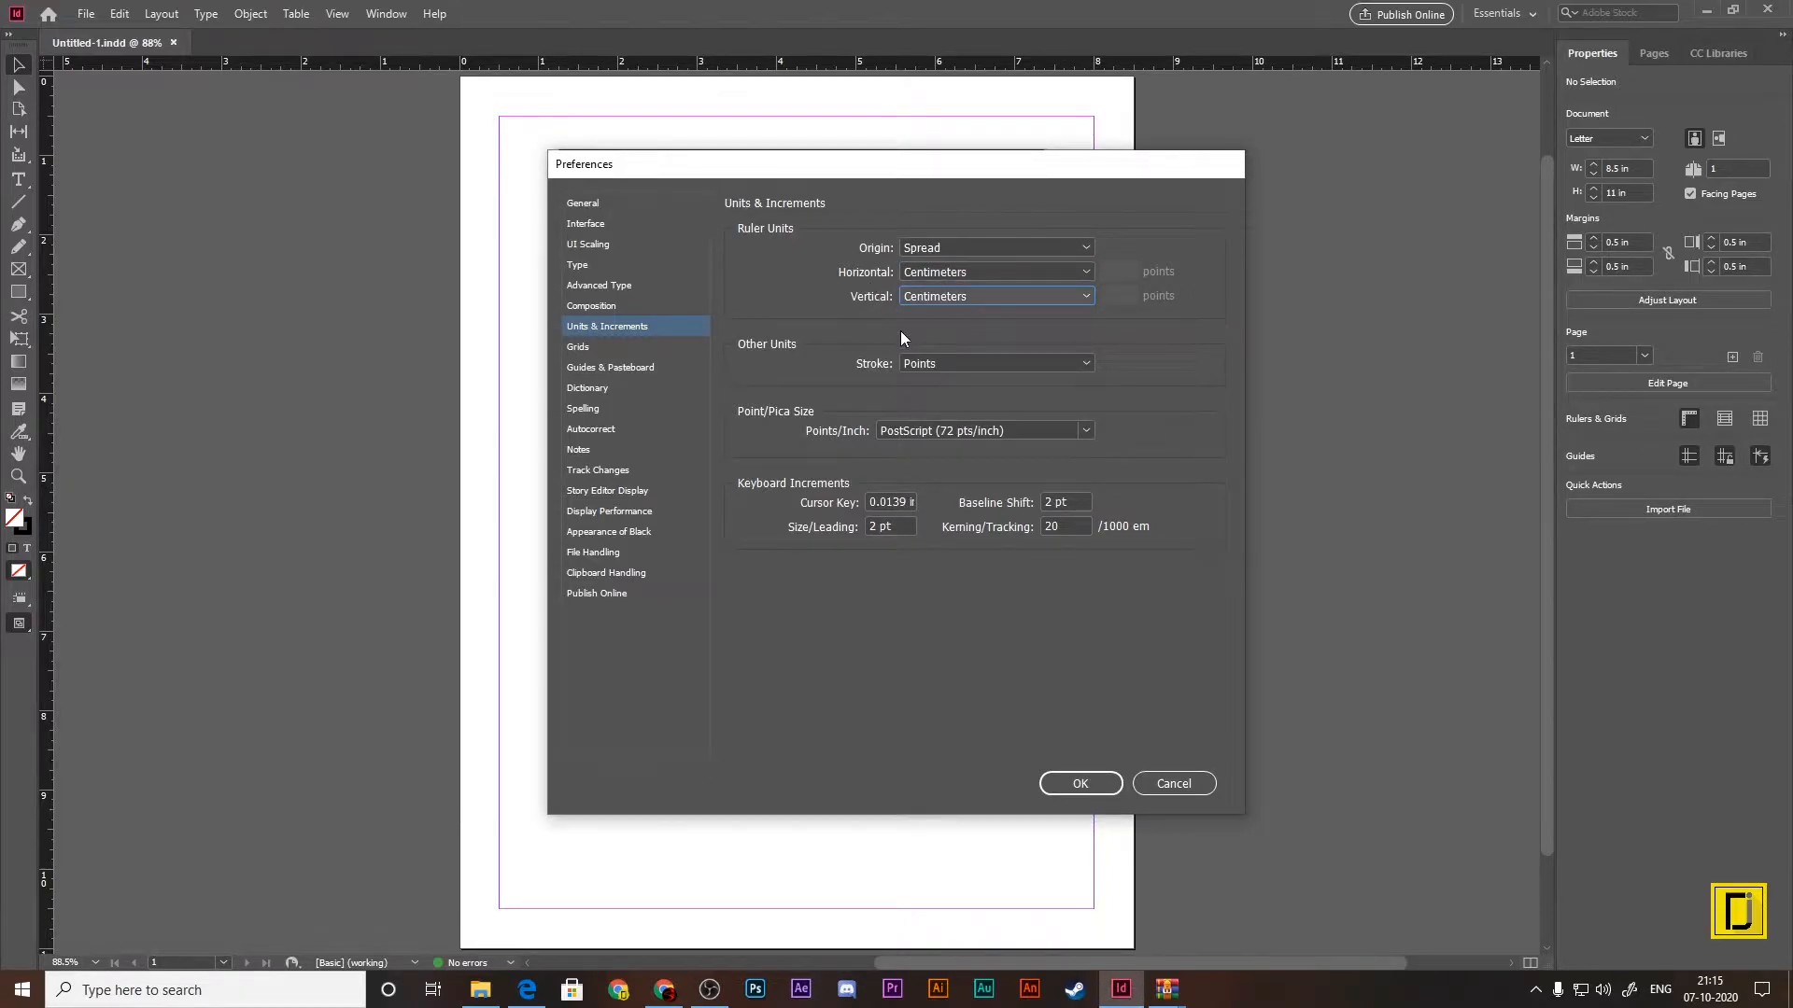
click(1093, 787)
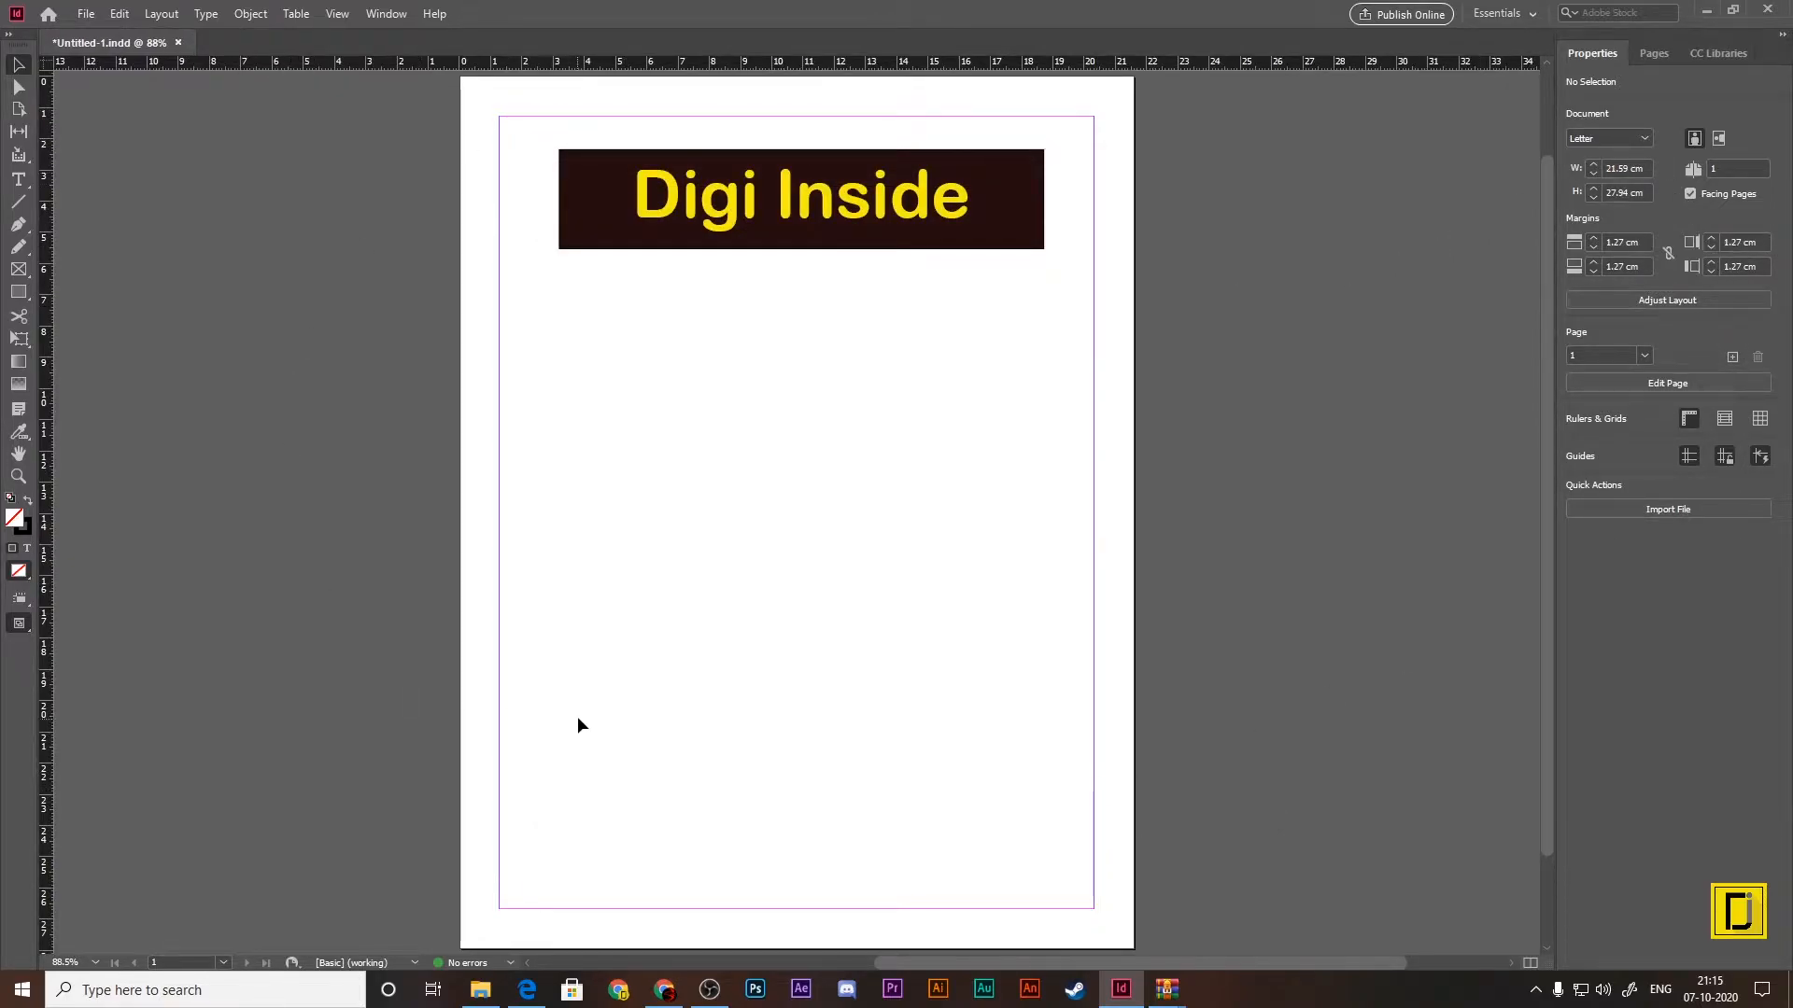
Step: Close Untitled-1.indd without saving the changes and check which units a new document uses by default
click(179, 42)
click(983, 519)
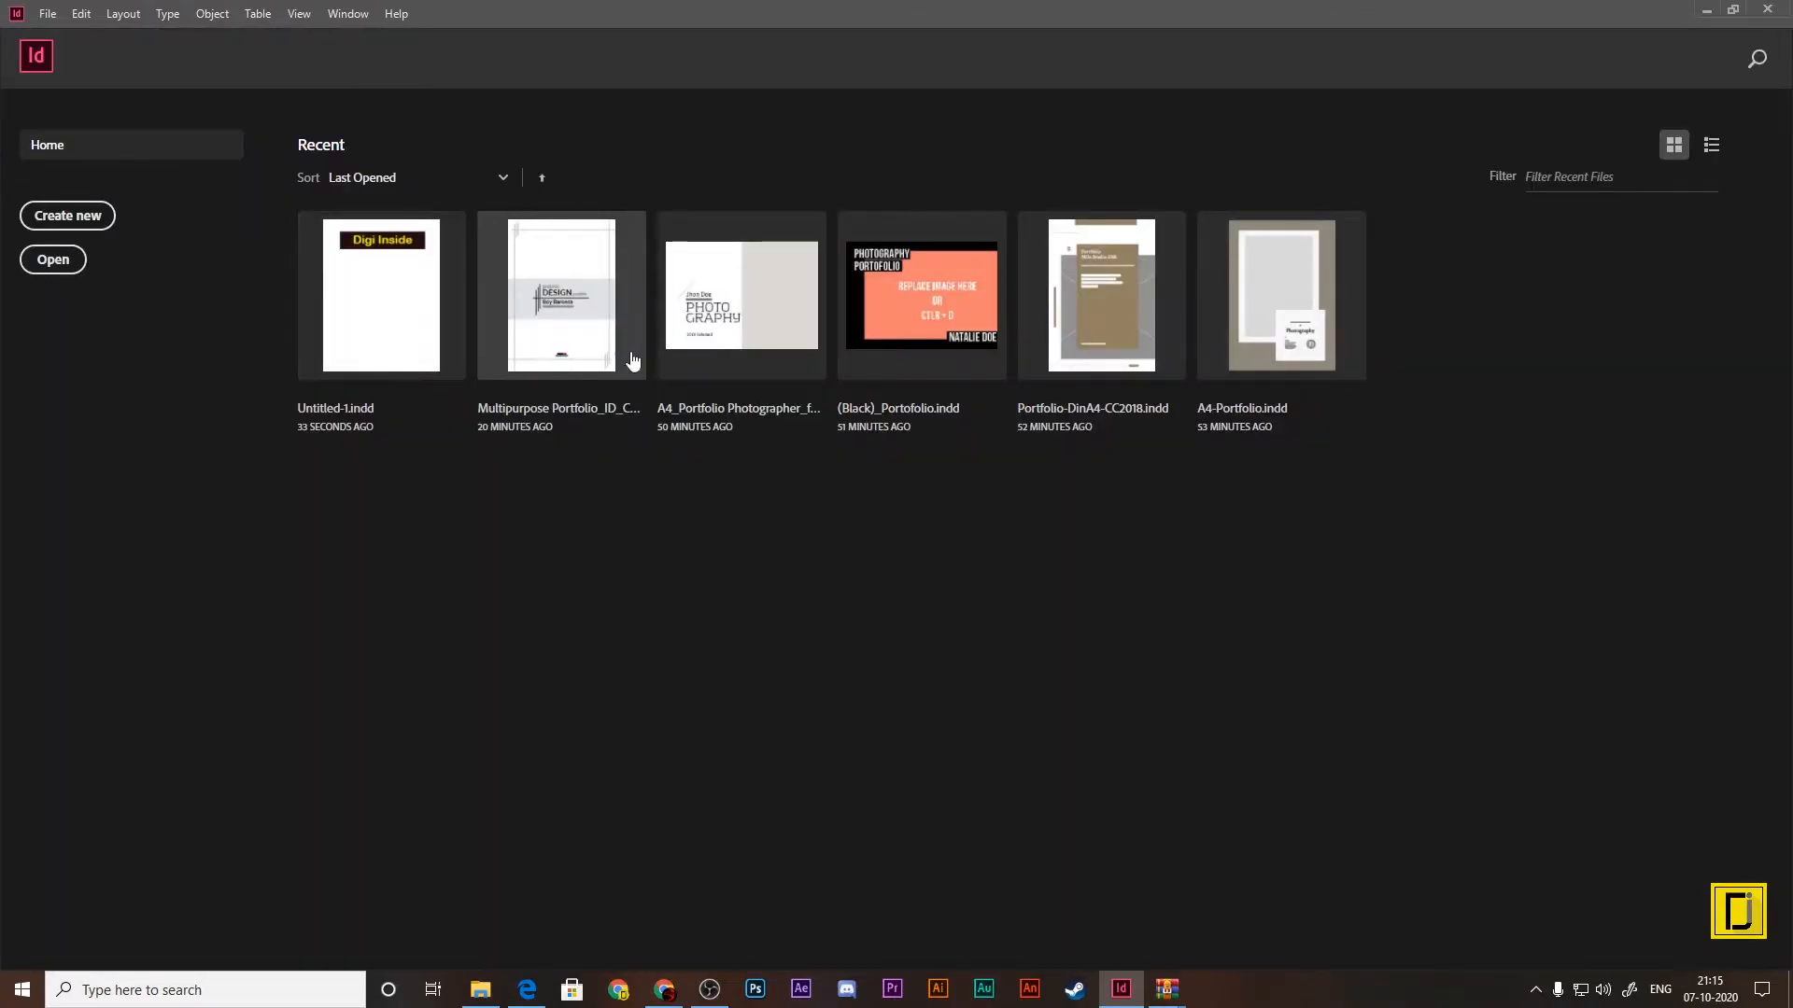
click(70, 219)
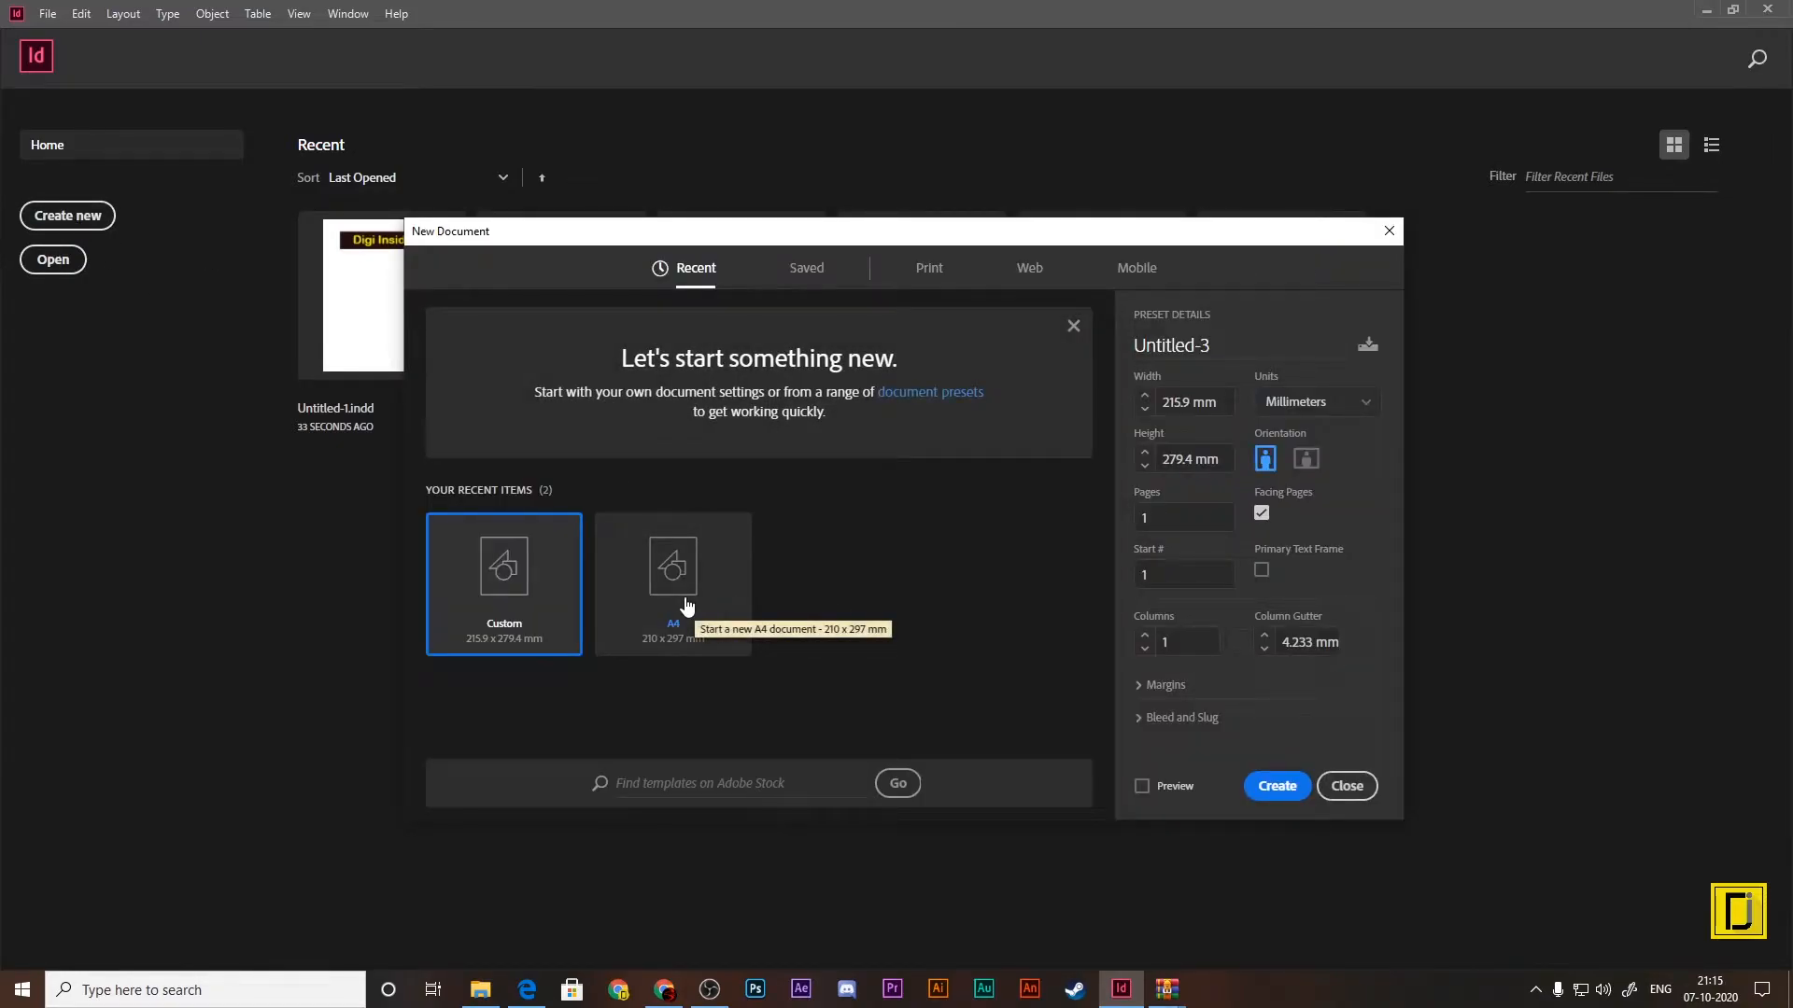
click(1351, 789)
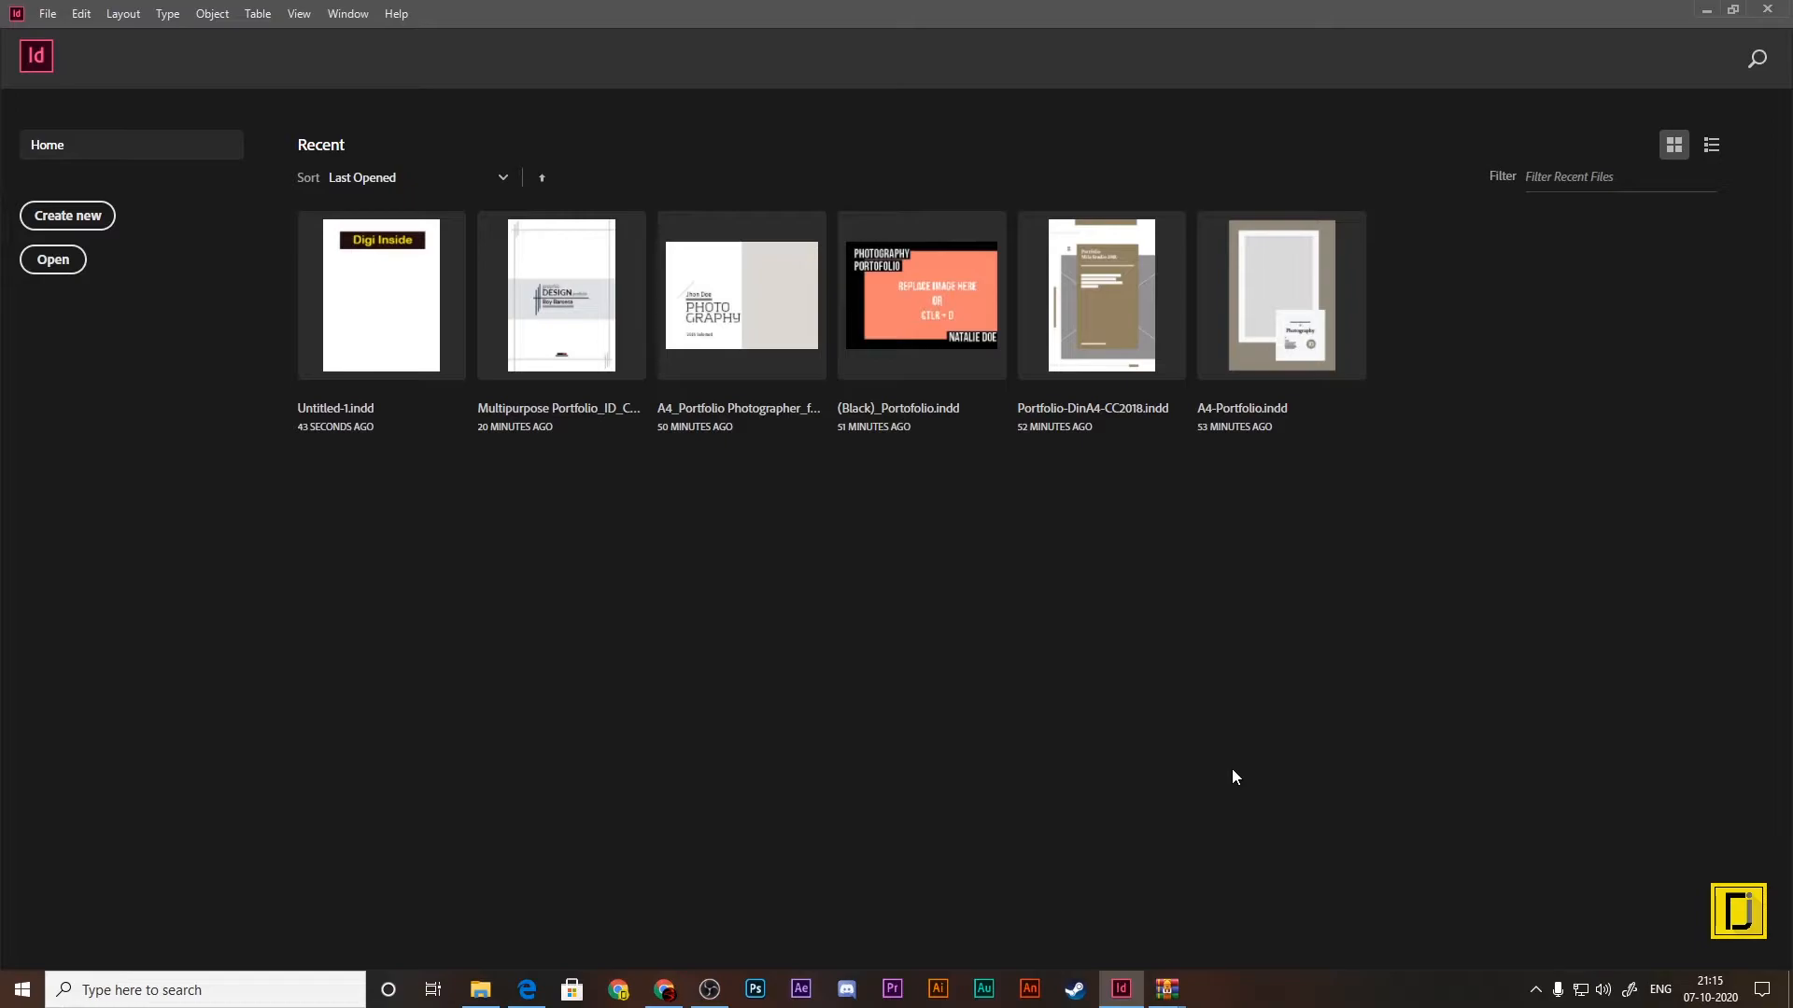
Step: Reopen Untitled-1.indd and reset the Essentials workspace
click(436, 354)
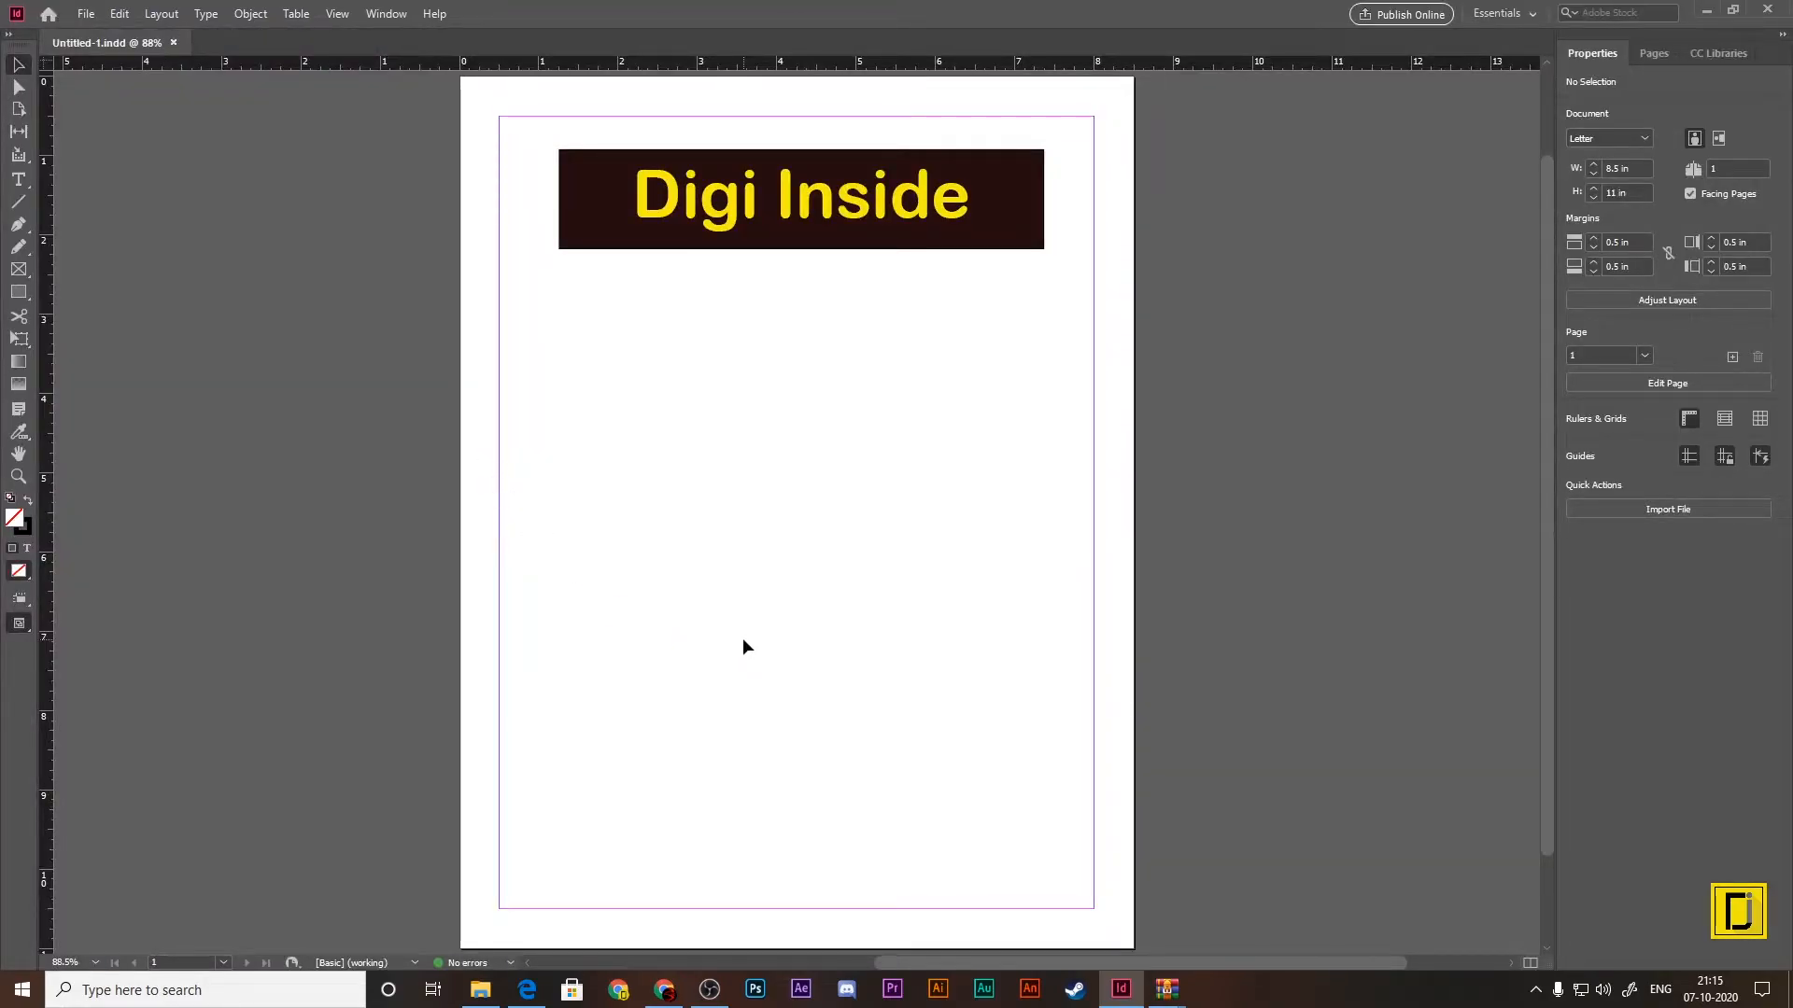
click(117, 14)
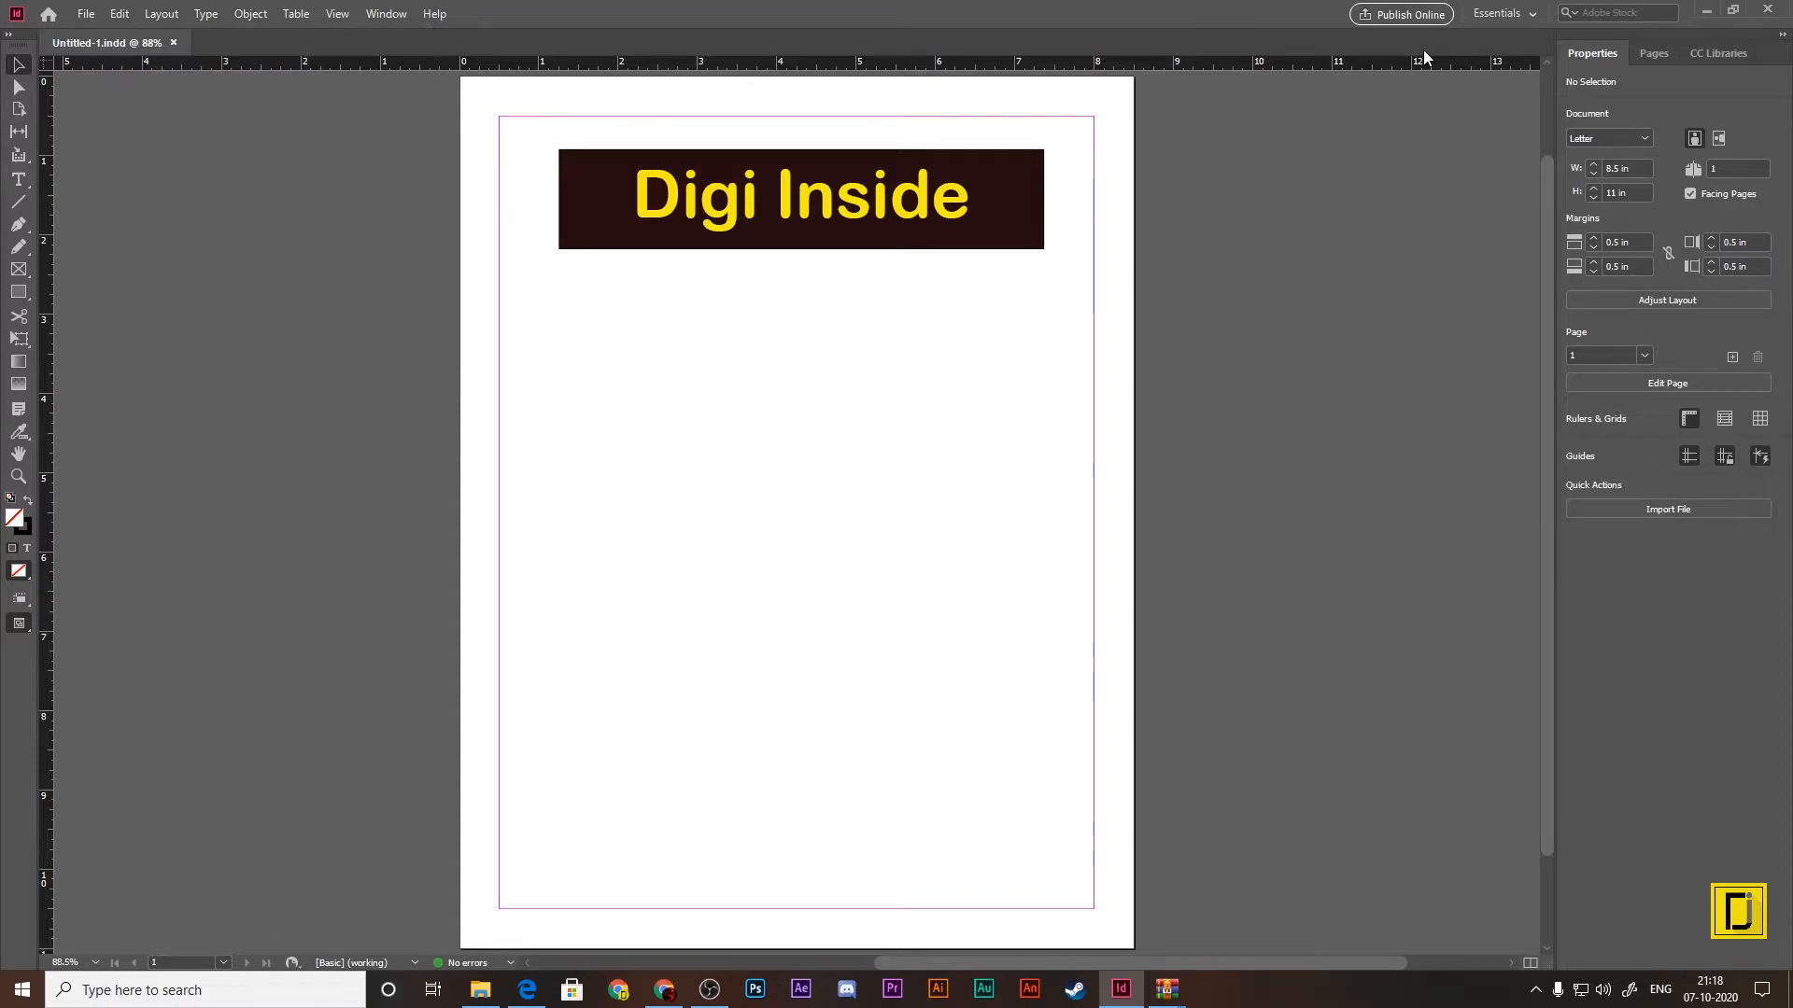
click(1524, 17)
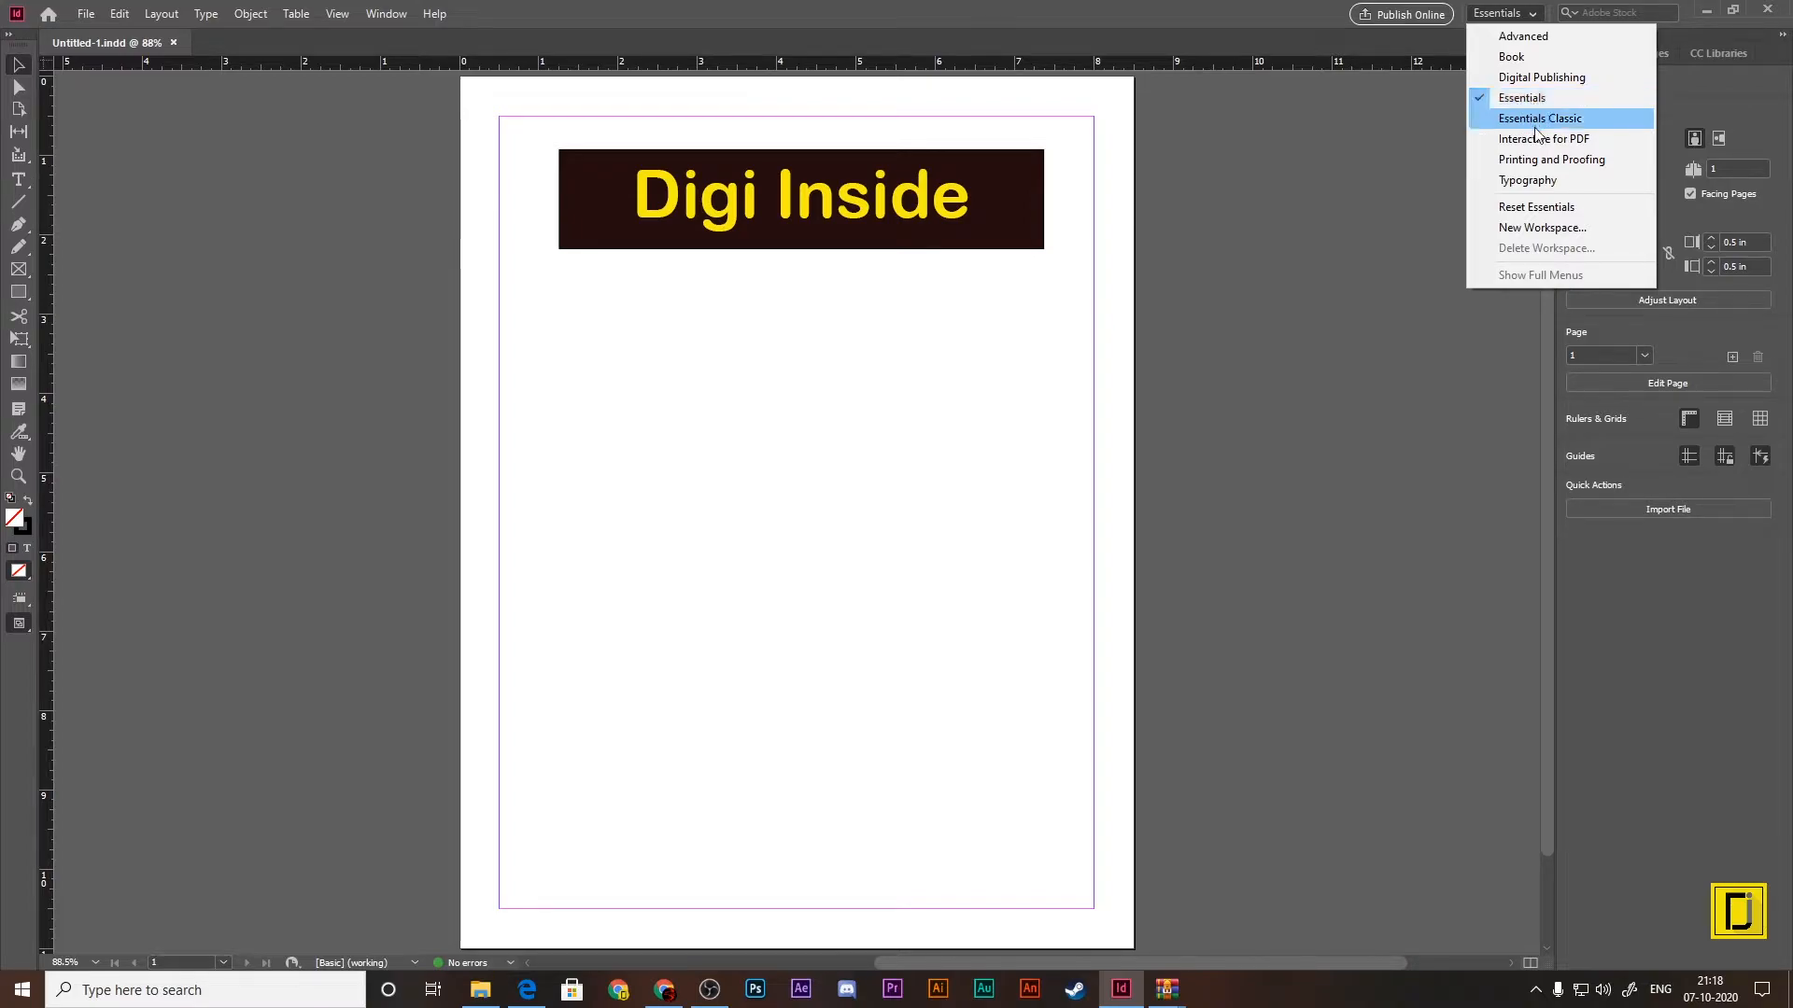
click(1539, 211)
Step: Undock the Pages, CC Libraries, Properties and Tools panels so they float over the document area
drag(1654, 53, 941, 298)
drag(1719, 53, 1022, 204)
drag(1587, 58, 471, 140)
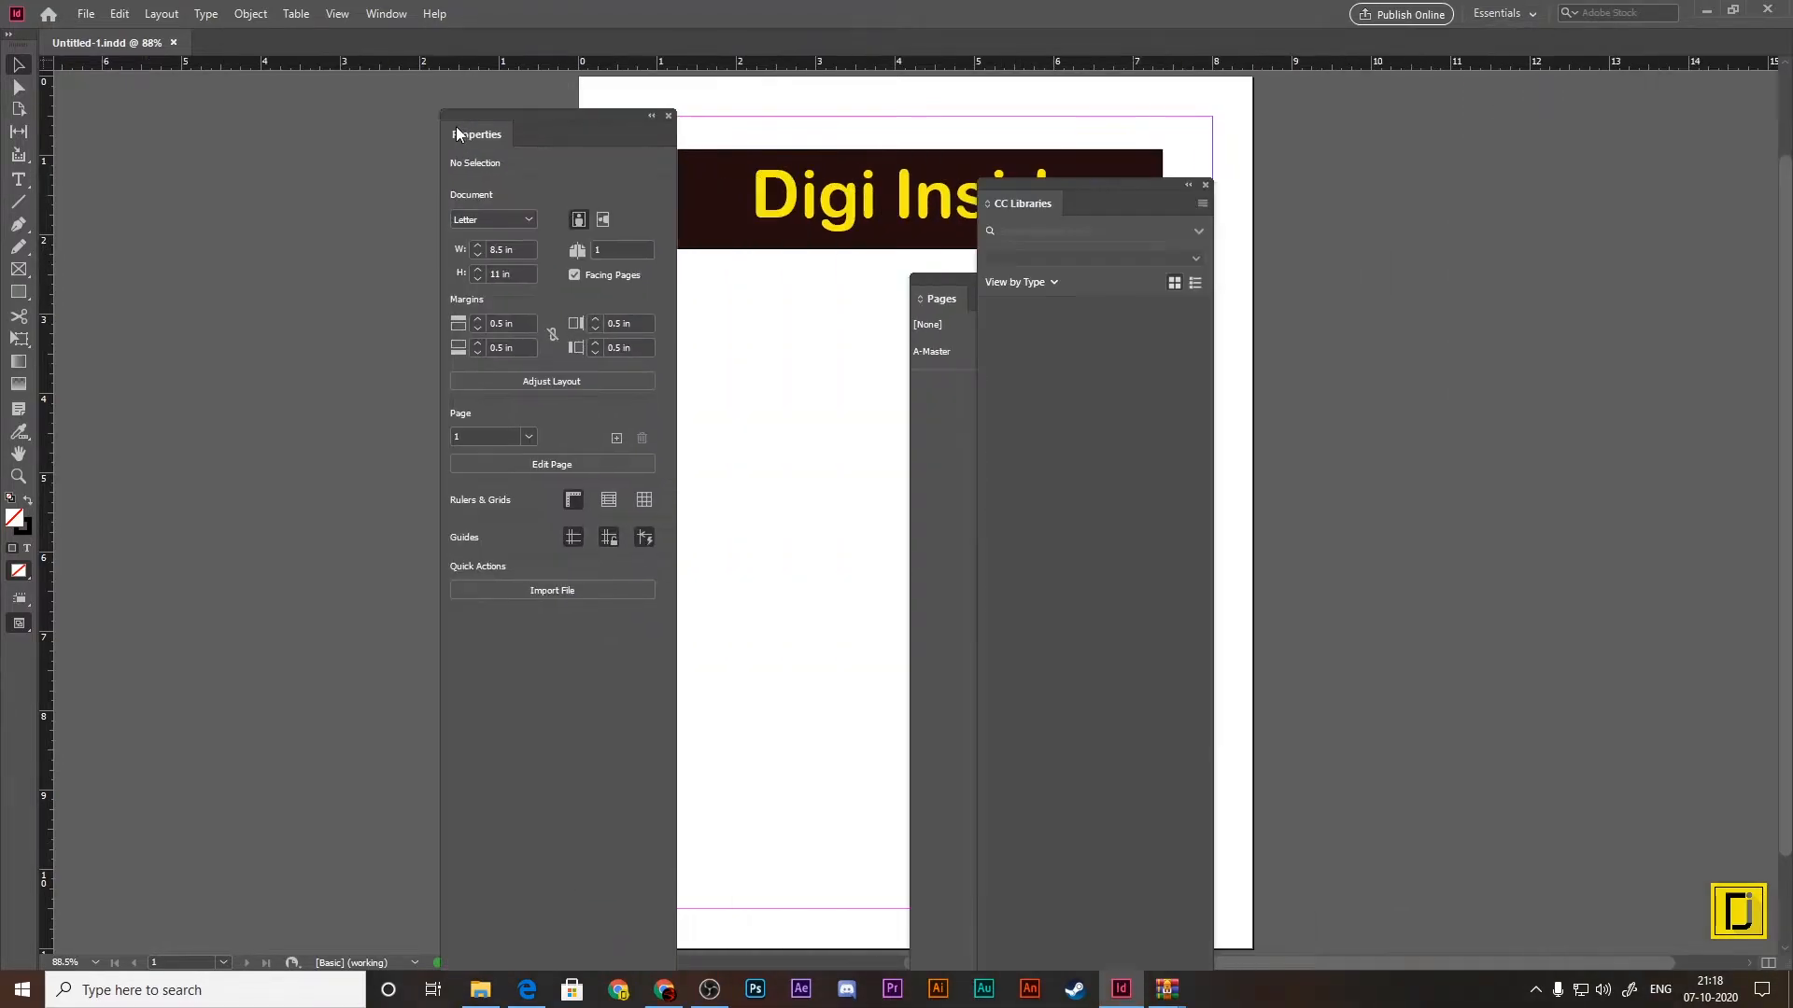
drag(9, 42, 957, 182)
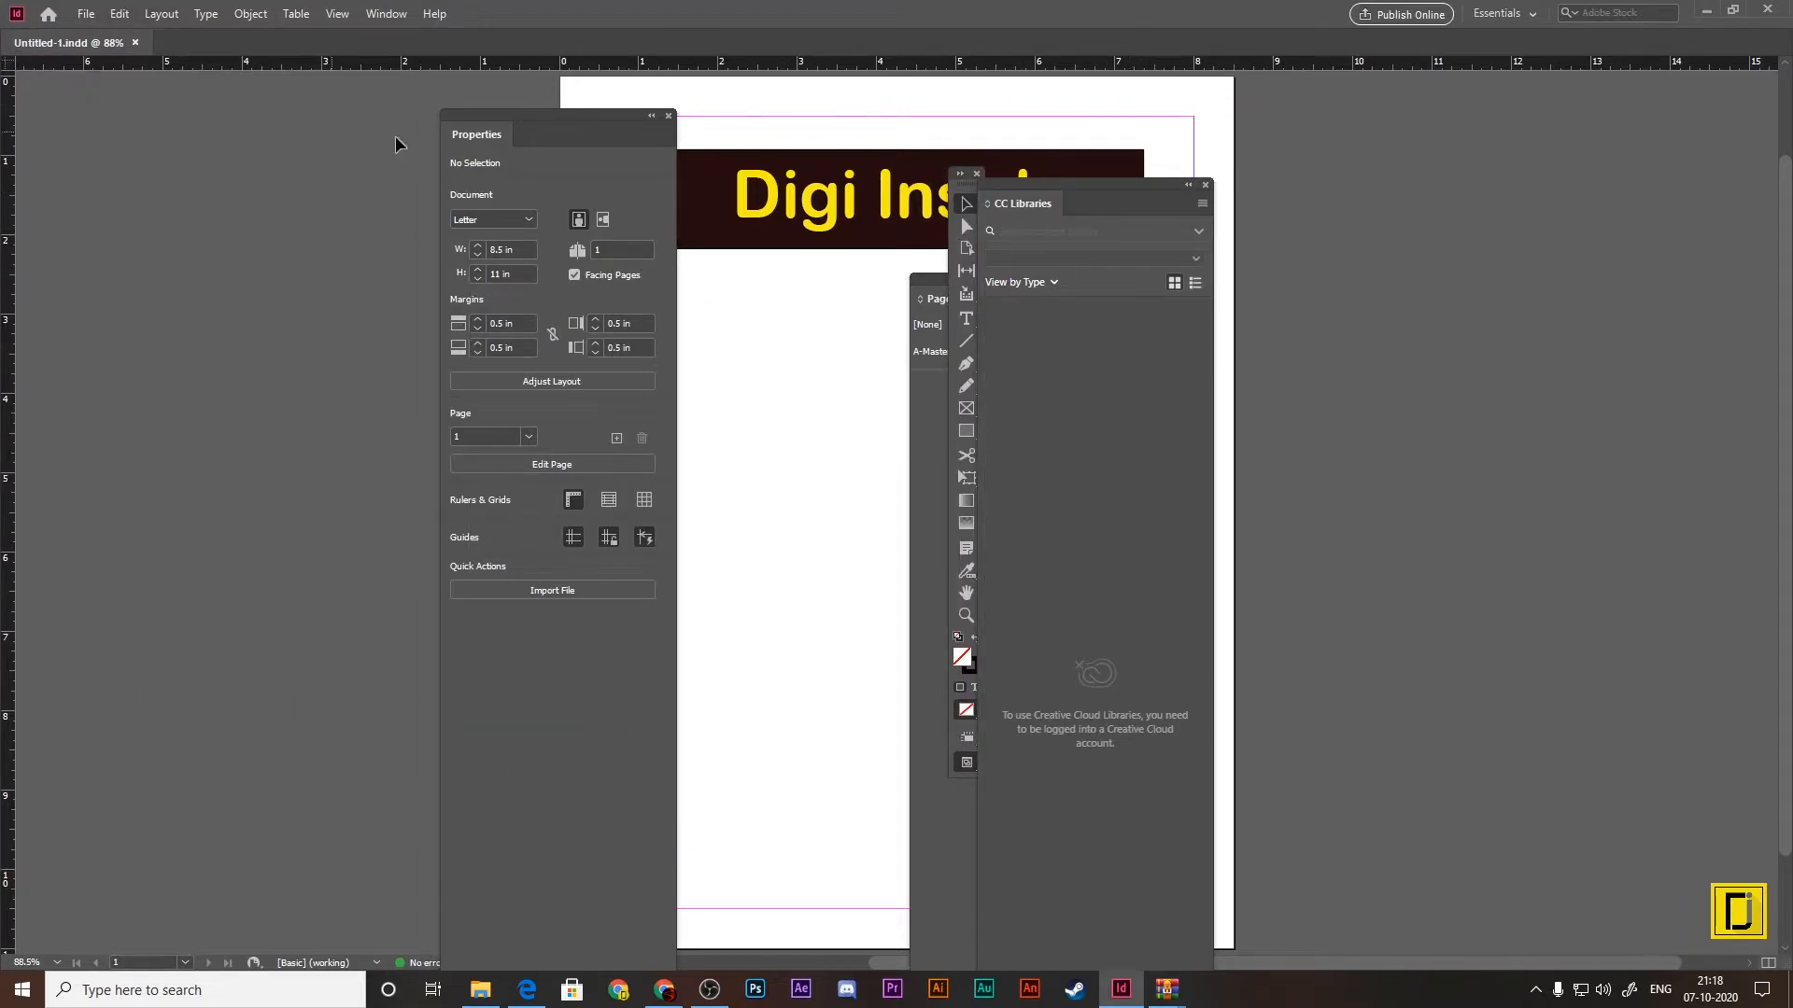
drag(521, 115, 1264, 81)
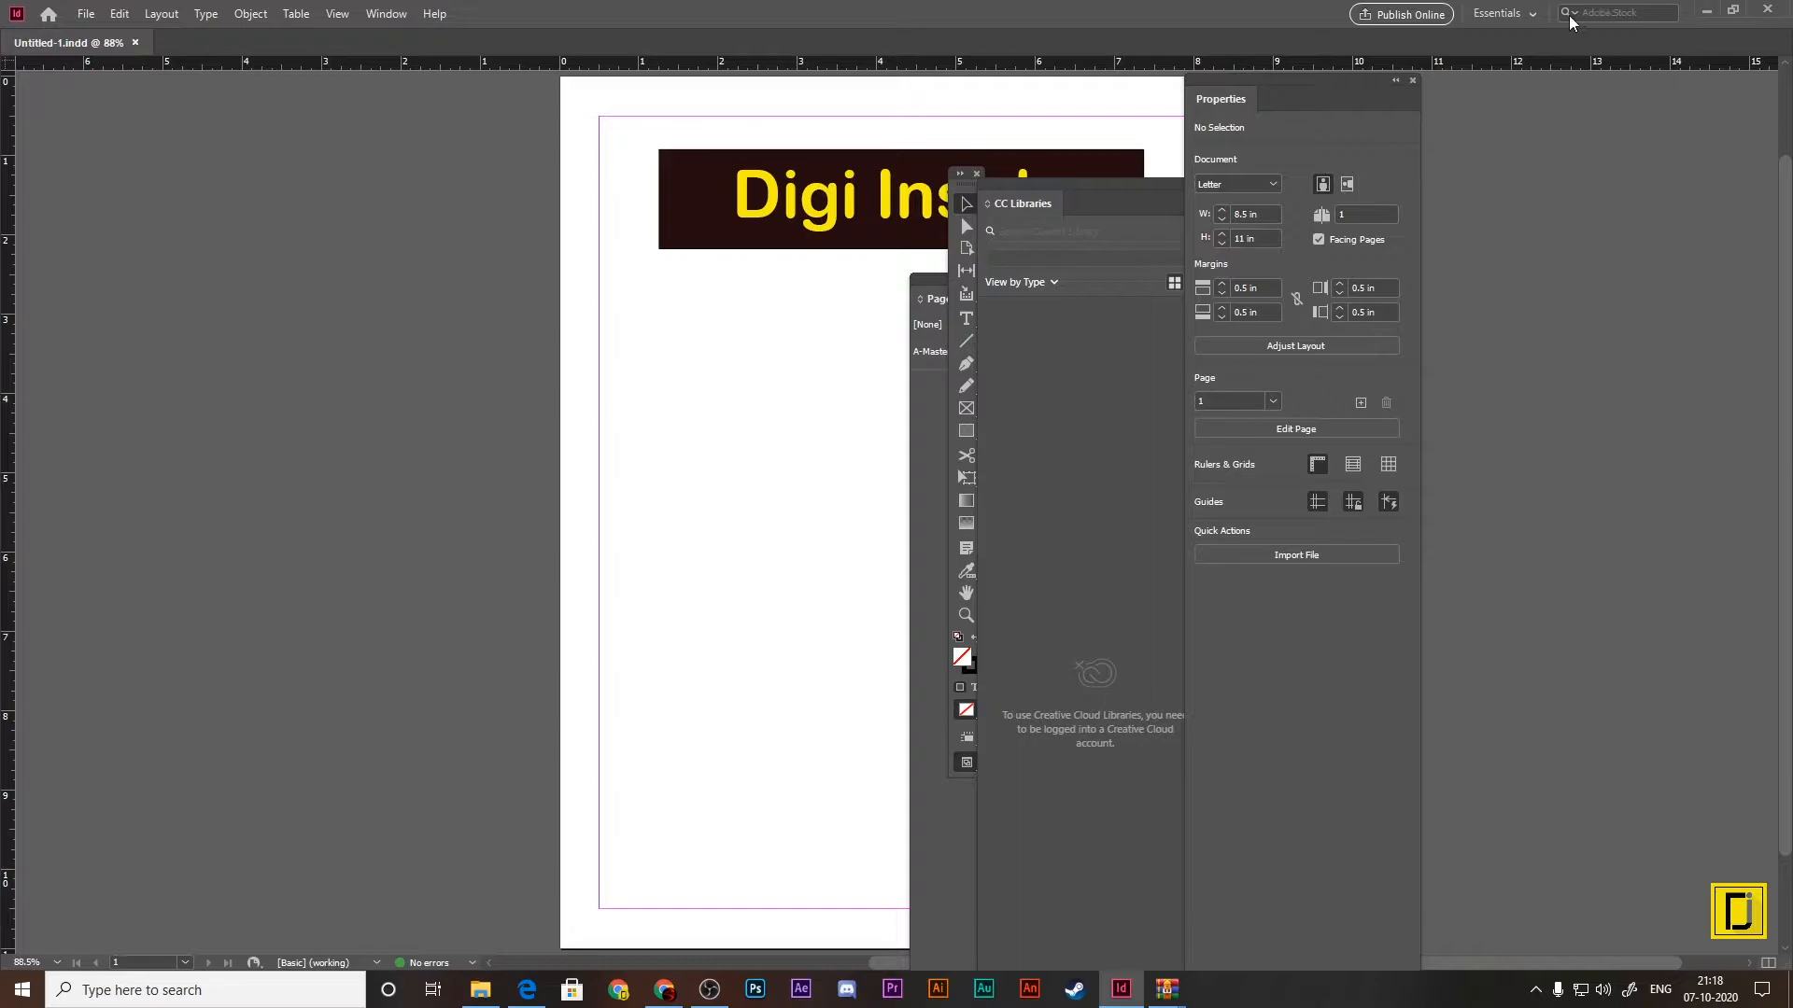
Step: Reset the Essentials workspace so the floating panels return to their docked places
click(1531, 13)
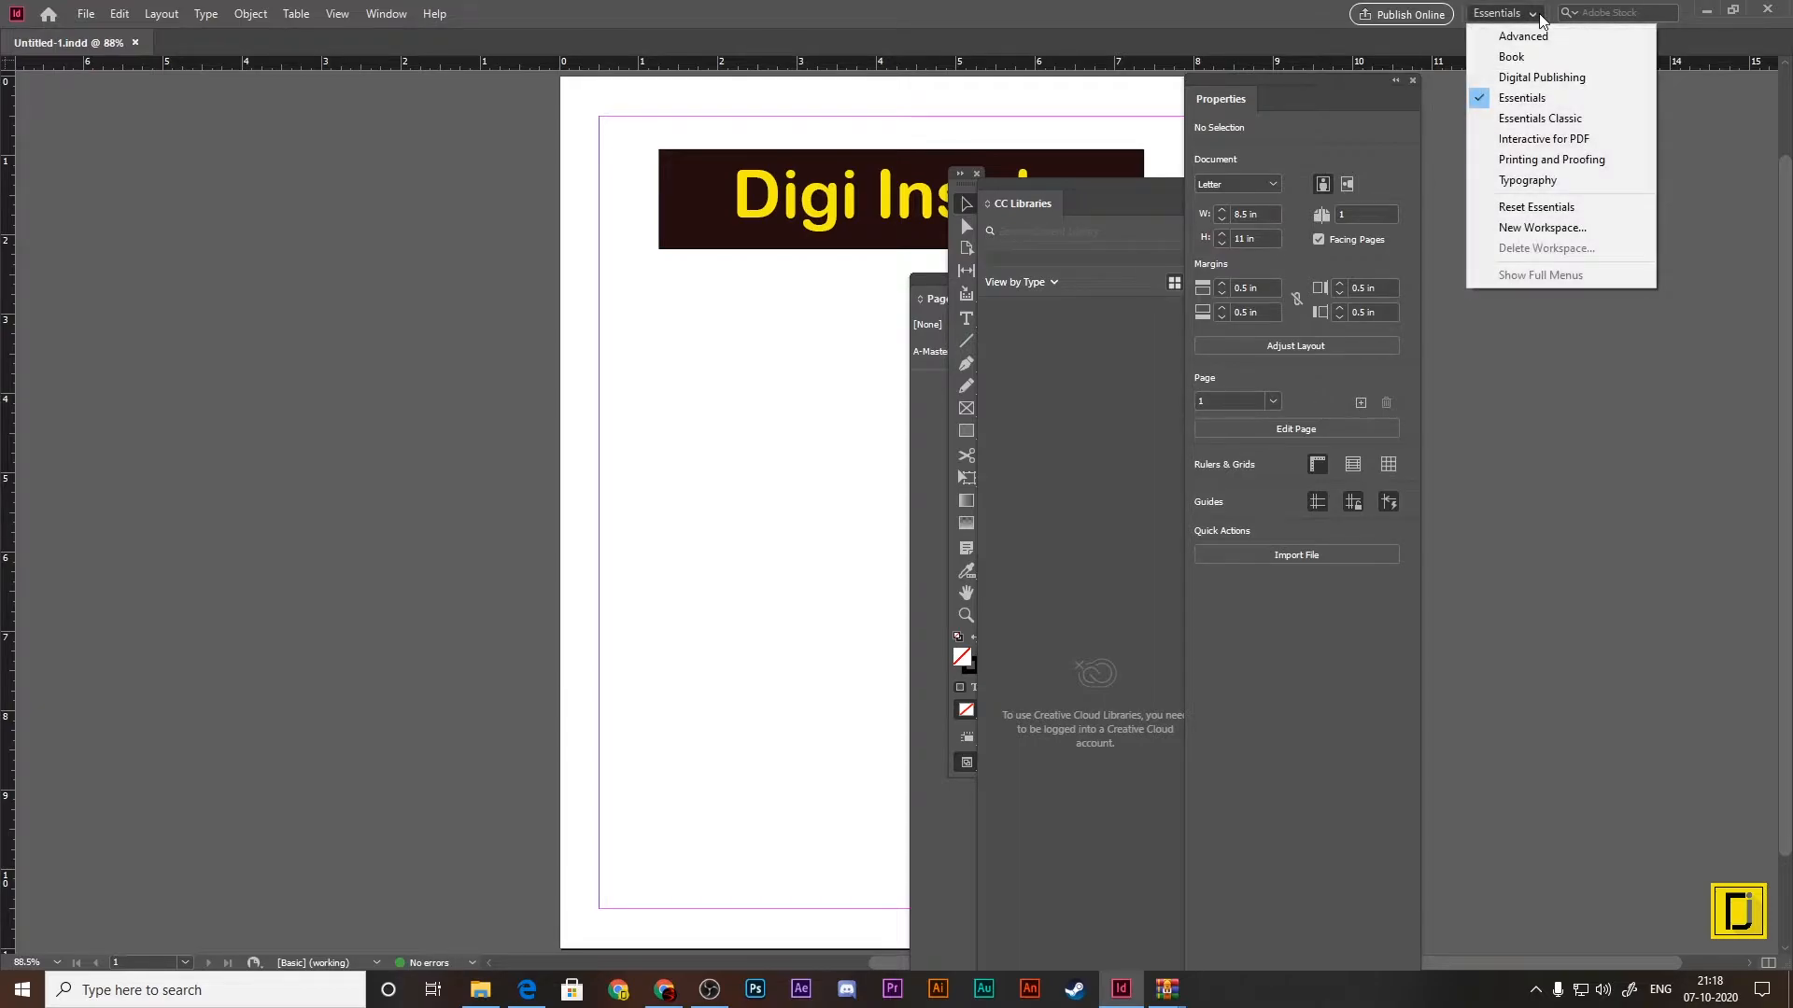
click(1575, 207)
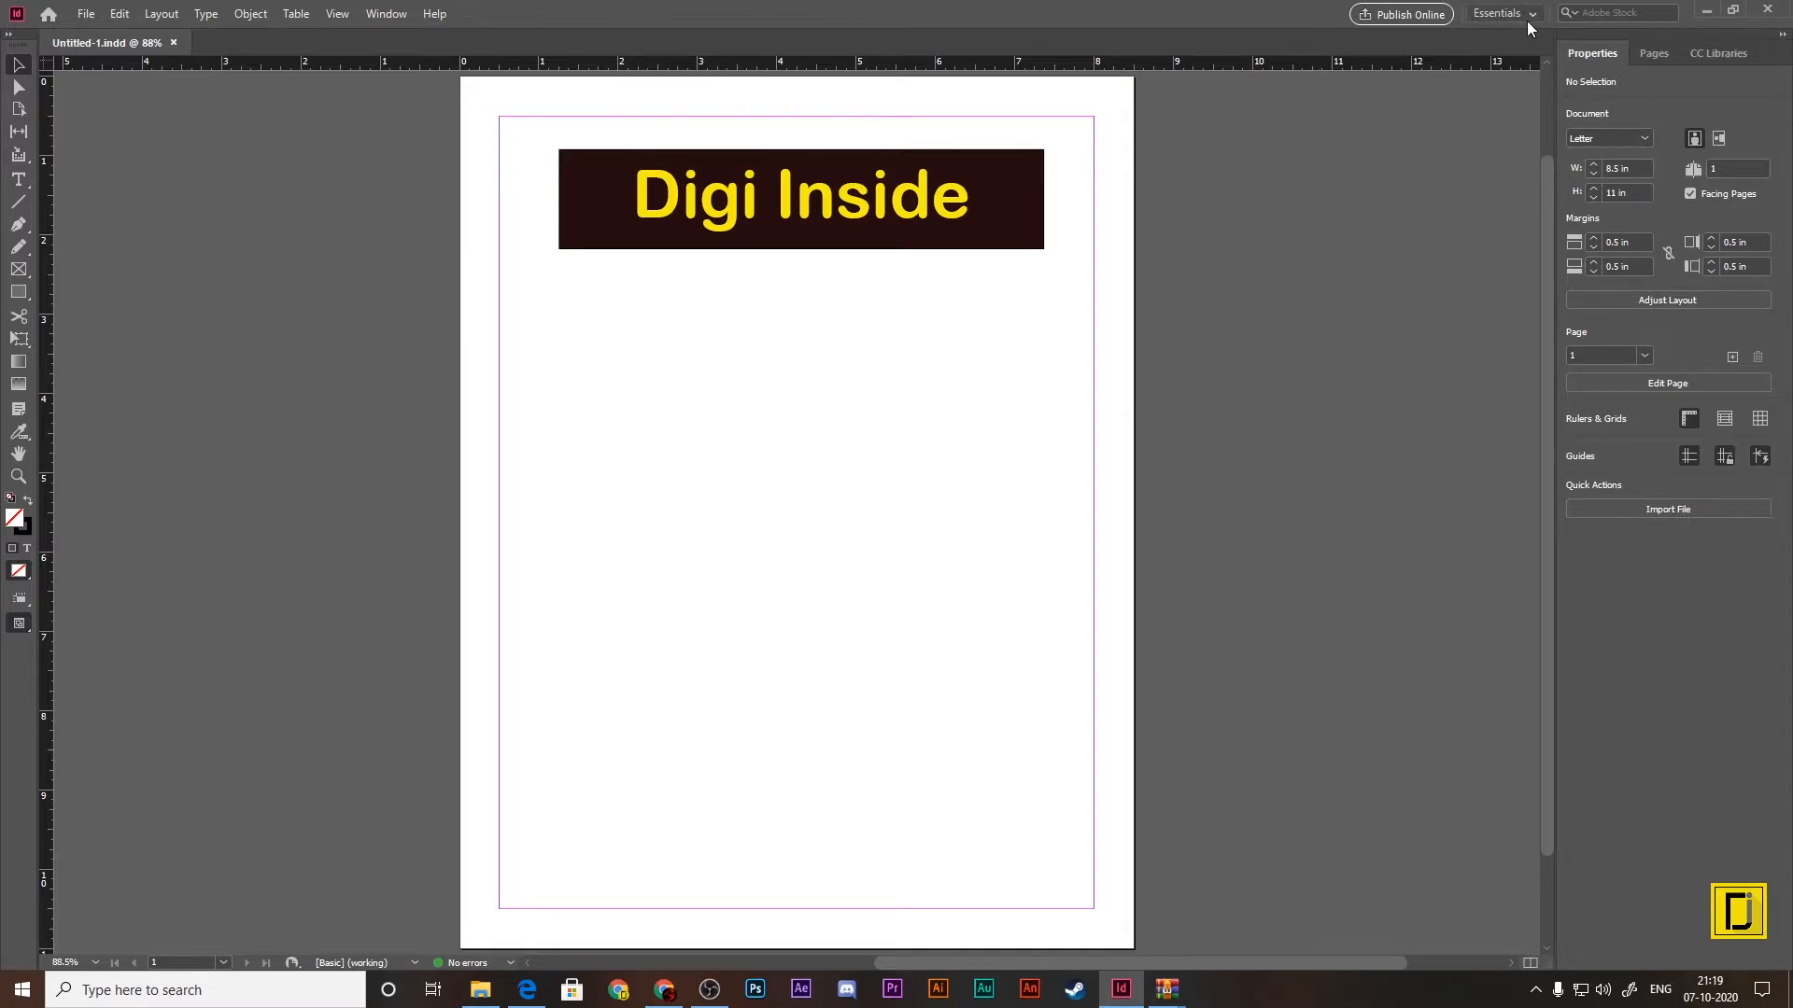
Step: Try the Interactive for PDF workspace and switch back to the Essentials workspace
click(383, 14)
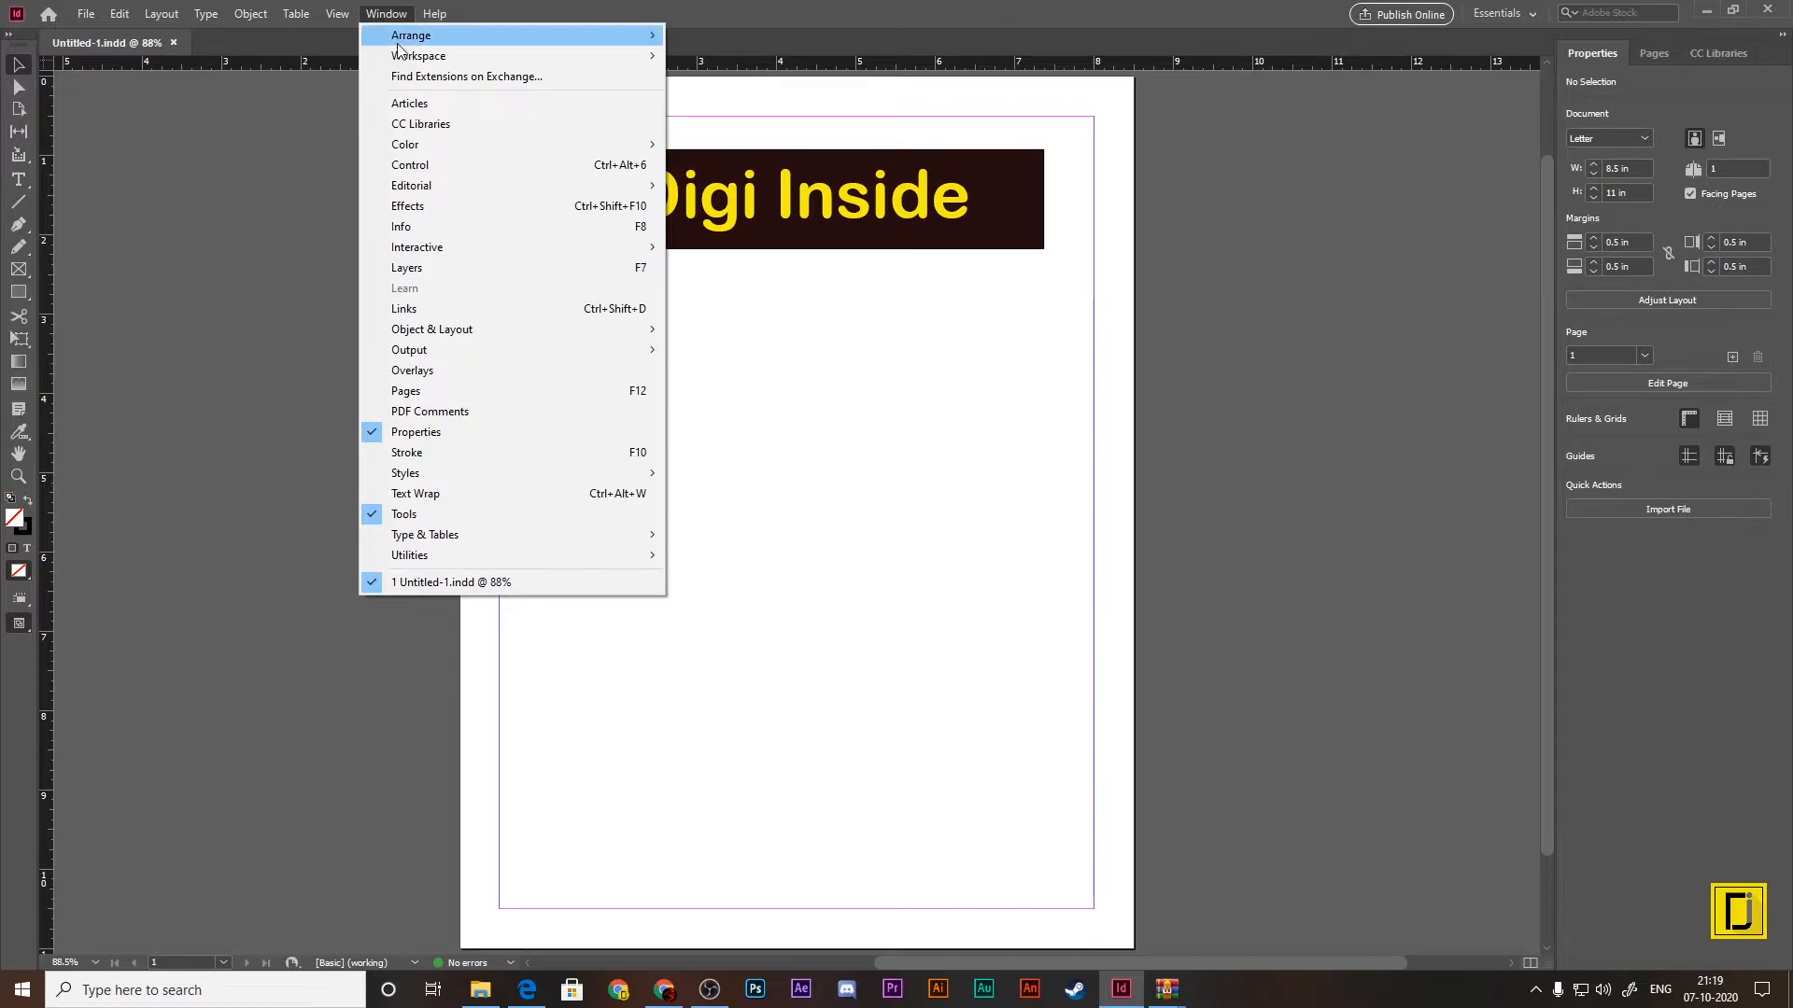
mouse_move(470, 64)
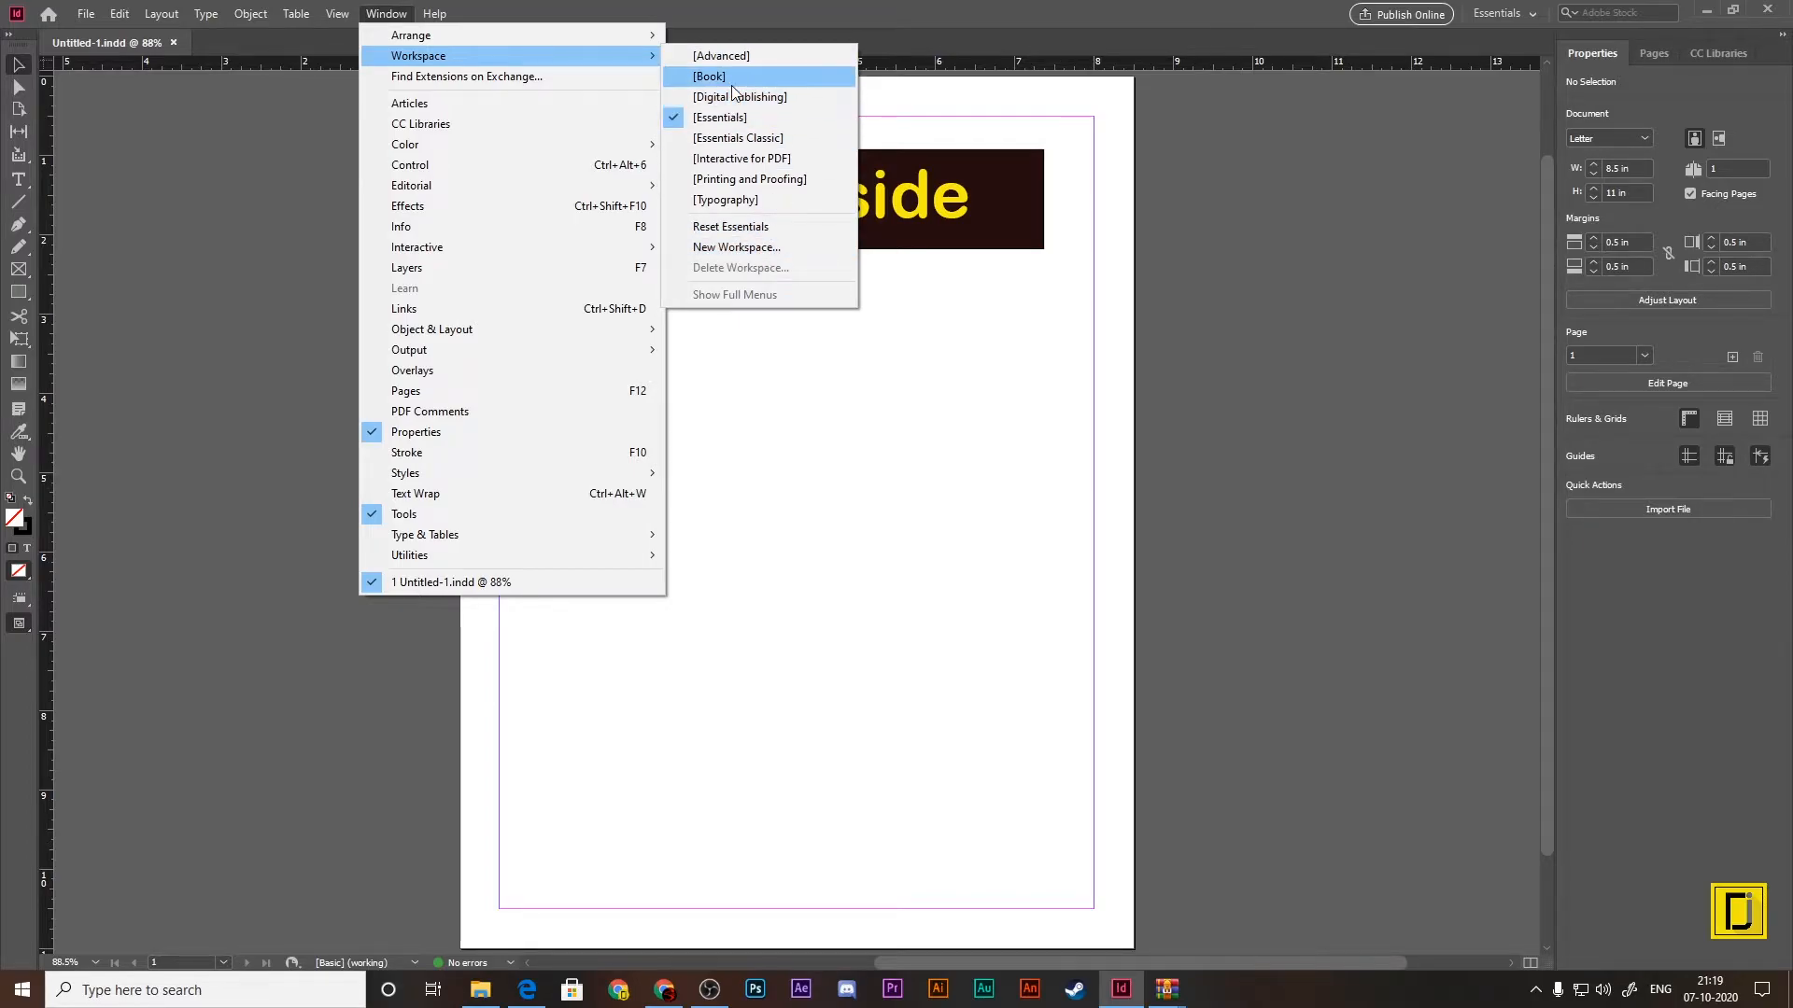
click(744, 161)
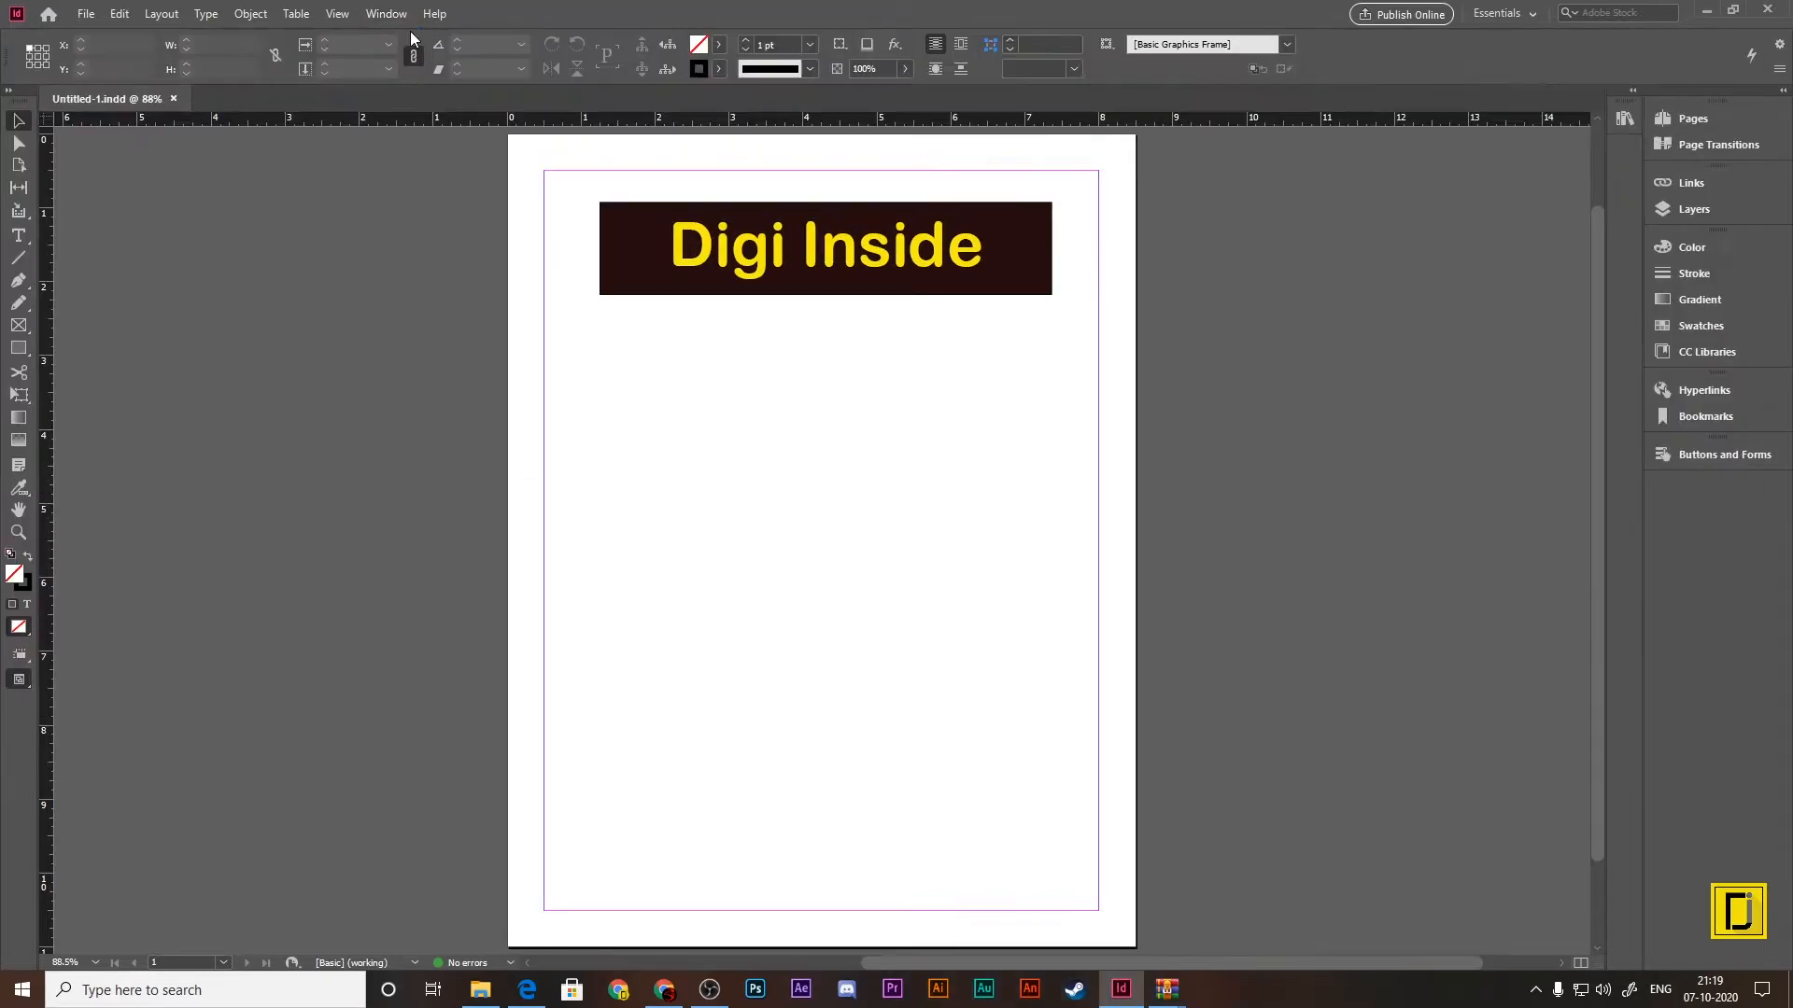
click(383, 17)
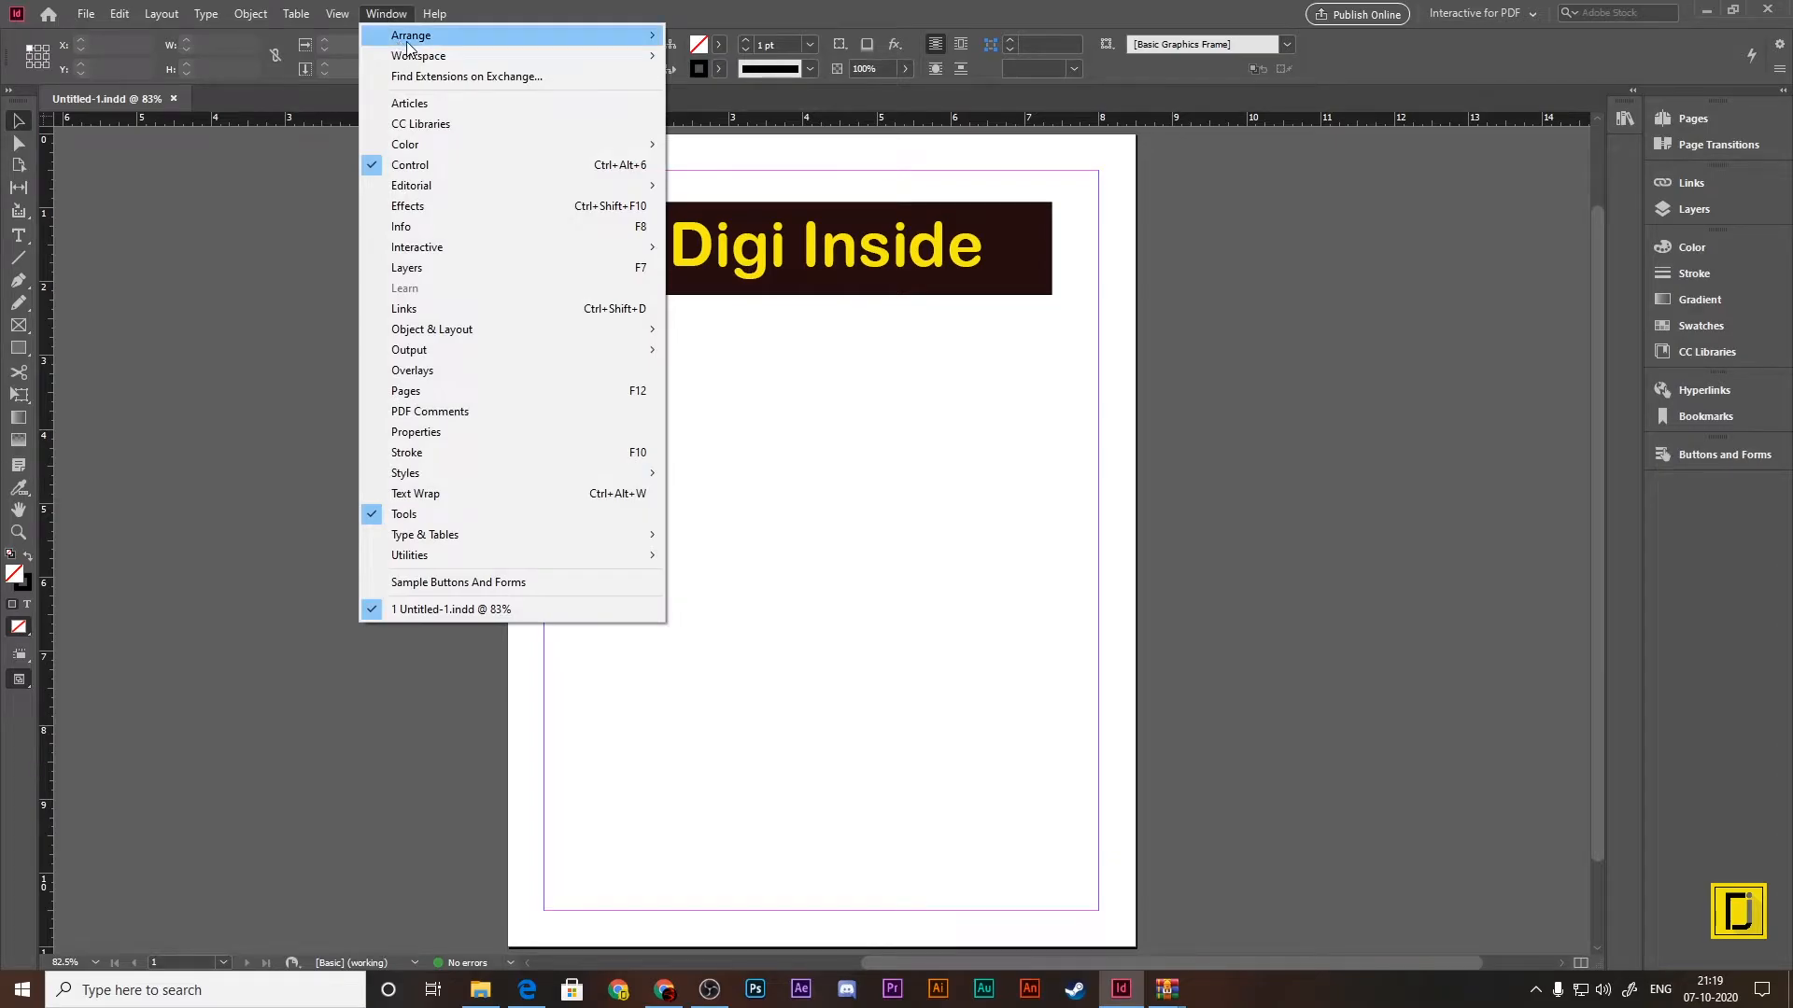
mouse_move(505, 57)
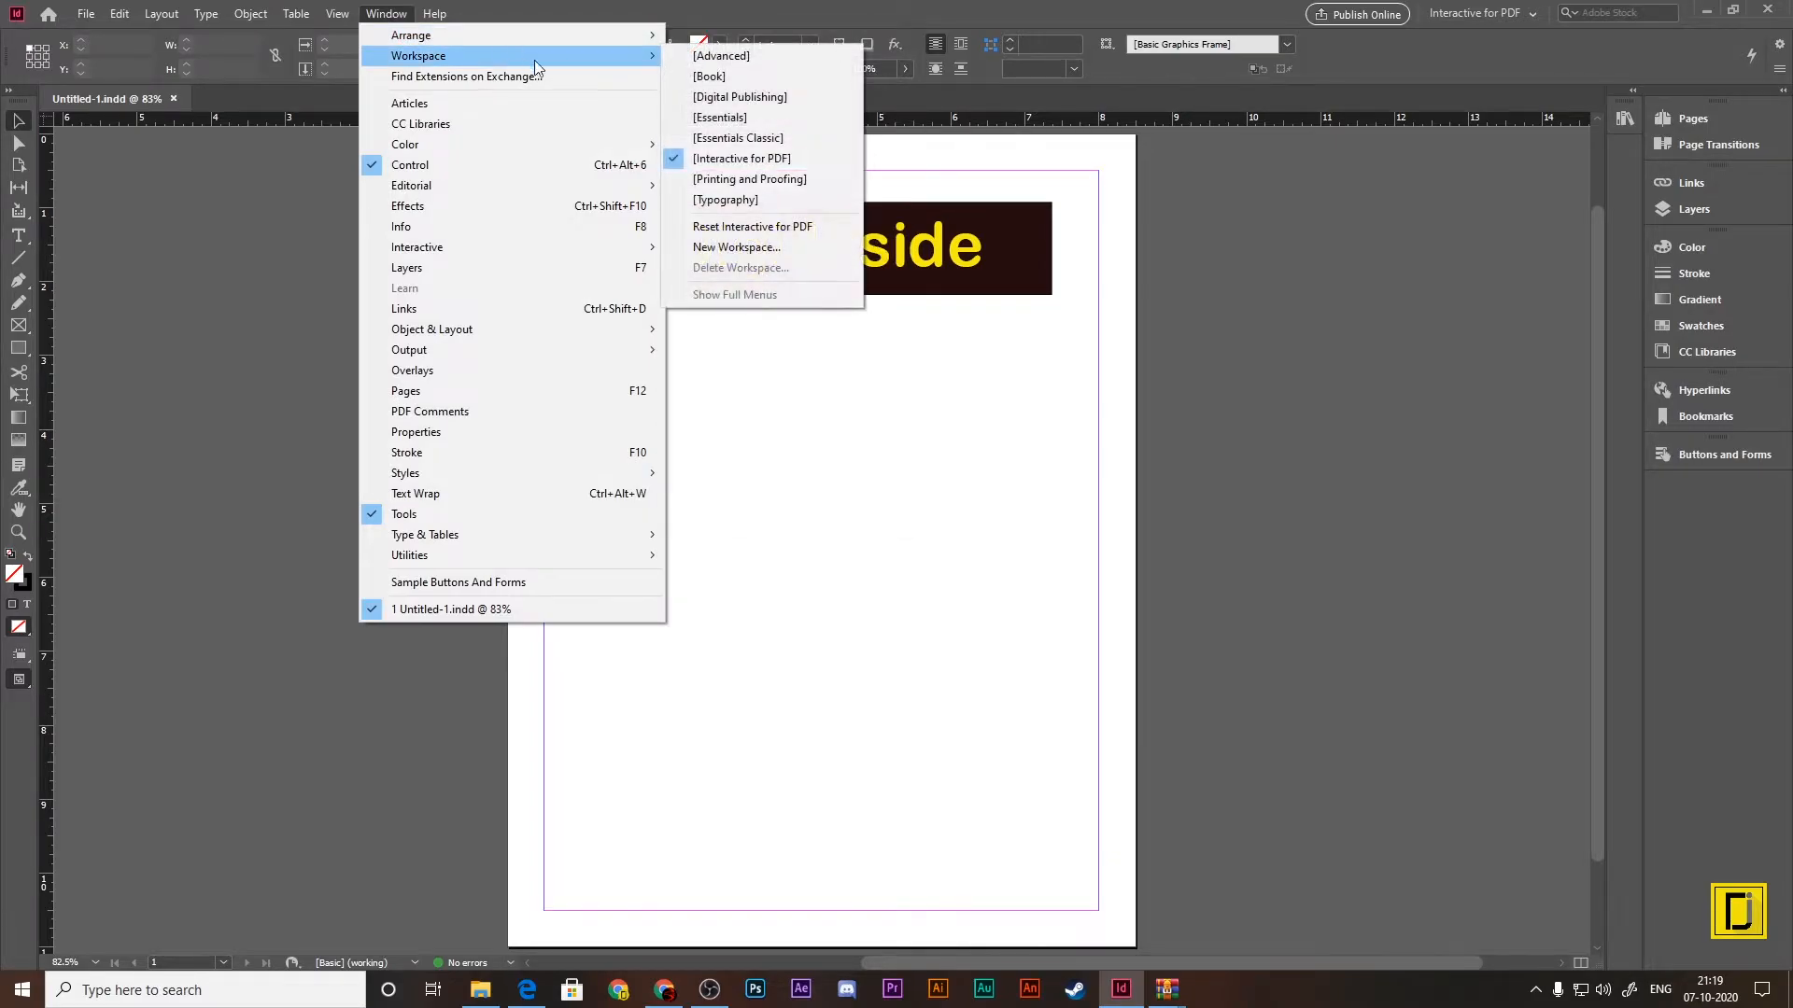
click(738, 118)
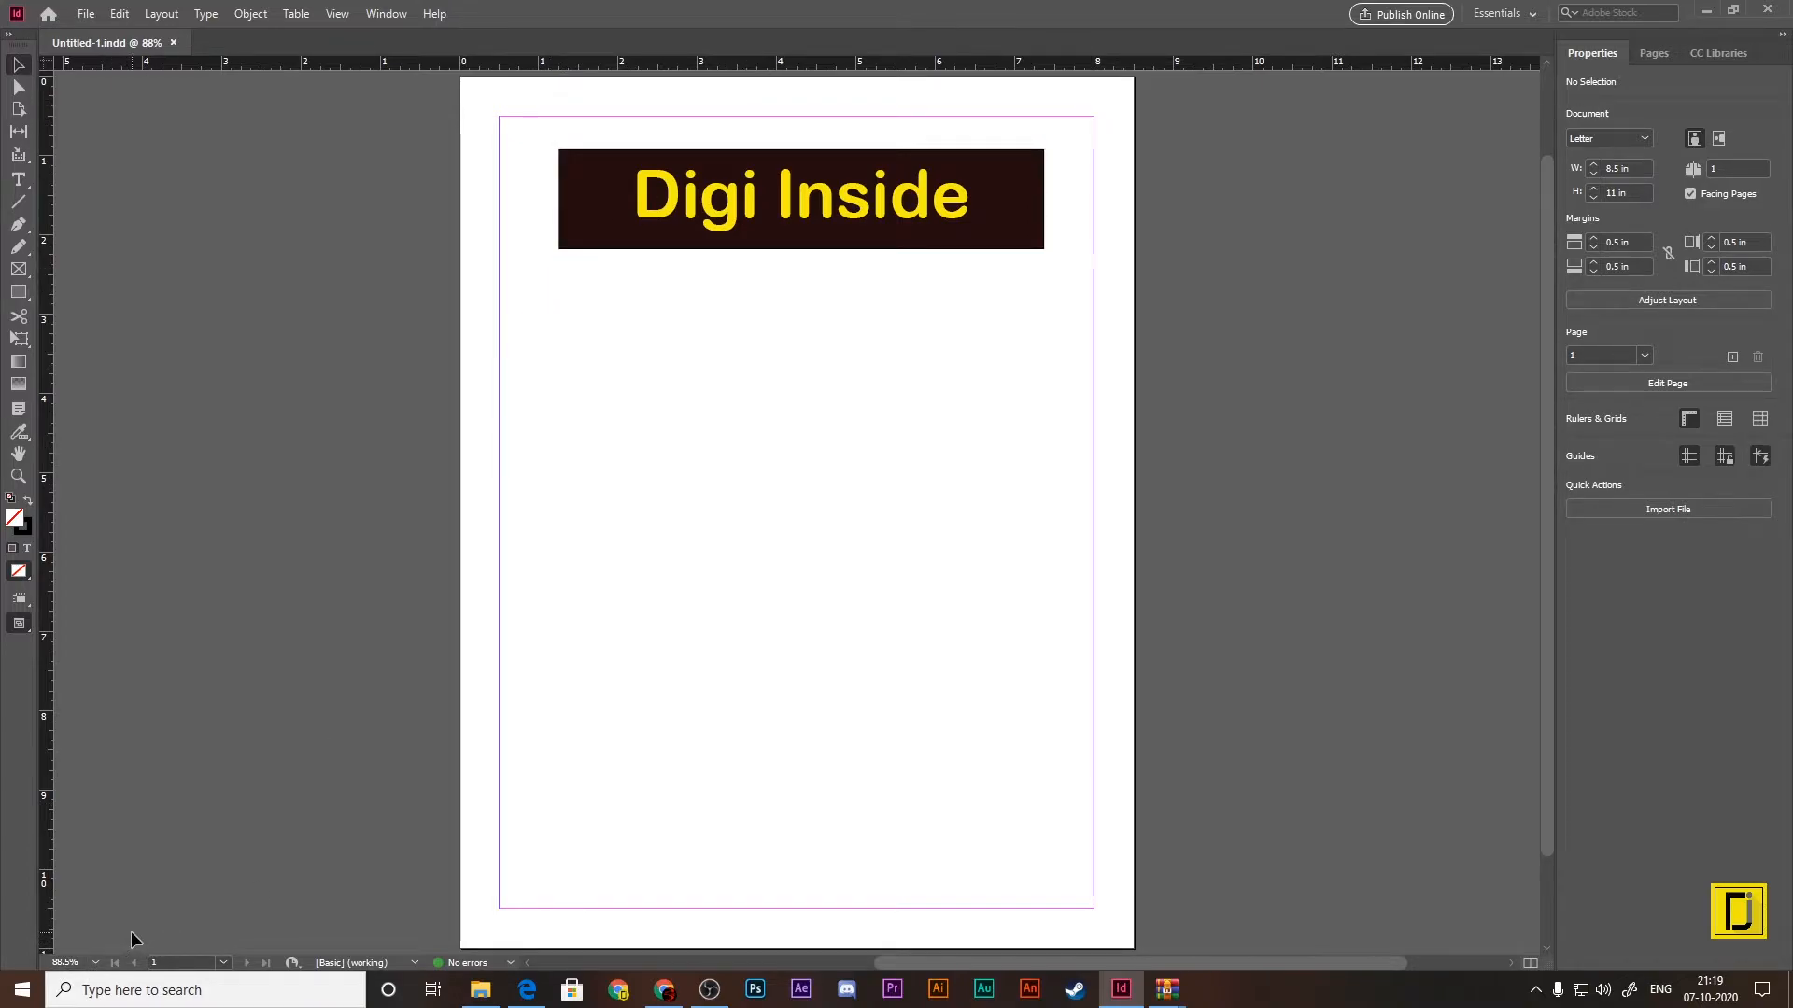
Step: Zoom the document out to 25%, zoom in to 100%, and fit the page in the window
key(ctrl+minus)
key(ctrl+minus)
key(ctrl+minus)
key(ctrl+minus)
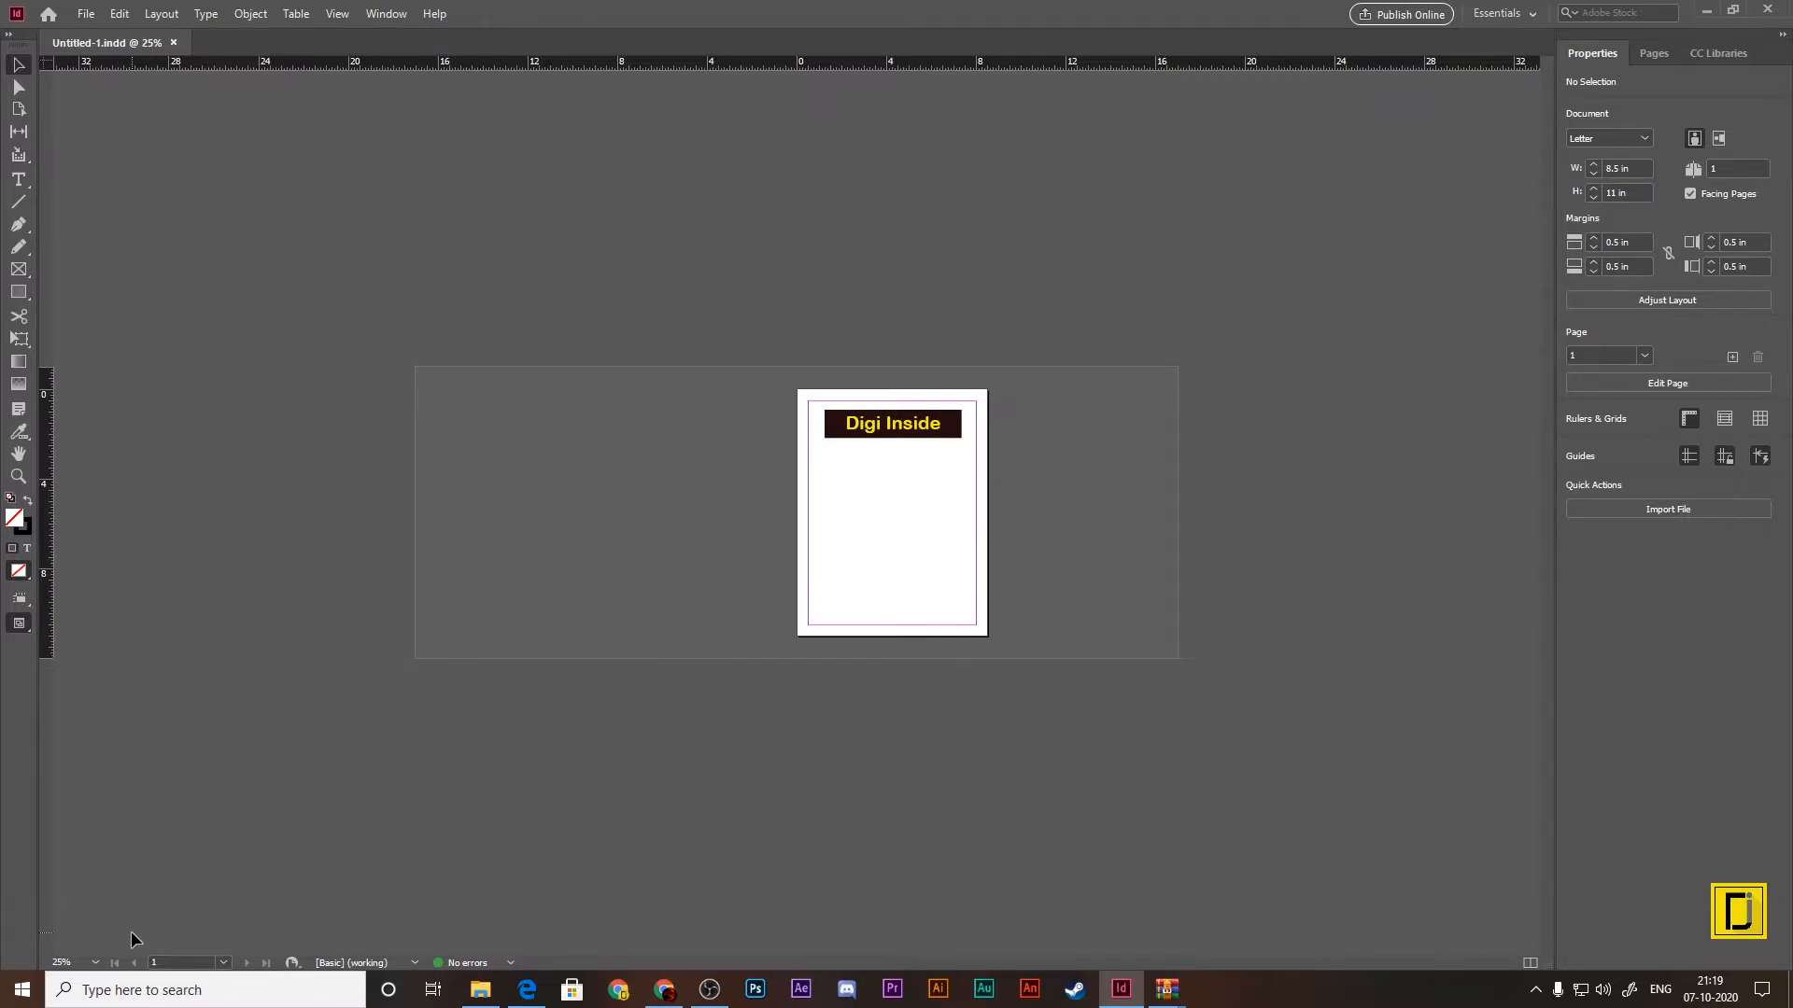
key(ctrl+equal)
key(ctrl+equal)
key(ctrl+equal)
key(ctrl+equal)
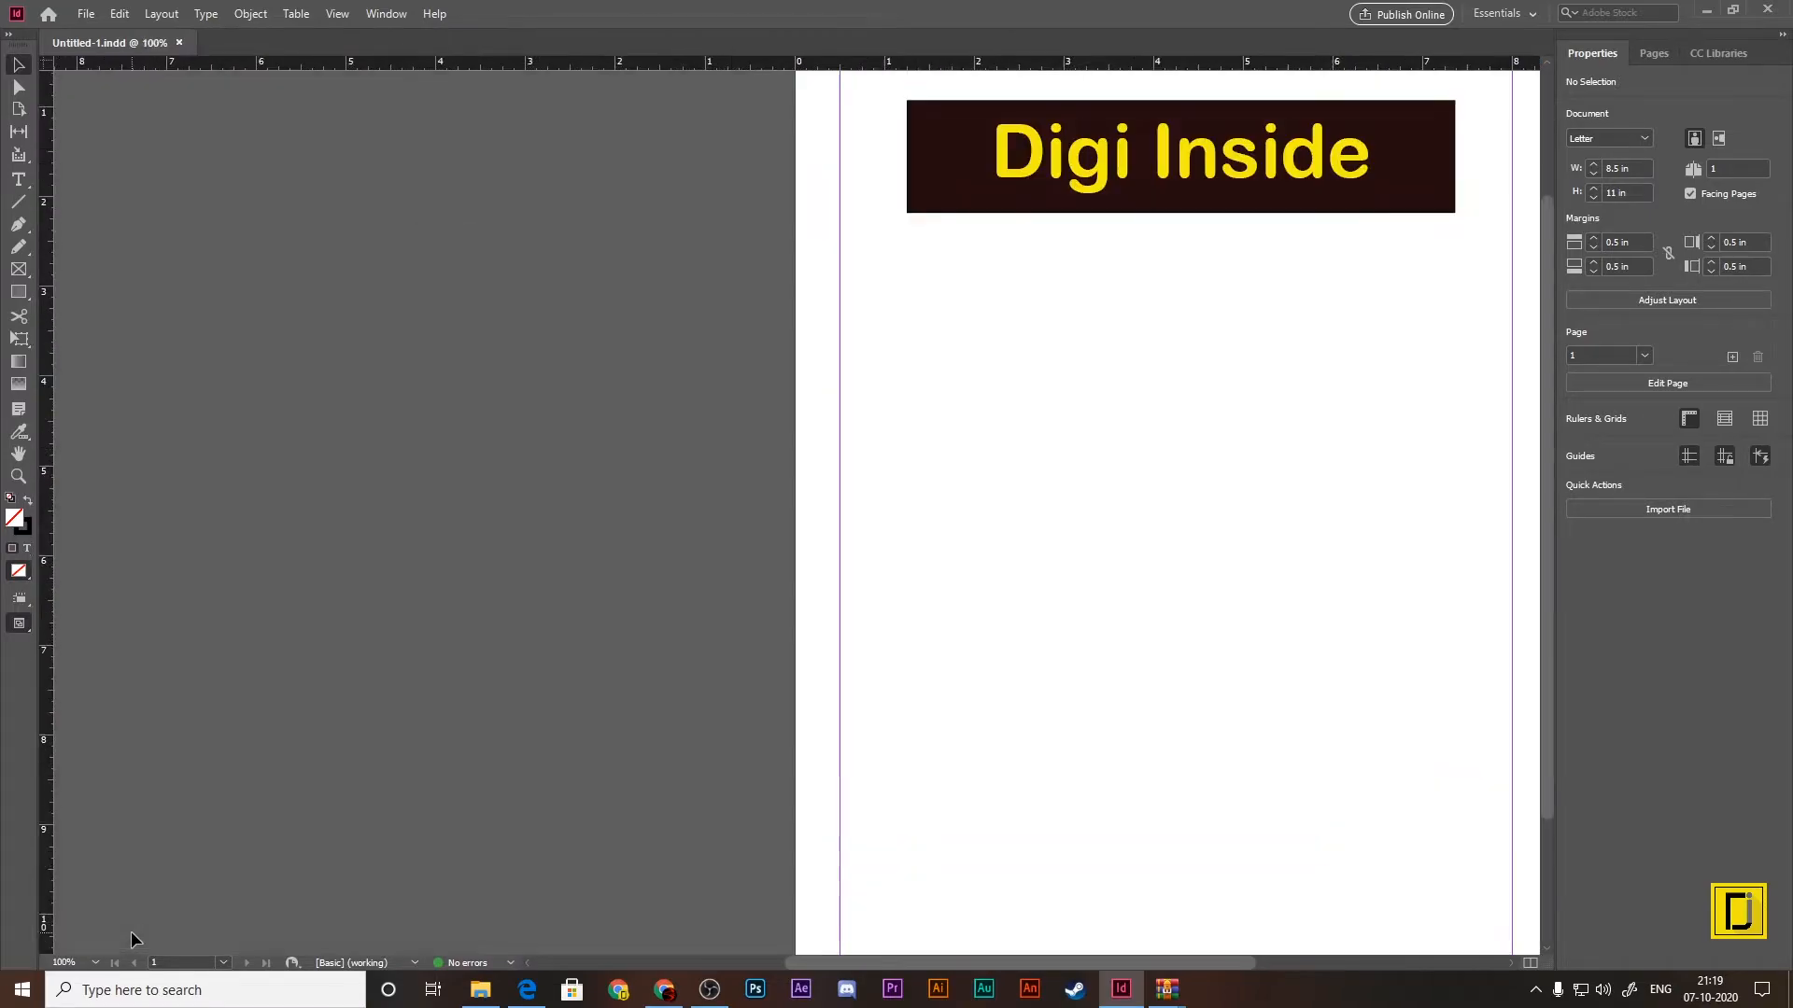
key(ctrl+0)
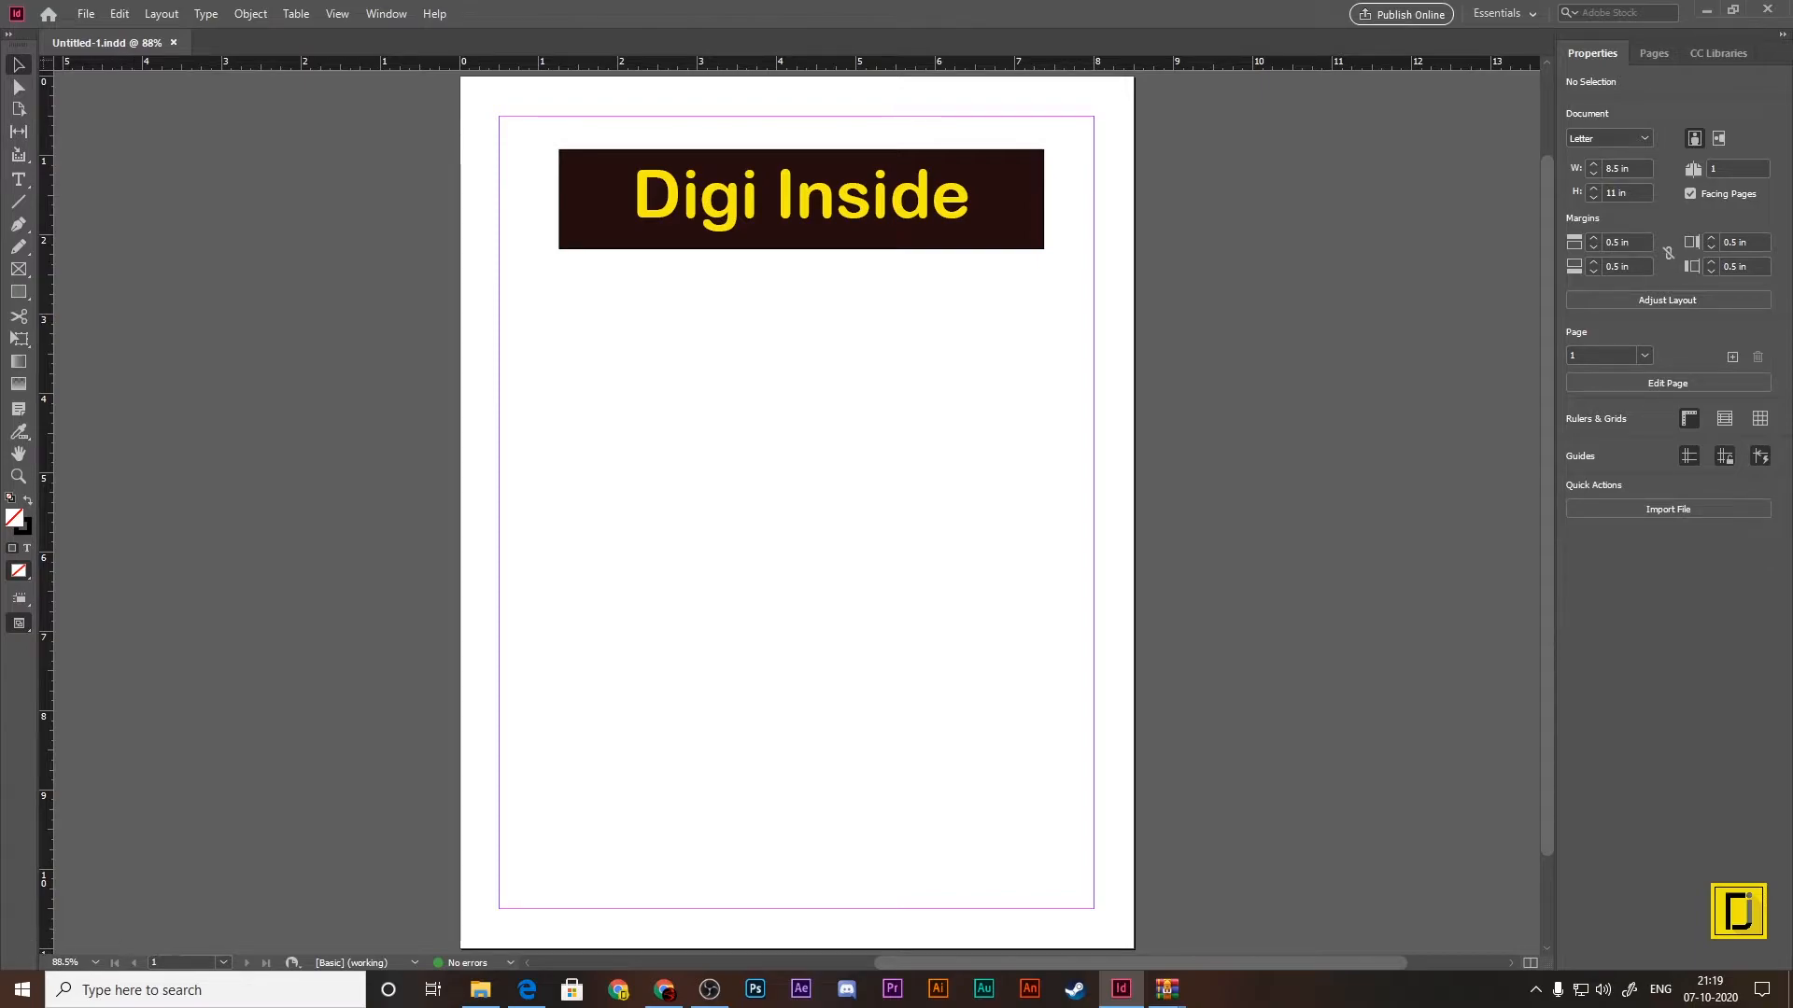
Step: Display the A-Master pages and go back to page 1
click(224, 963)
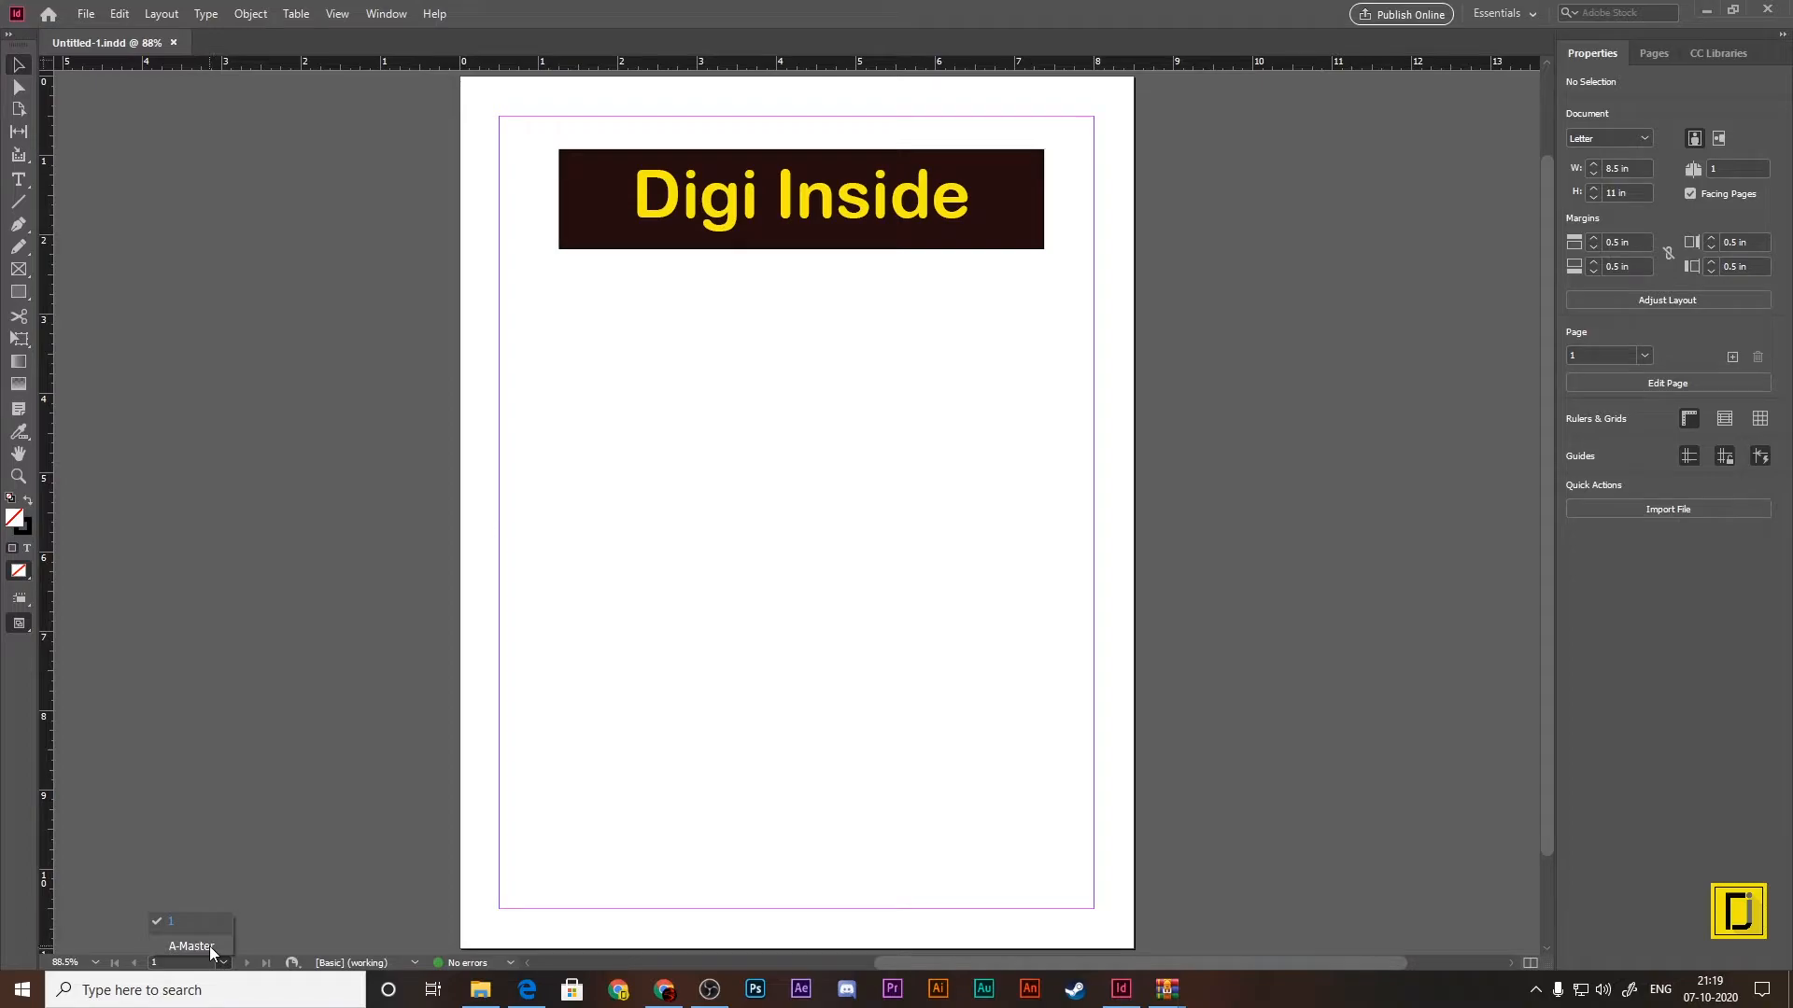
click(209, 945)
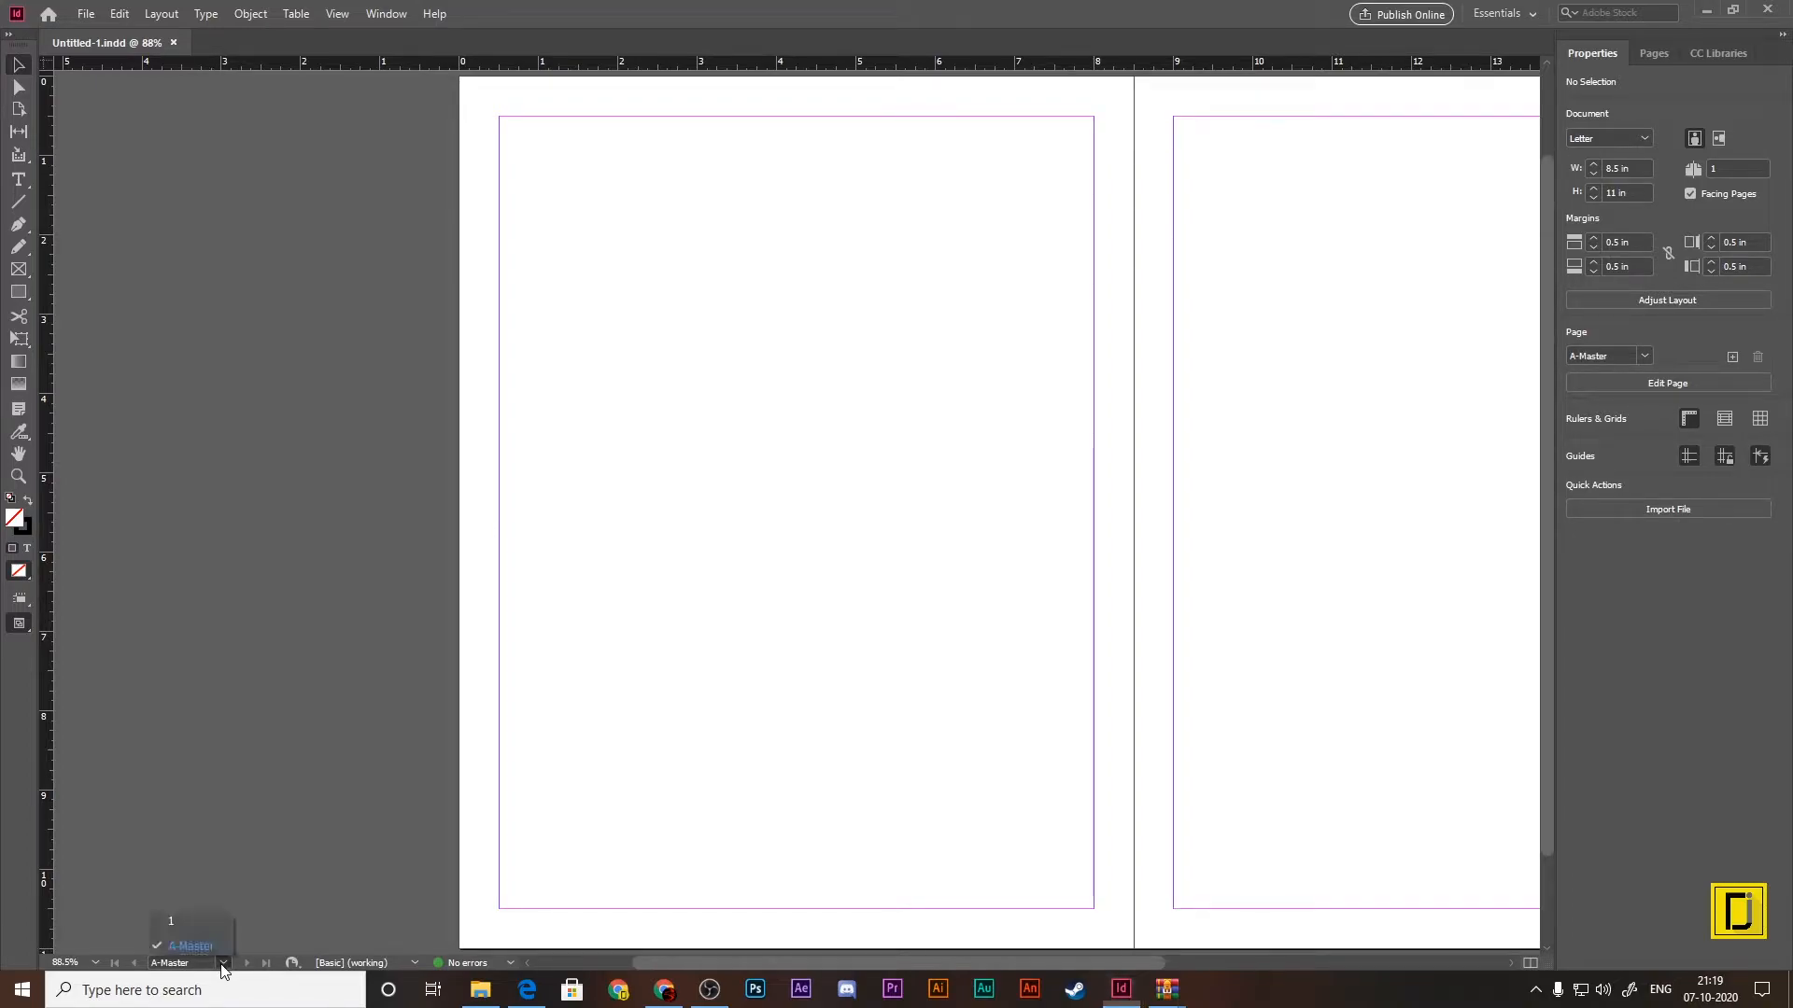
click(205, 921)
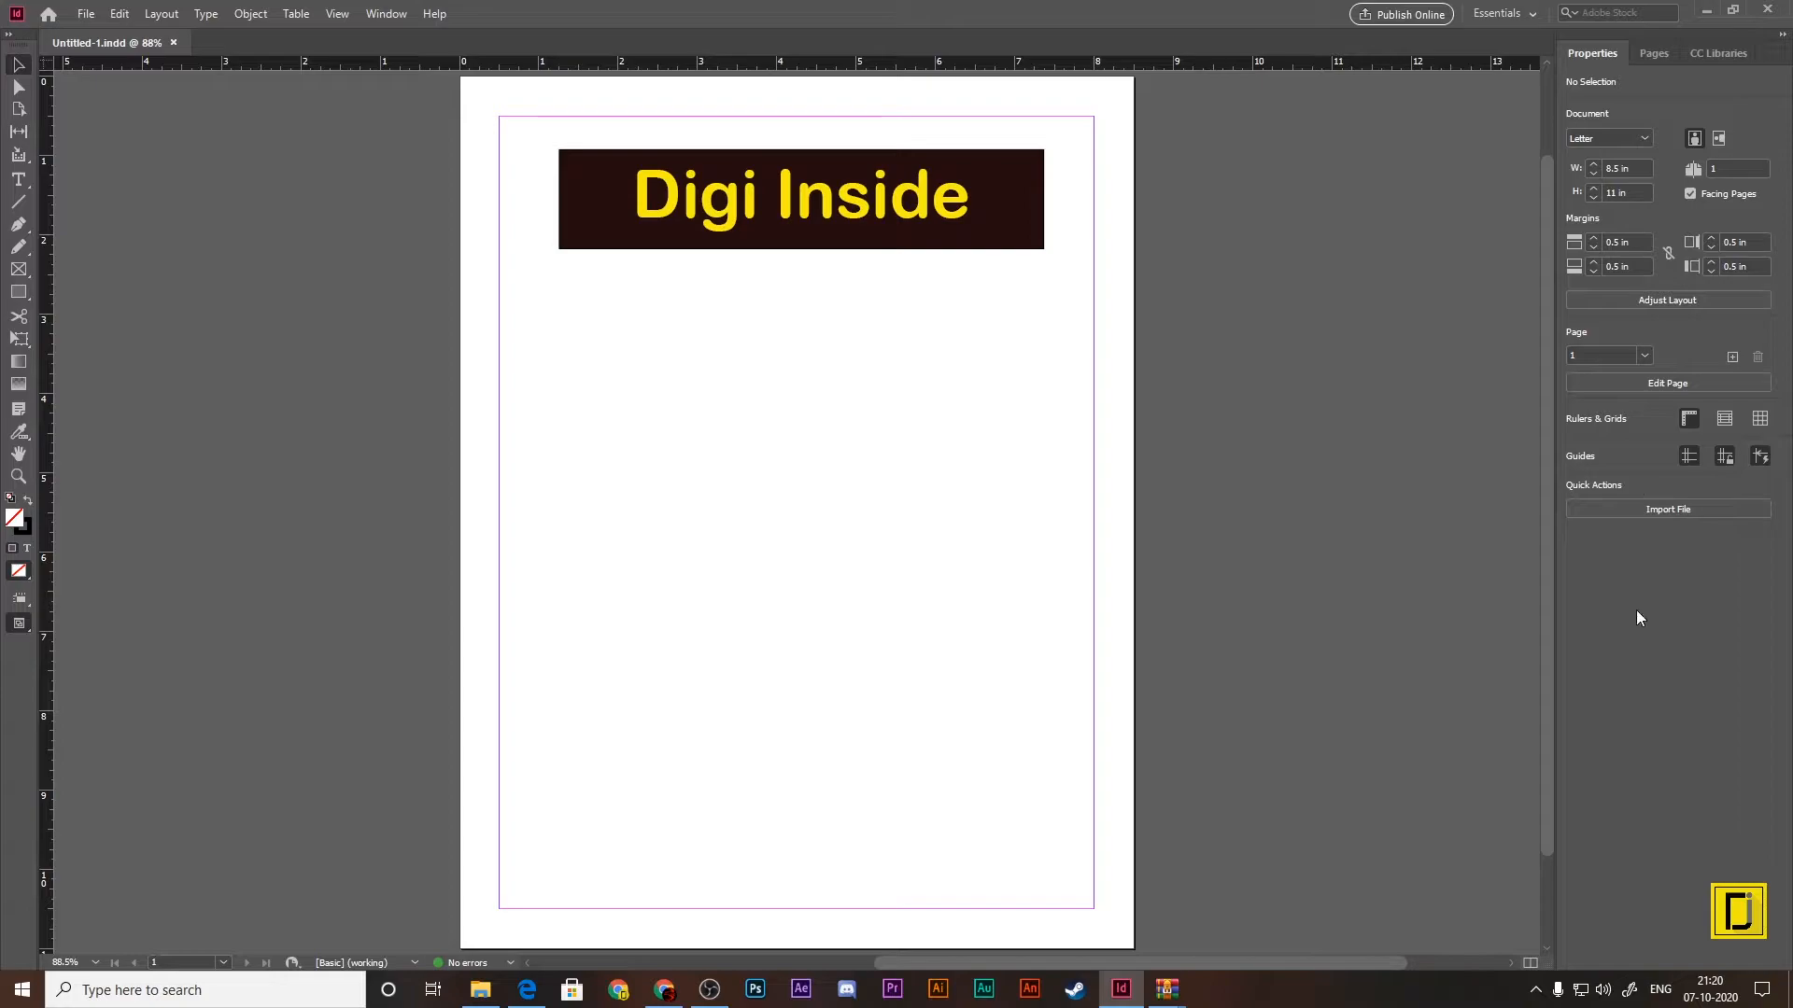
Step: Remove the CC Libraries panel from the workspace and show the document properties
click(1739, 55)
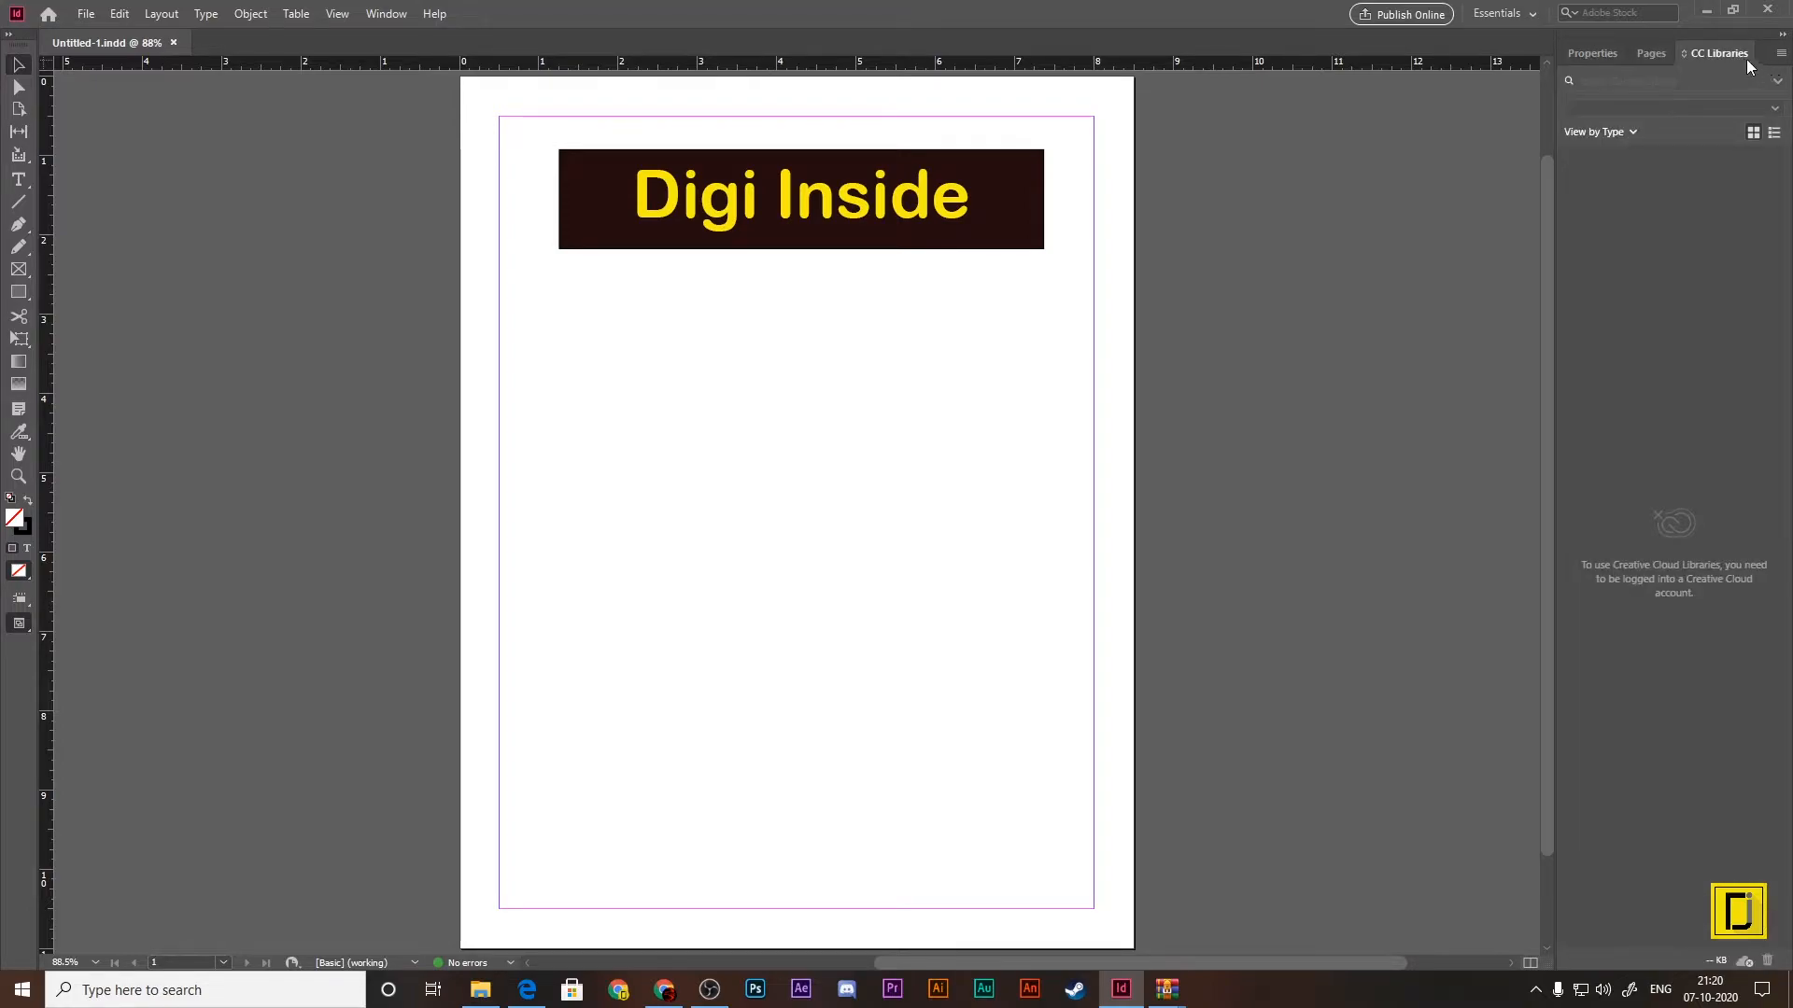
drag(1712, 87, 1621, 244)
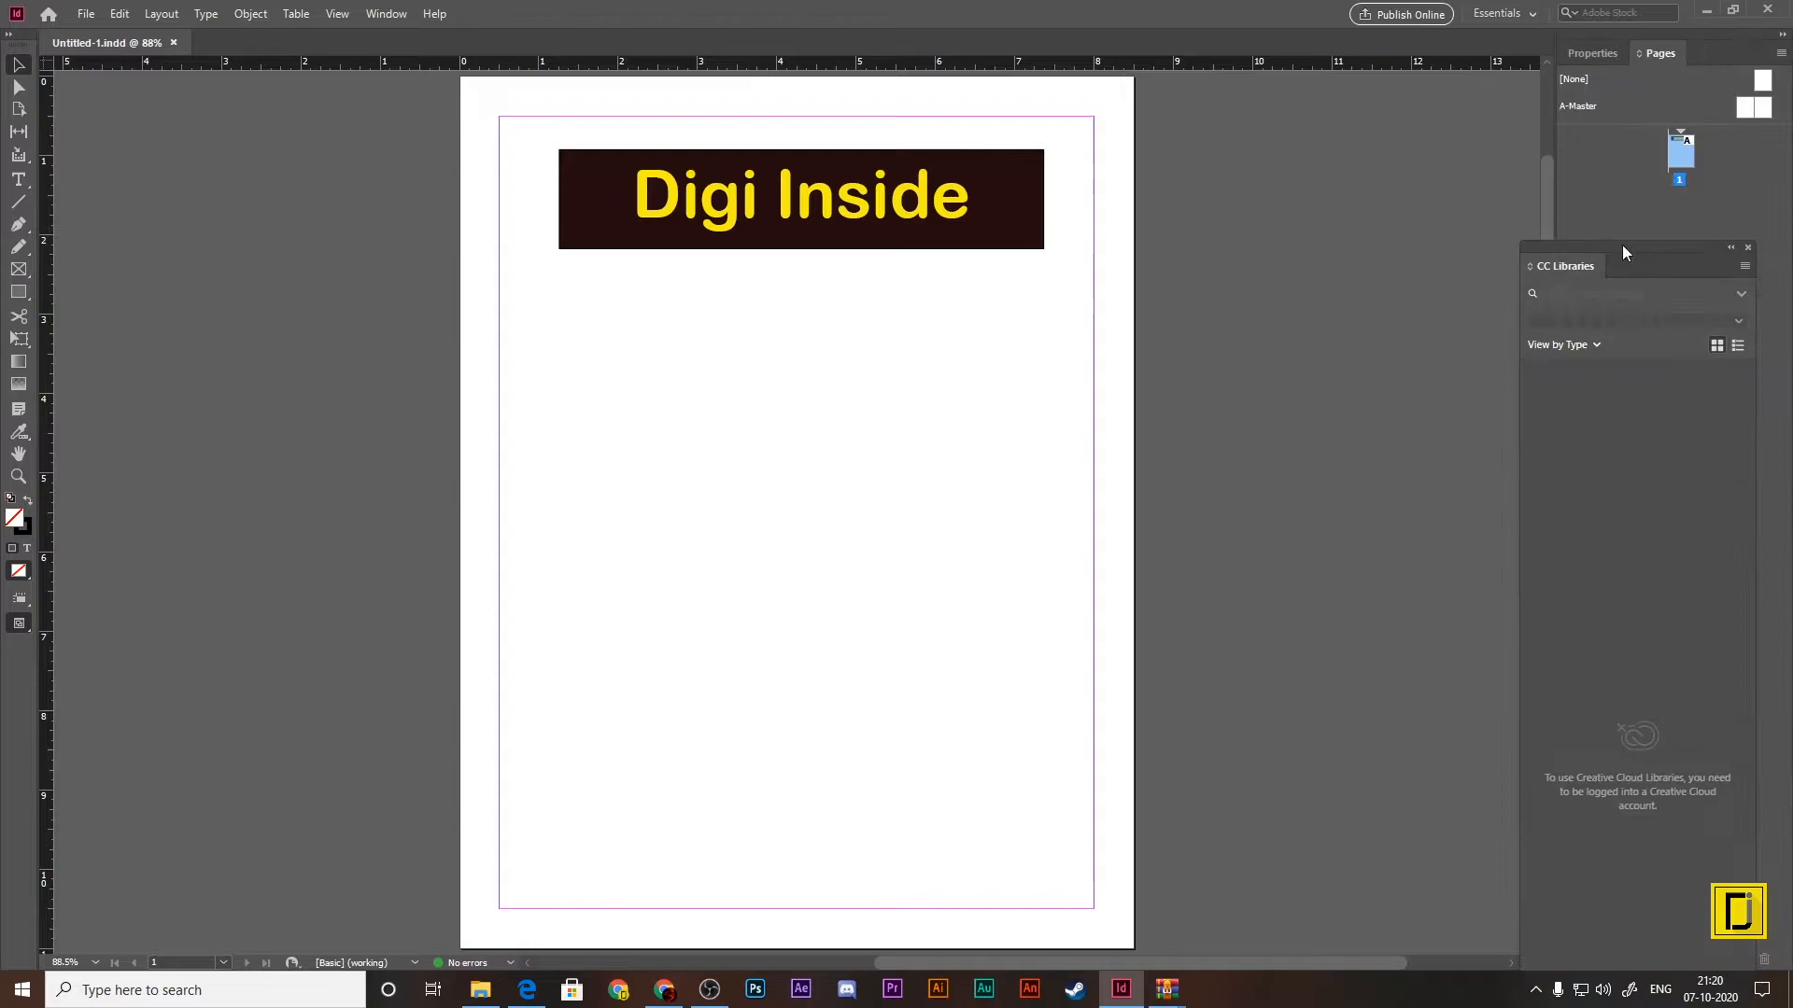
click(1748, 251)
click(1605, 56)
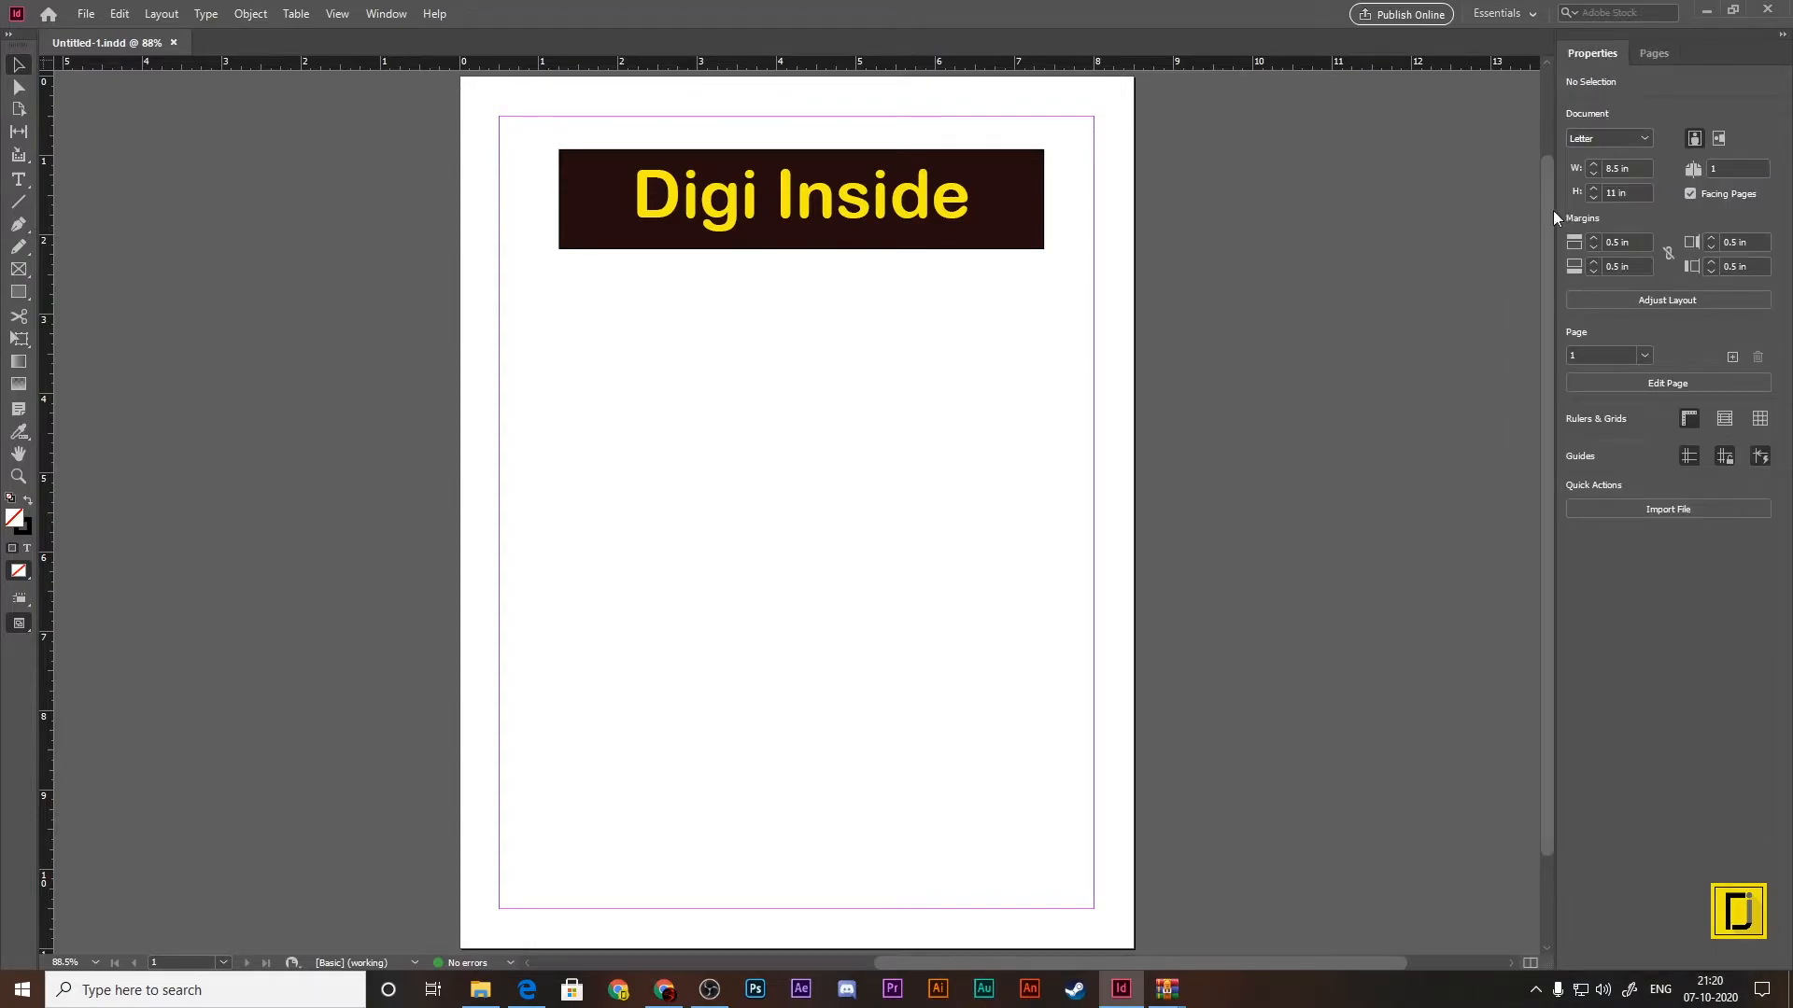
Step: Check the units of the page width and height in Untitled-1.indd and close the document
click(1638, 169)
click(1635, 190)
click(1640, 169)
click(1637, 190)
click(173, 43)
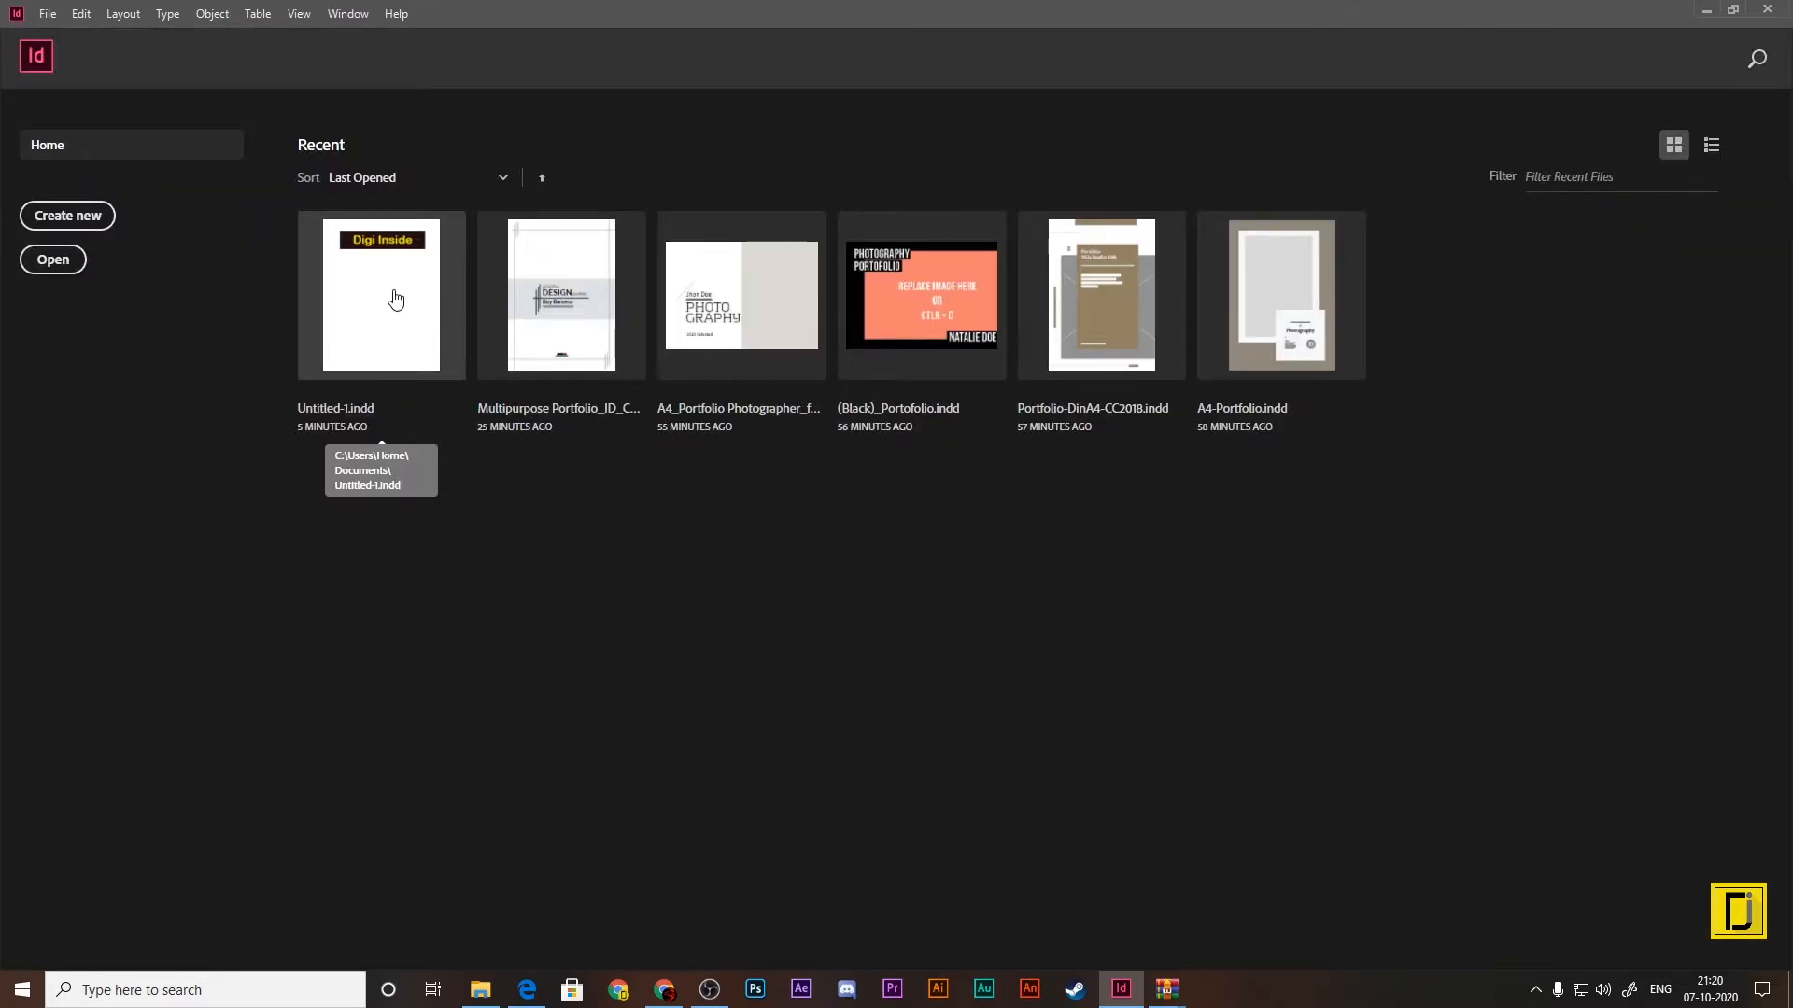
Step: Create a new A4 document to check its page width and height units, and close it again
click(80, 214)
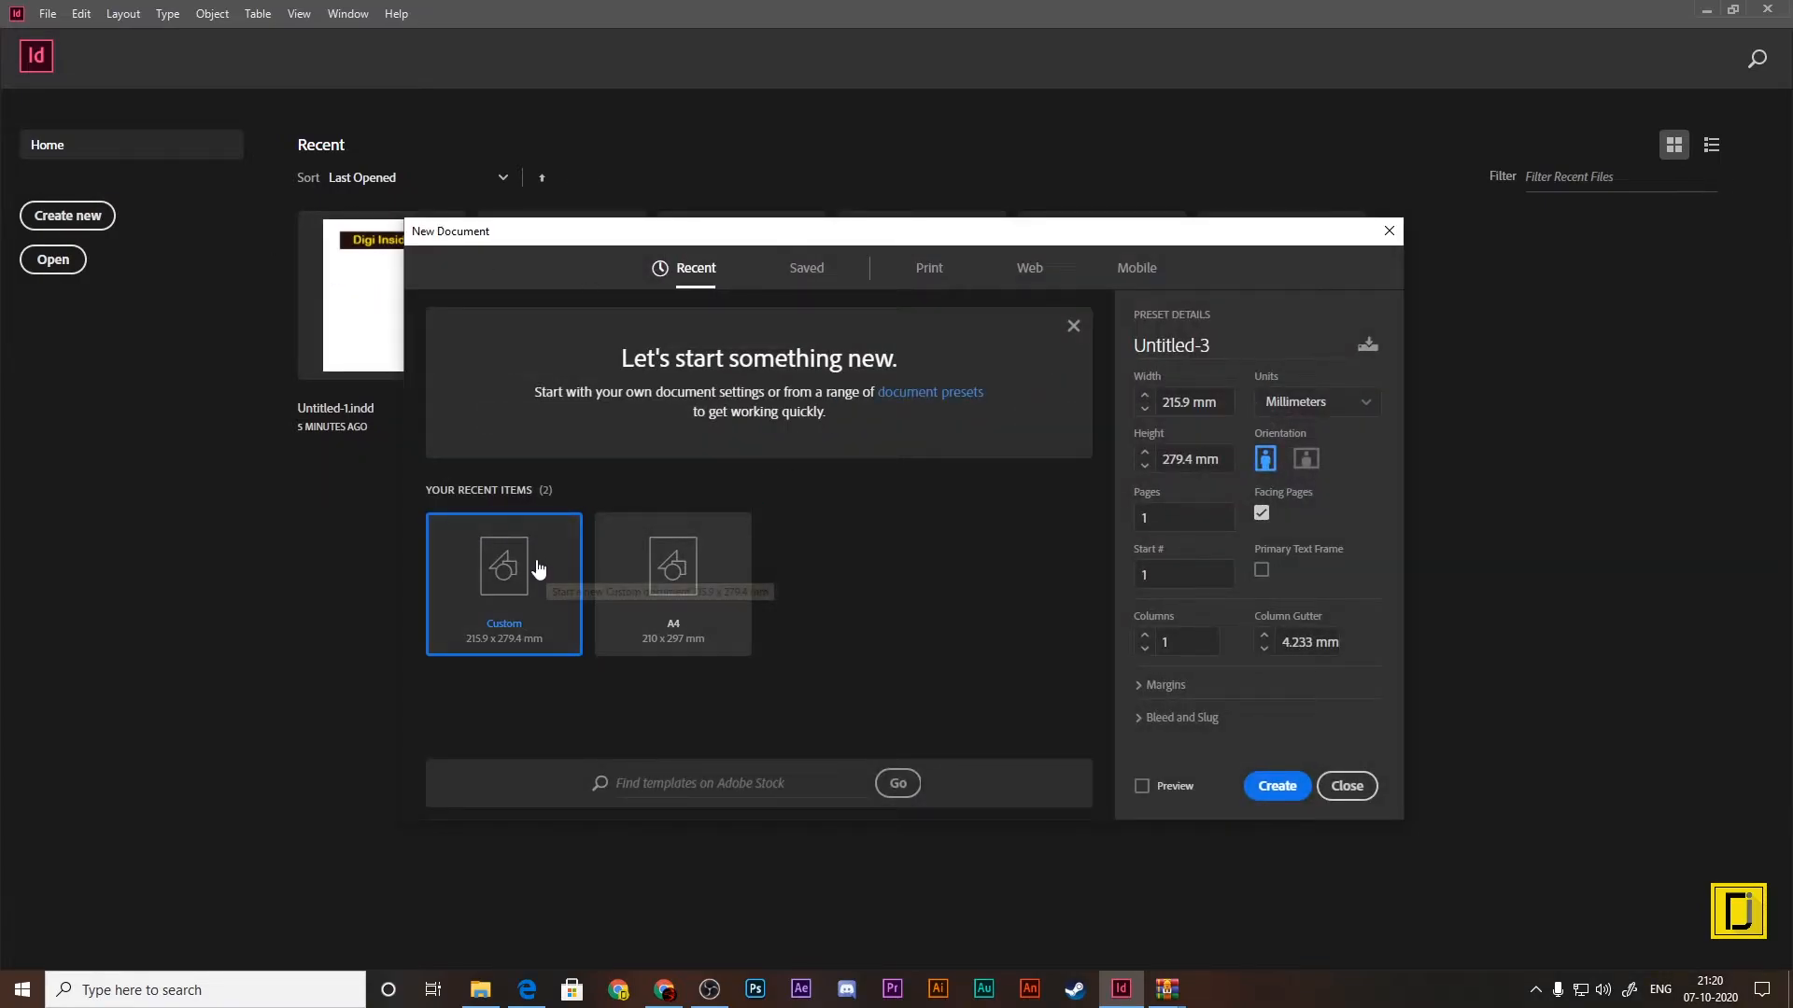
click(697, 570)
double_click(697, 570)
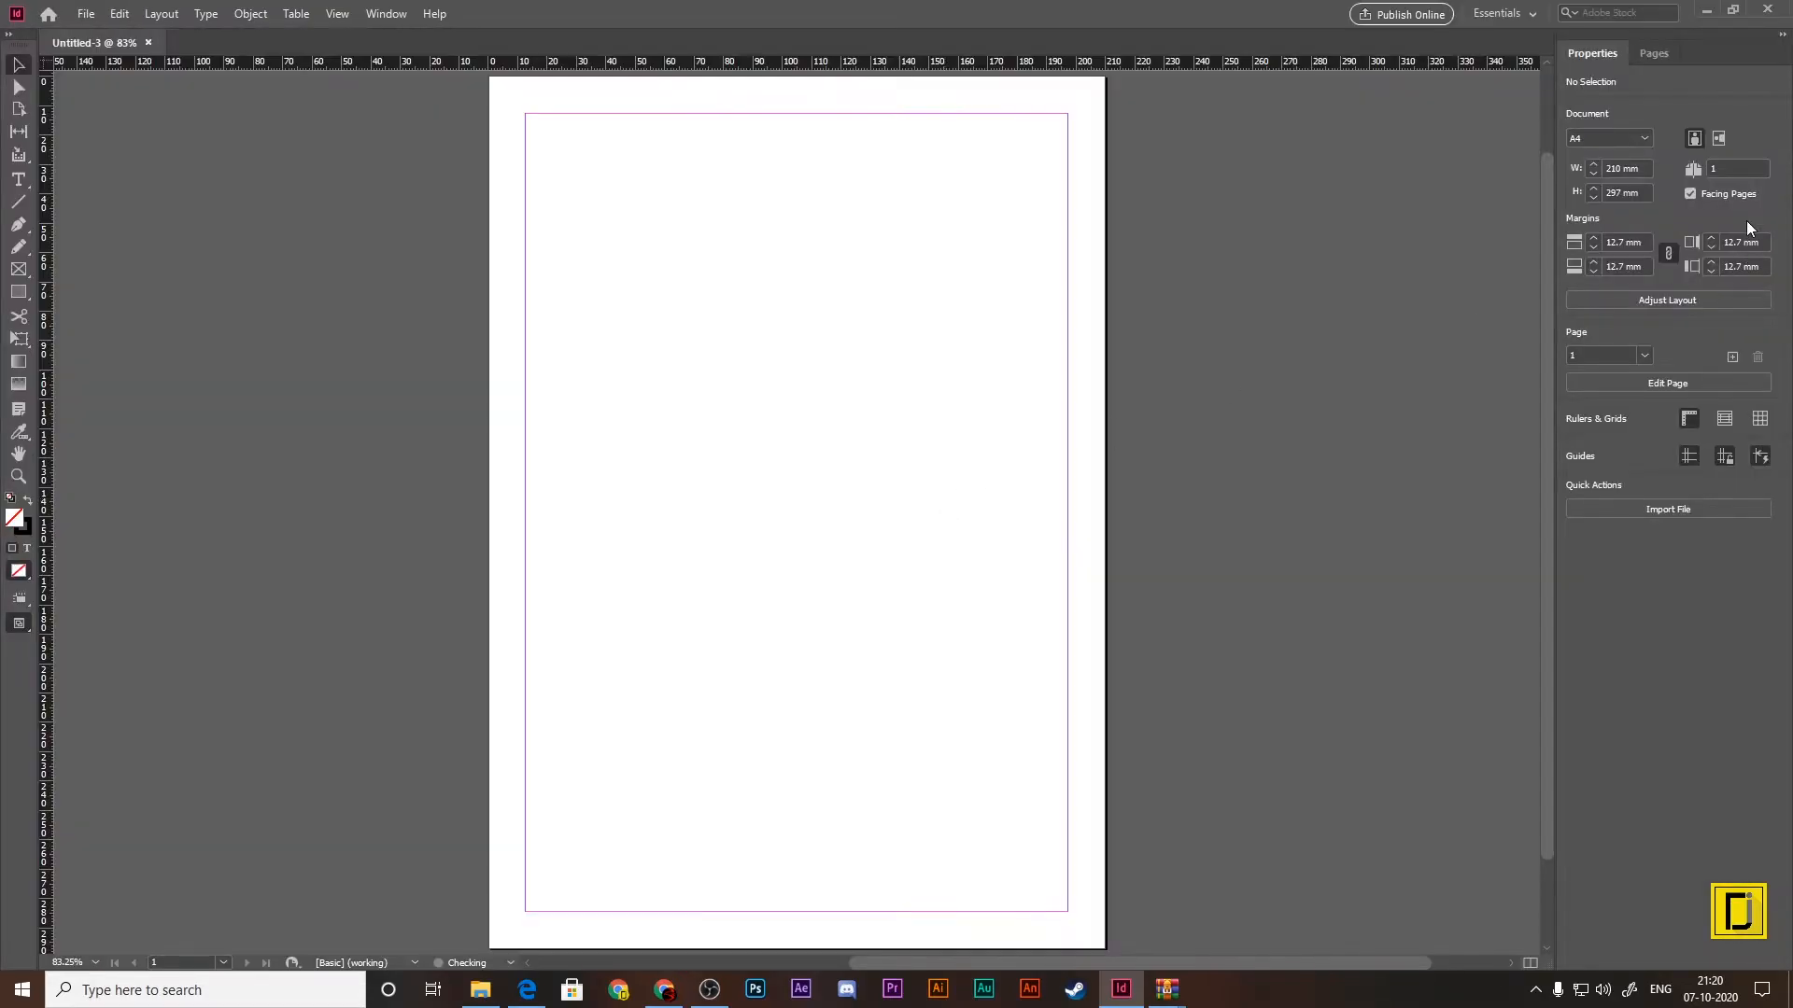
click(1648, 167)
click(1646, 189)
click(147, 43)
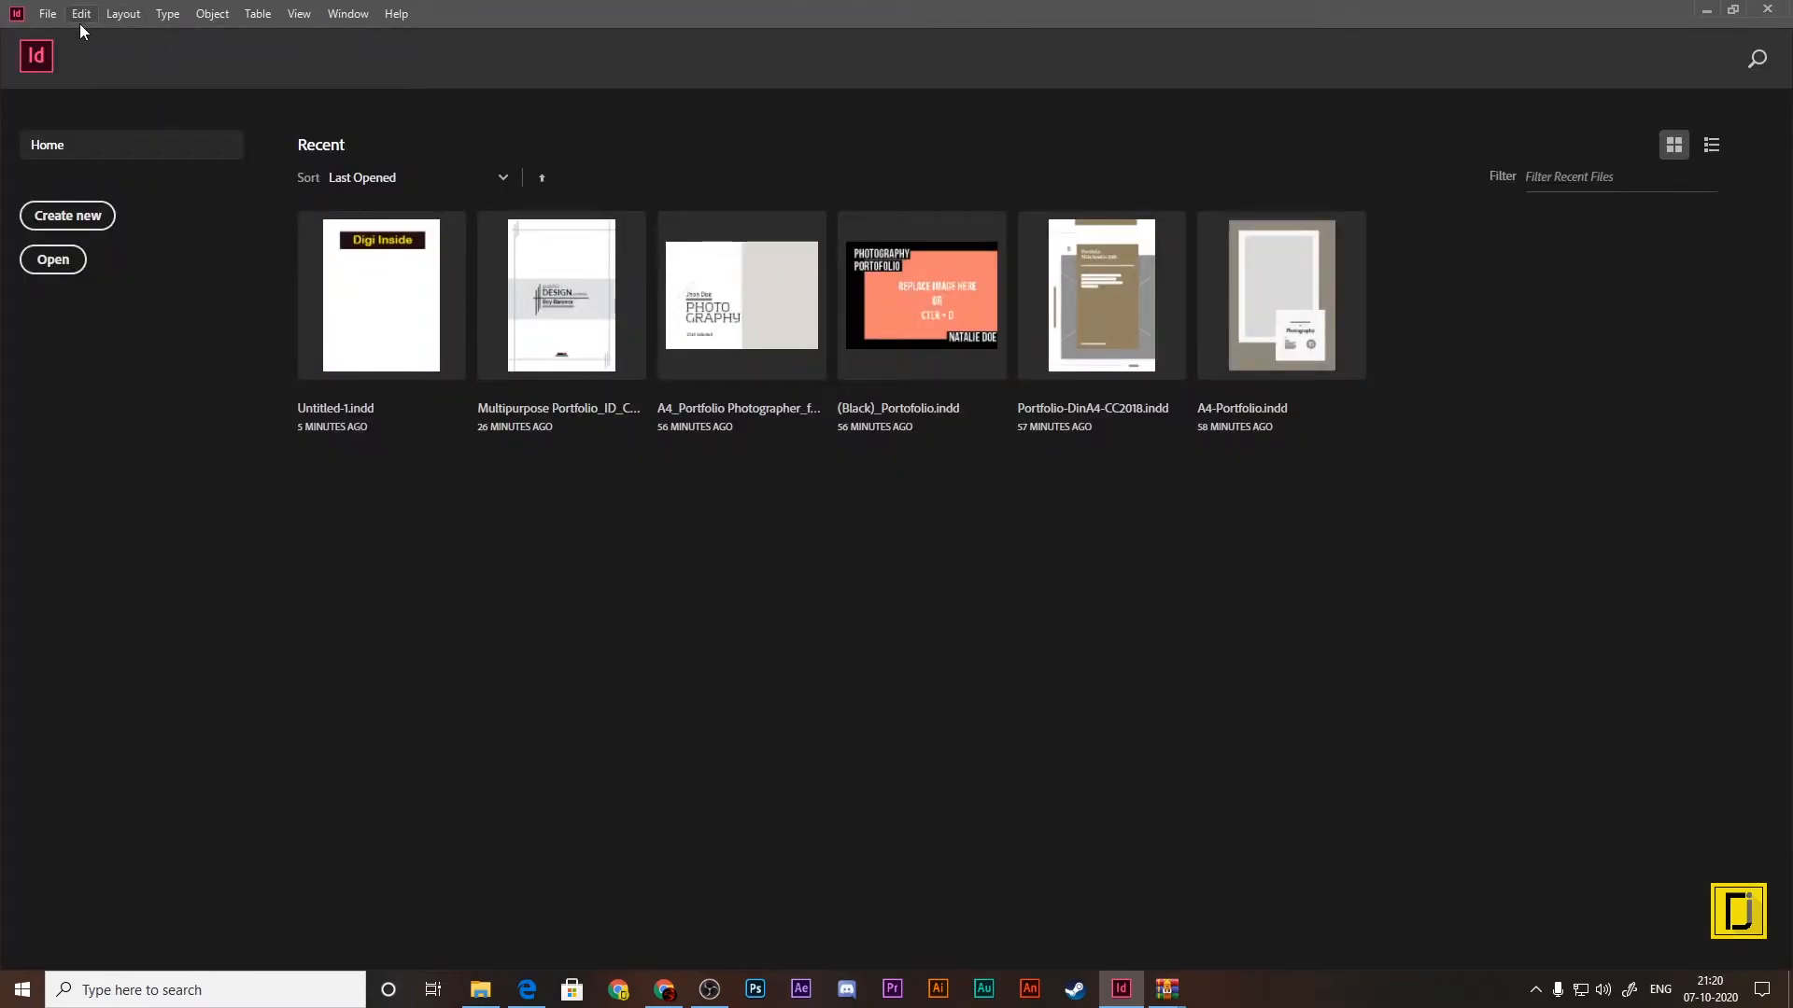
Step: Reopen Untitled-1.indd and place three copies of the Digi Inside banner on the pasteboard left of the page
click(380, 364)
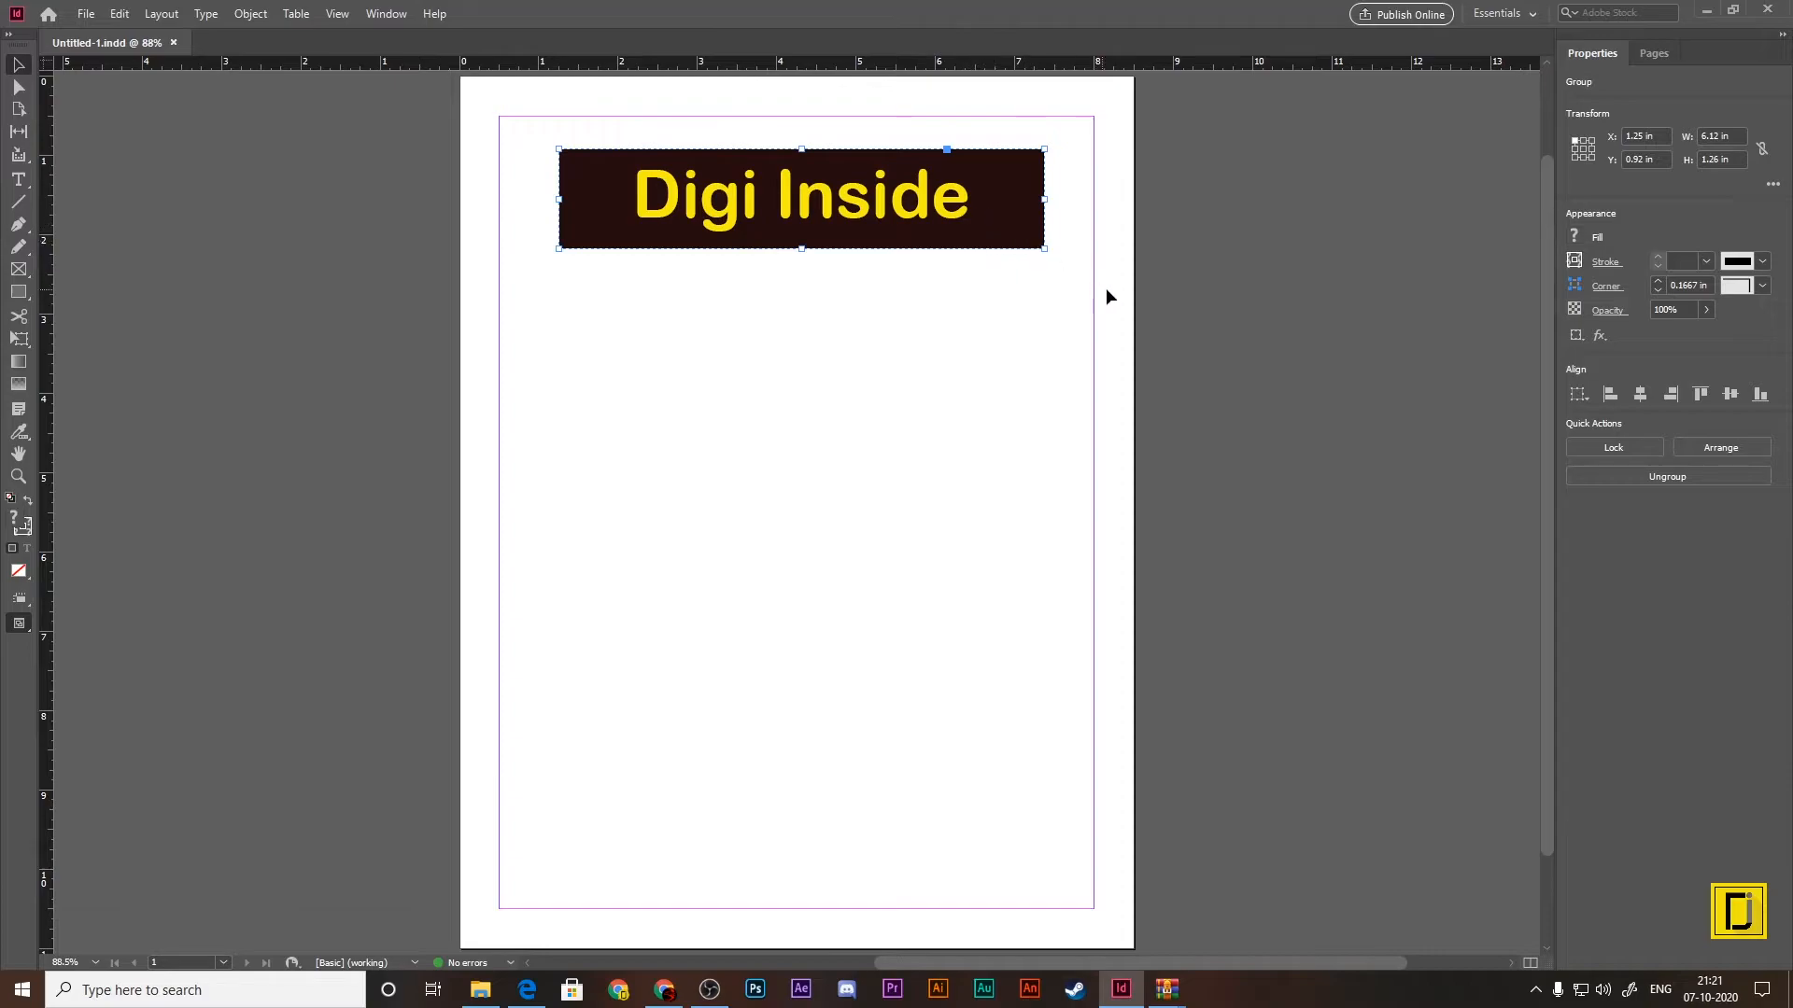
drag(1113, 287, 1039, 366)
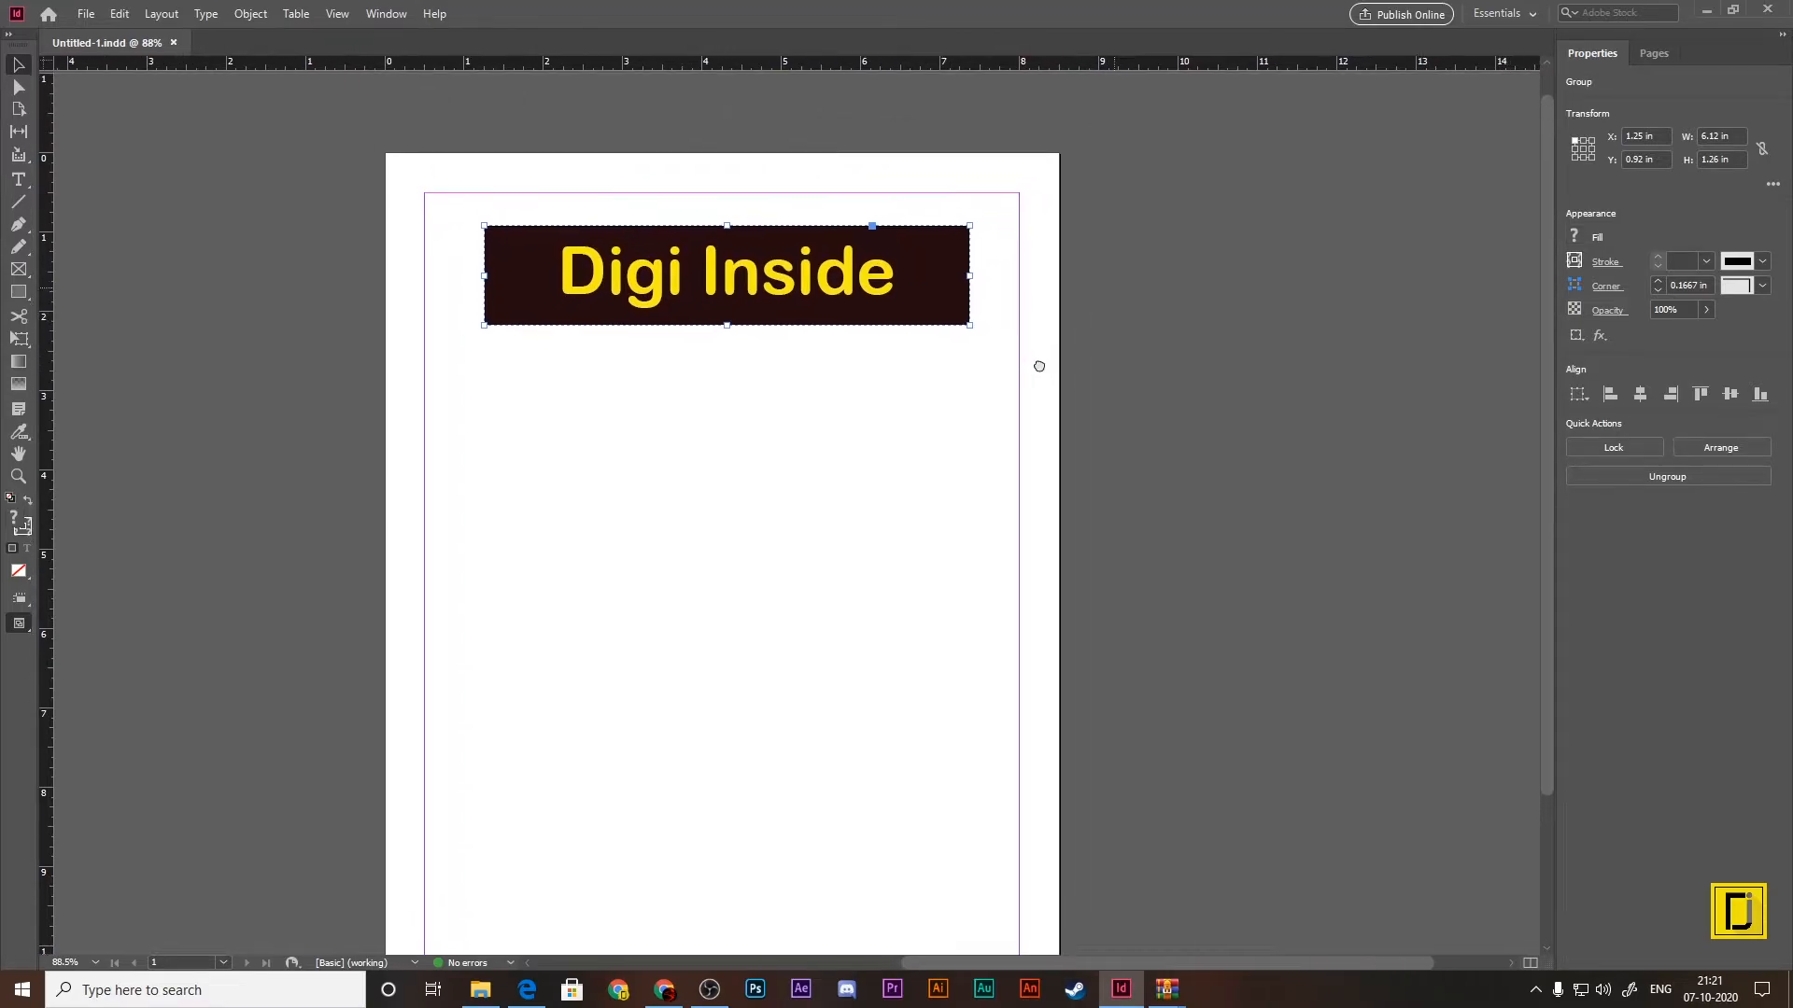
key(ctrl+minus)
key(ctrl+minus)
key(ctrl+minus)
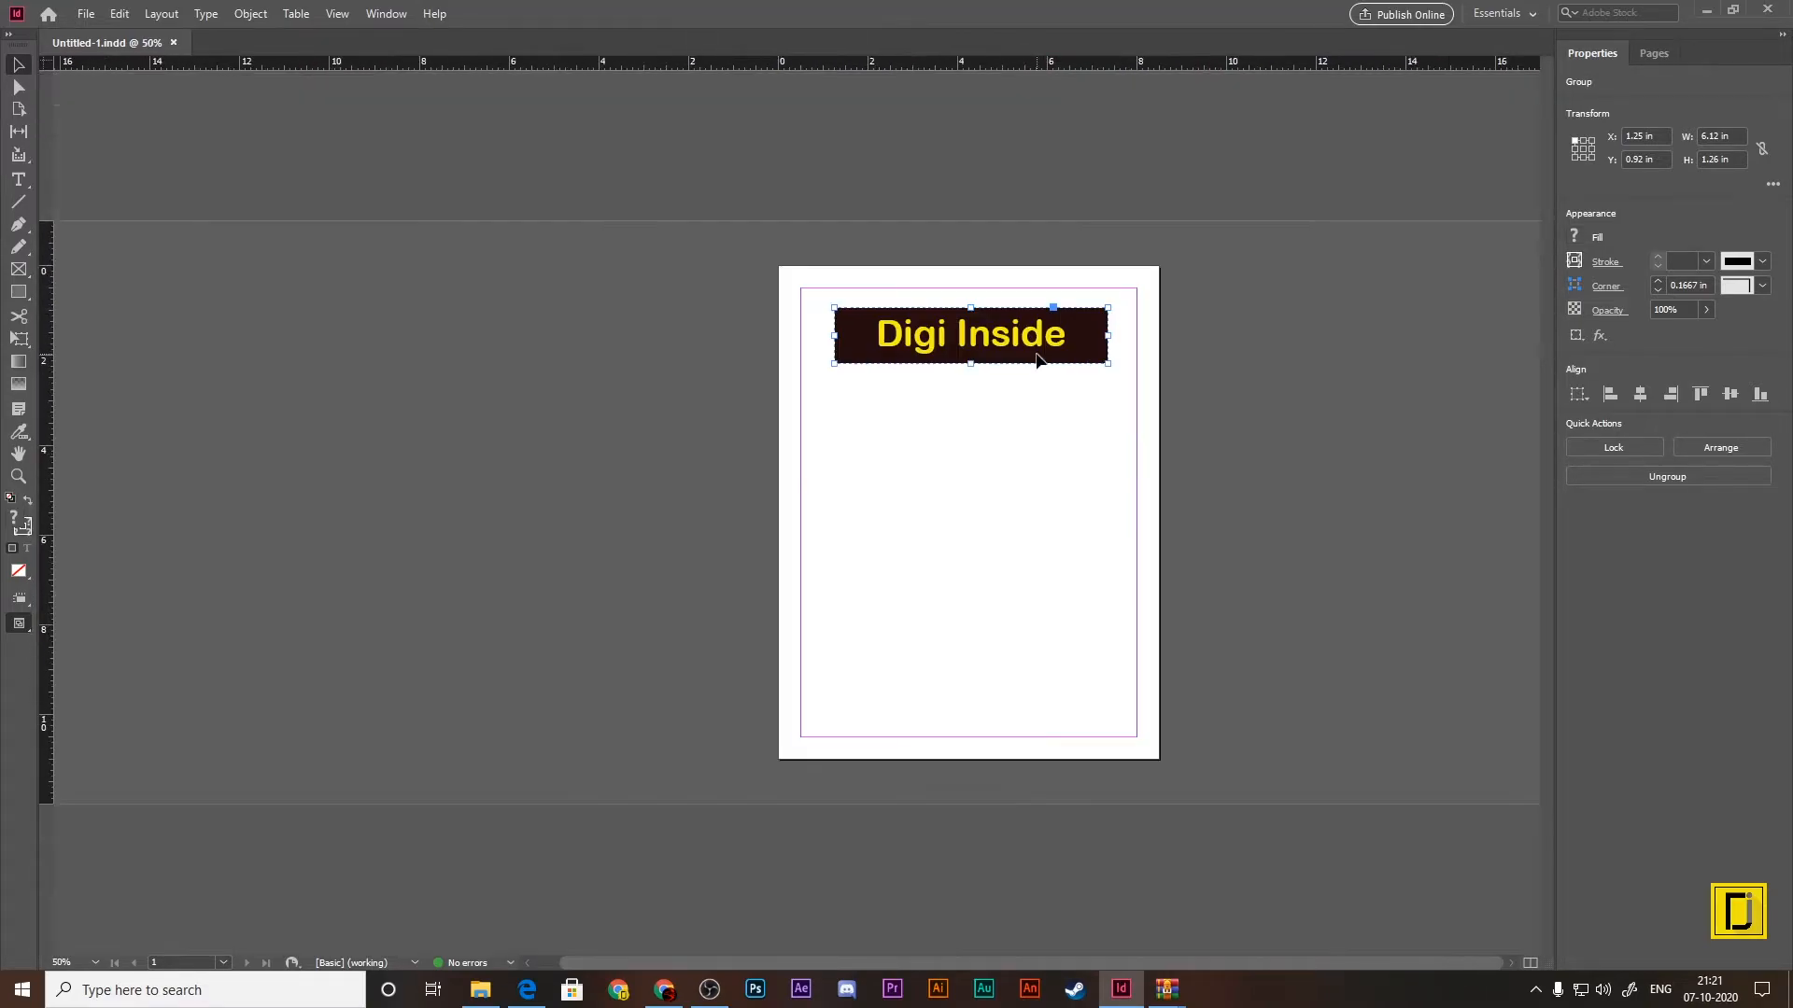
drag(1031, 337, 527, 335)
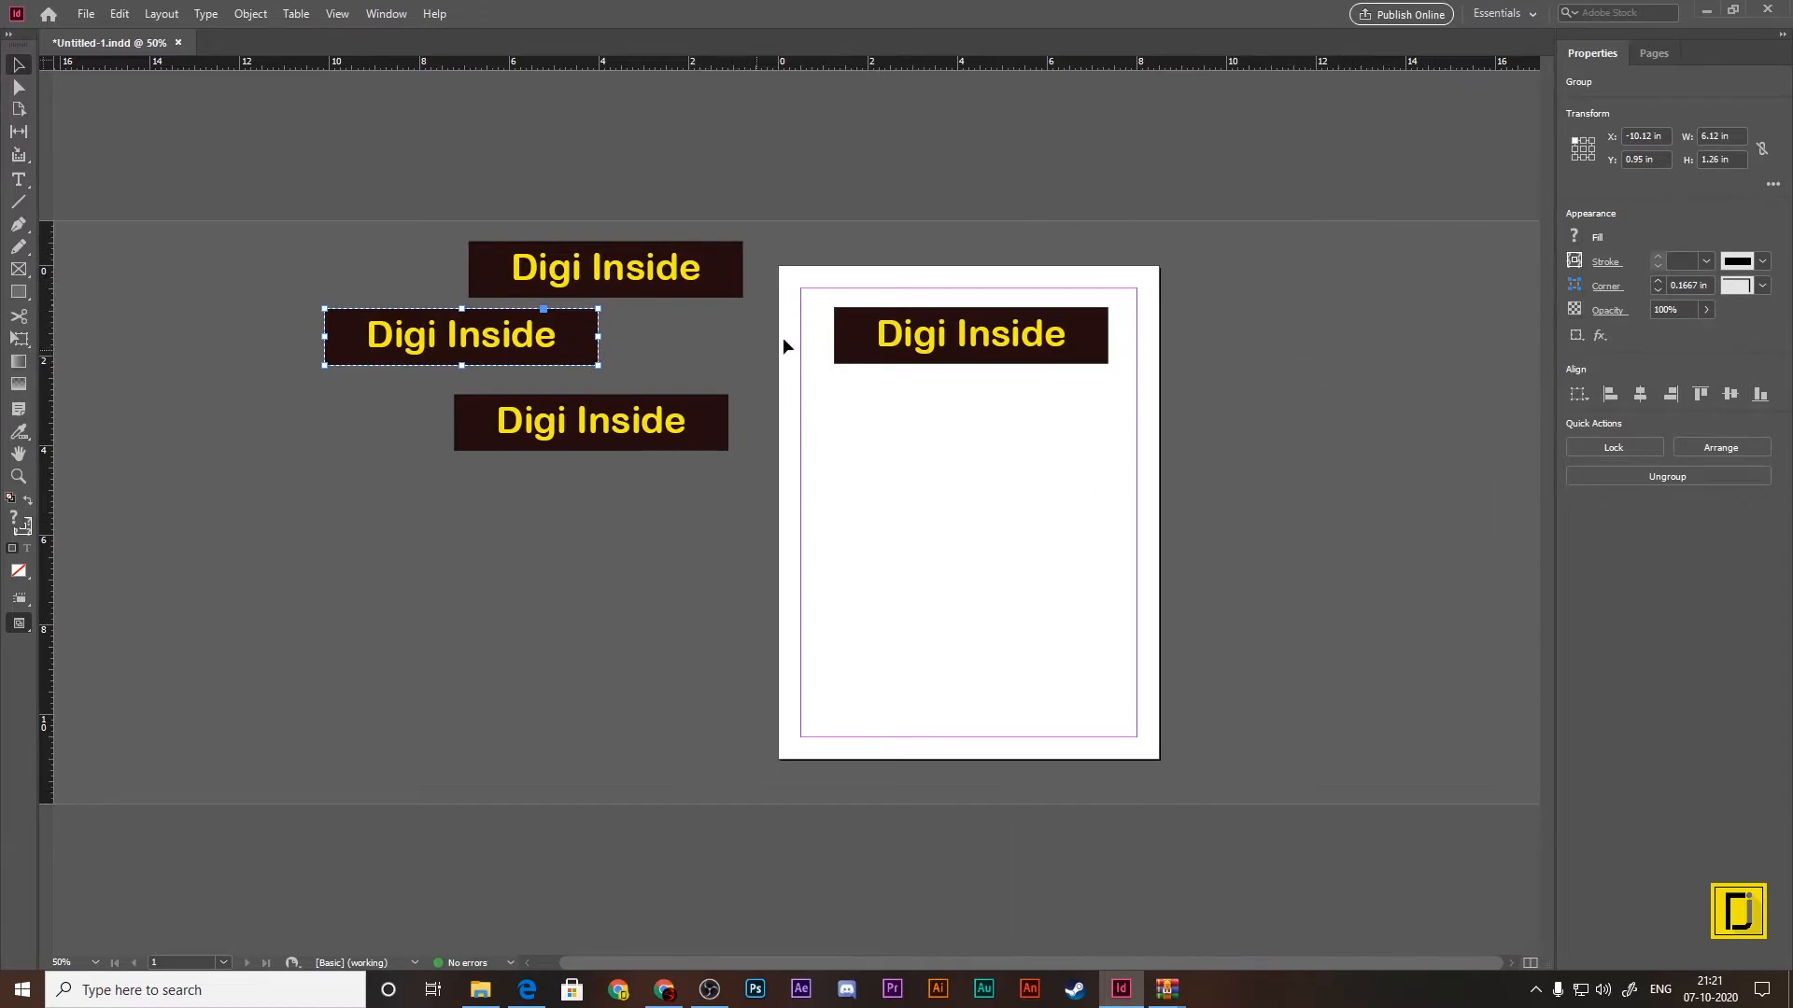
Step: Move the page's Digi Inside banner onto the pasteboard right of the page, and shift the topmost left-hand copy slightly up and left
click(1048, 351)
drag(1048, 348, 1361, 232)
click(1352, 270)
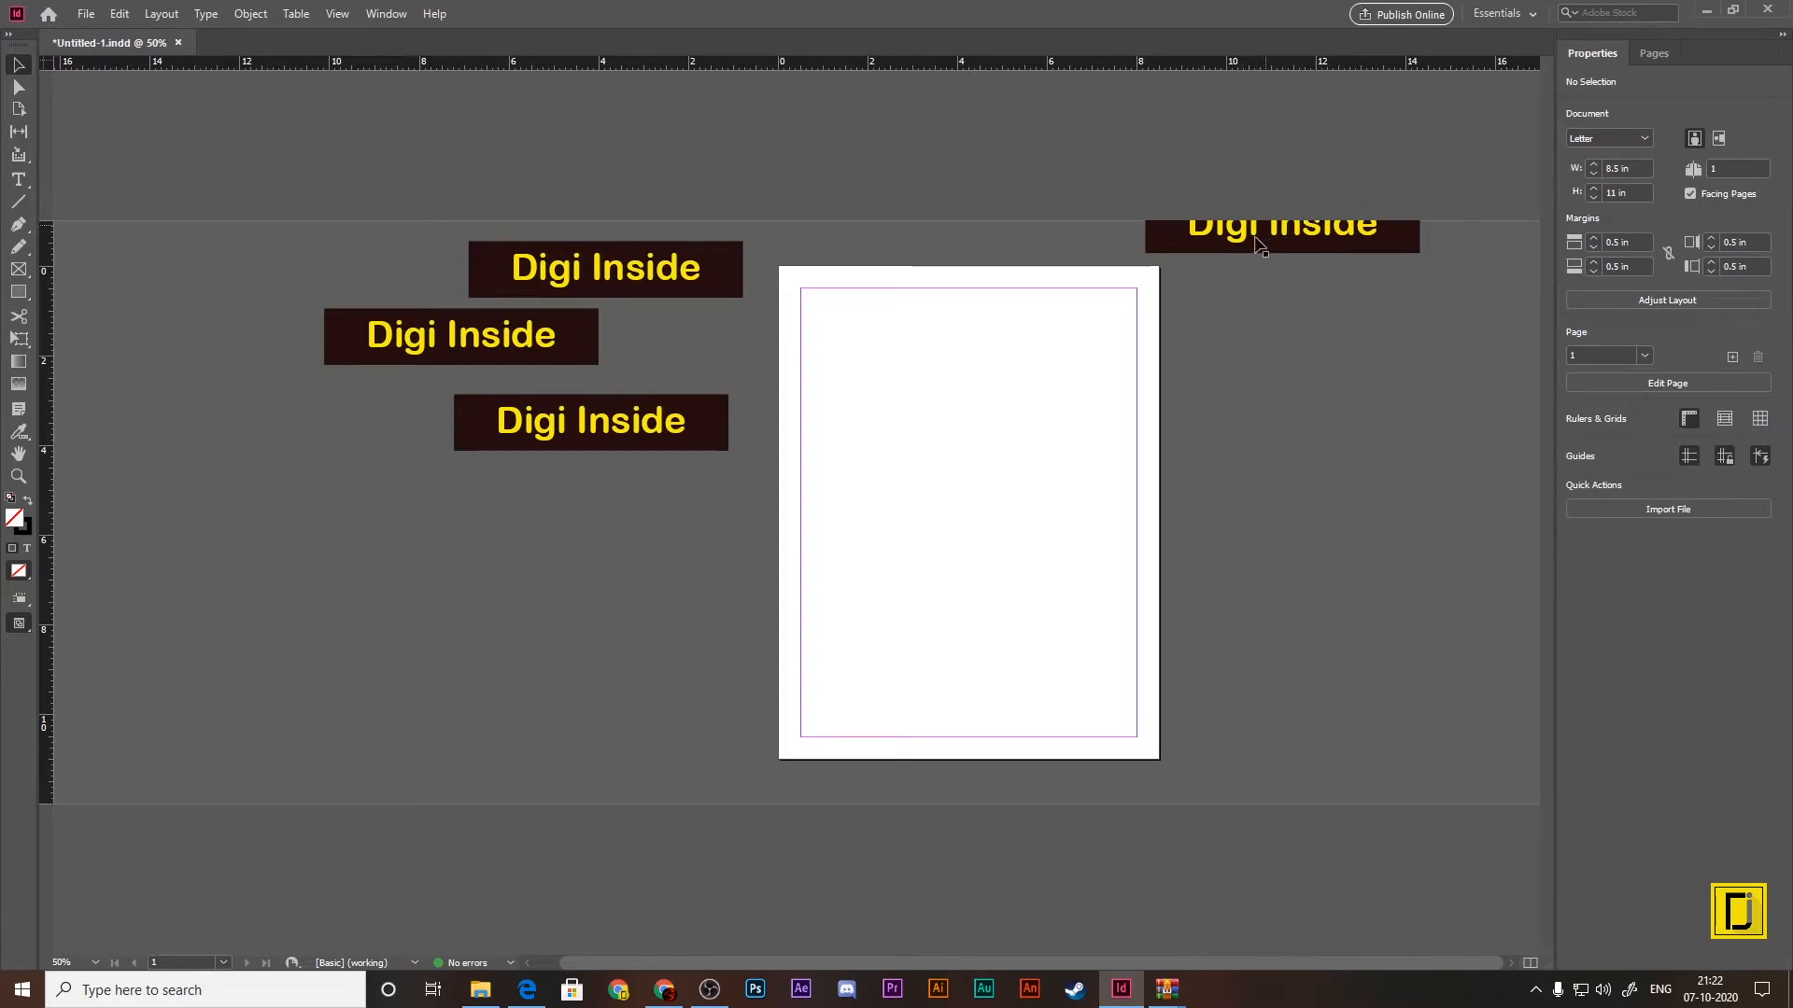
drag(673, 280, 544, 273)
click(888, 172)
Step: Move the right-hand banner fully onto the pasteboard, and delete it along with the middle left-hand copy
drag(1382, 240, 1433, 318)
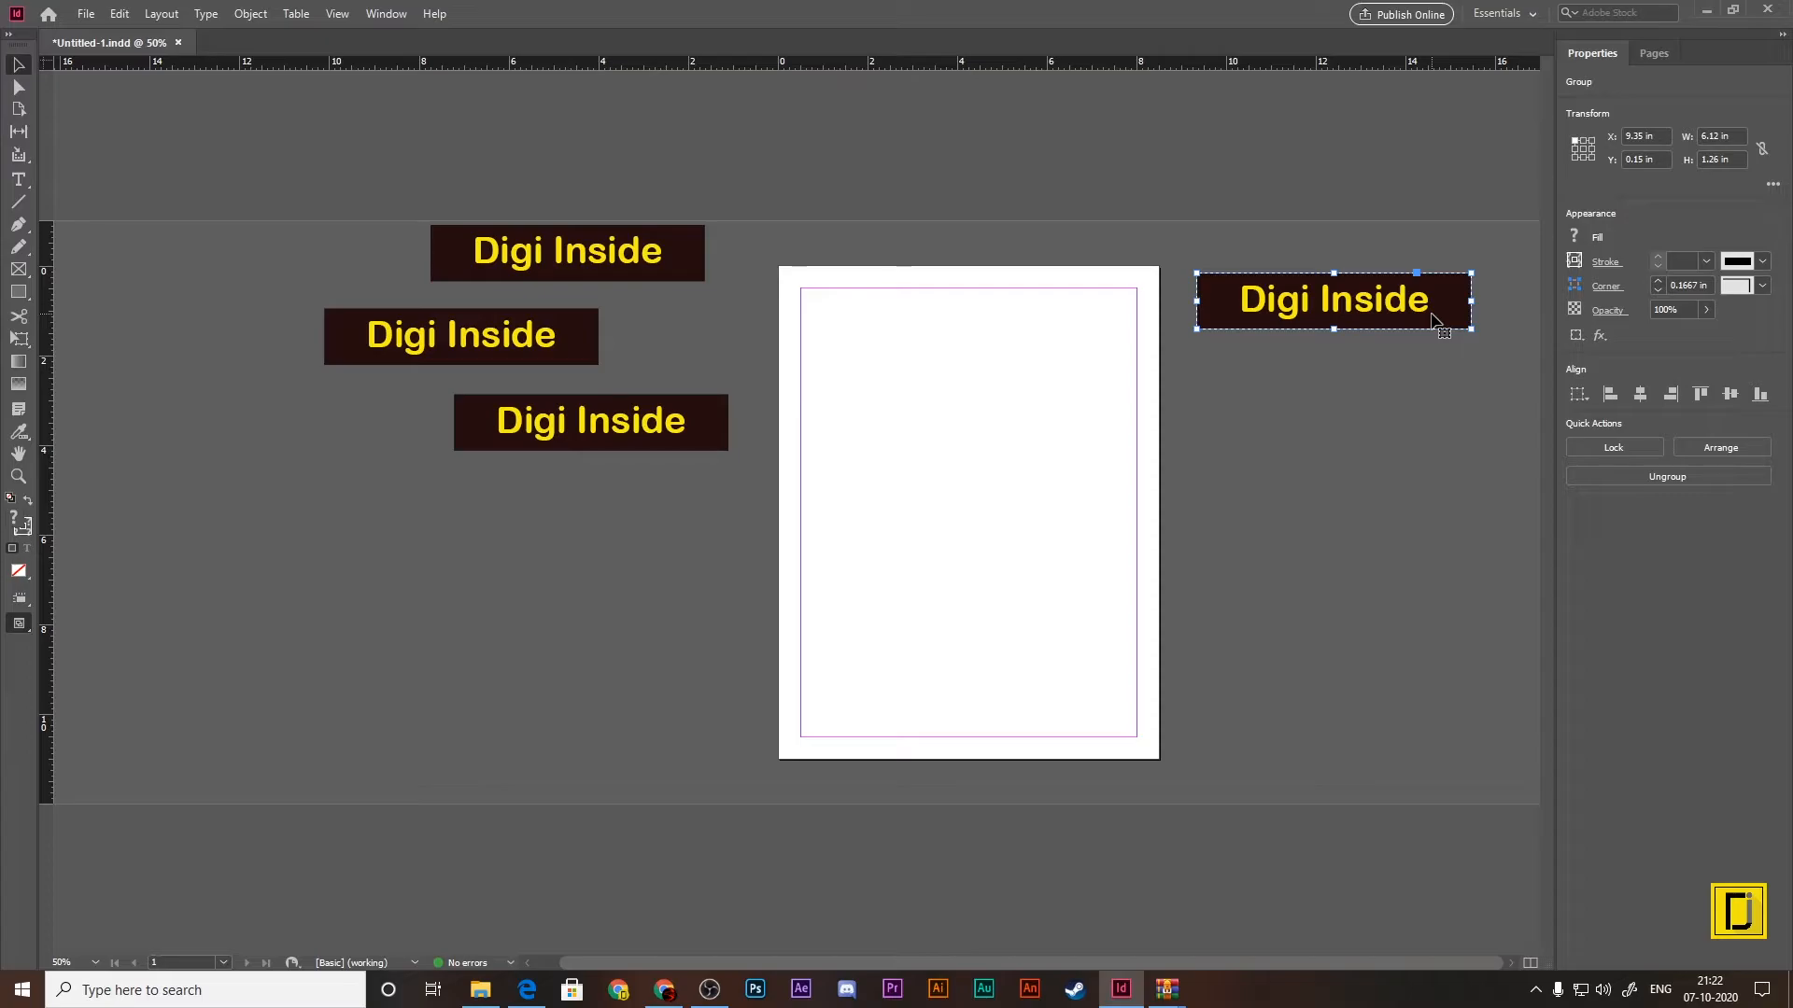
key(BackSpace)
Step: Set the pasteboard's vertical margins to 8.5 in in the Guides & Pasteboard preferences
click(120, 14)
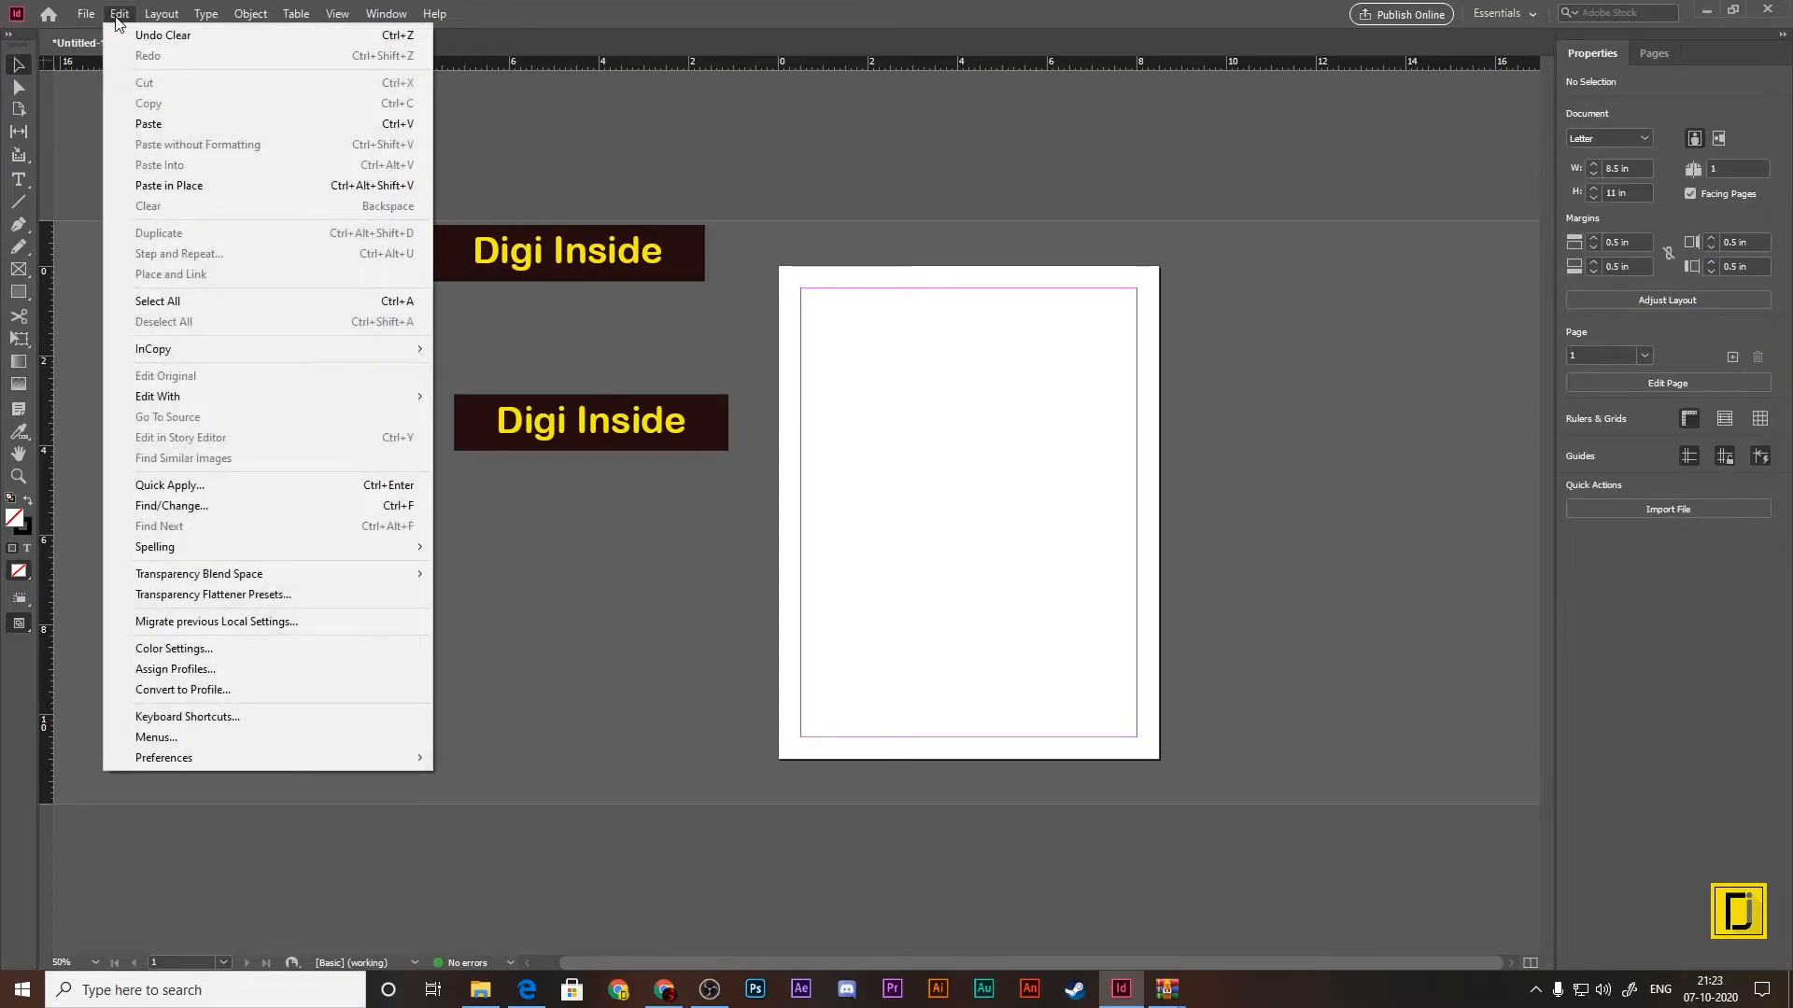
mouse_move(232, 757)
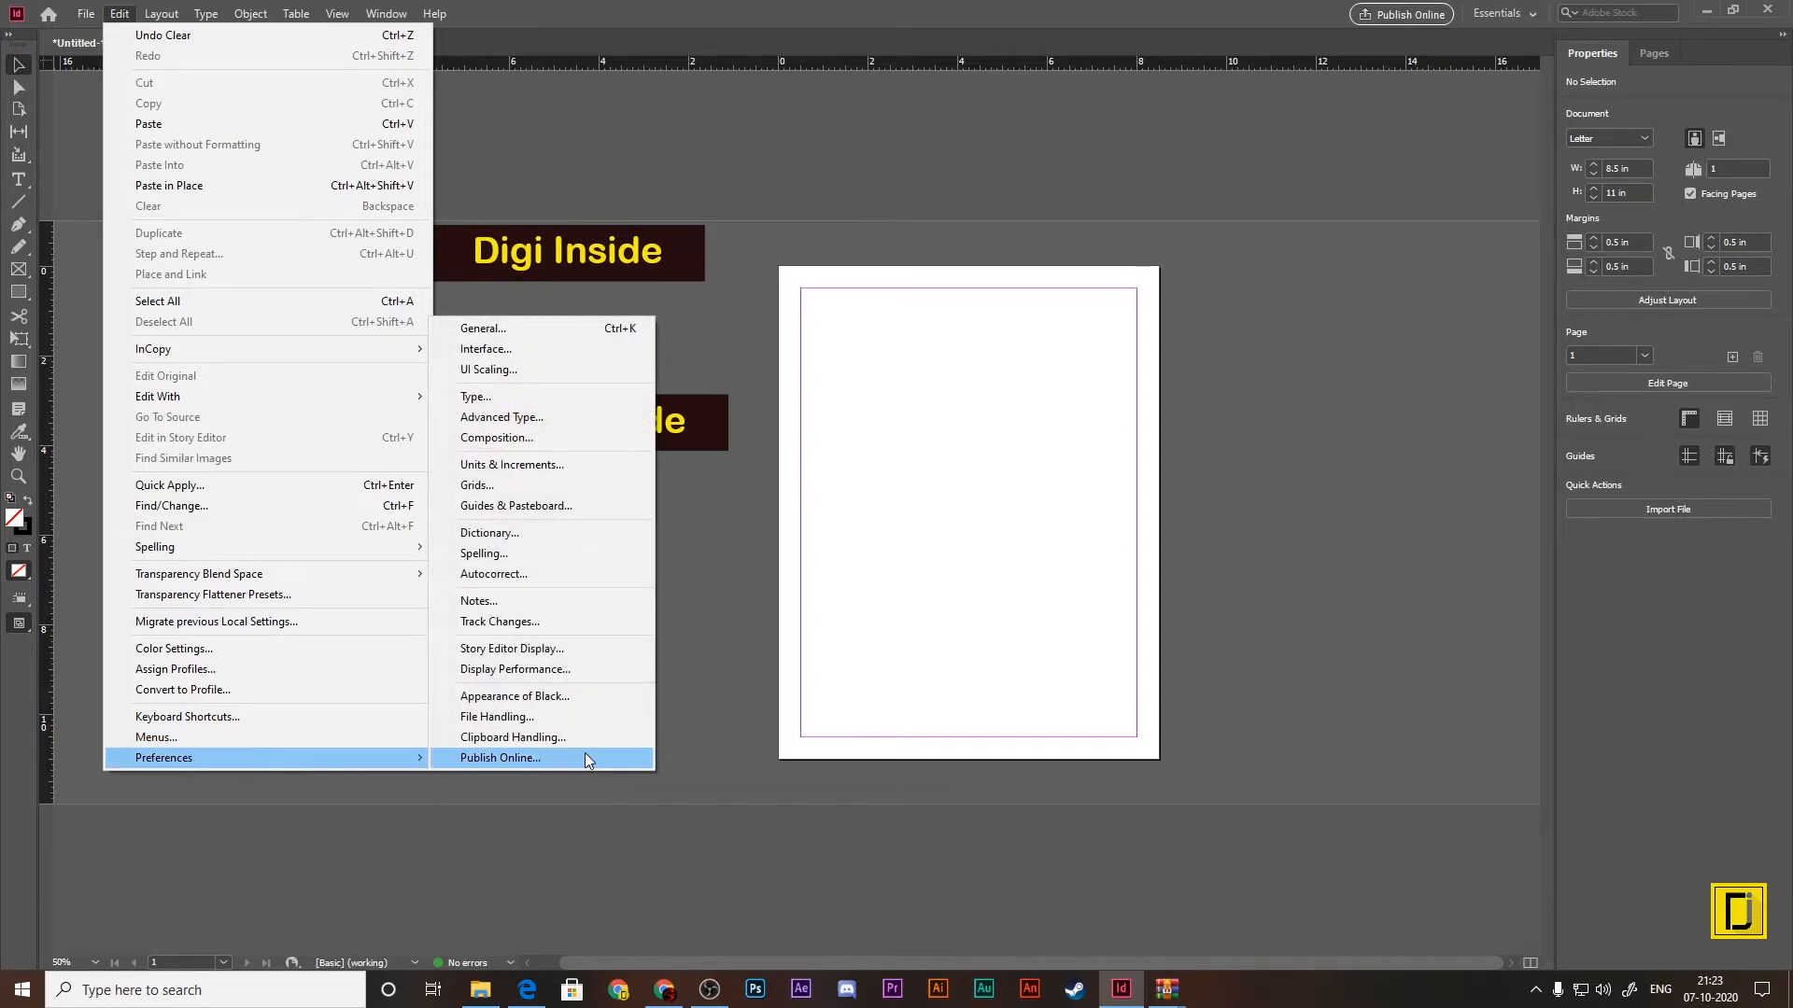
click(544, 507)
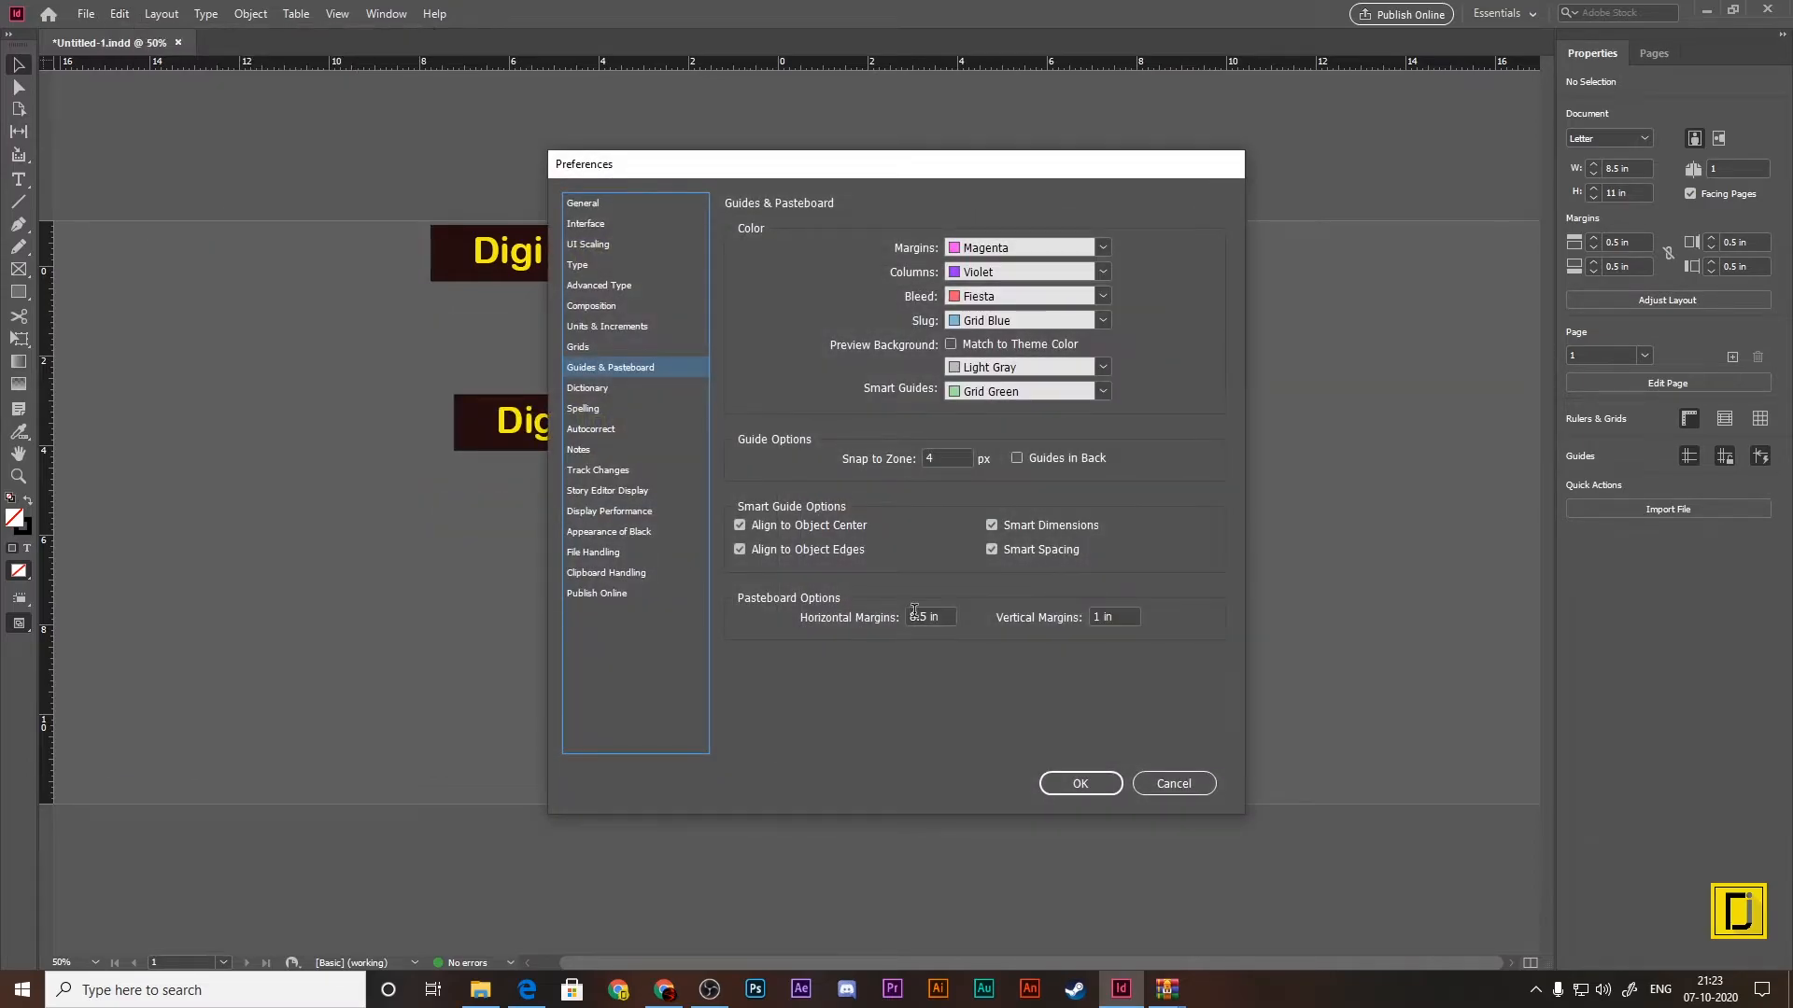
drag(917, 166, 1253, 157)
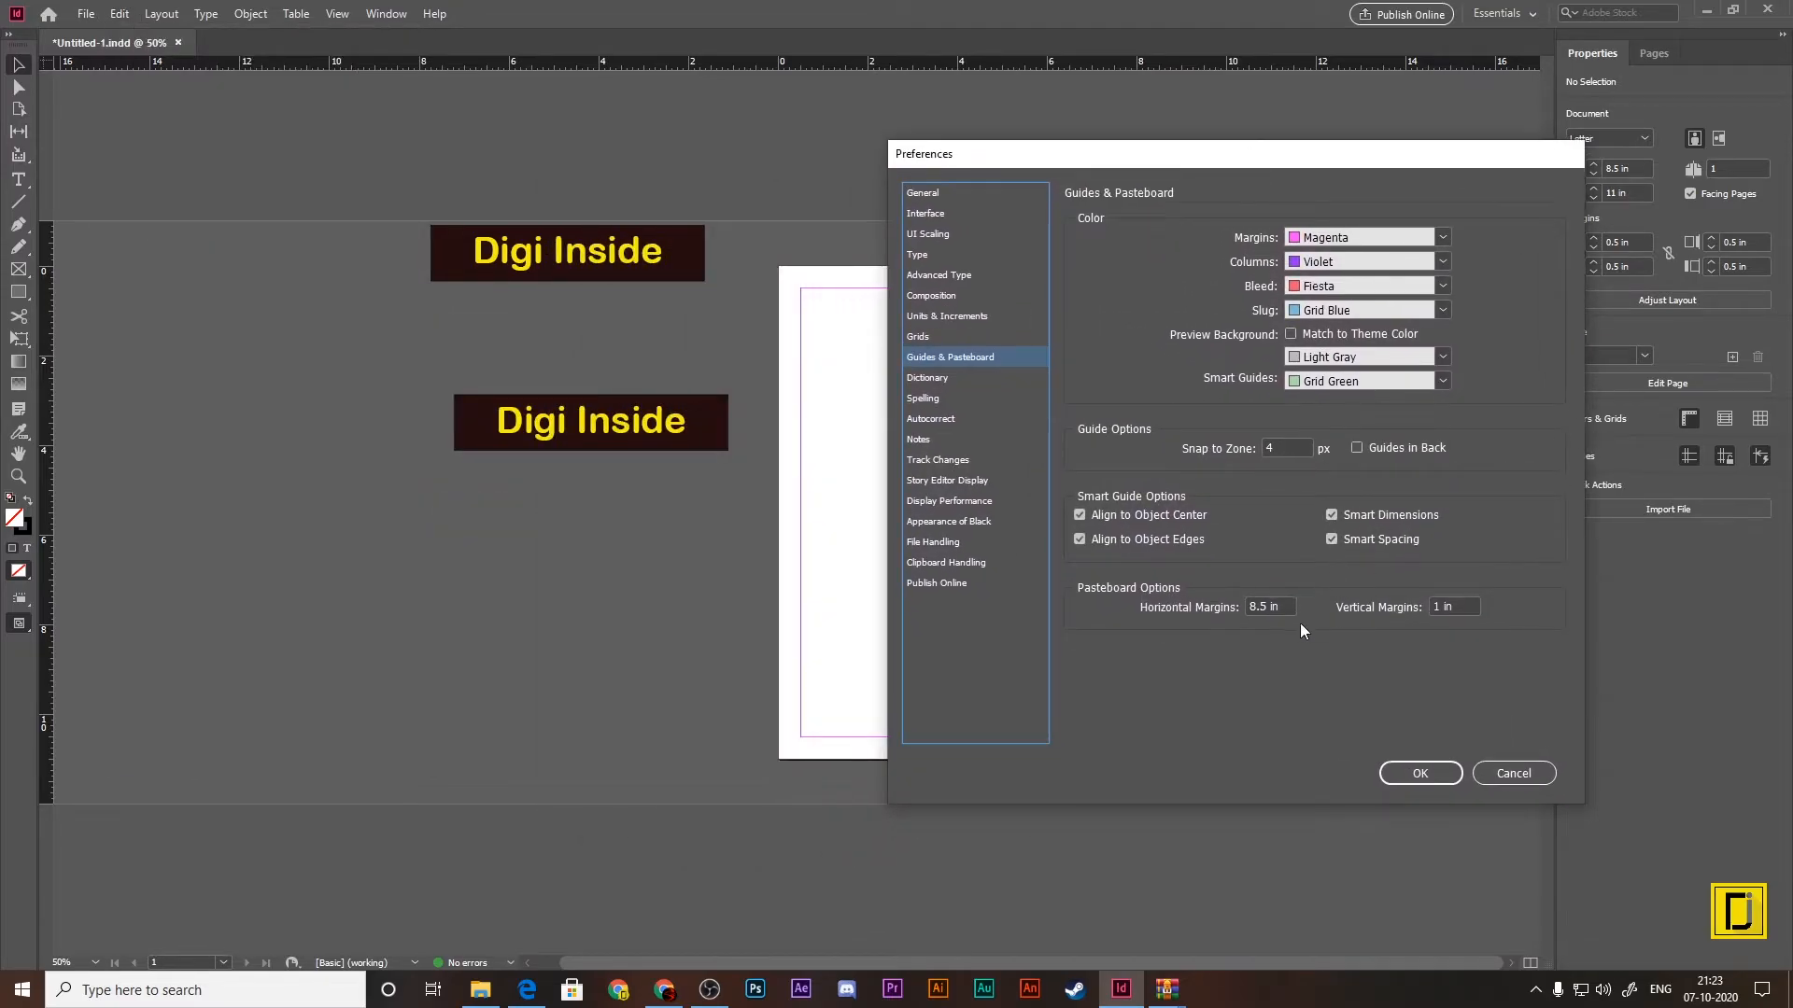
drag(1284, 606, 1238, 605)
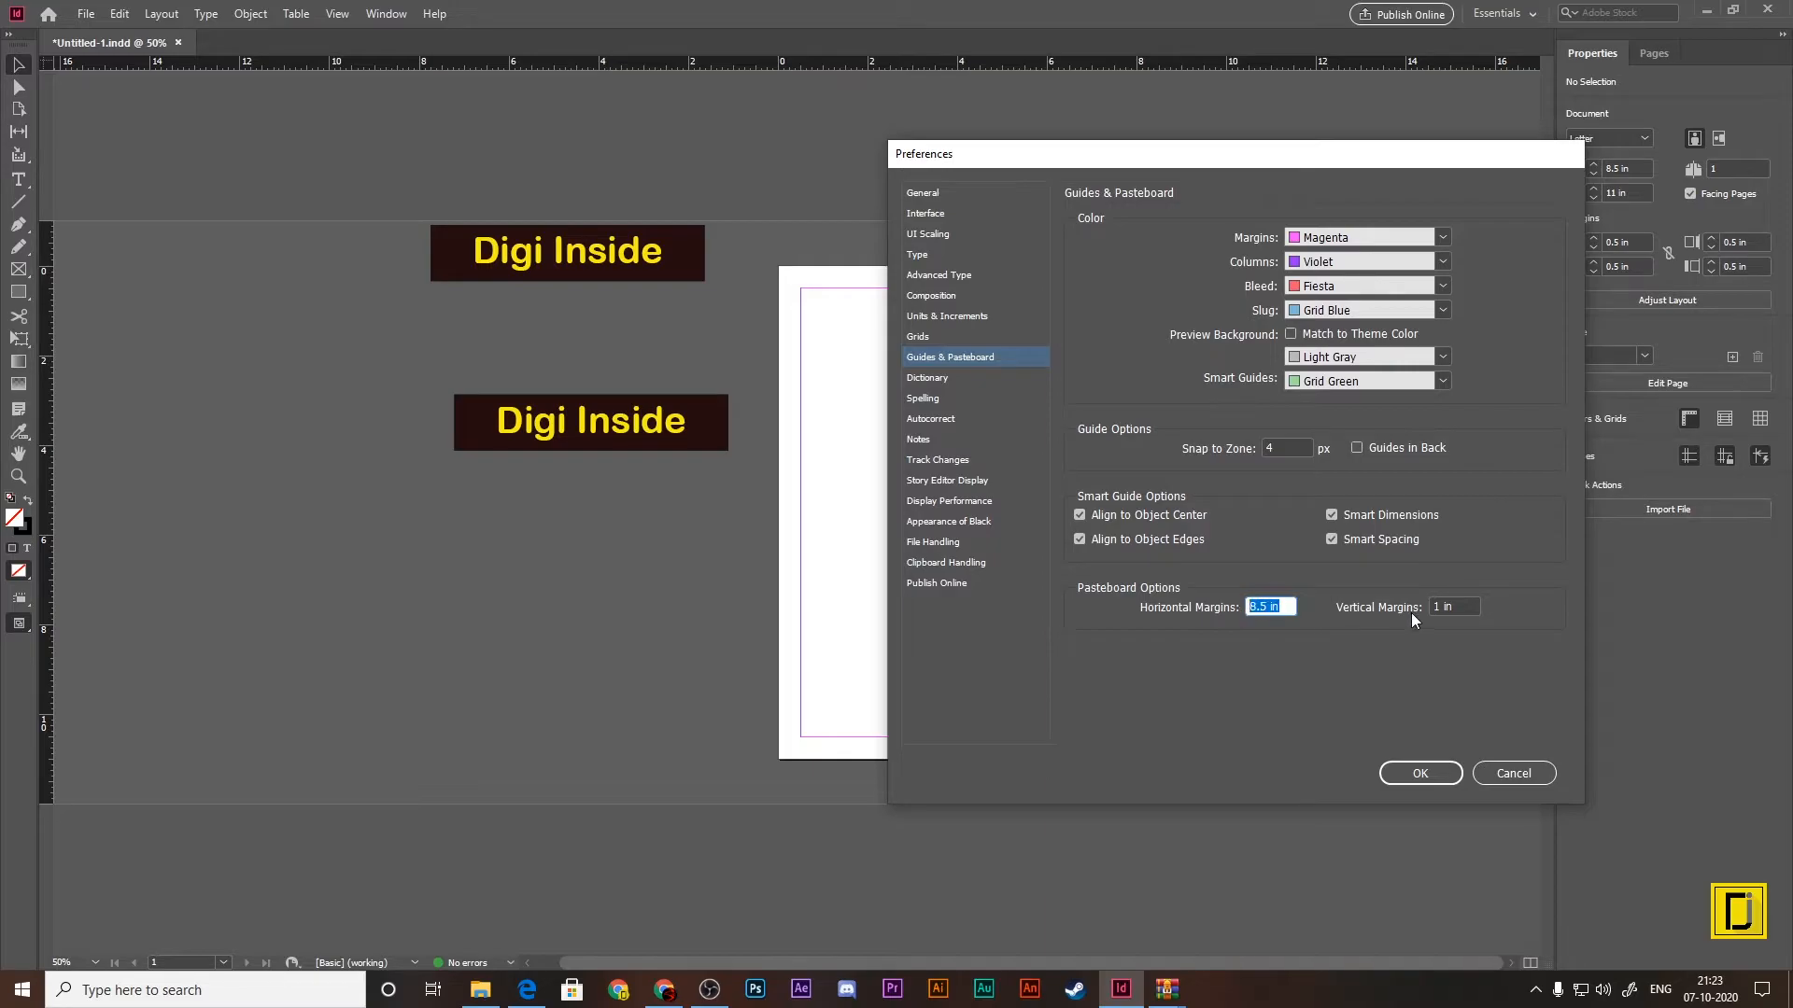
drag(1456, 601, 1364, 601)
text(8)
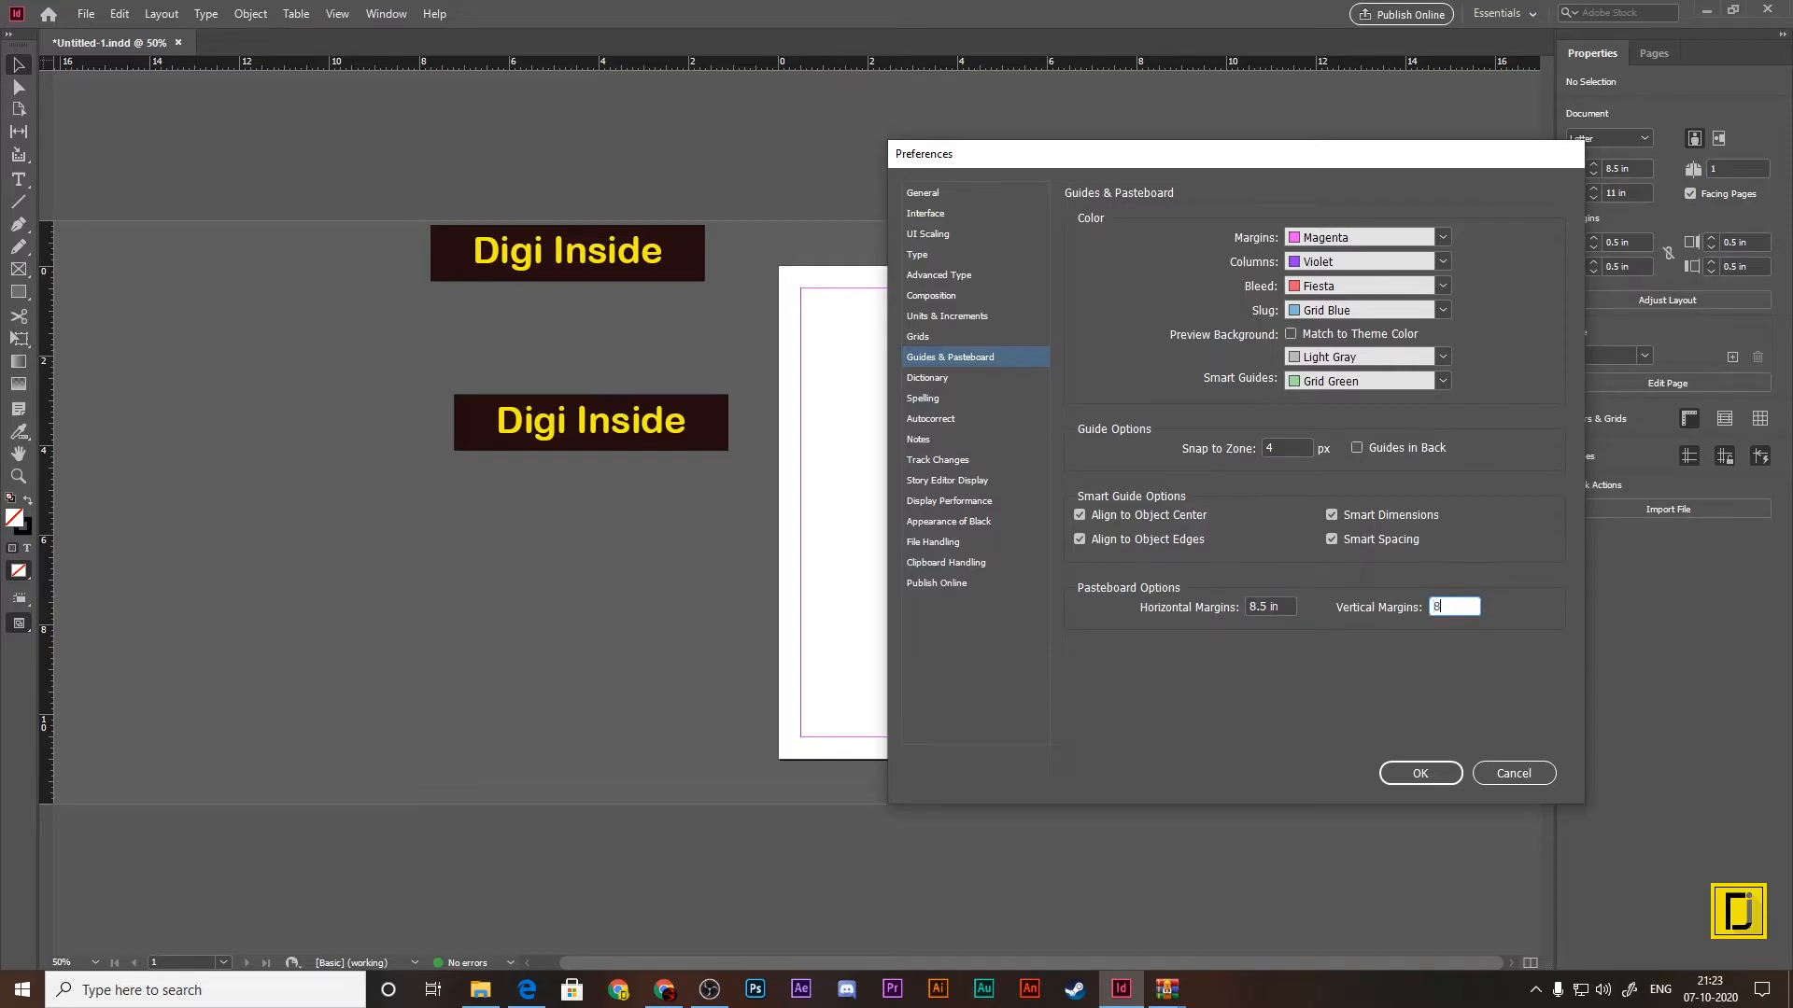
text(.5)
key(Return)
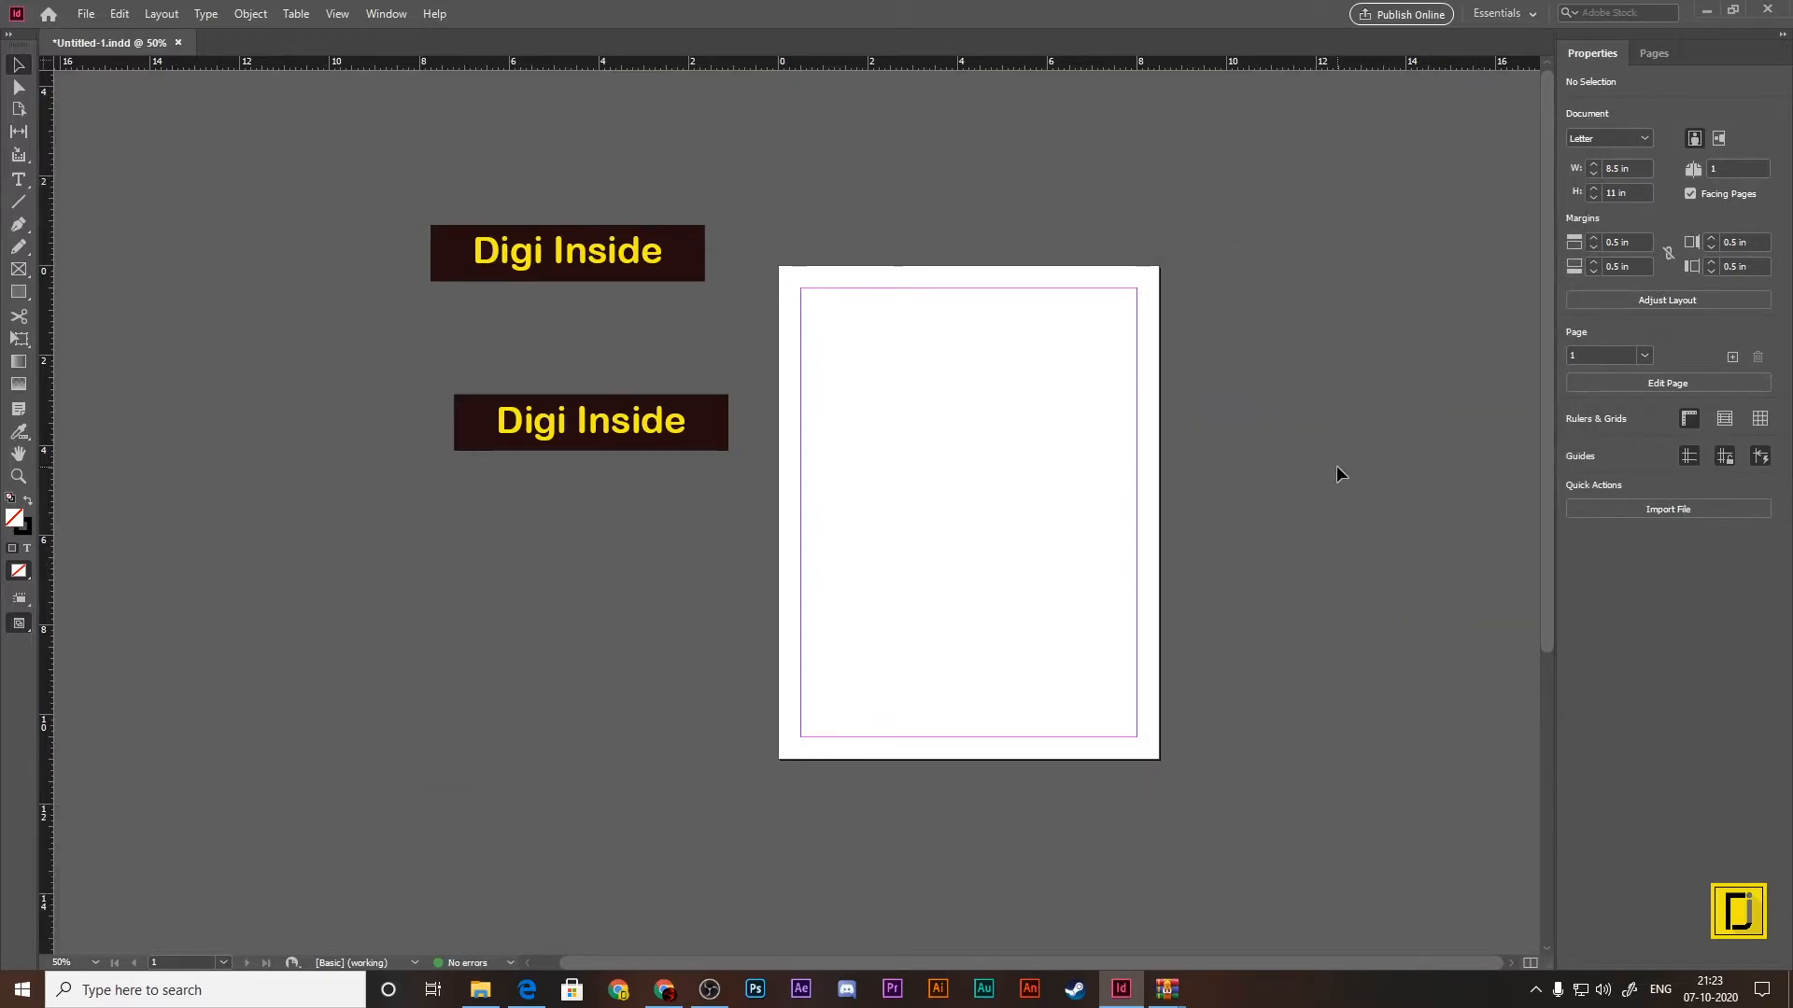
Step: Move the upper Digi Inside banner to the top edge of the pasteboard, and close Untitled-1.indd without saving
key(ctrl+minus)
key(ctrl+minus)
key(ctrl+minus)
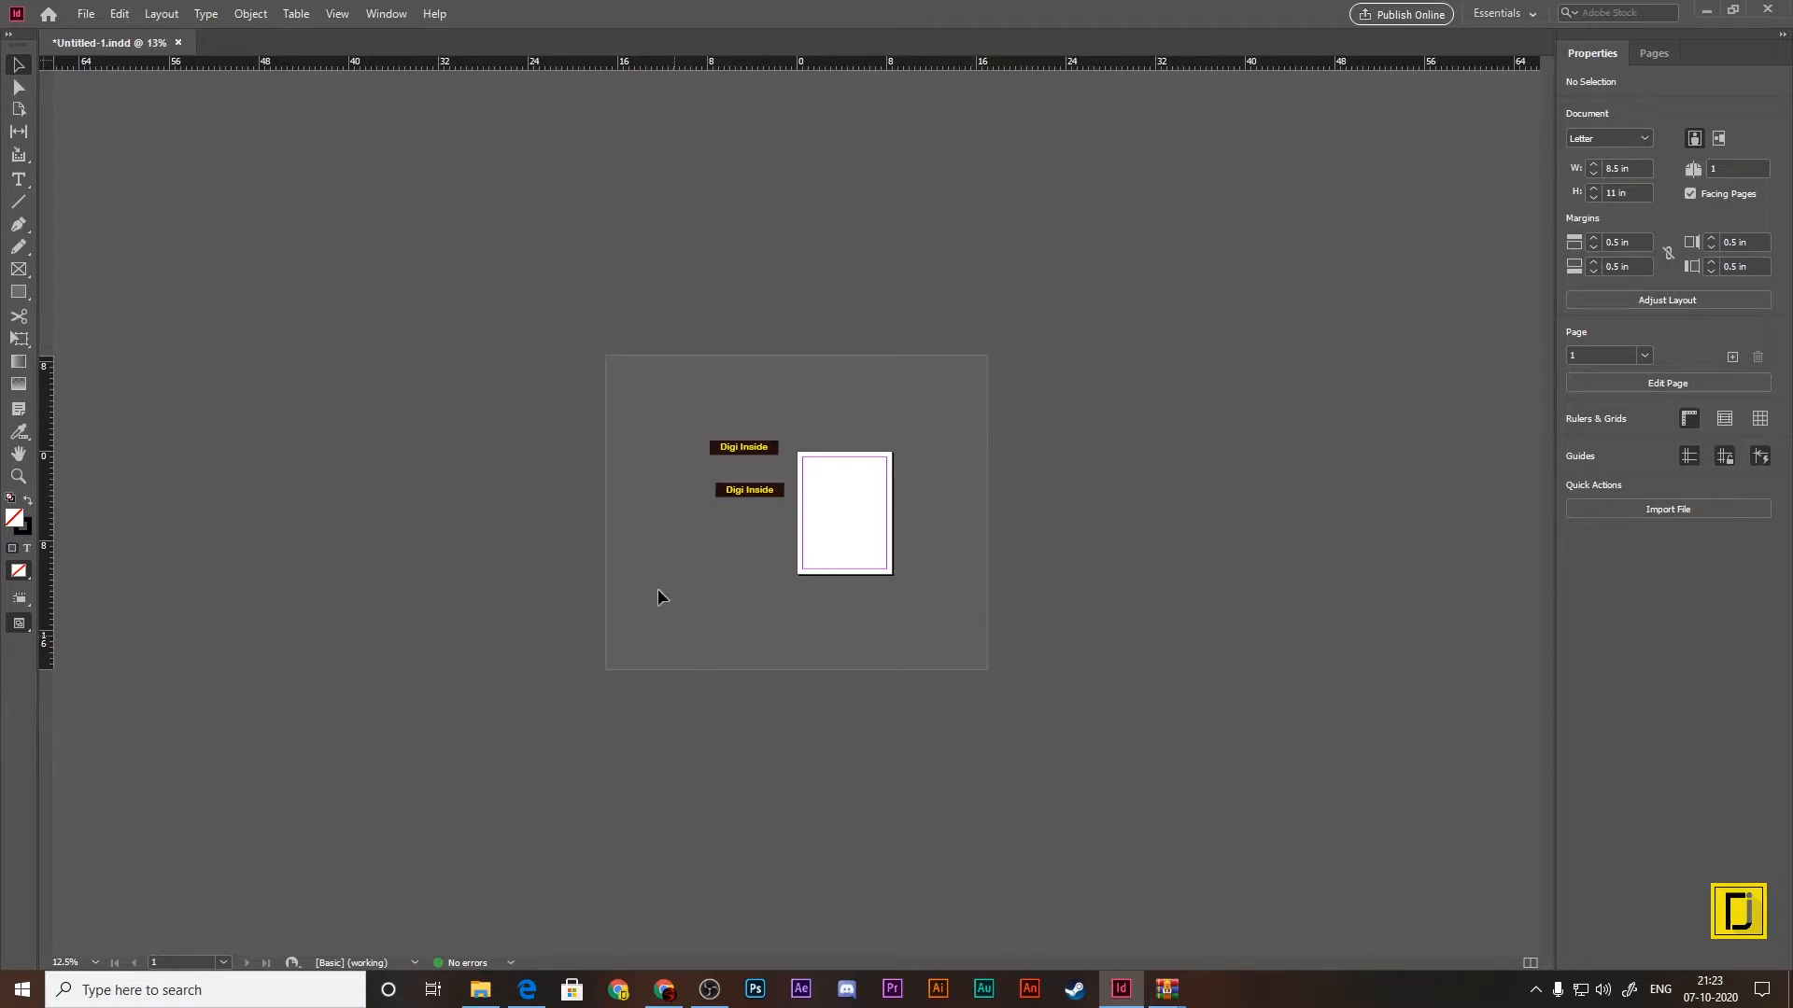
drag(754, 450, 792, 366)
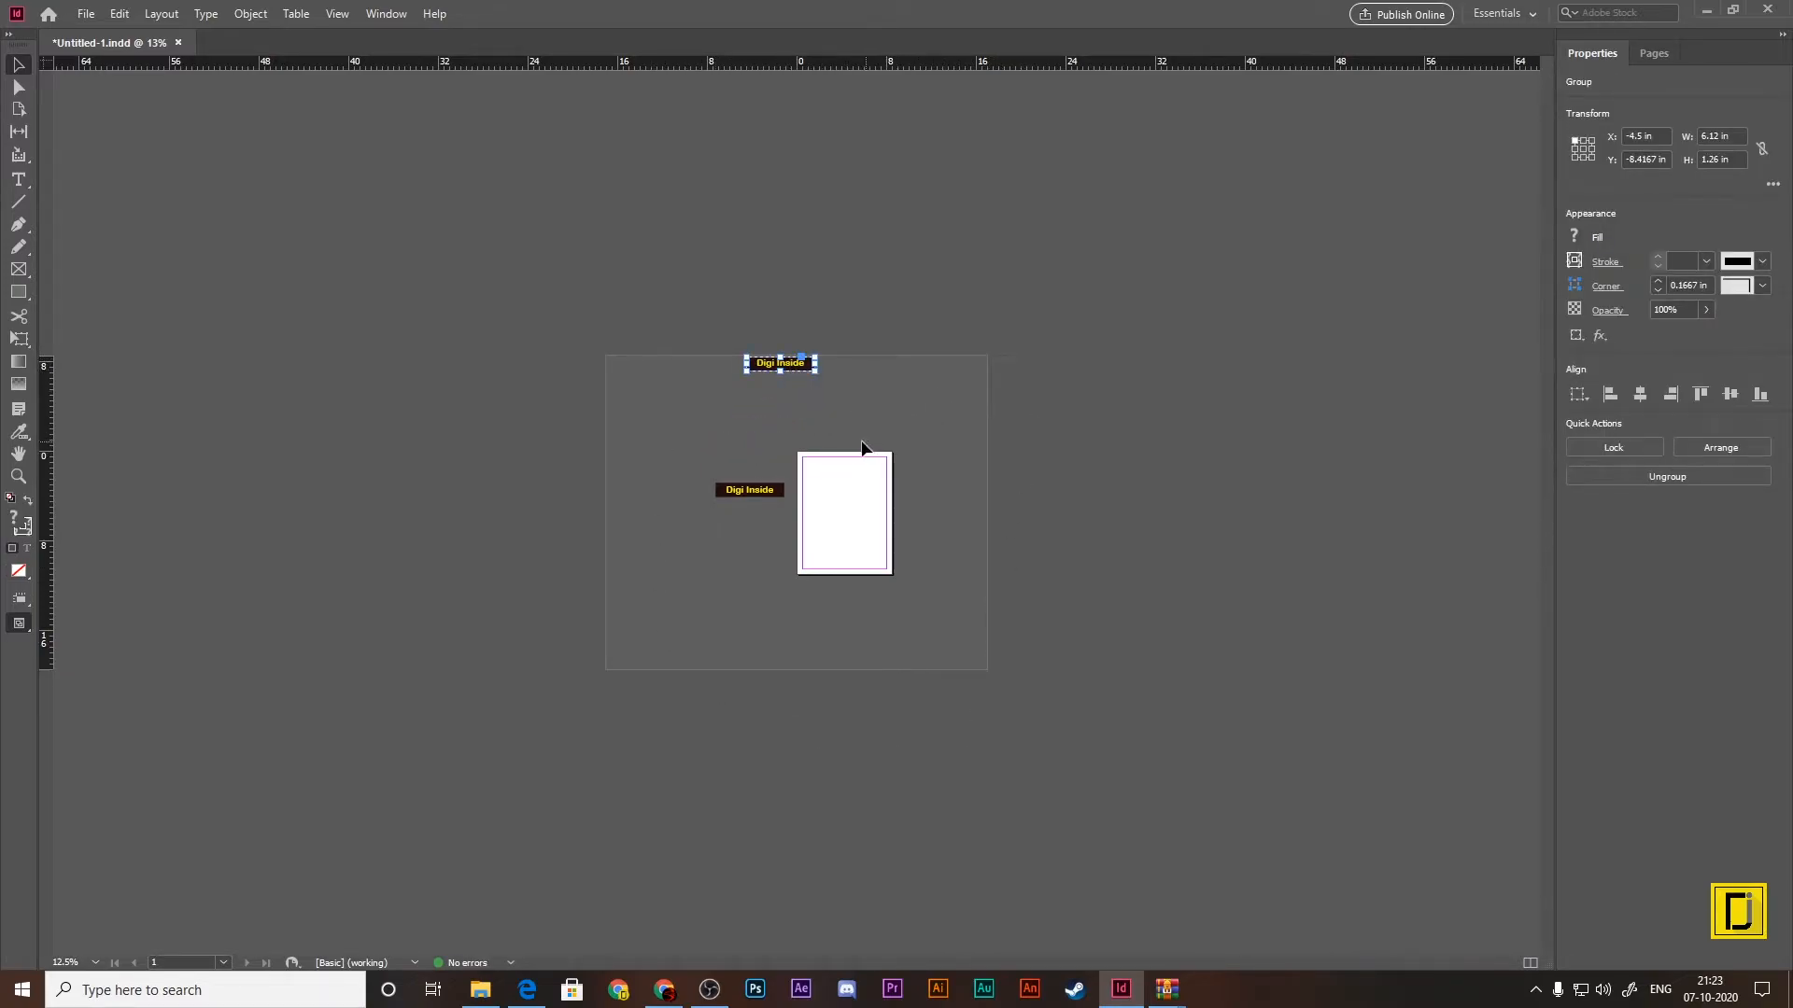
key(ctrl+equal)
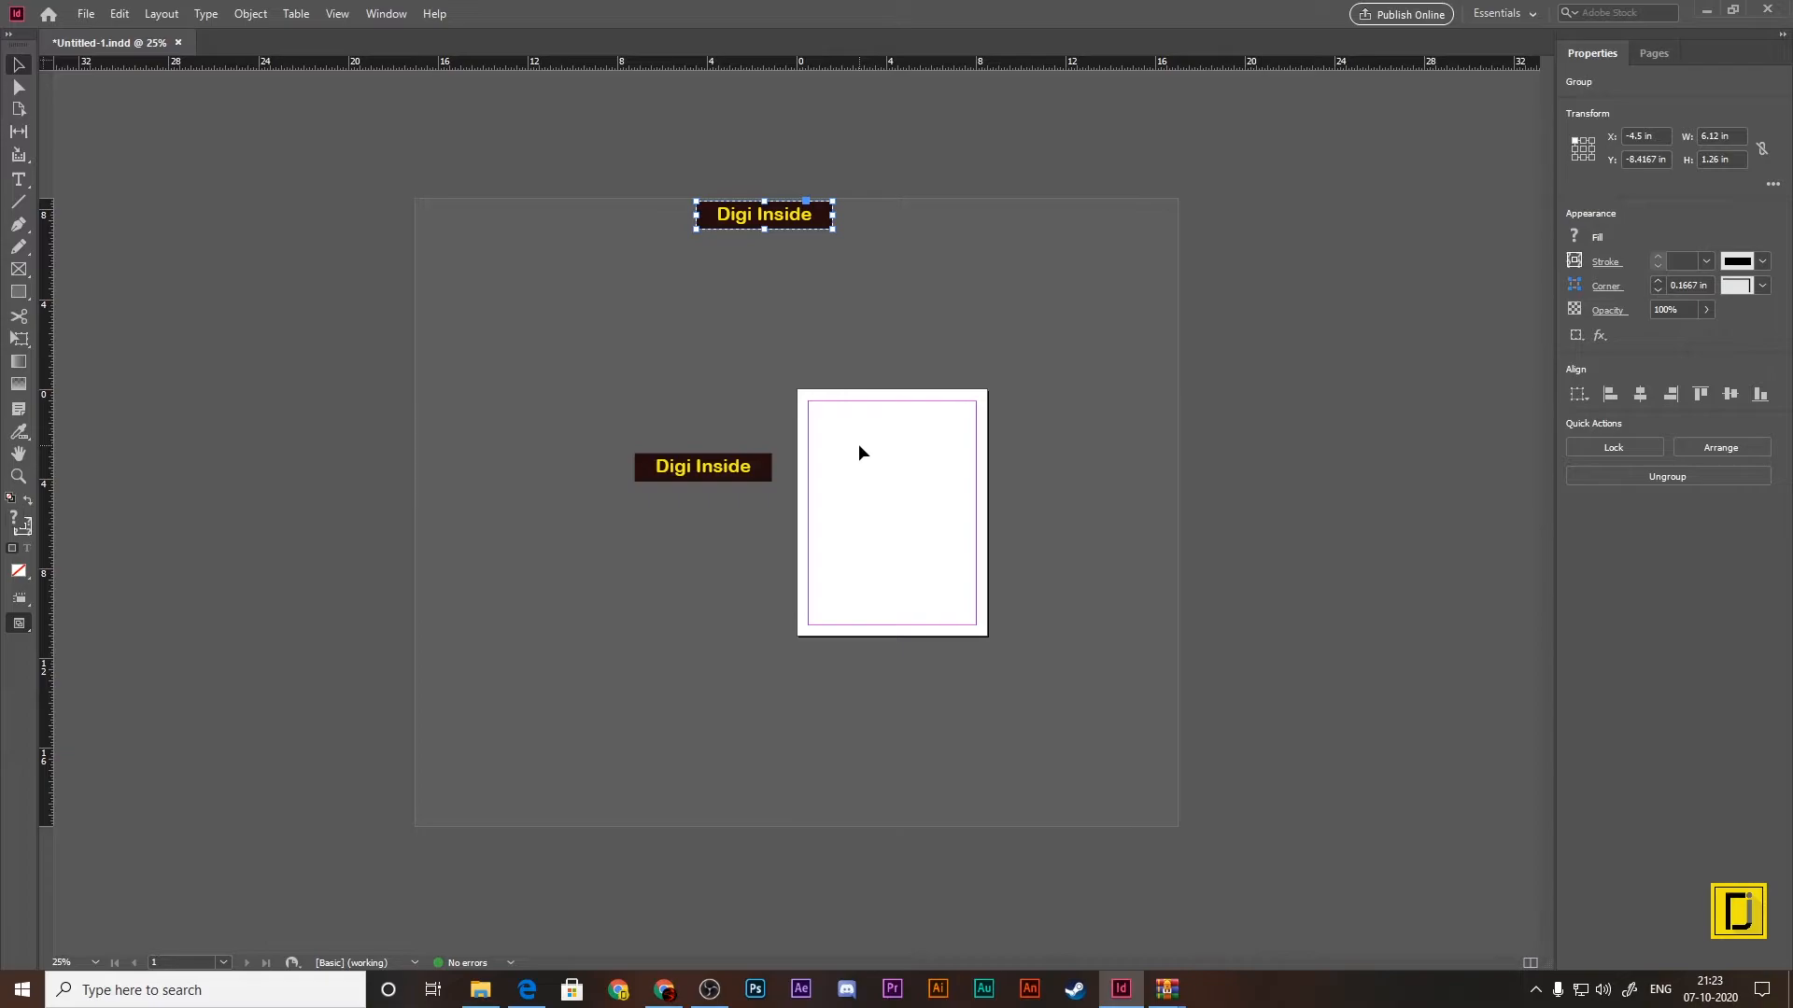
key(ctrl+0)
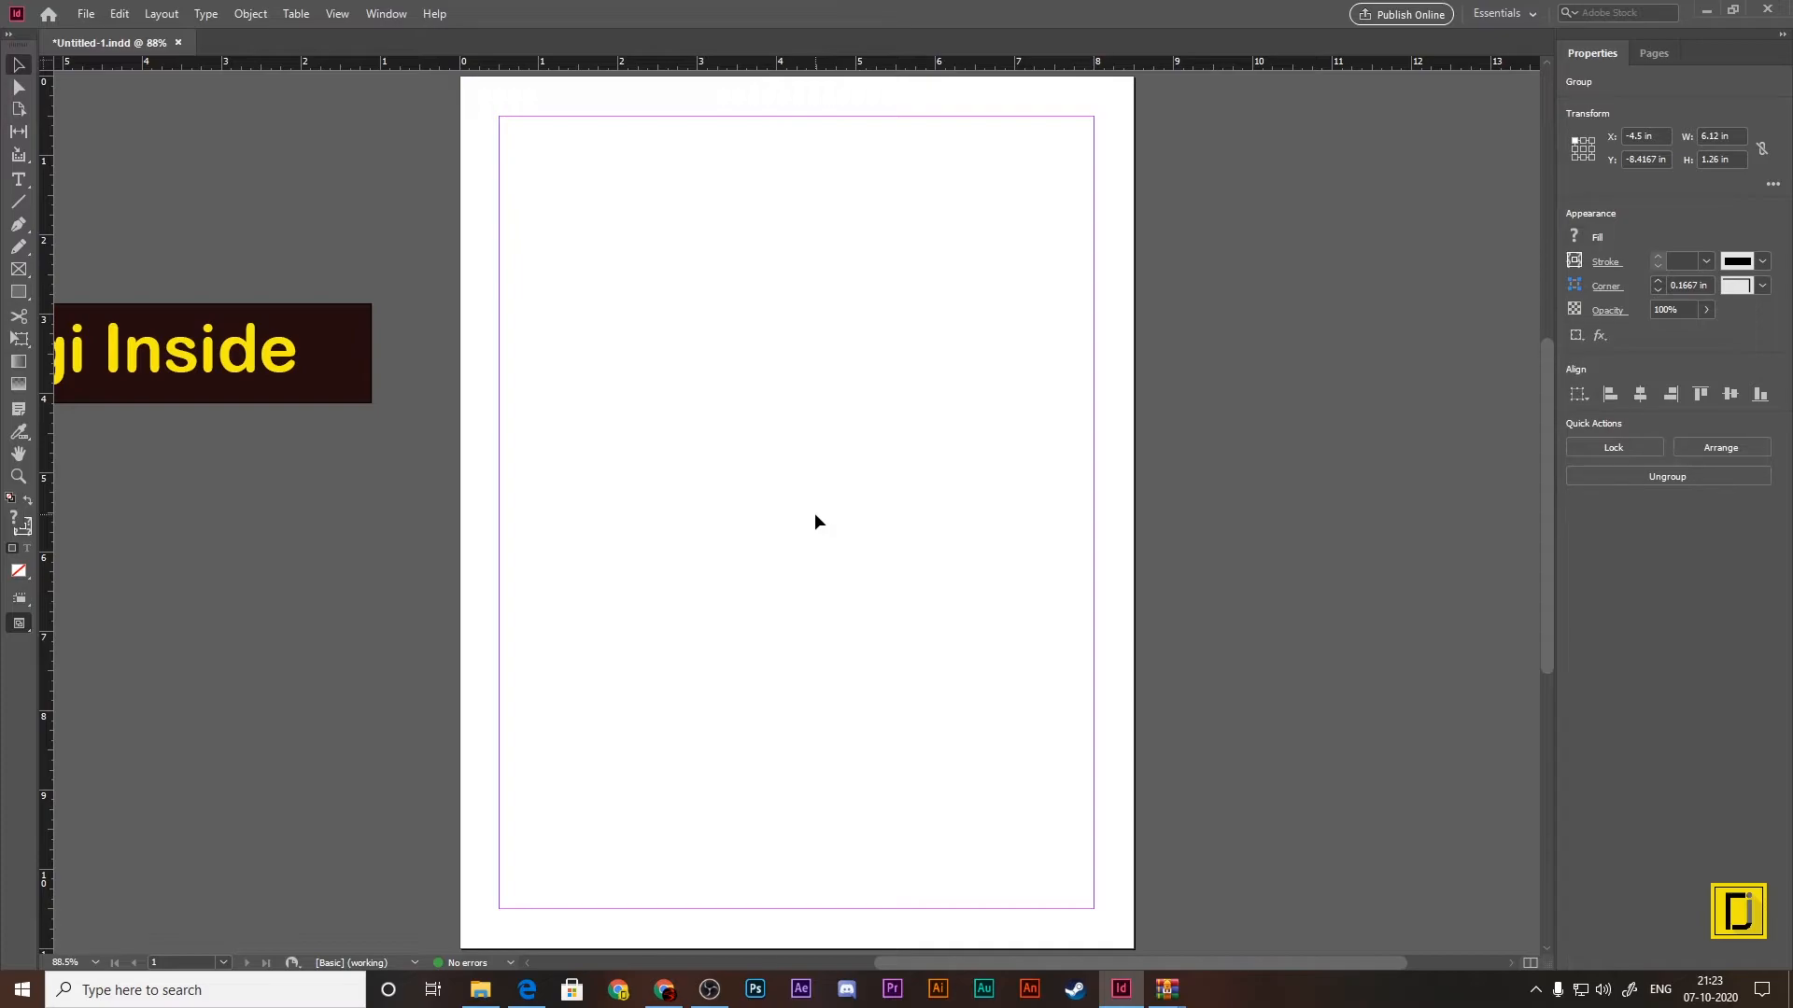
click(178, 43)
click(999, 513)
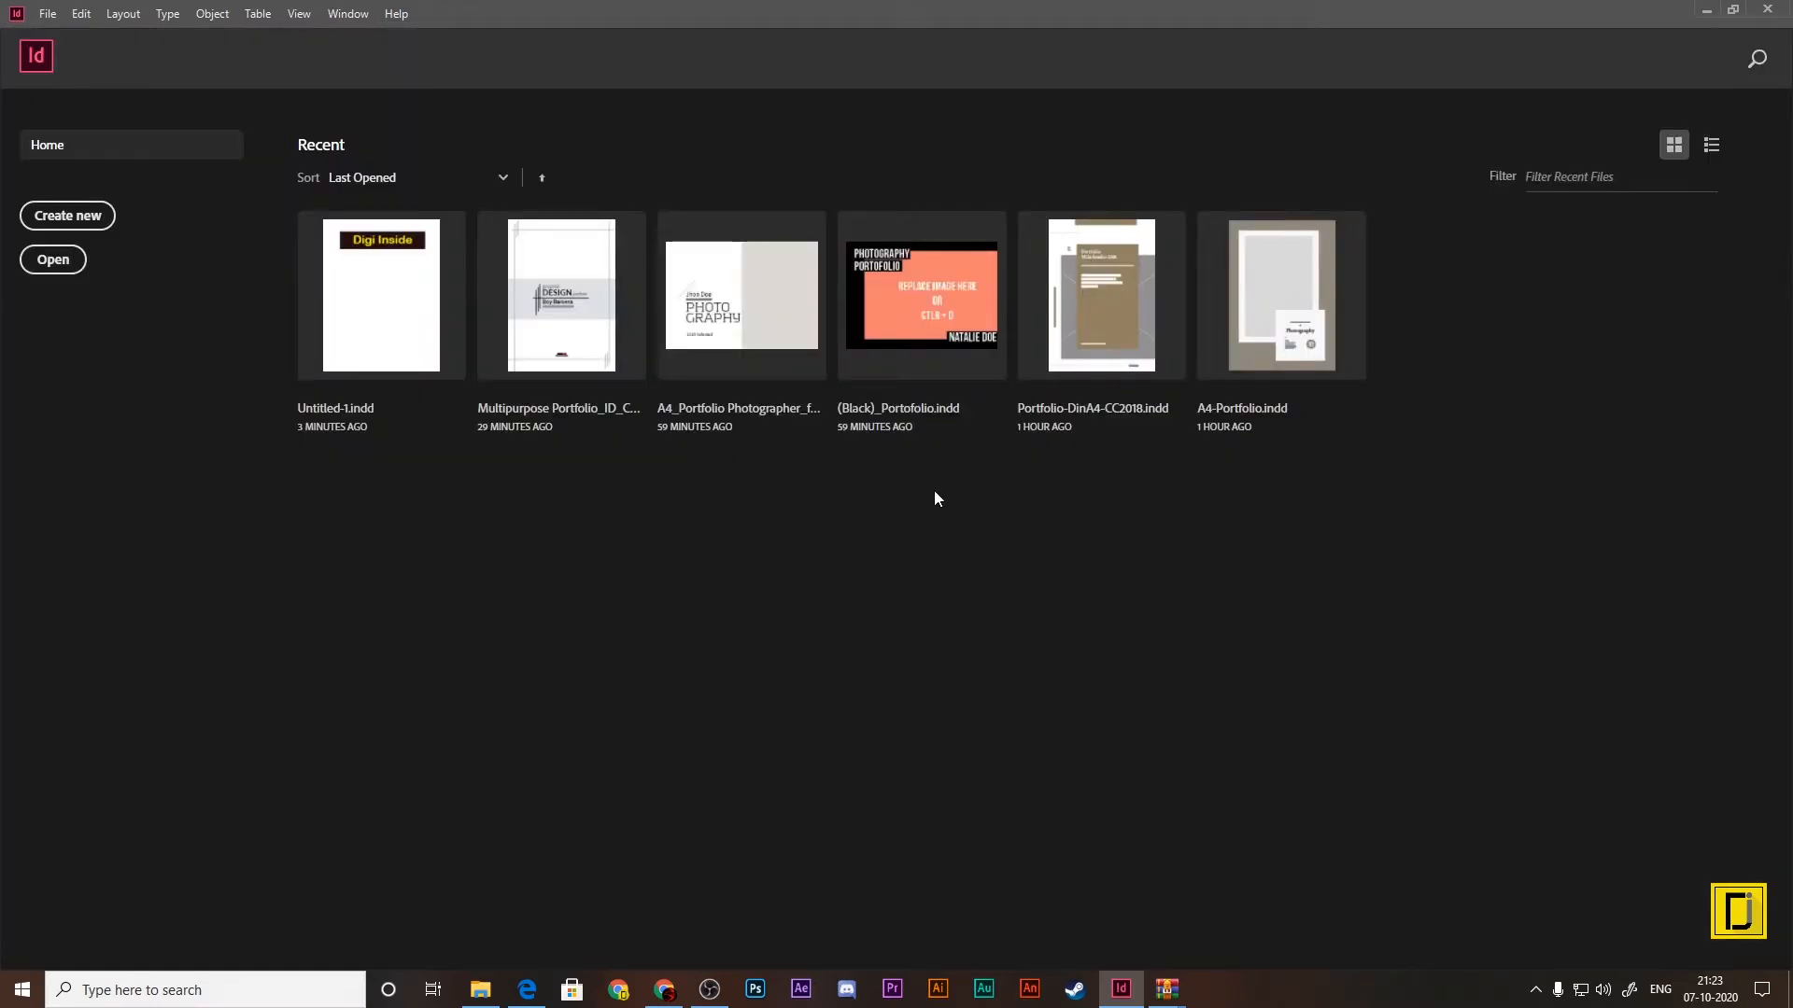
Step: Look through the Recent, Saved, Print and Web presets for a new document without creating one
click(68, 215)
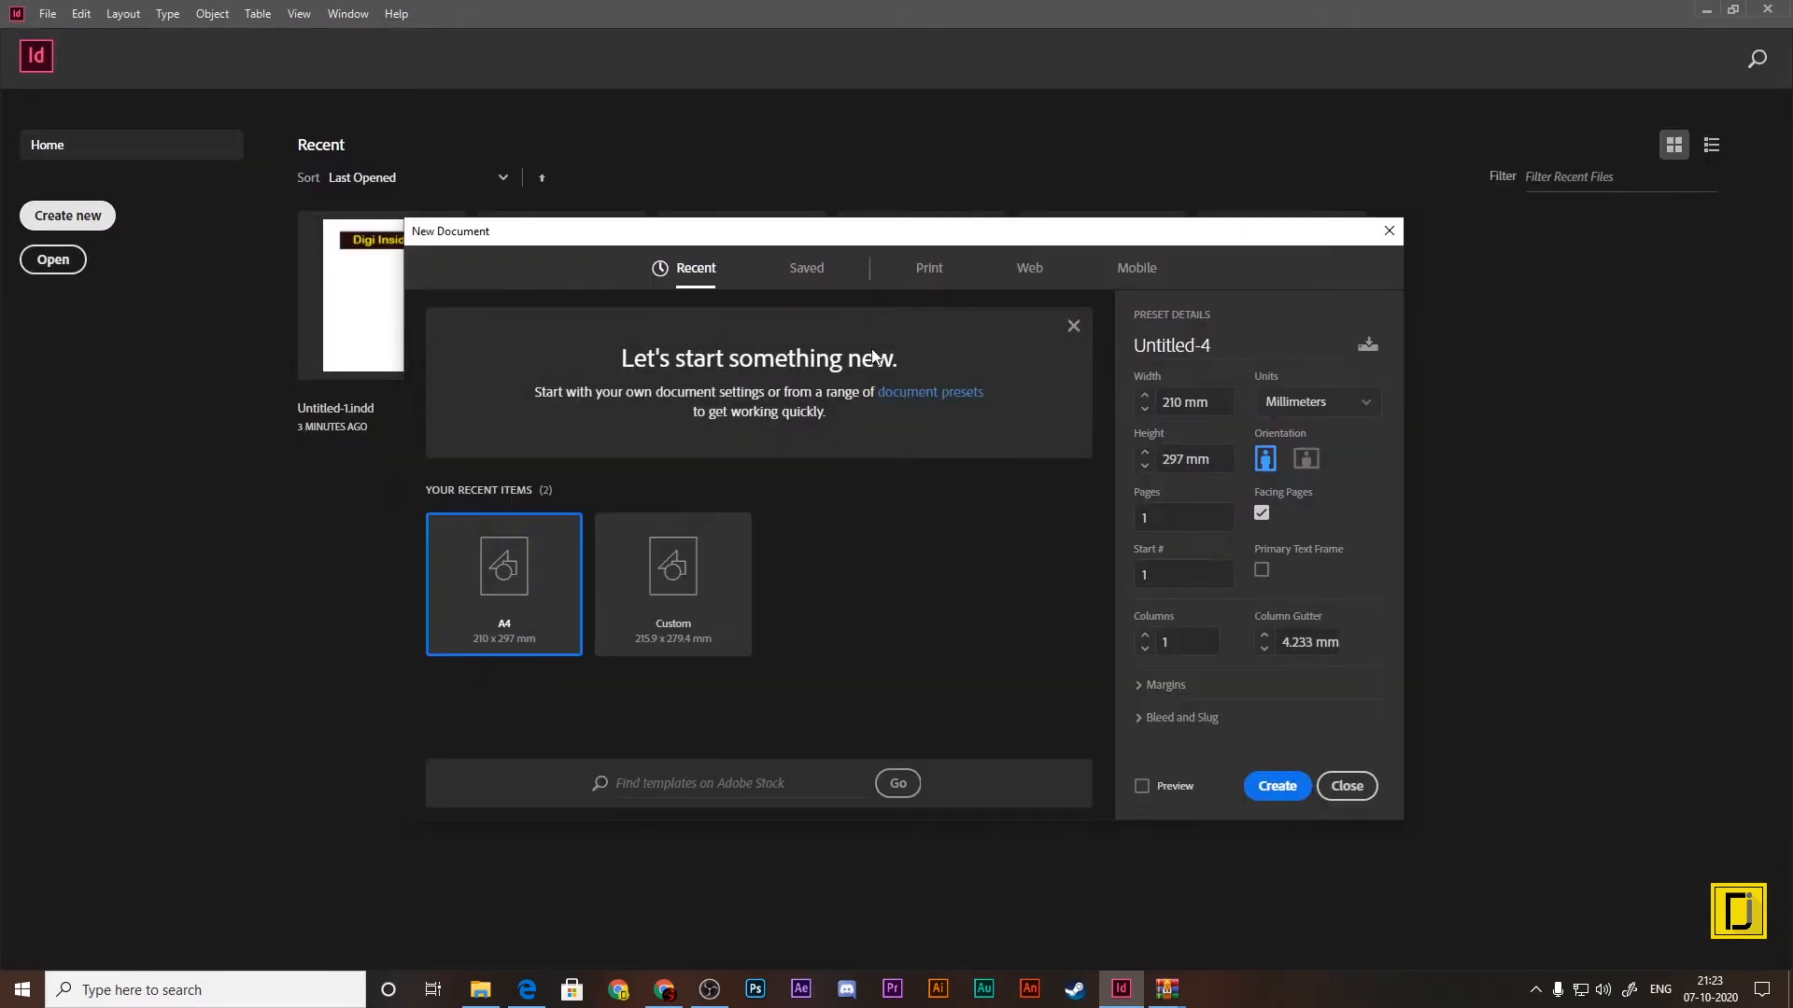
click(820, 271)
click(929, 269)
click(1029, 269)
click(695, 269)
click(1388, 231)
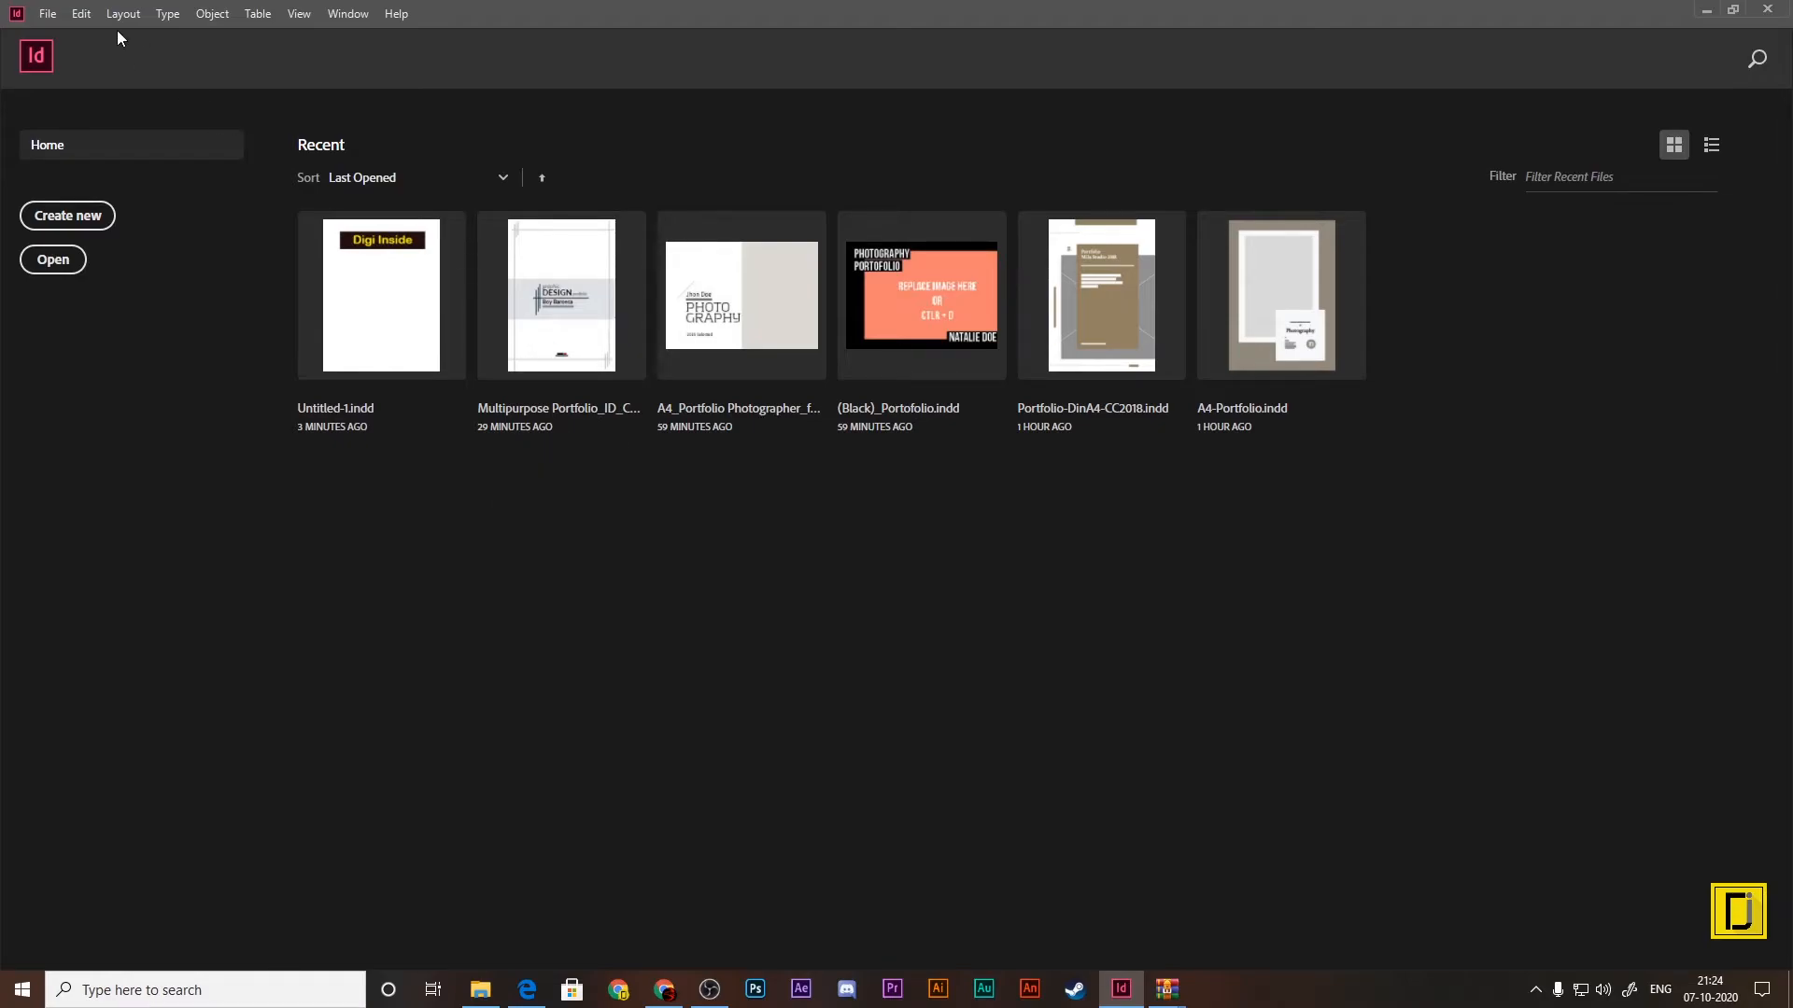
Step: Turn off showing the home screen when no documents are open in the General preferences
click(84, 14)
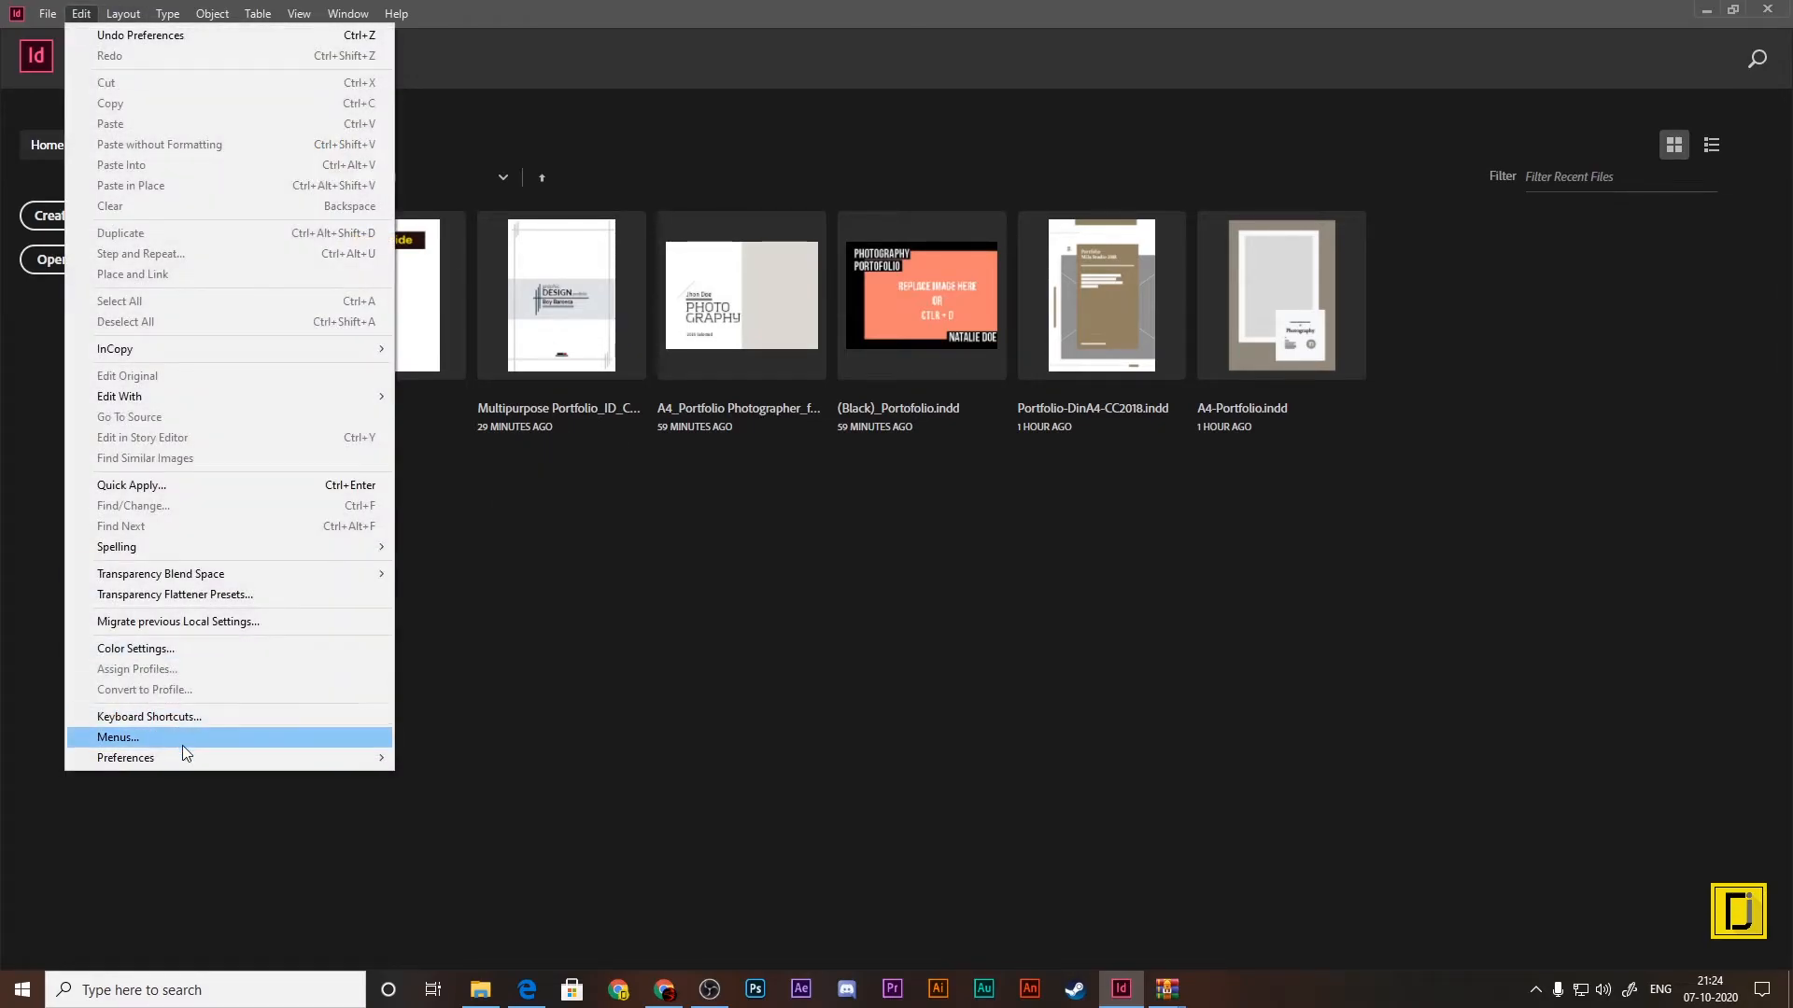
mouse_move(280, 757)
click(452, 329)
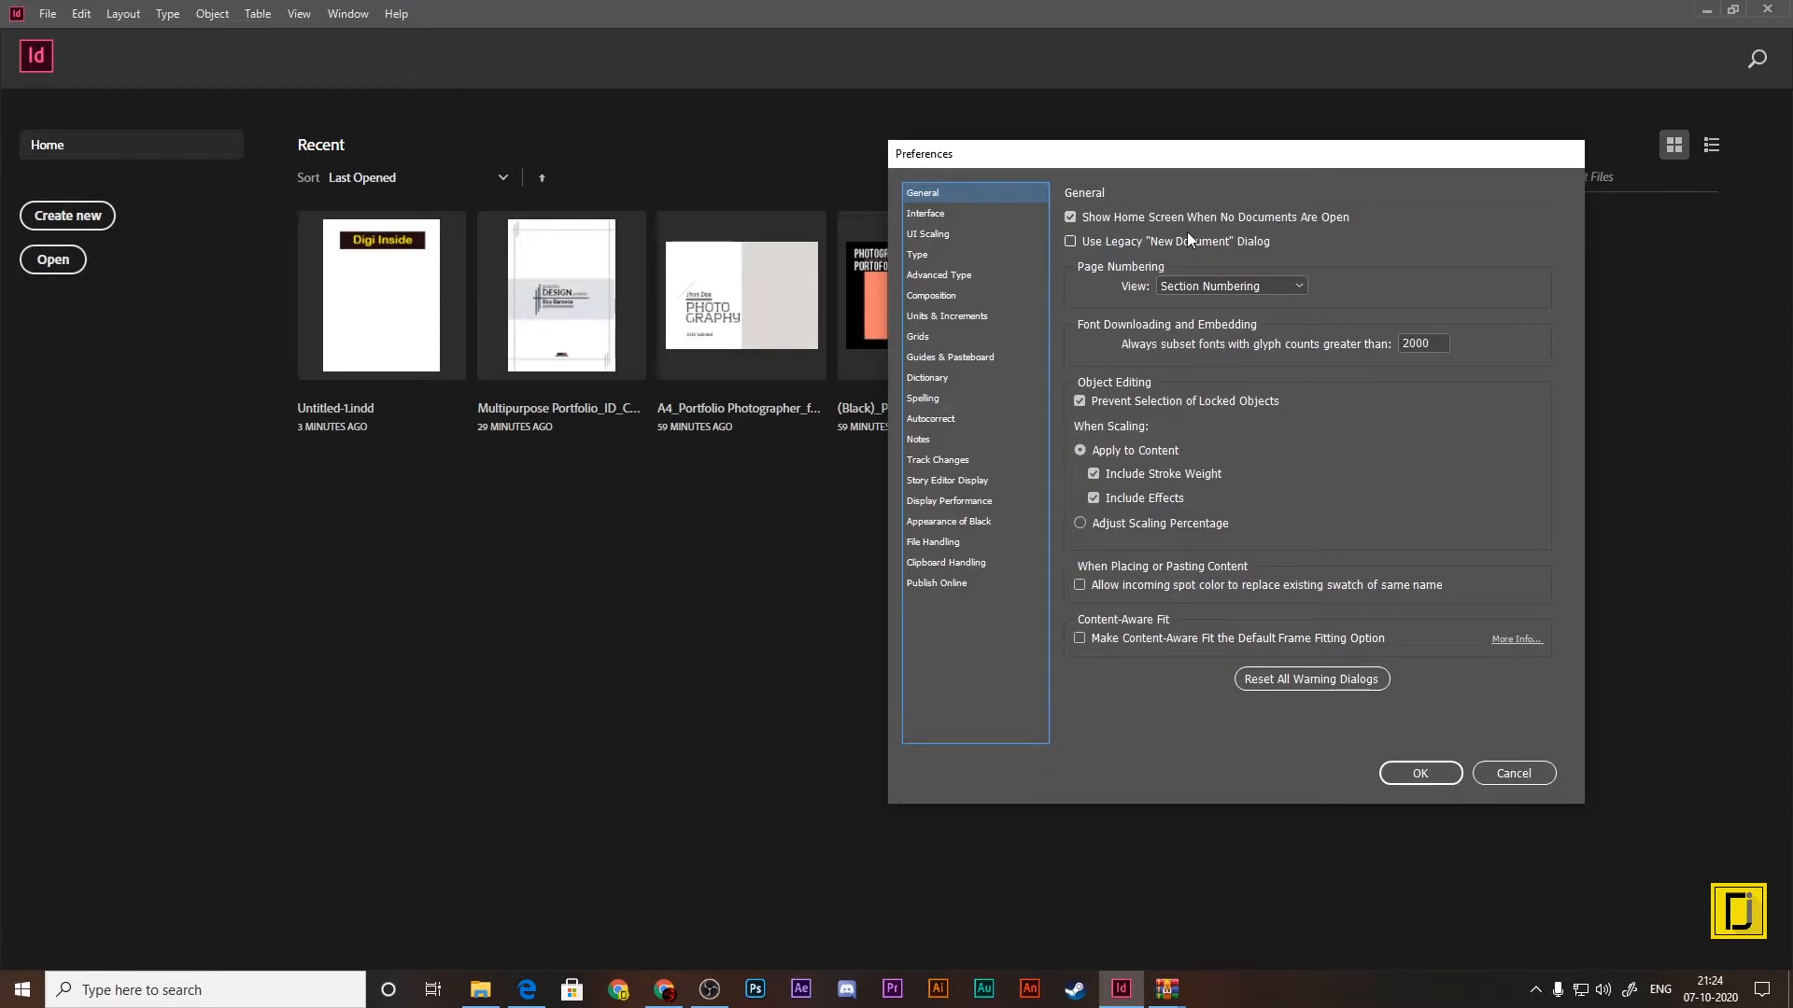
click(1167, 216)
click(1420, 775)
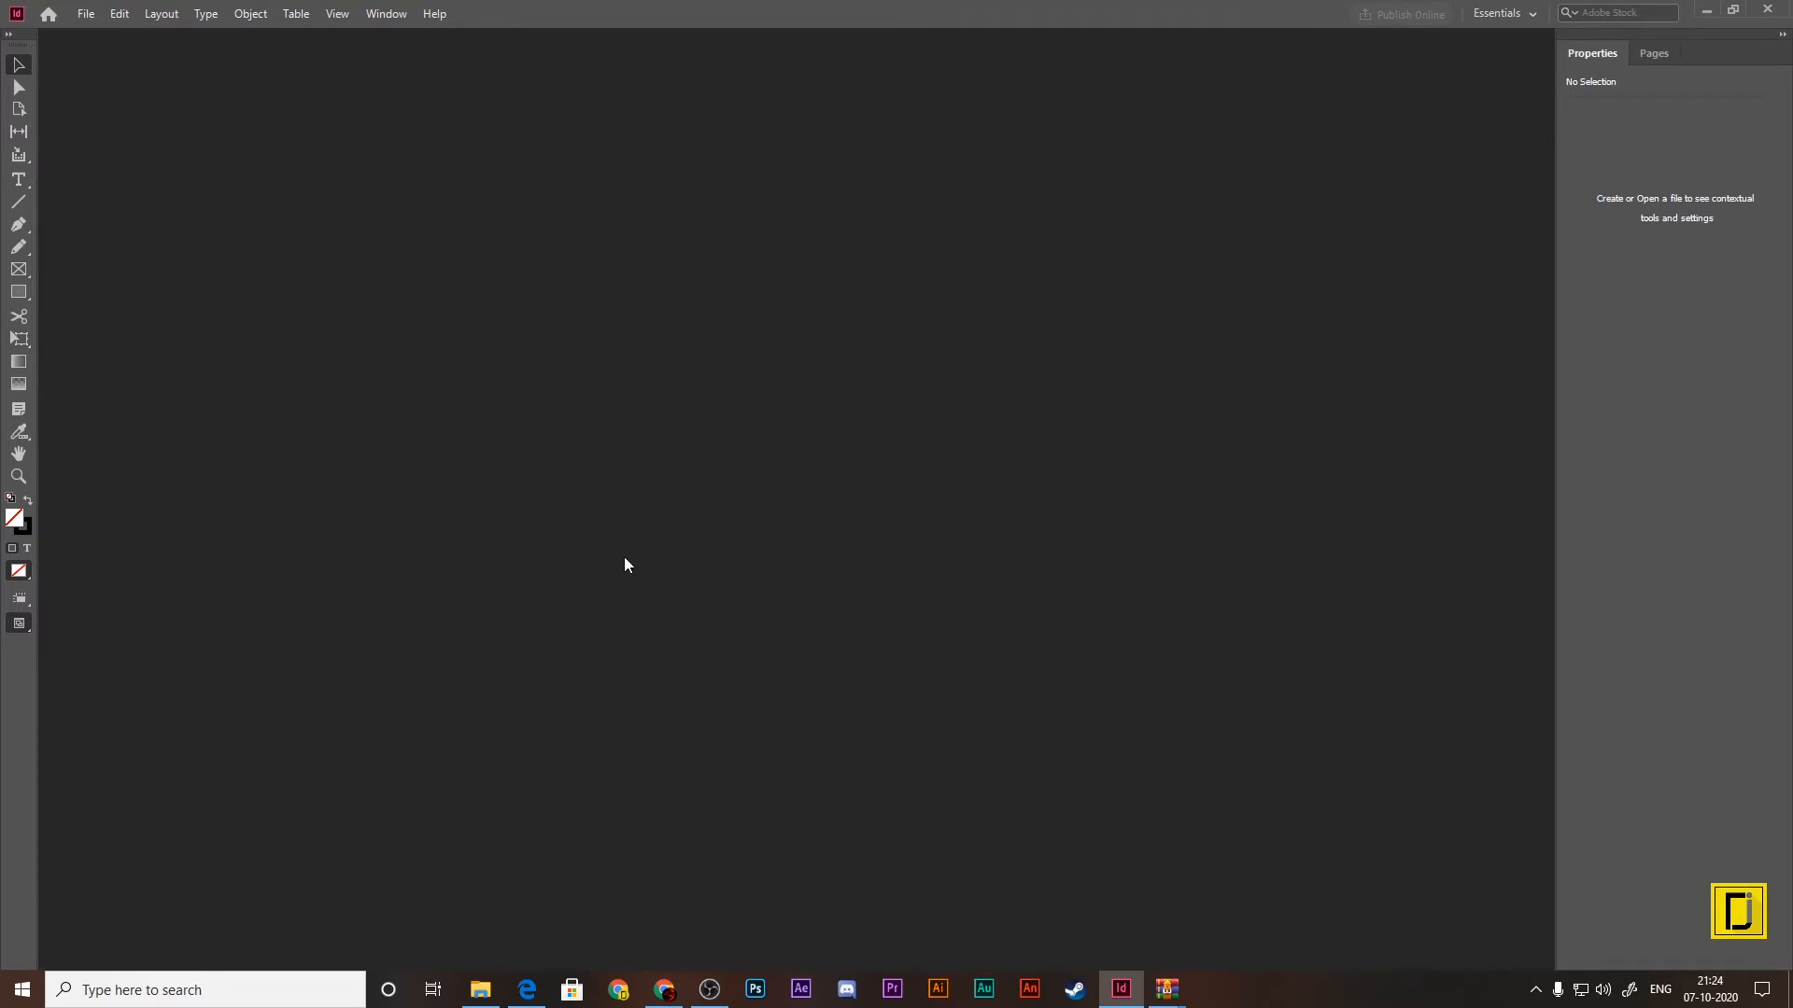
Step: Close InDesign and start it again from the Windows search
click(85, 13)
click(708, 200)
mouse_move(1127, 1002)
click(1207, 848)
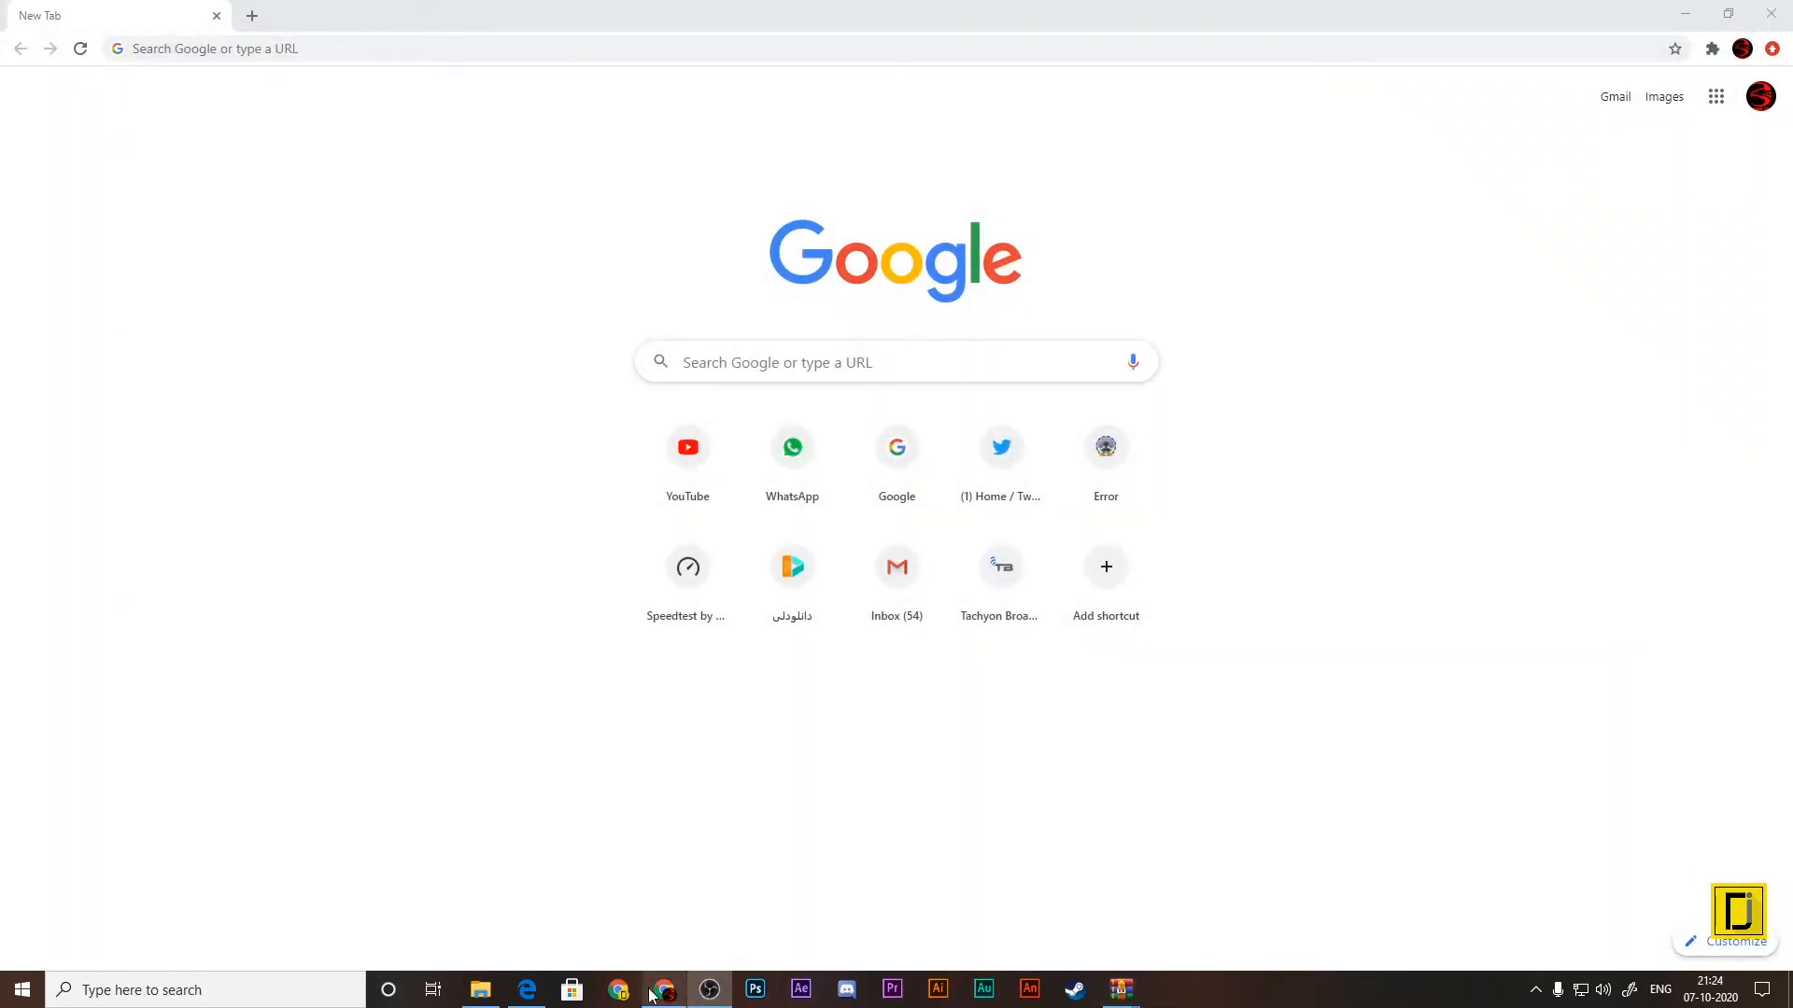
click(21, 992)
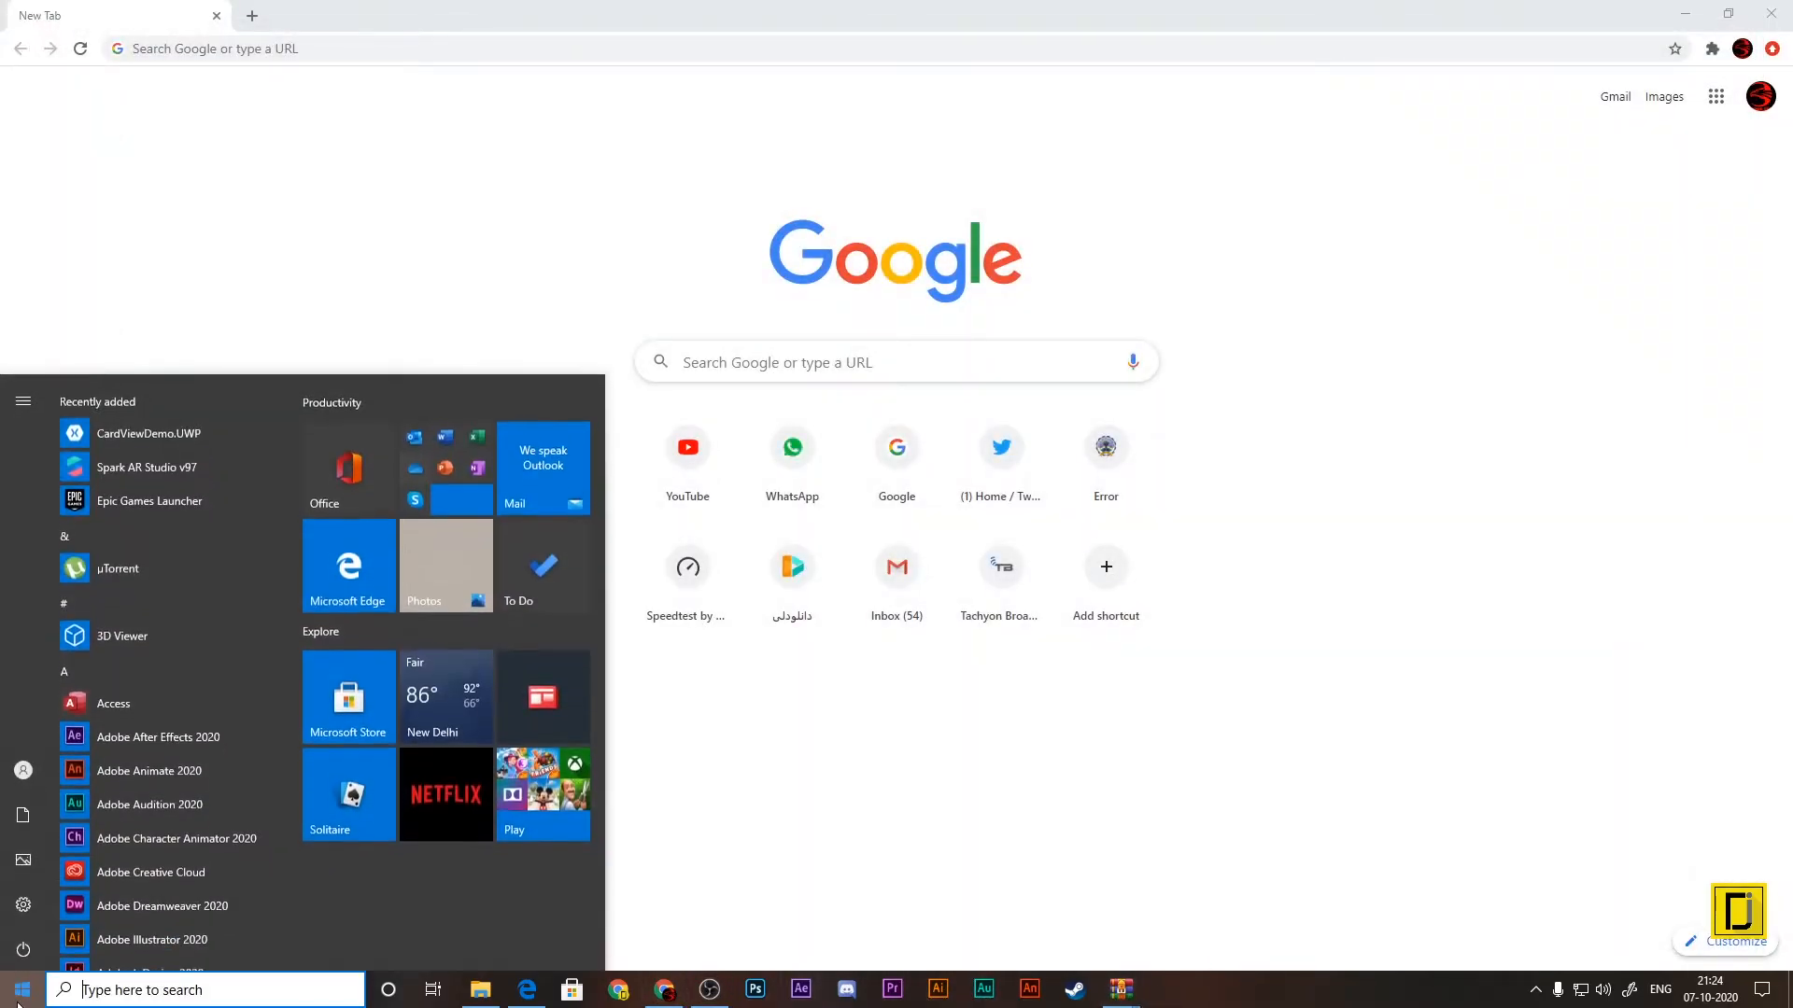
text(in)
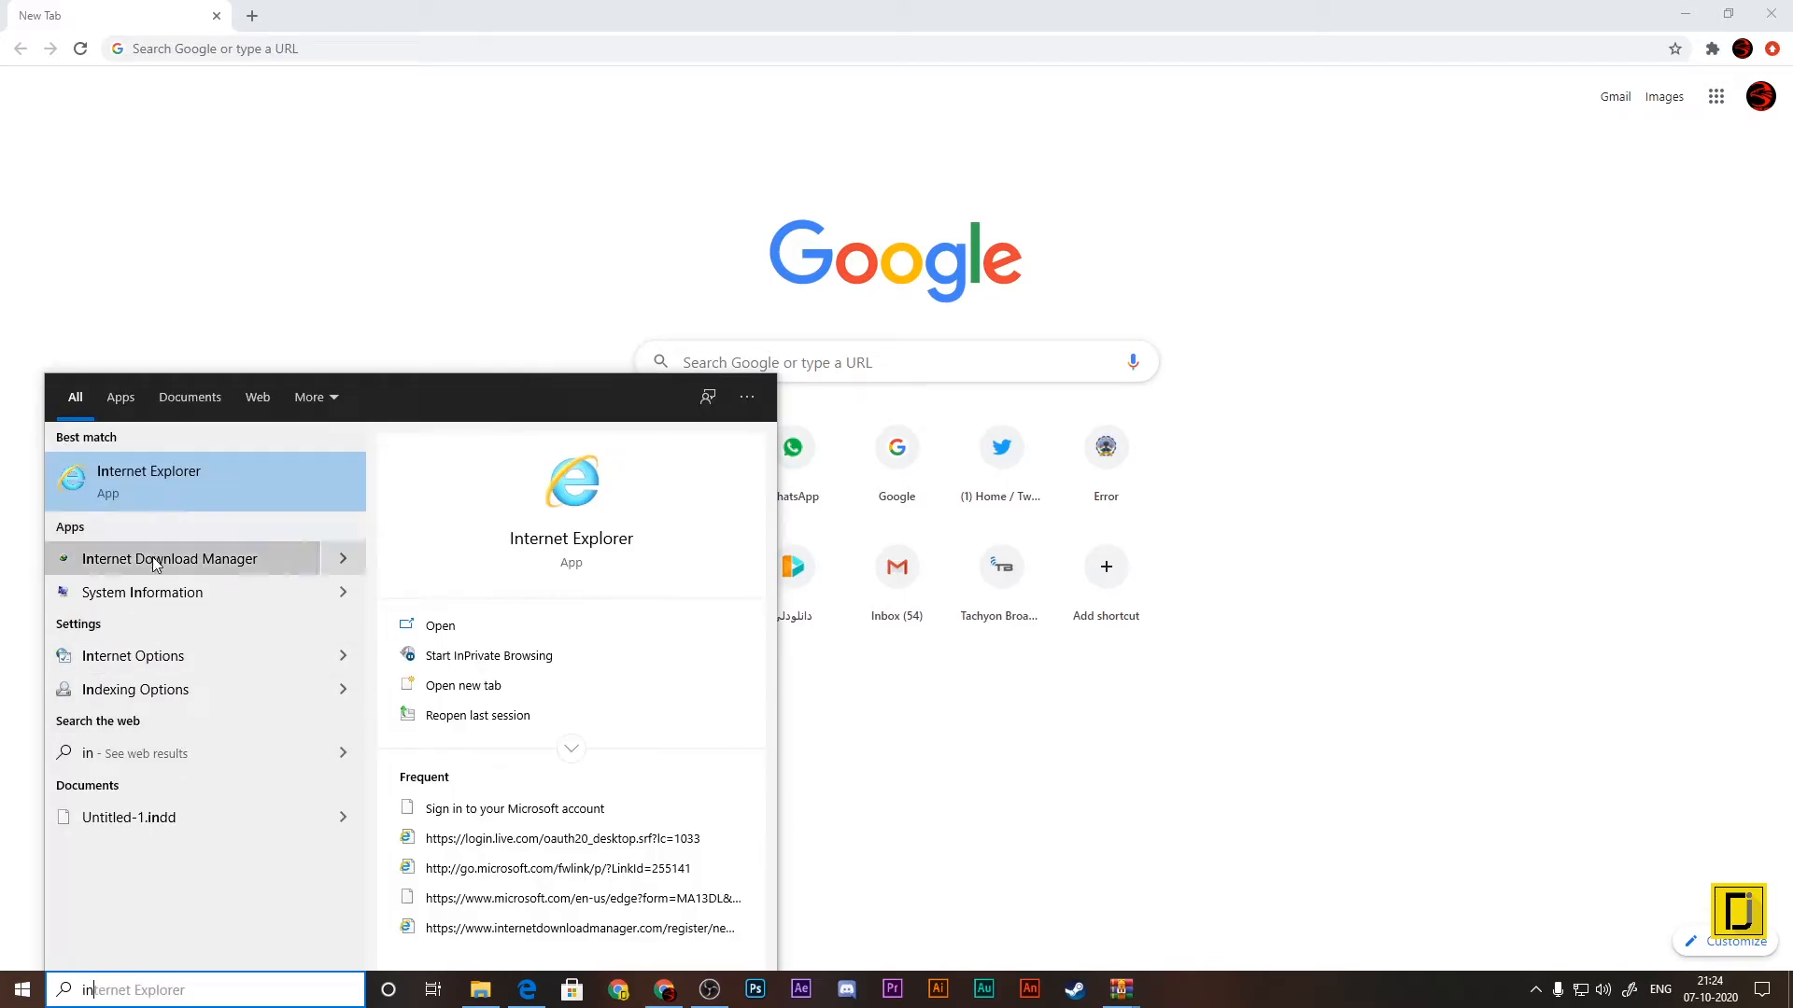
click(158, 486)
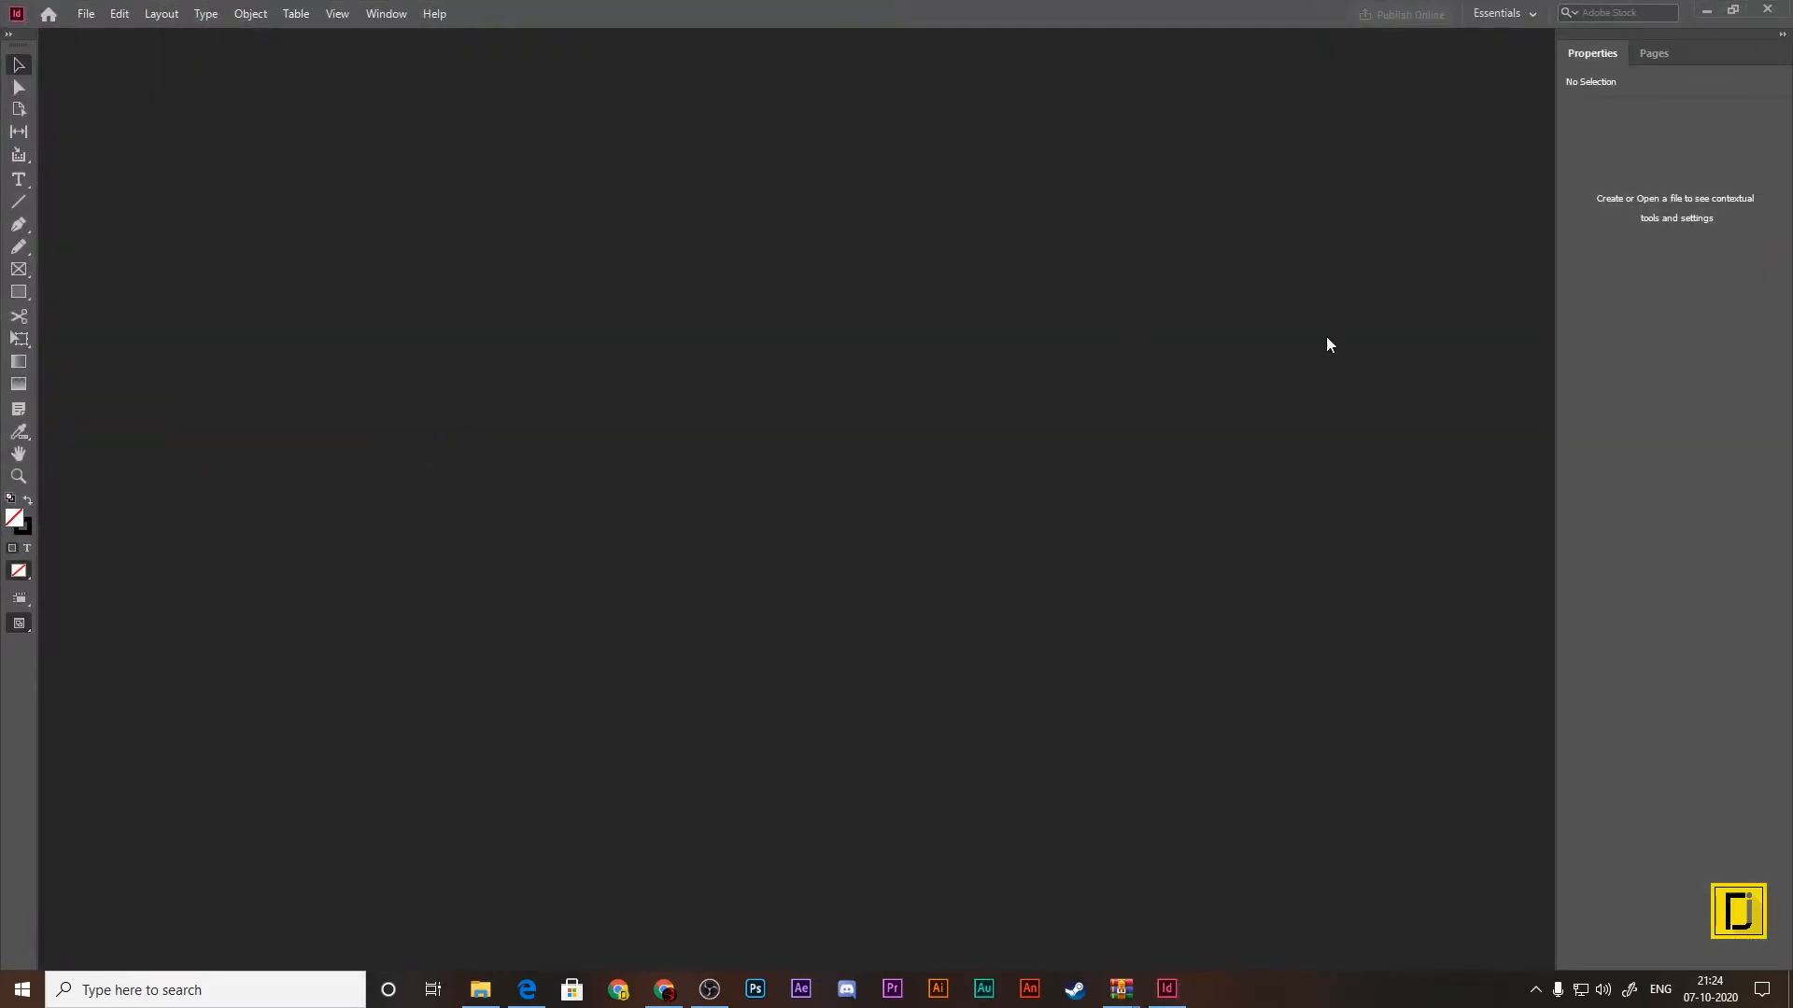
Step: Turn the home screen for when no documents are open back on in the General preferences
click(85, 14)
mouse_move(97, 35)
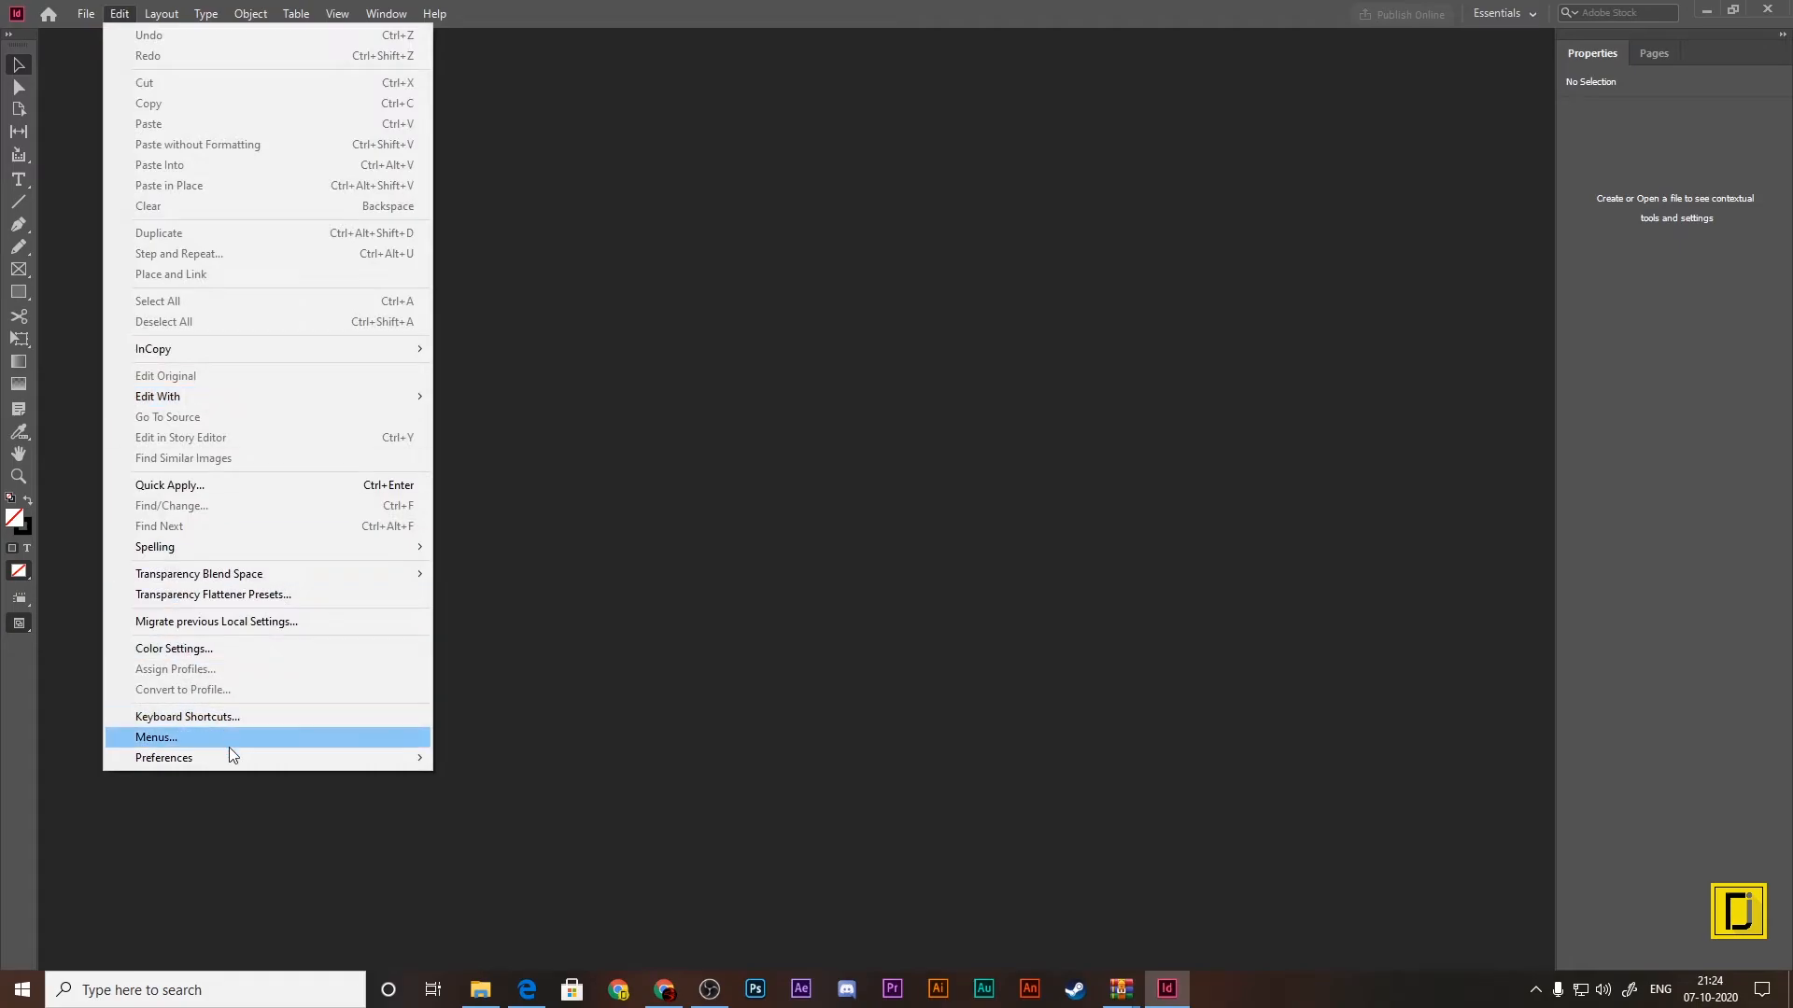
mouse_move(233, 754)
click(549, 323)
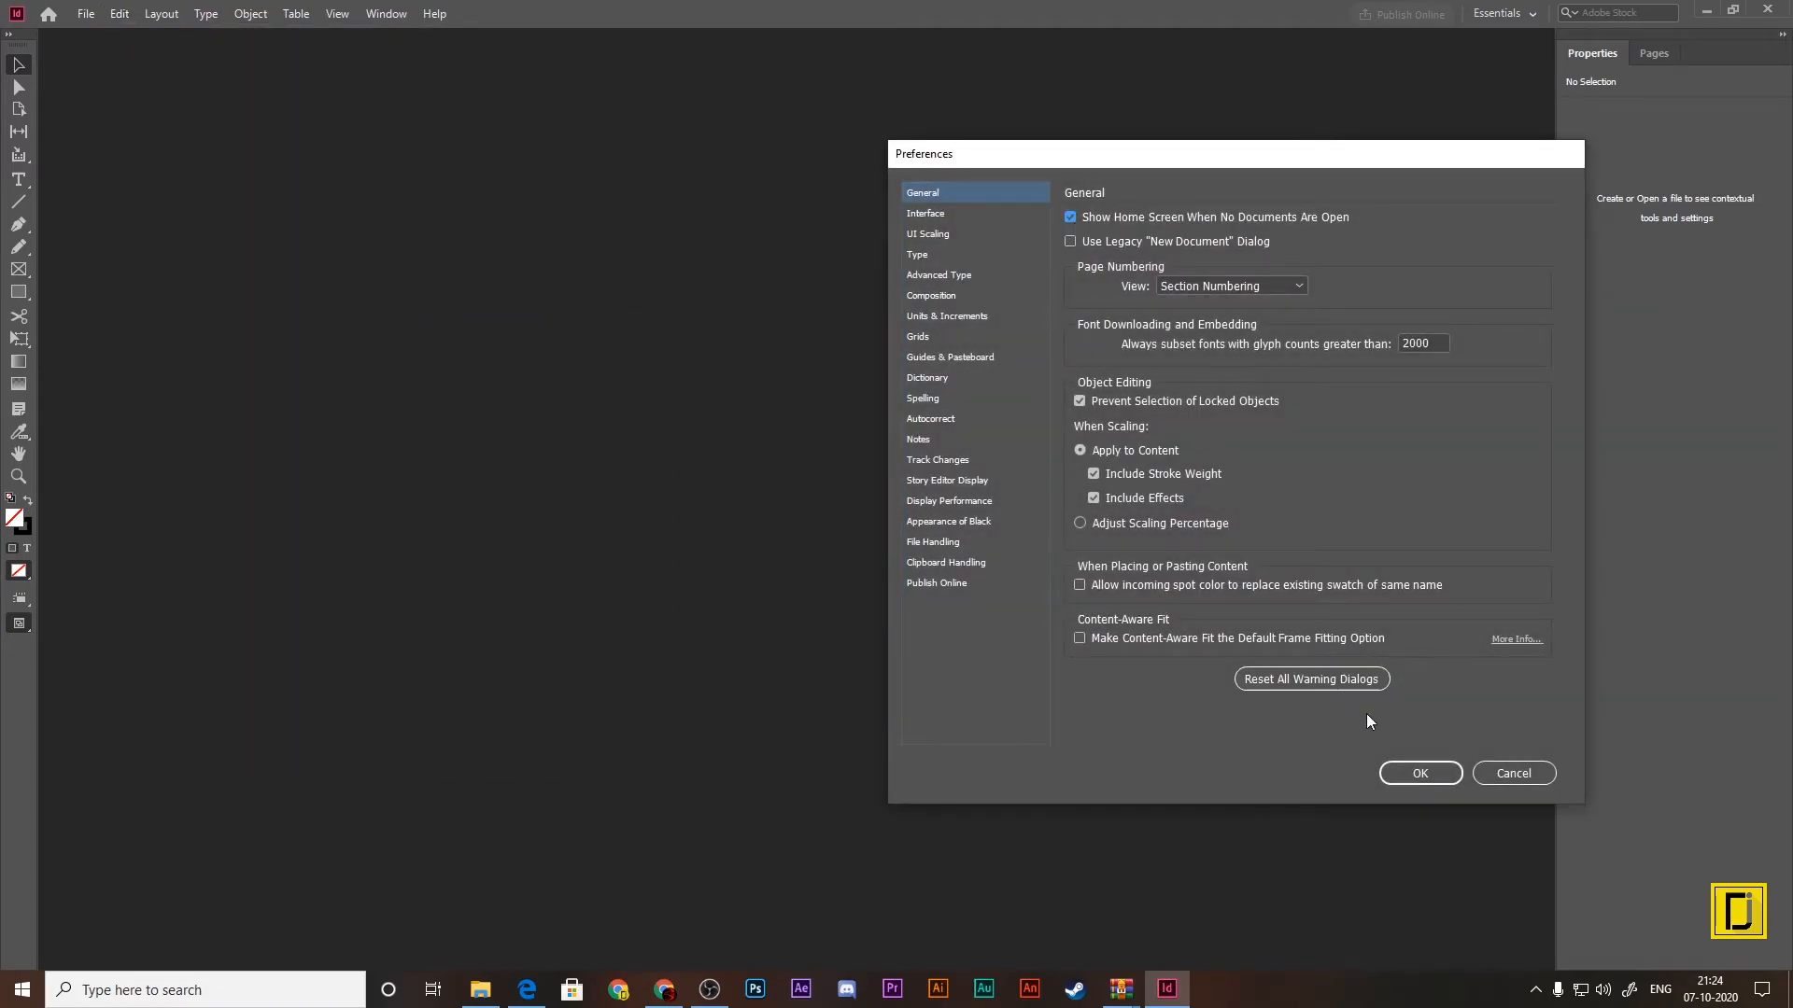
click(1391, 774)
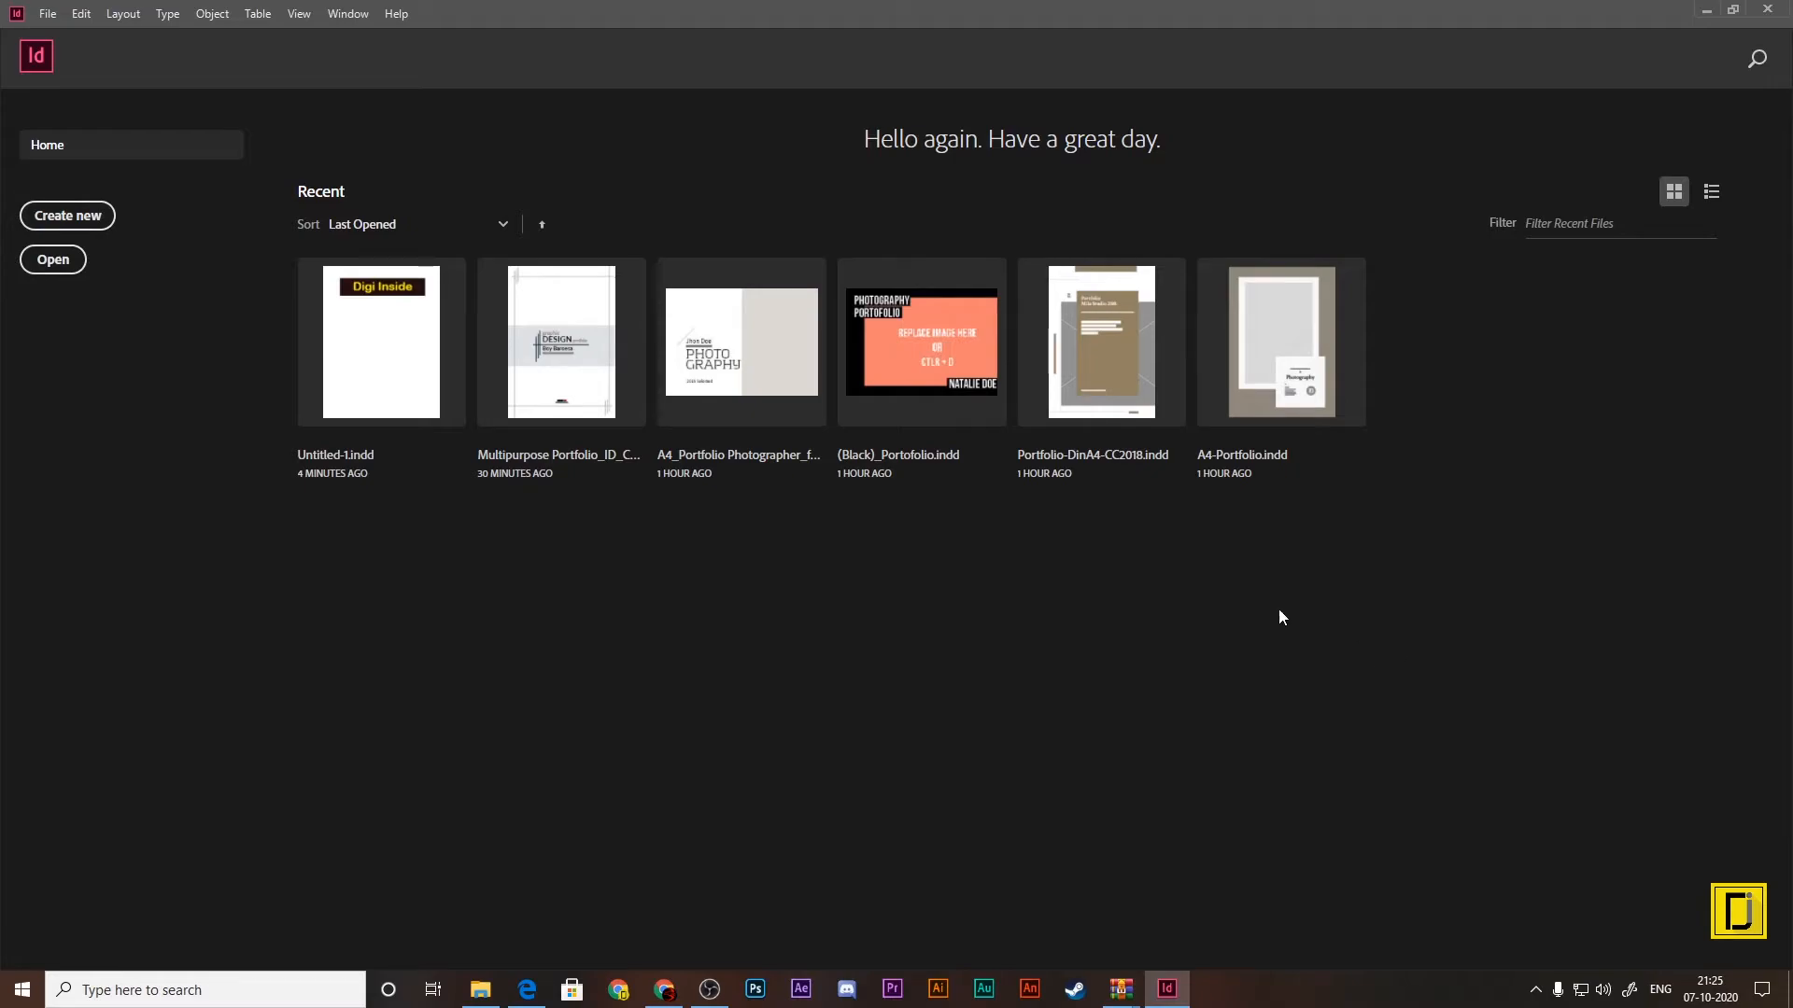
Step: Compare the list and thumbnail views of the recent files on the home screen
click(1712, 191)
click(1674, 192)
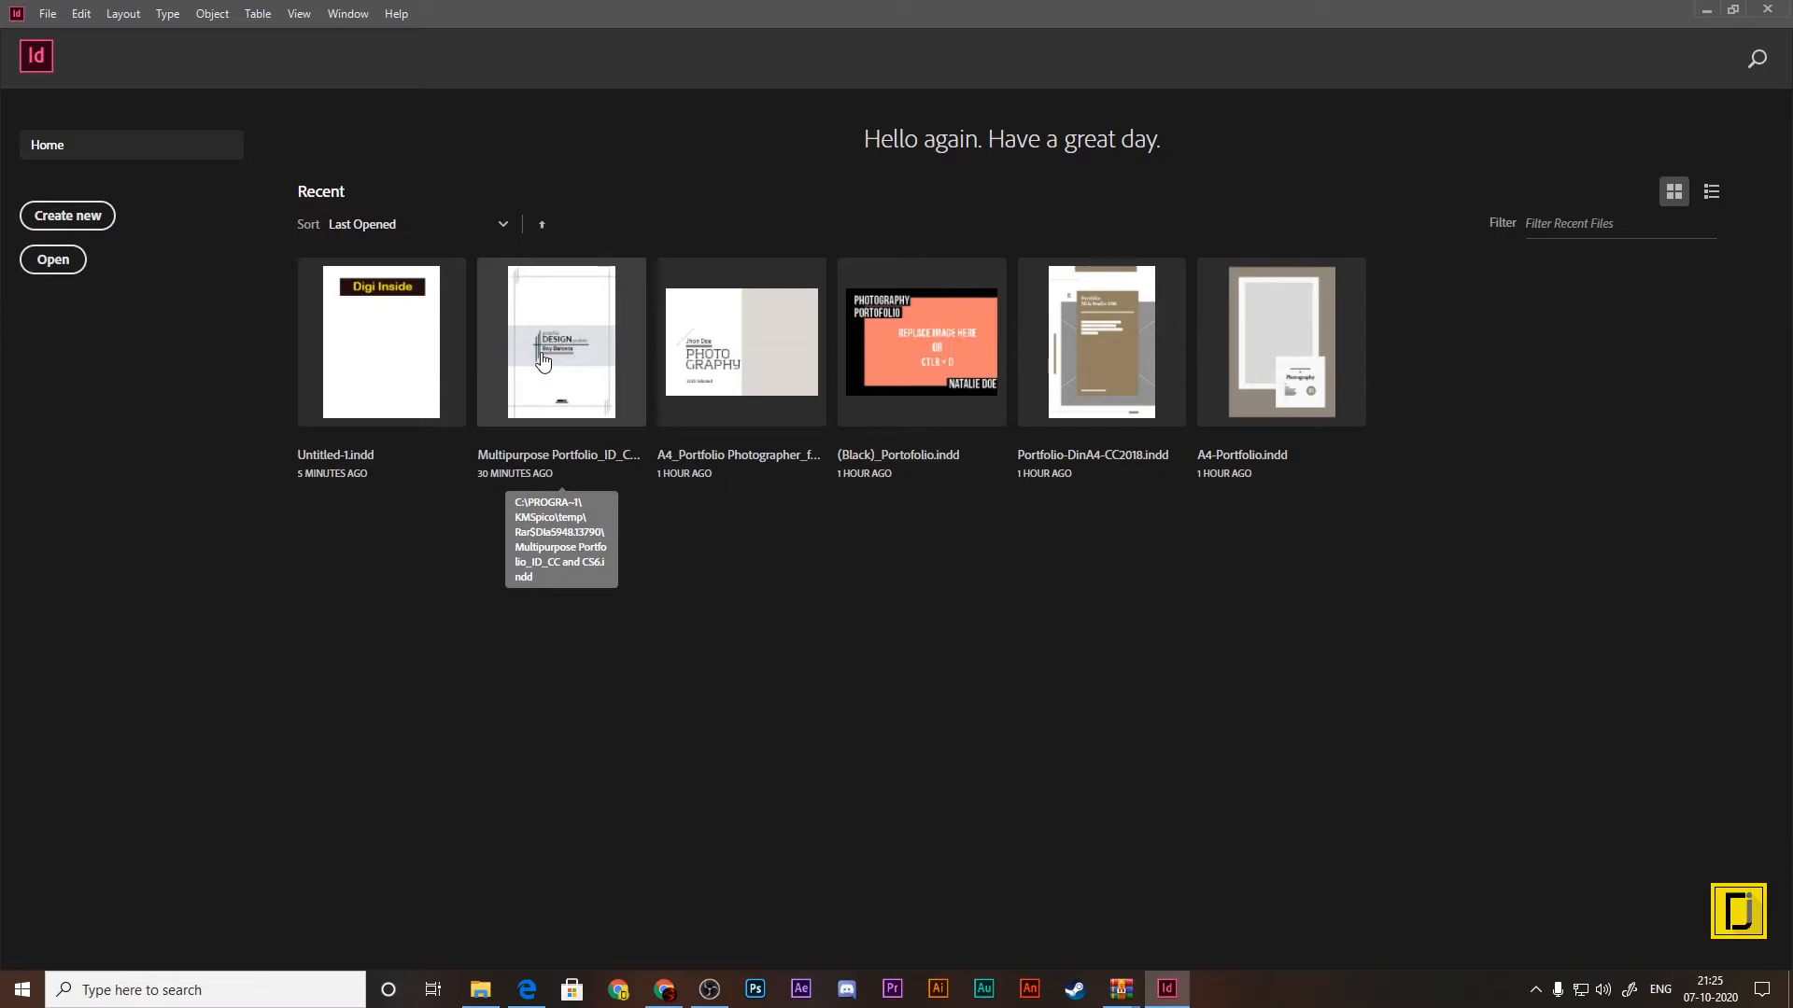
Step: Try a new A4 document setup with 2 columns, and enter 1 mm as the top bleed, raising it by two increments
click(77, 220)
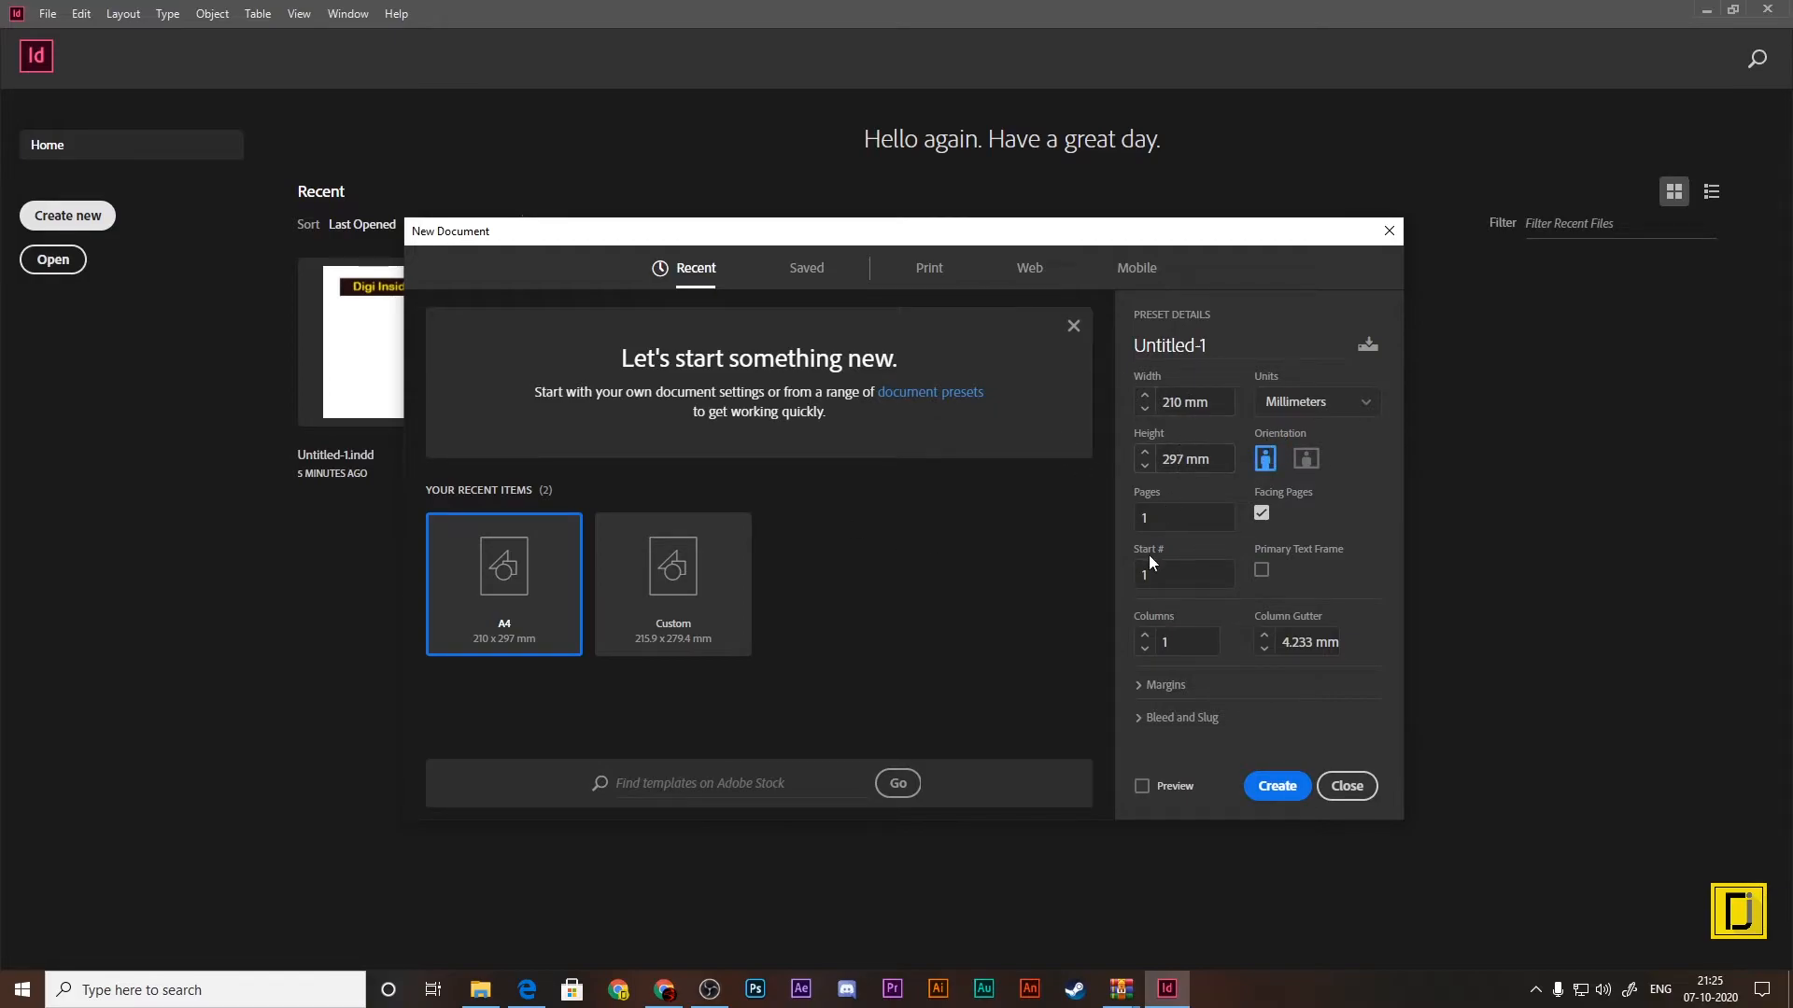
click(1167, 529)
click(1181, 580)
click(1199, 641)
text(2)
click(1162, 684)
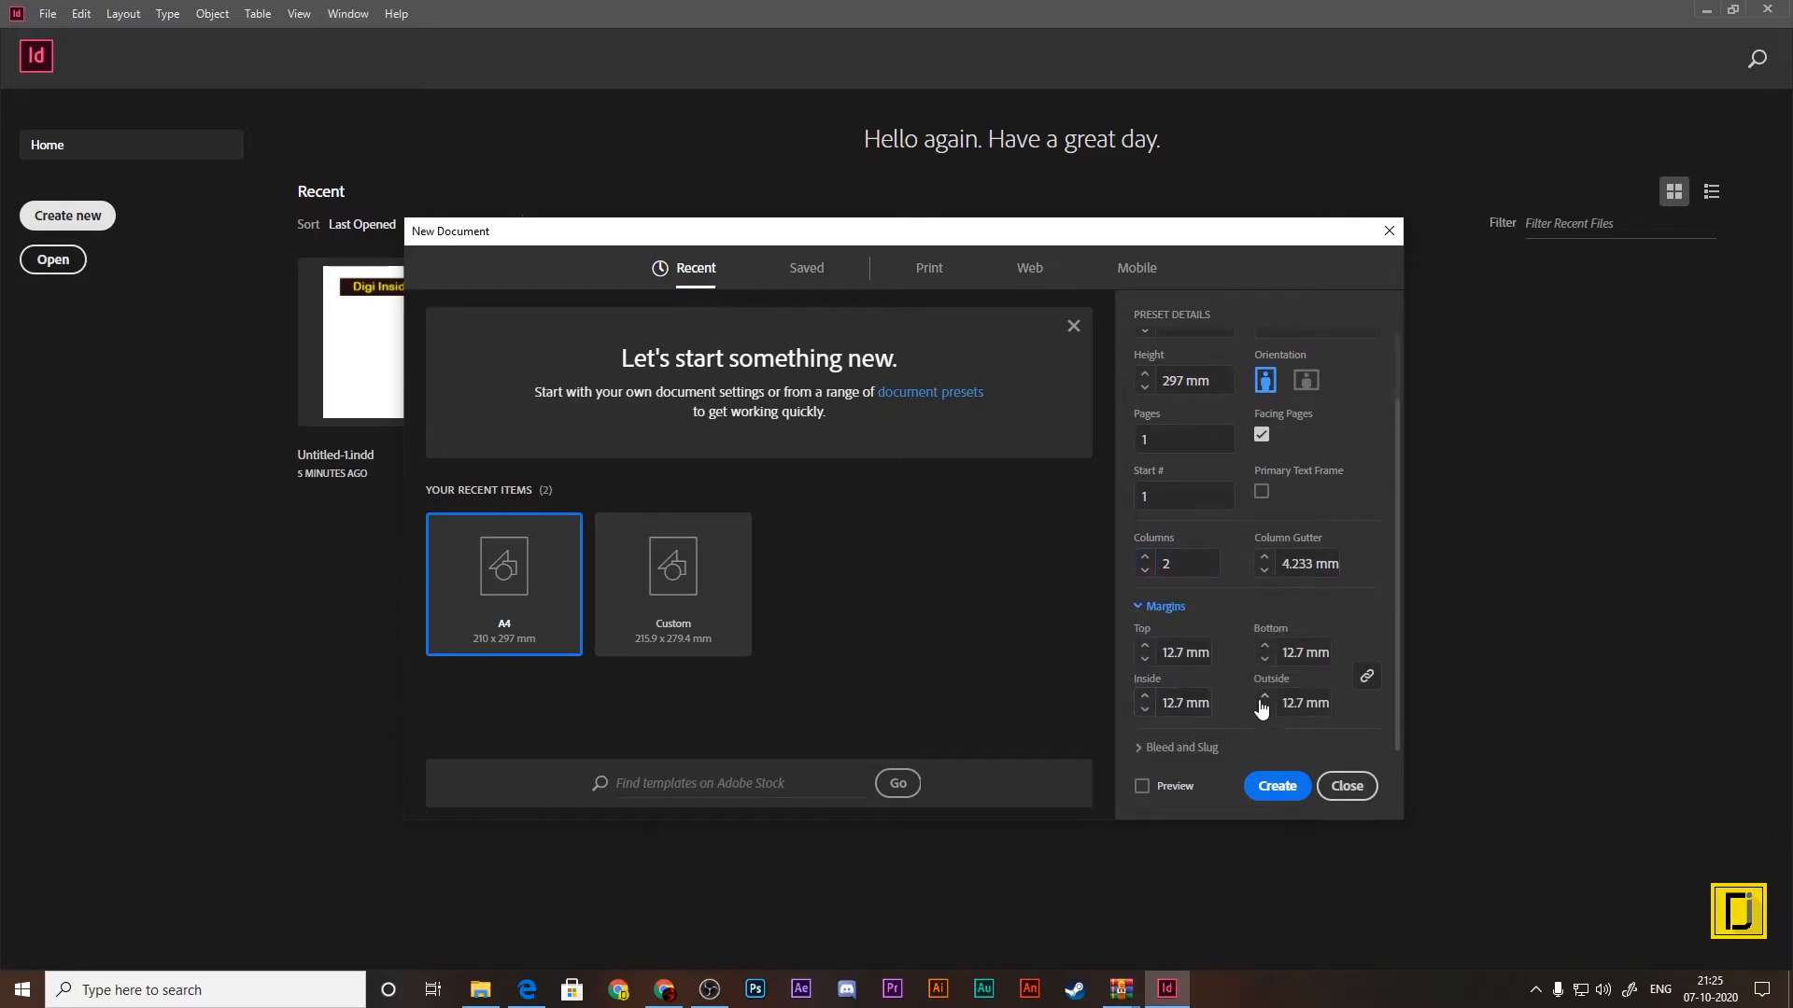
click(1155, 748)
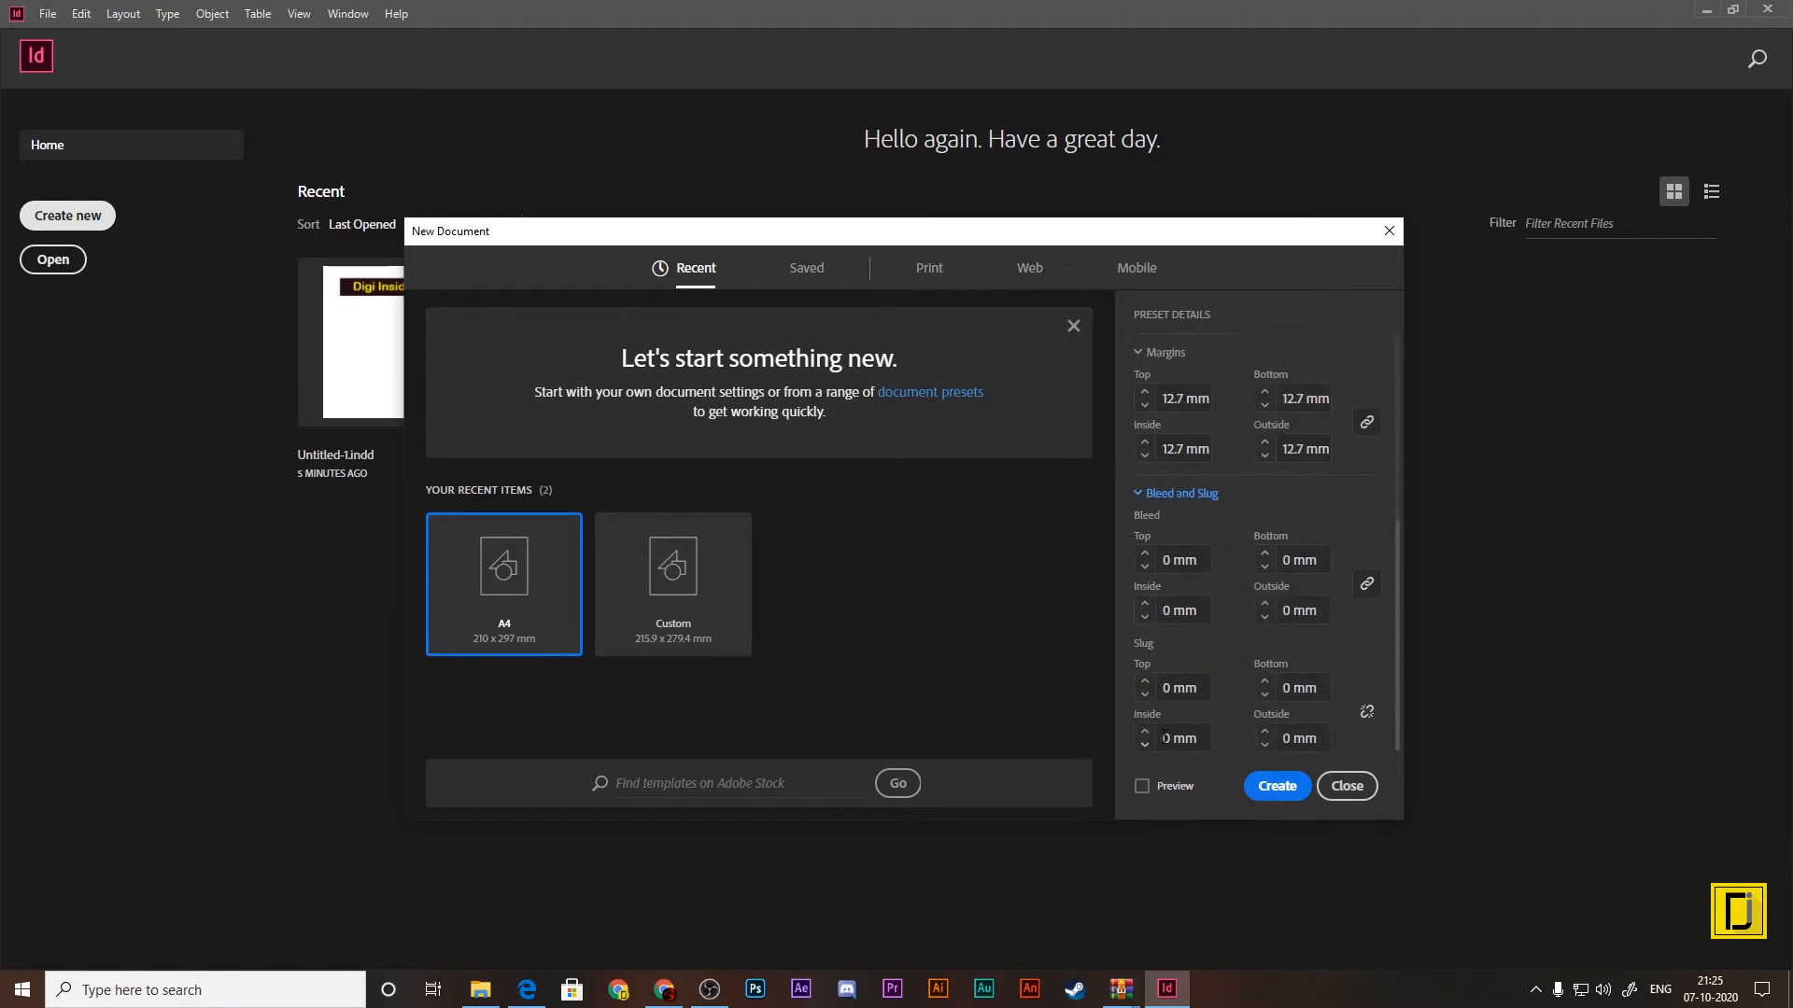
drag(1173, 564, 1149, 566)
text(1)
key(Up)
key(Up)
Step: Examine the Letter - Half print preset with its bleed and slug settings, and close the new document setup
click(930, 269)
click(990, 429)
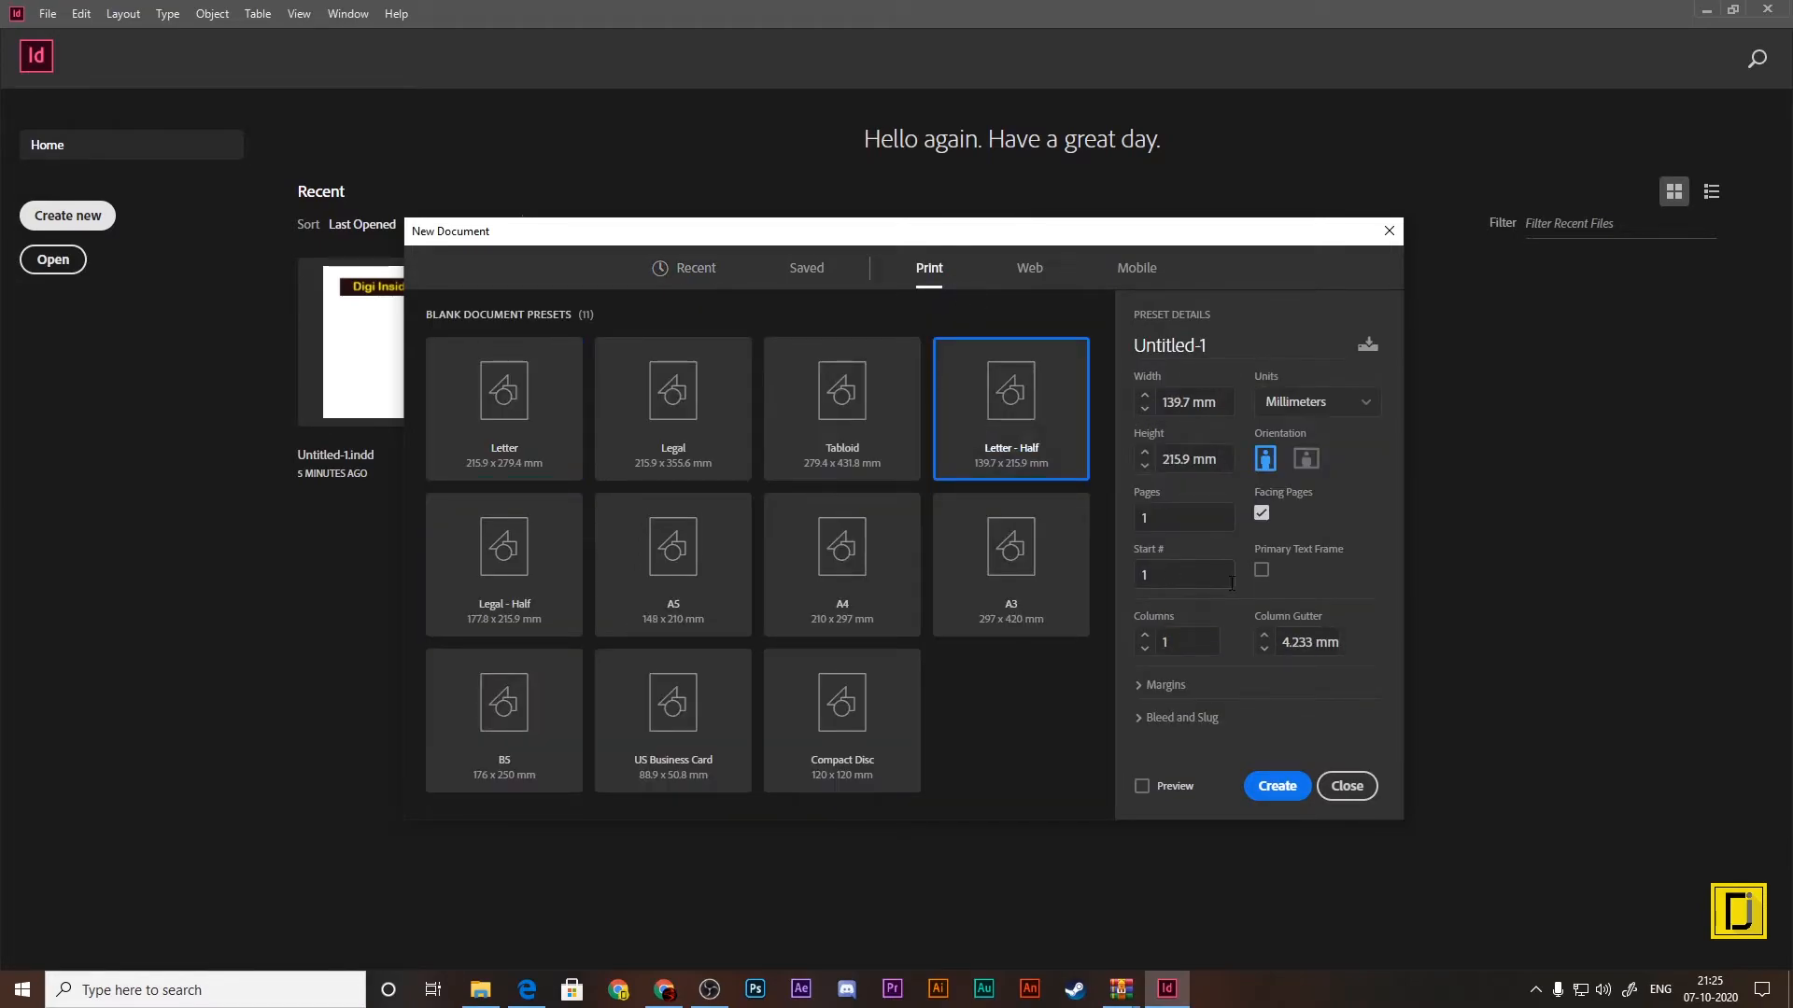
click(1199, 717)
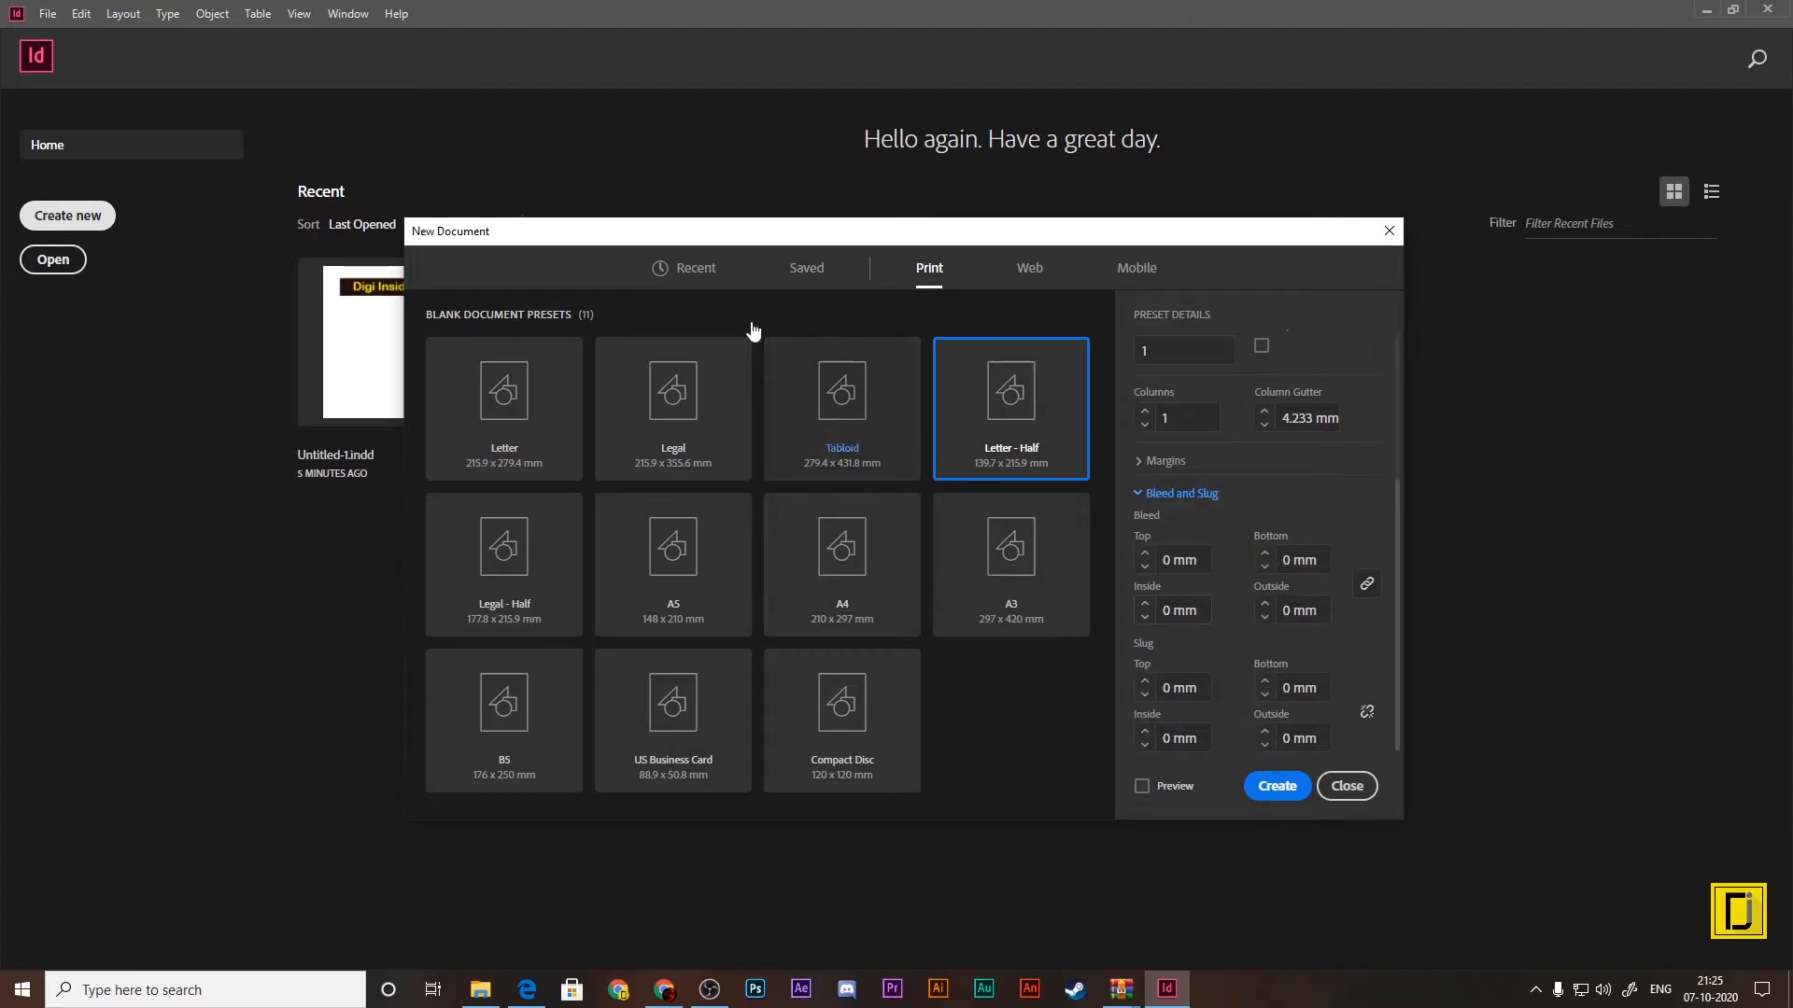
click(1390, 231)
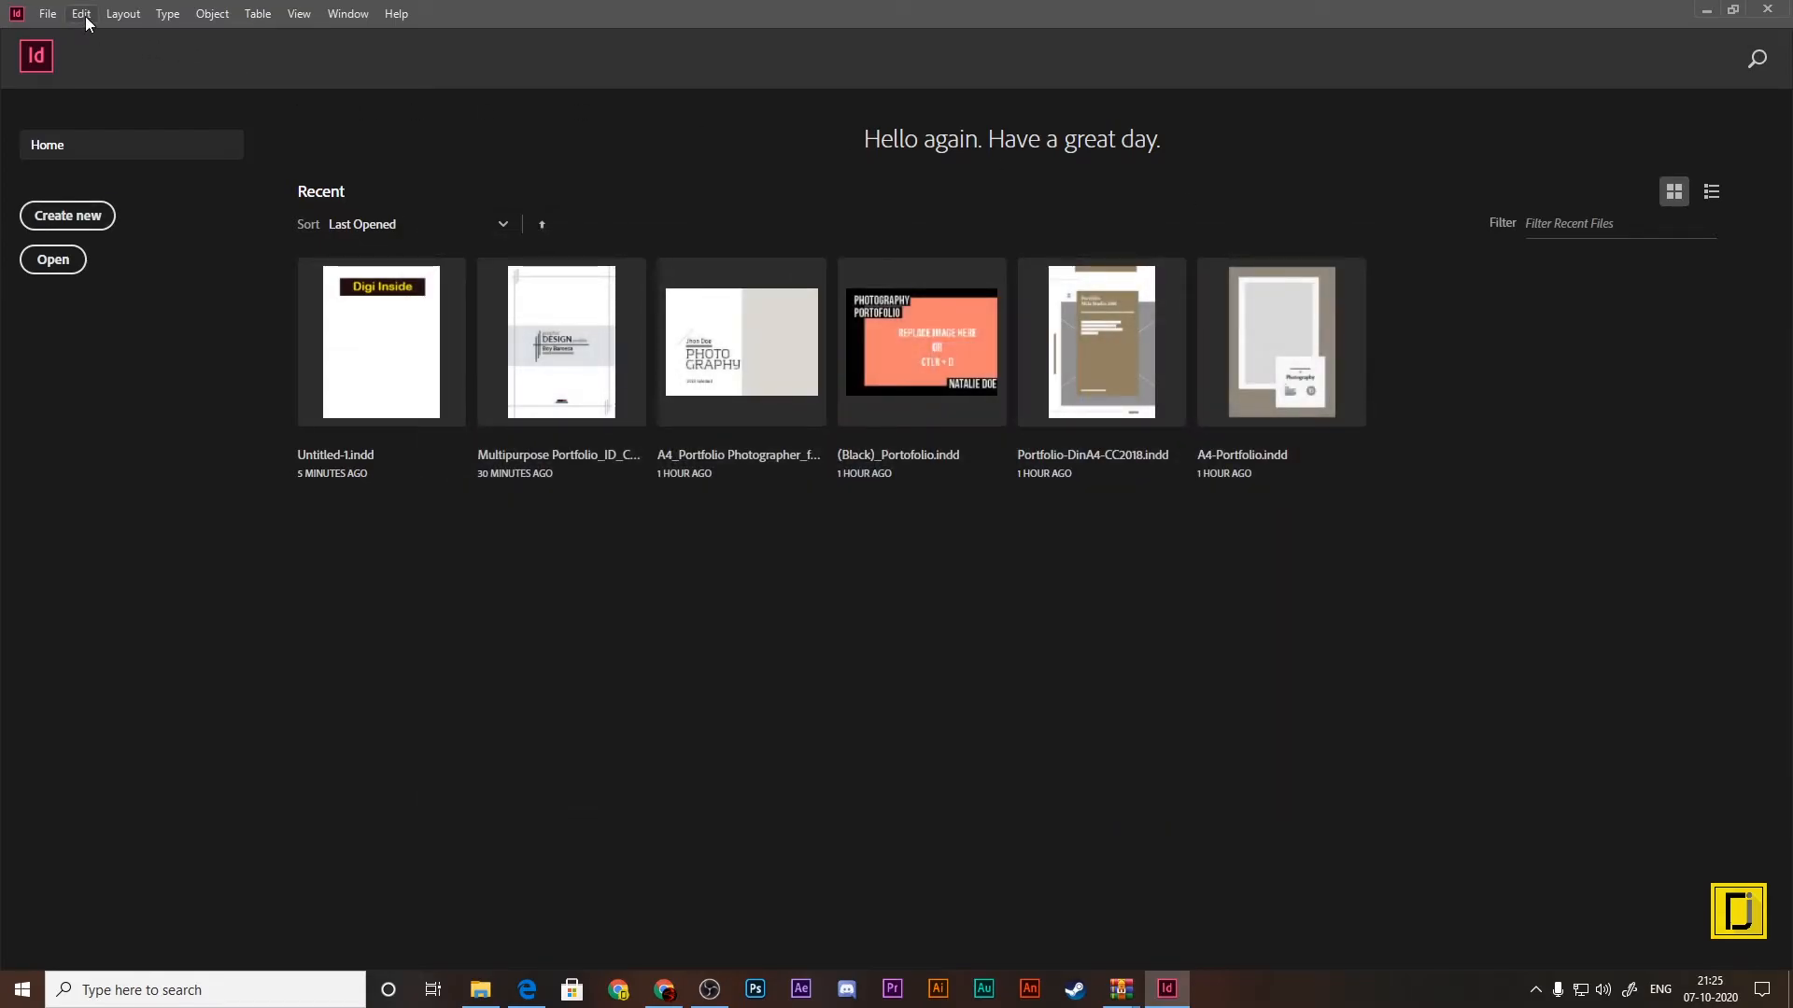
click(82, 14)
mouse_move(123, 13)
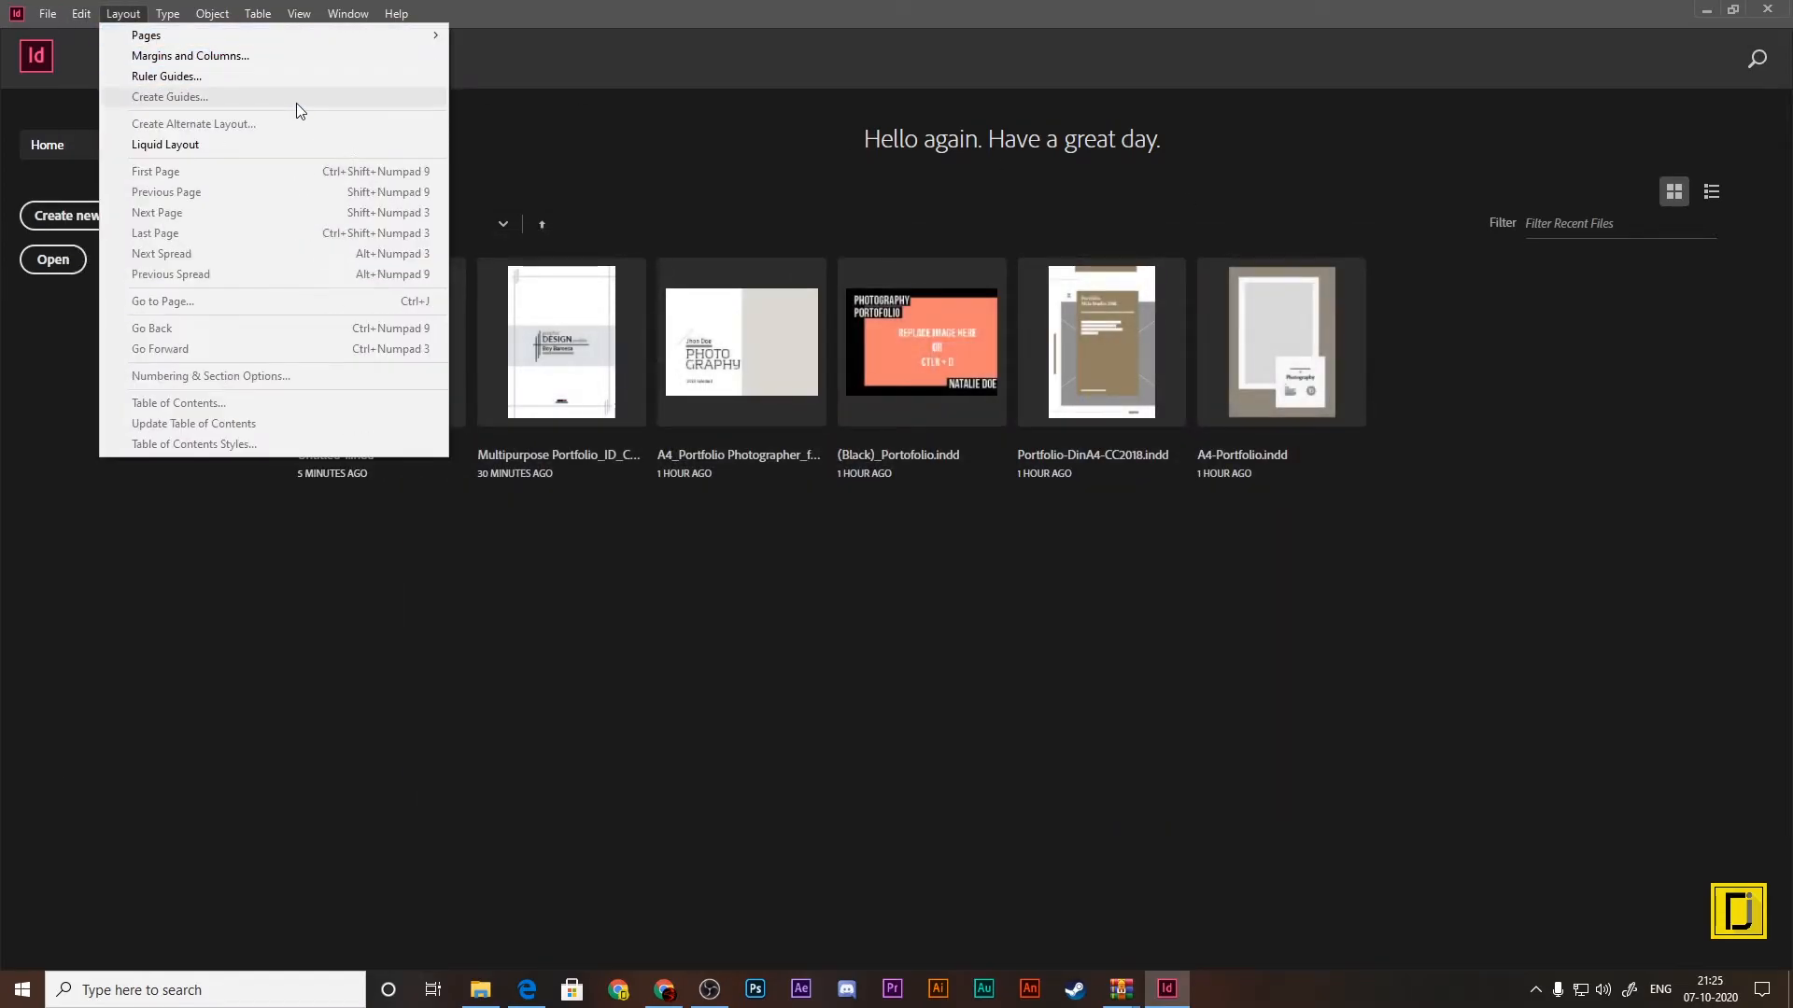
click(584, 112)
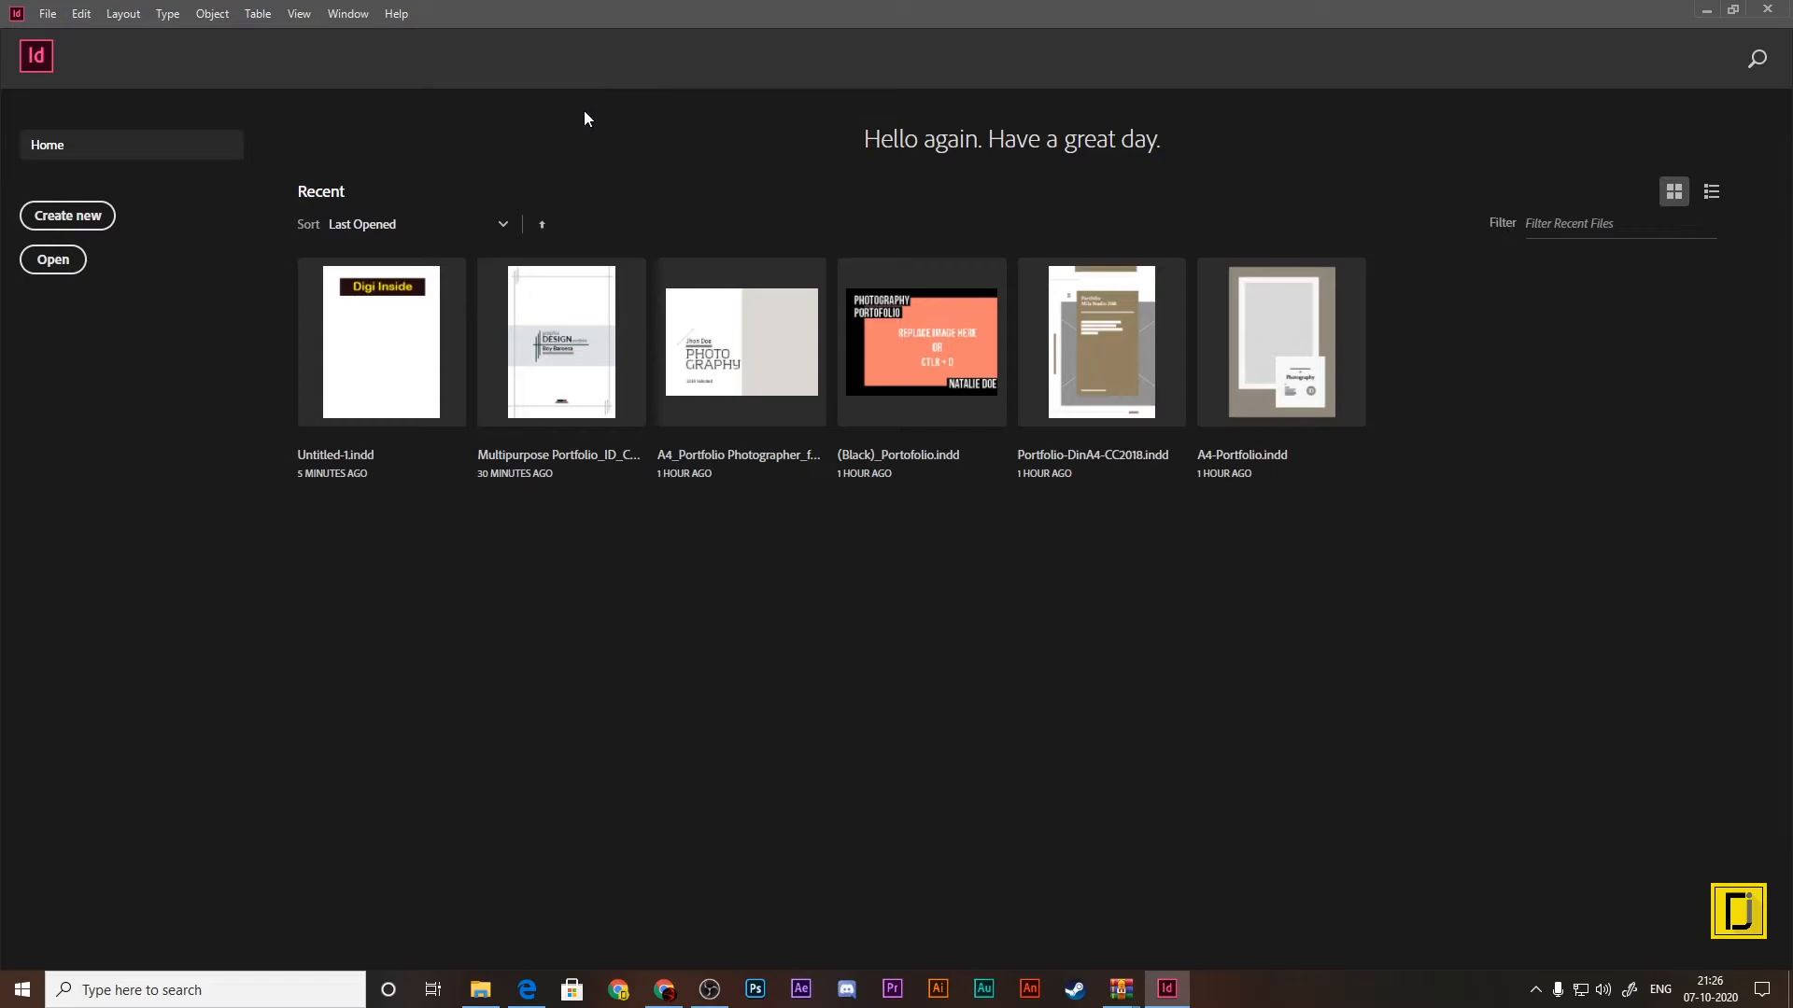
Step: Open the [Default] document preset for editing and set its number of columns to 2
click(87, 15)
mouse_move(58, 15)
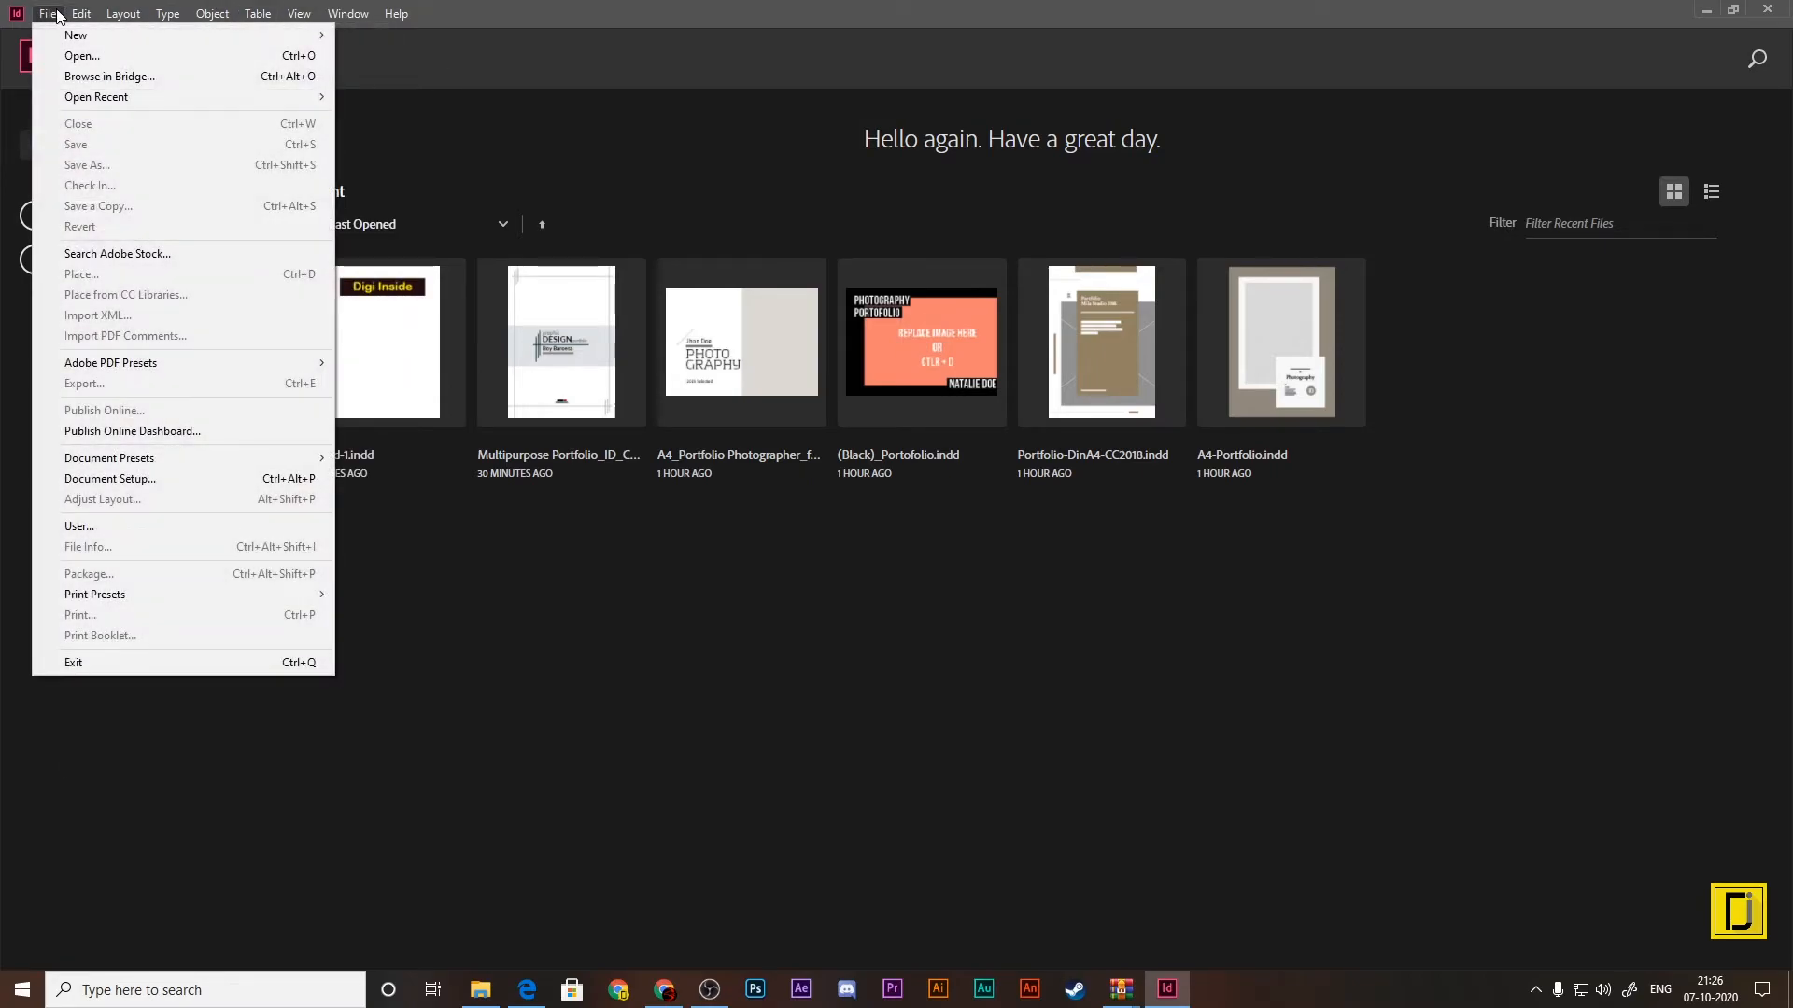
mouse_move(190, 459)
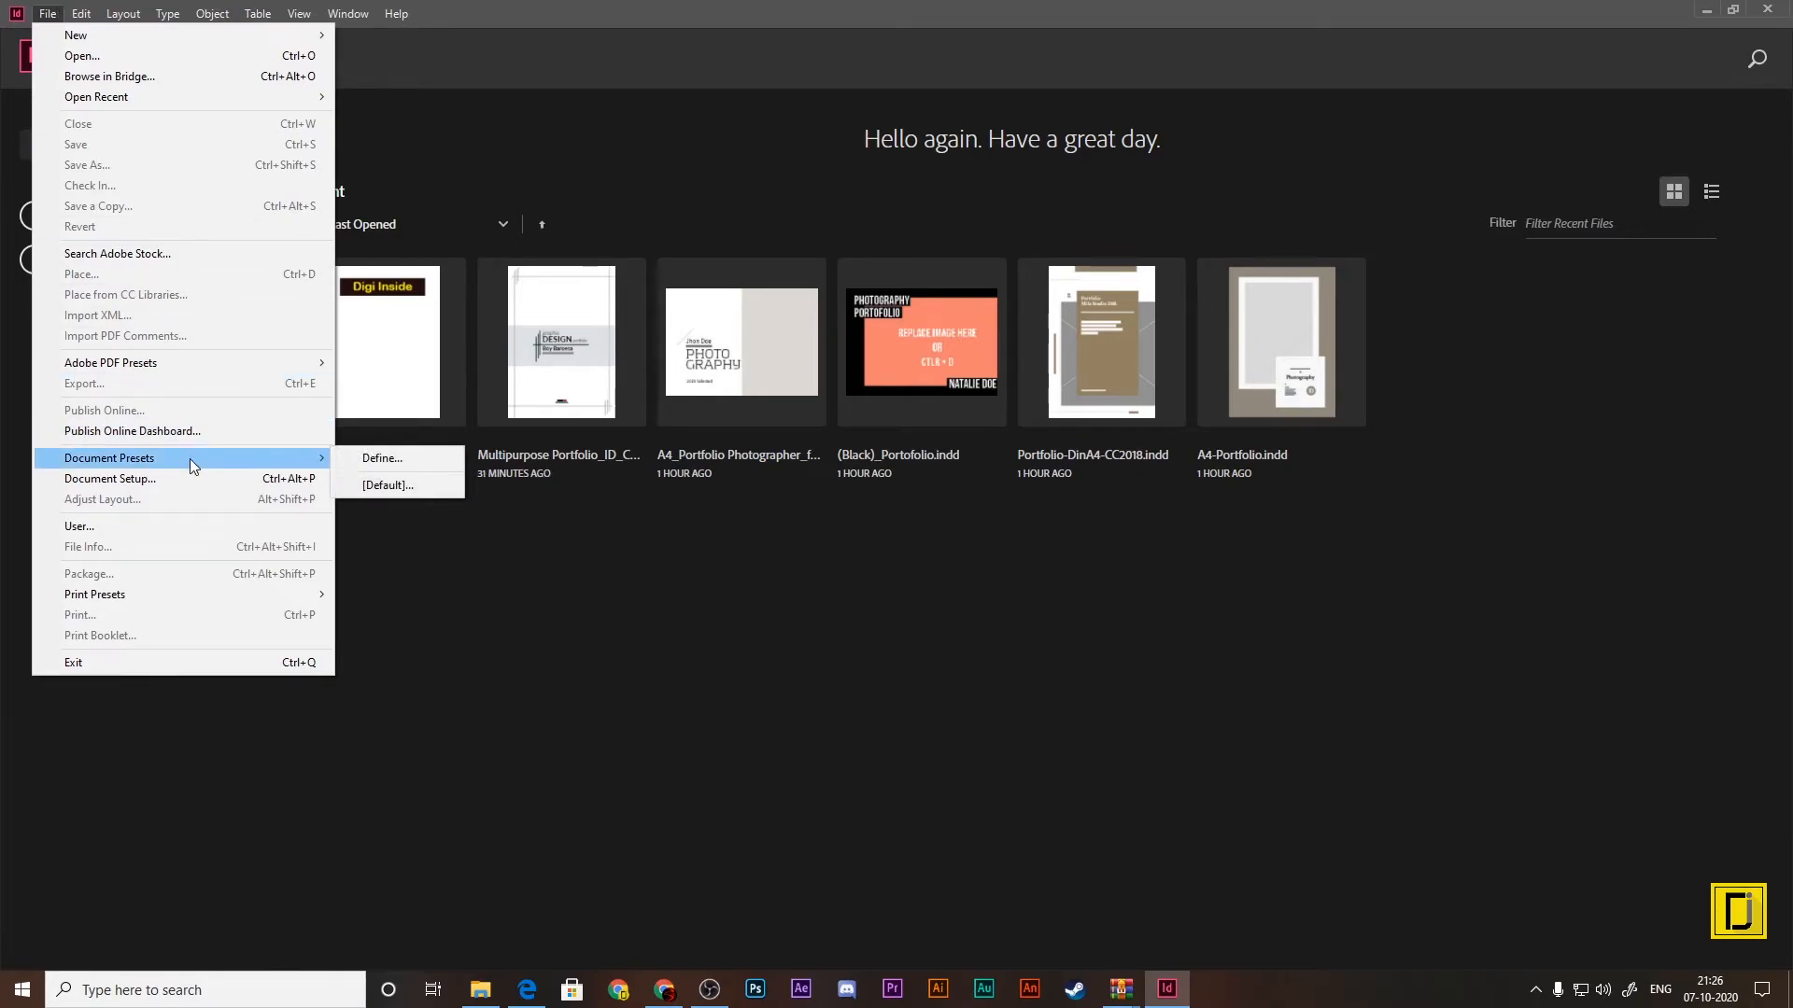
click(411, 462)
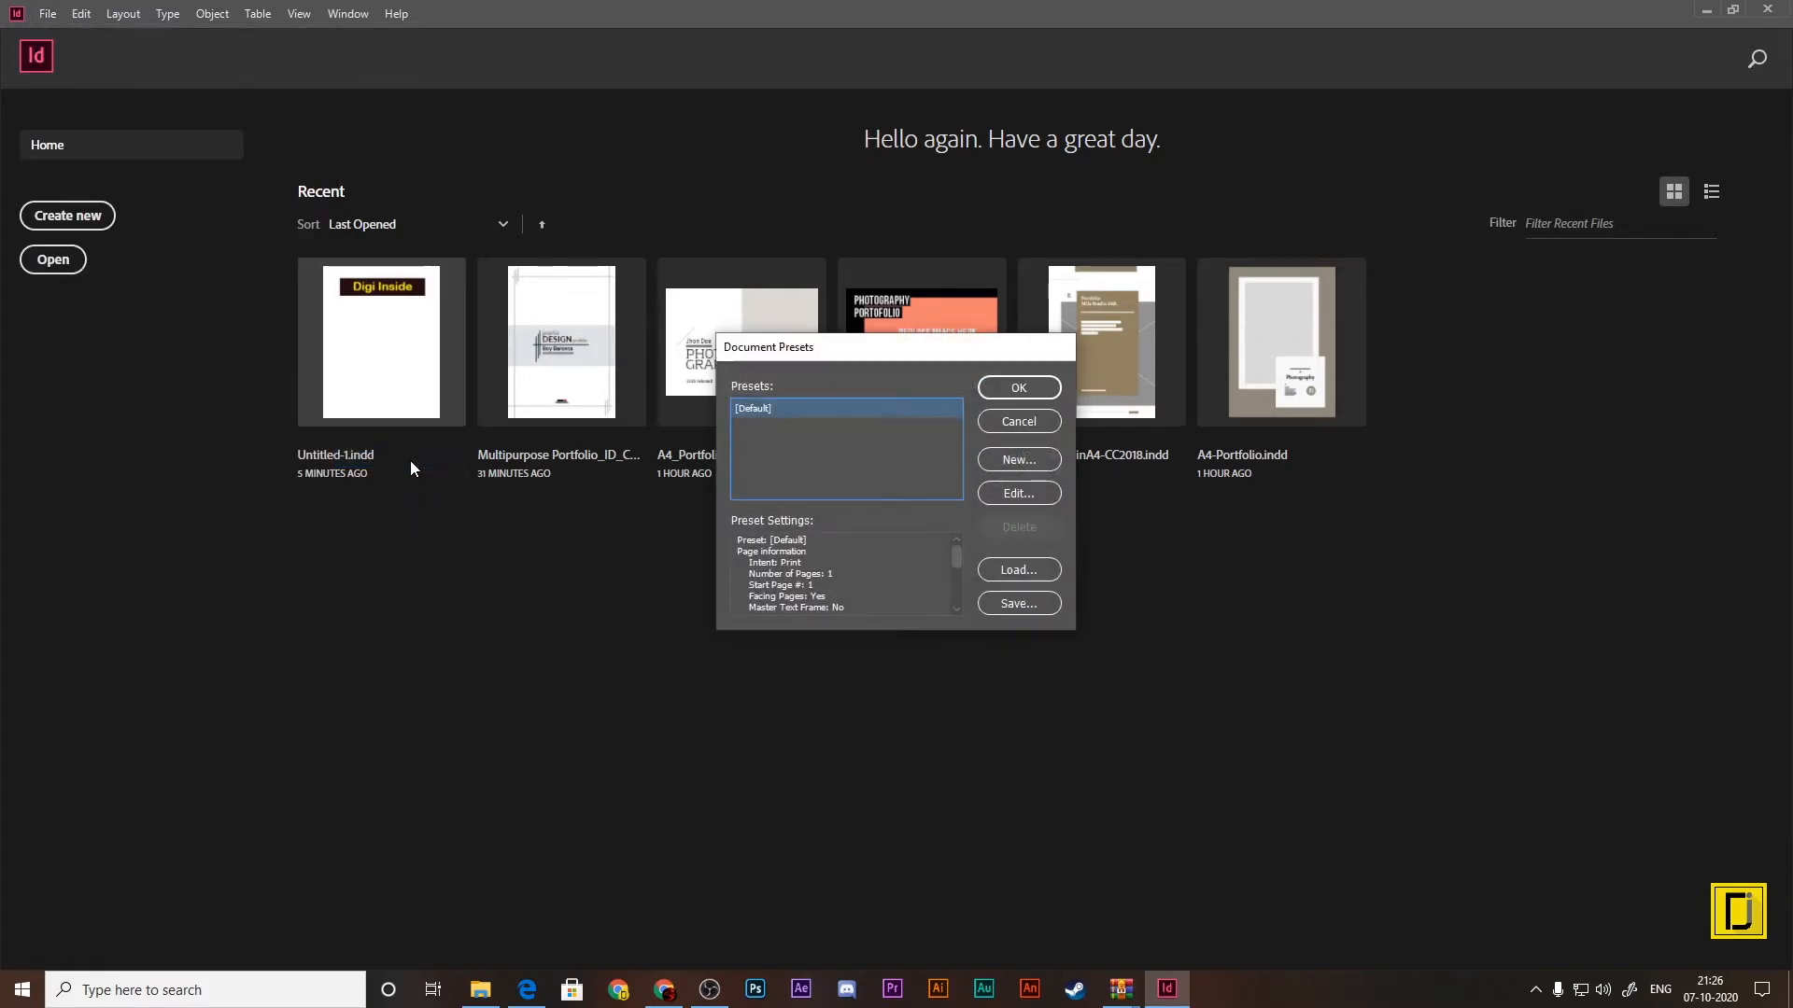
double_click(764, 409)
drag(888, 261, 630, 161)
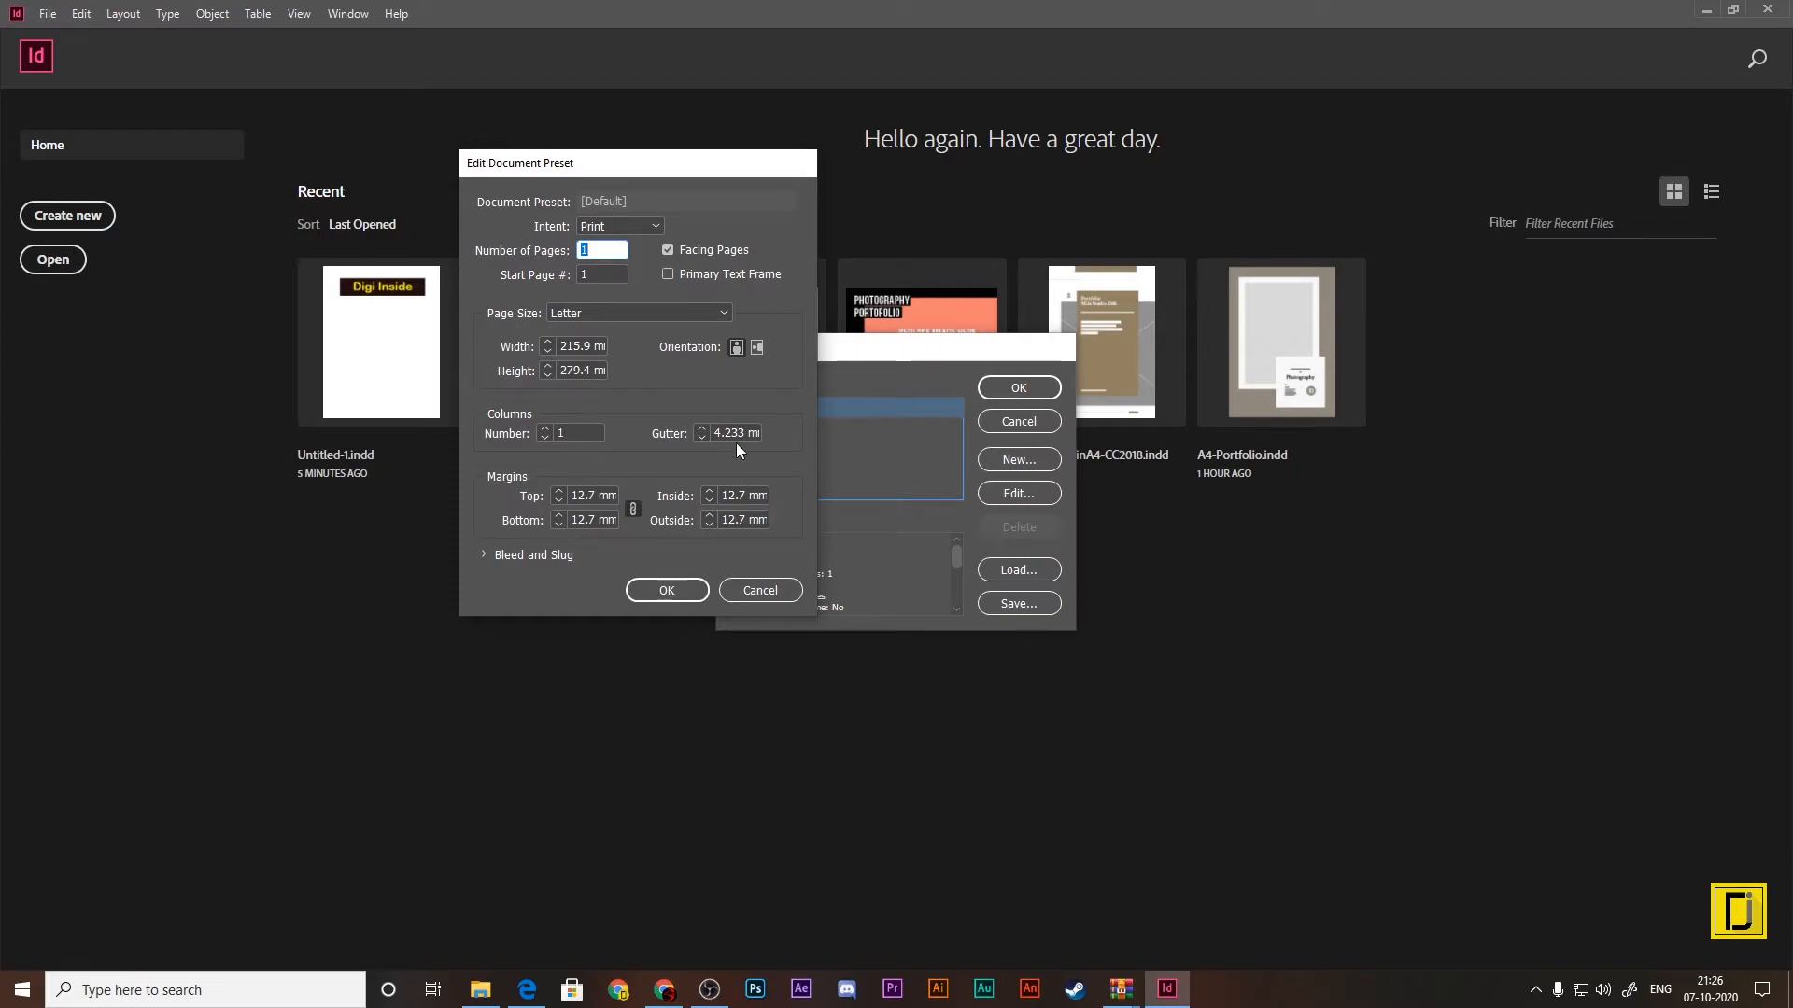
click(577, 435)
text(2)
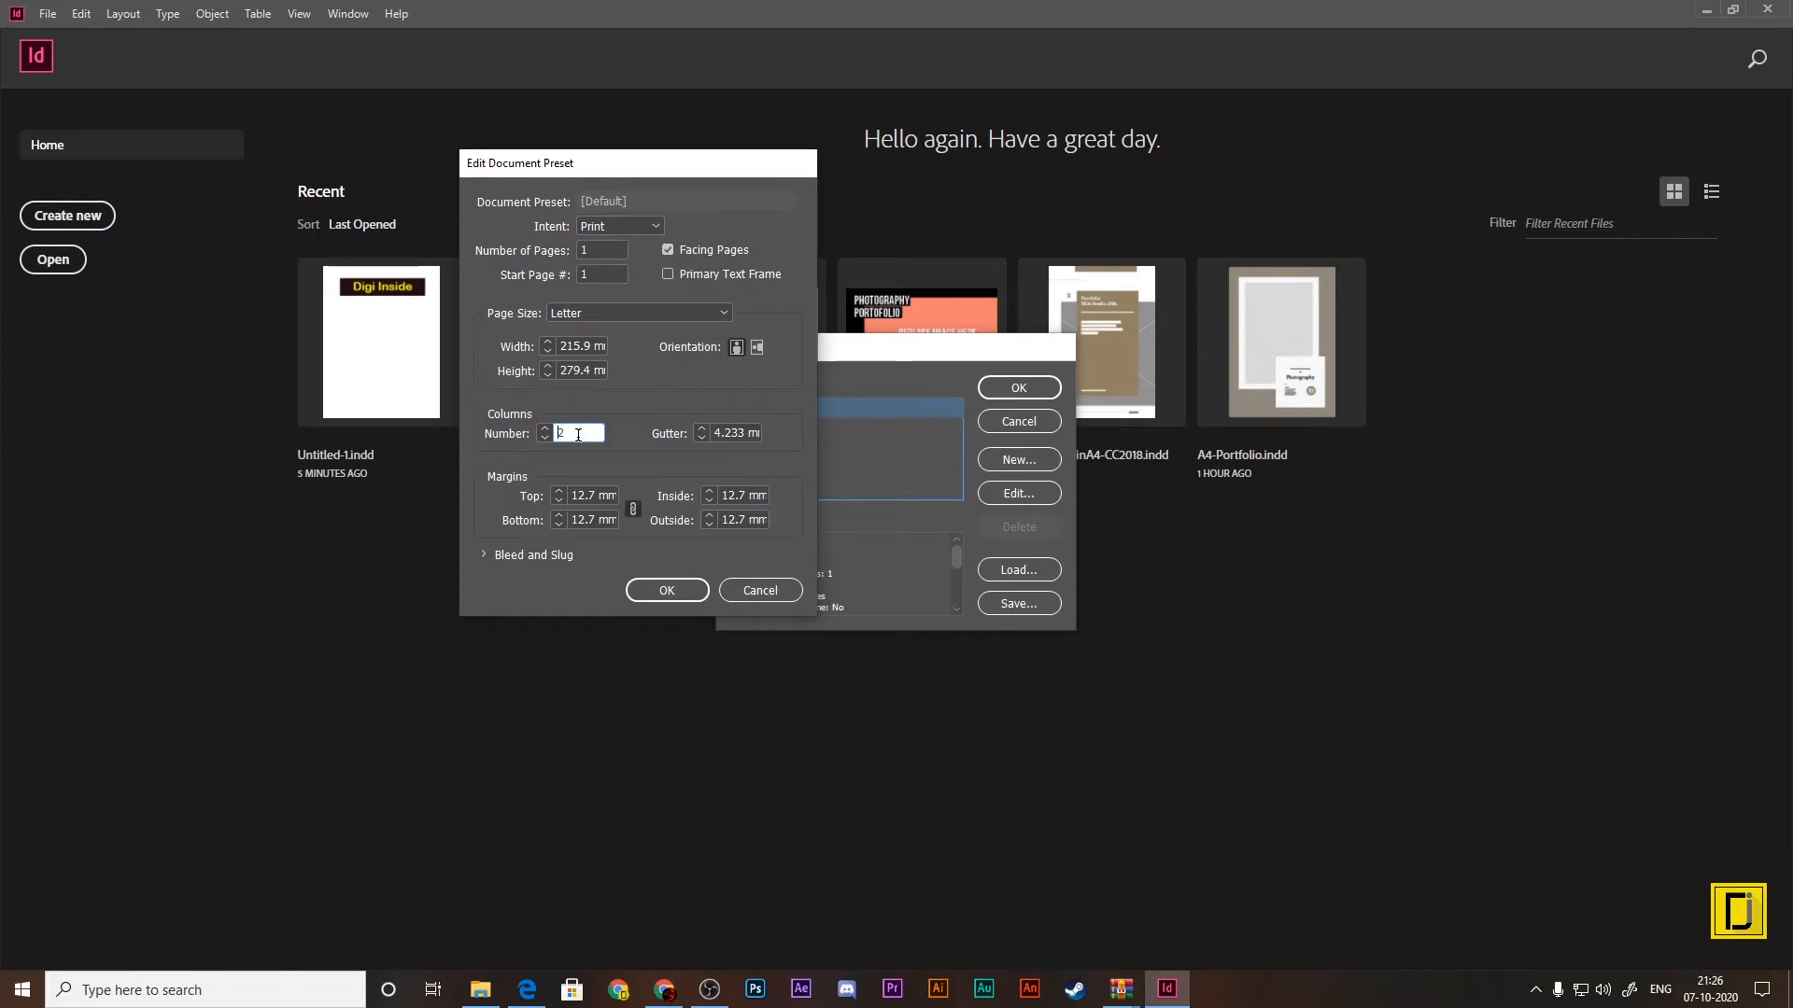
Step: Set the [Default] preset's bleed to 0.125 mm on all four sides and save the document preset changes
click(487, 553)
click(574, 614)
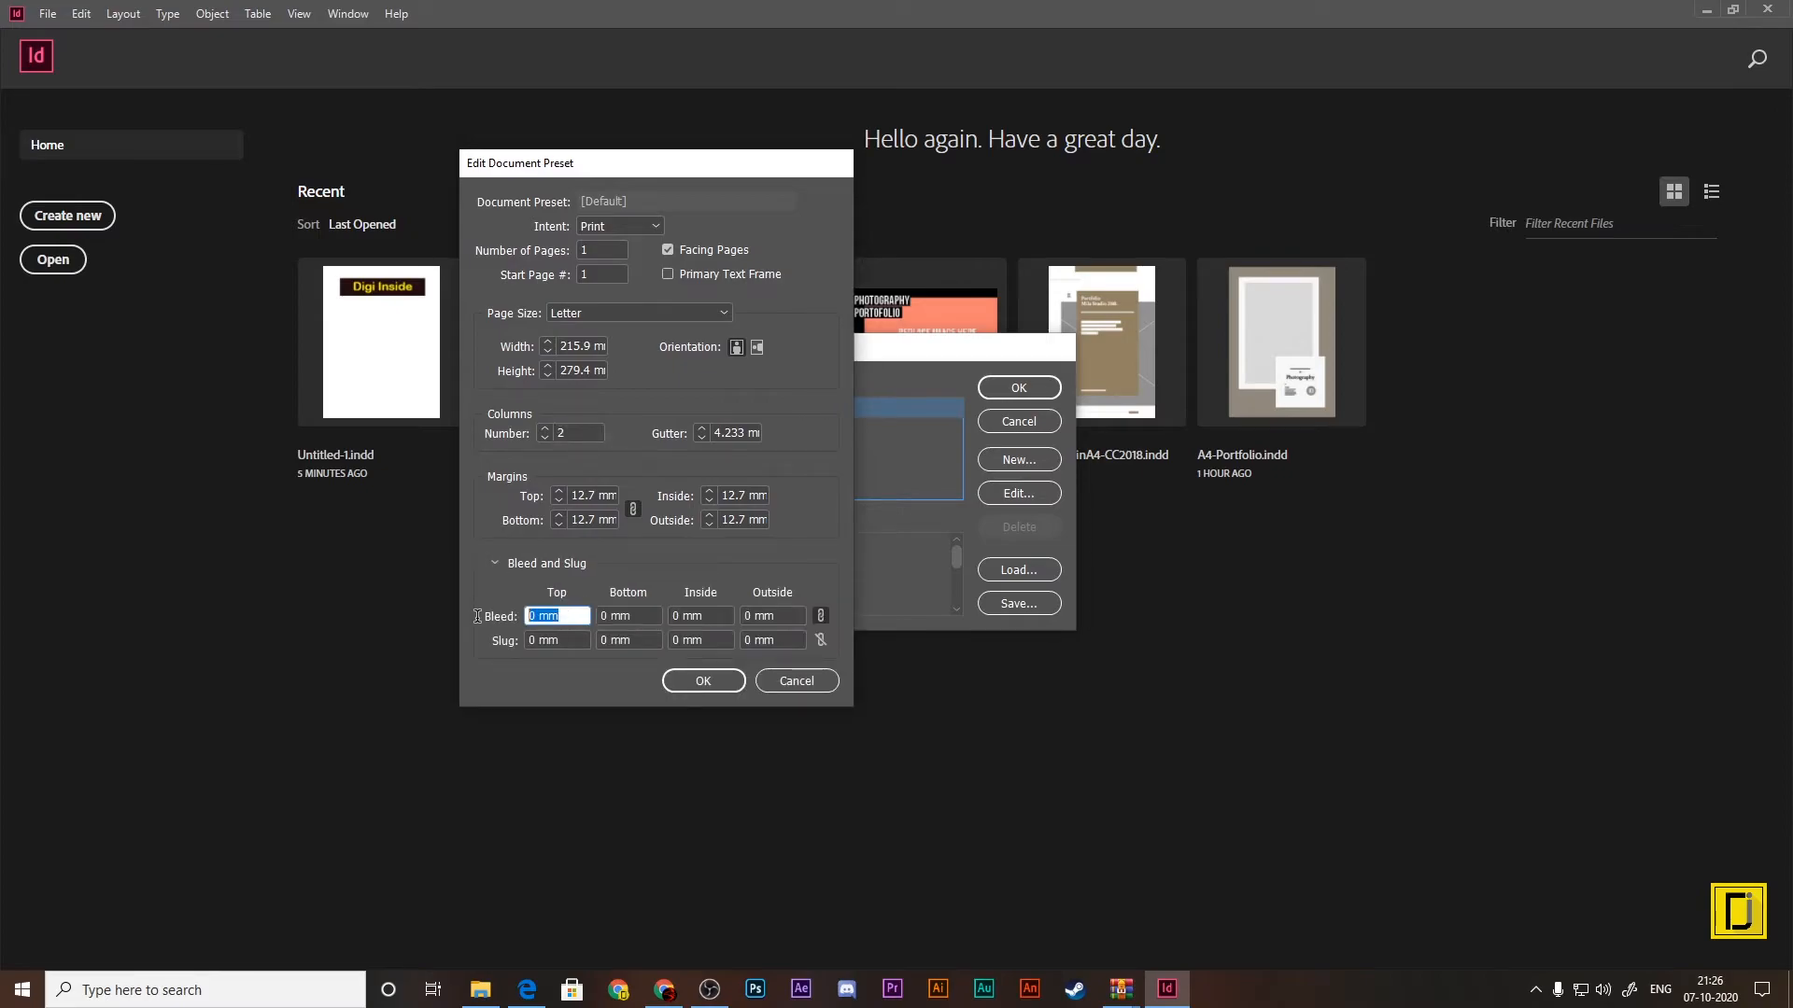
text(.125)
click(648, 639)
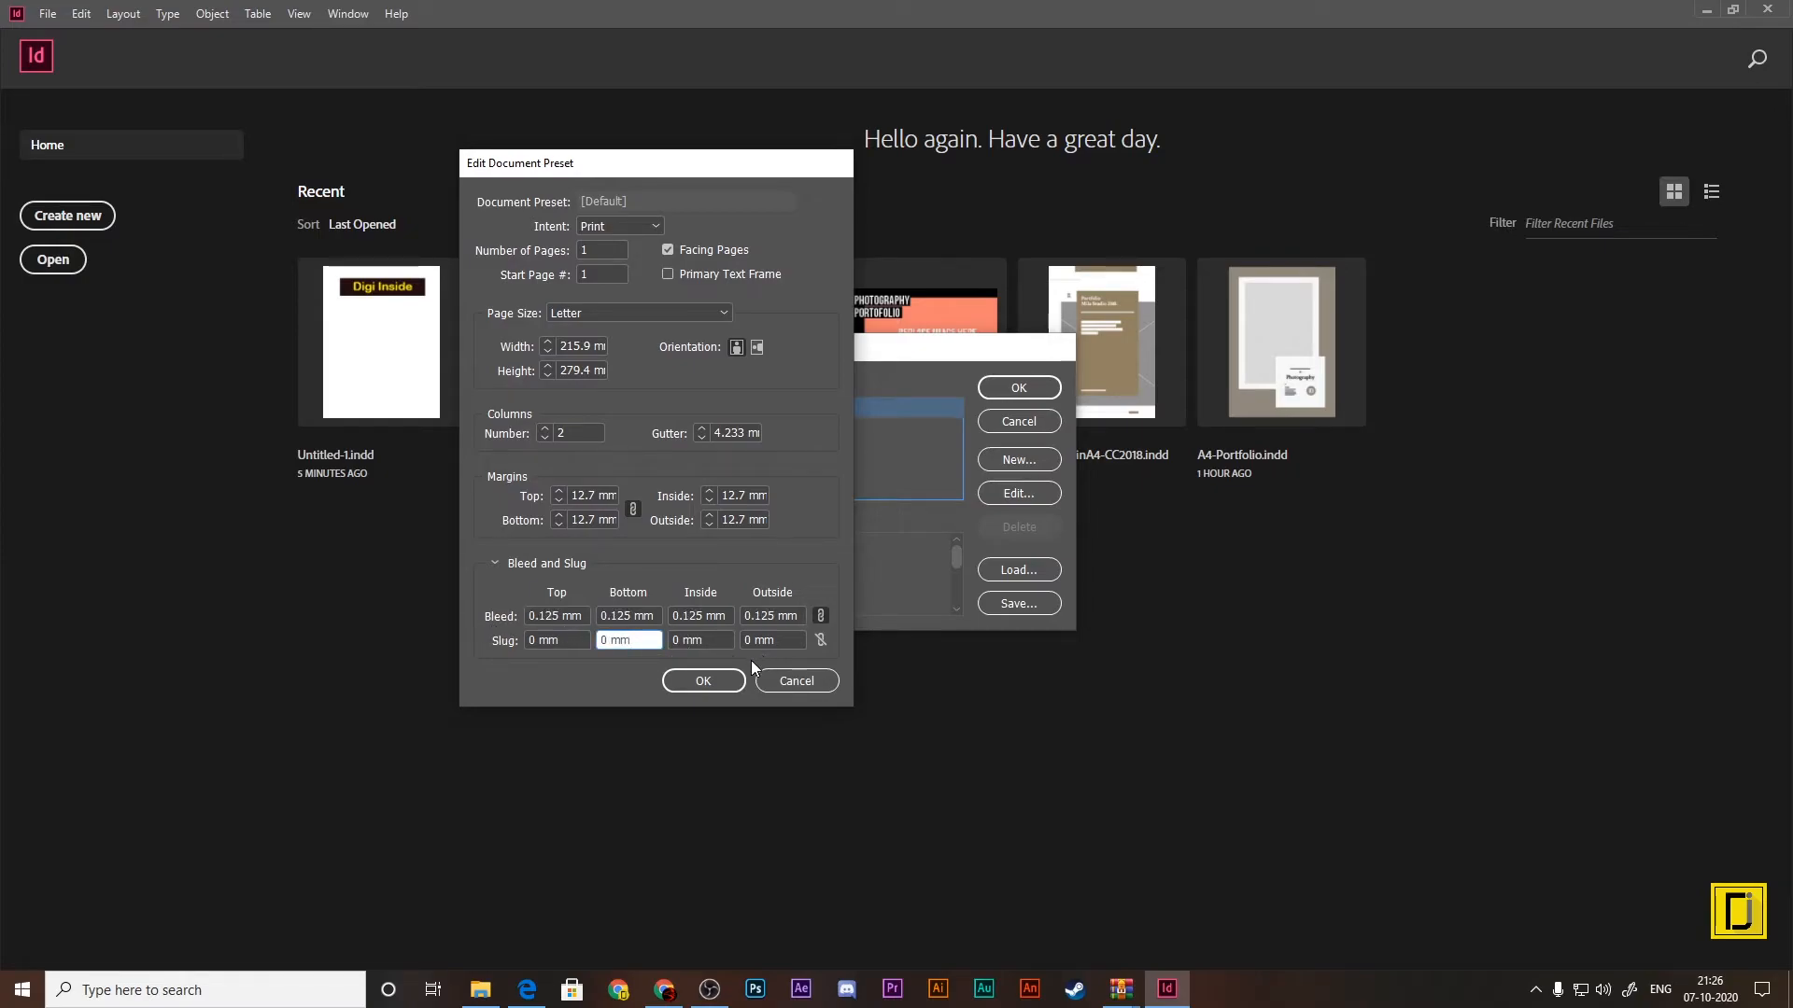
double_click(723, 432)
click(716, 434)
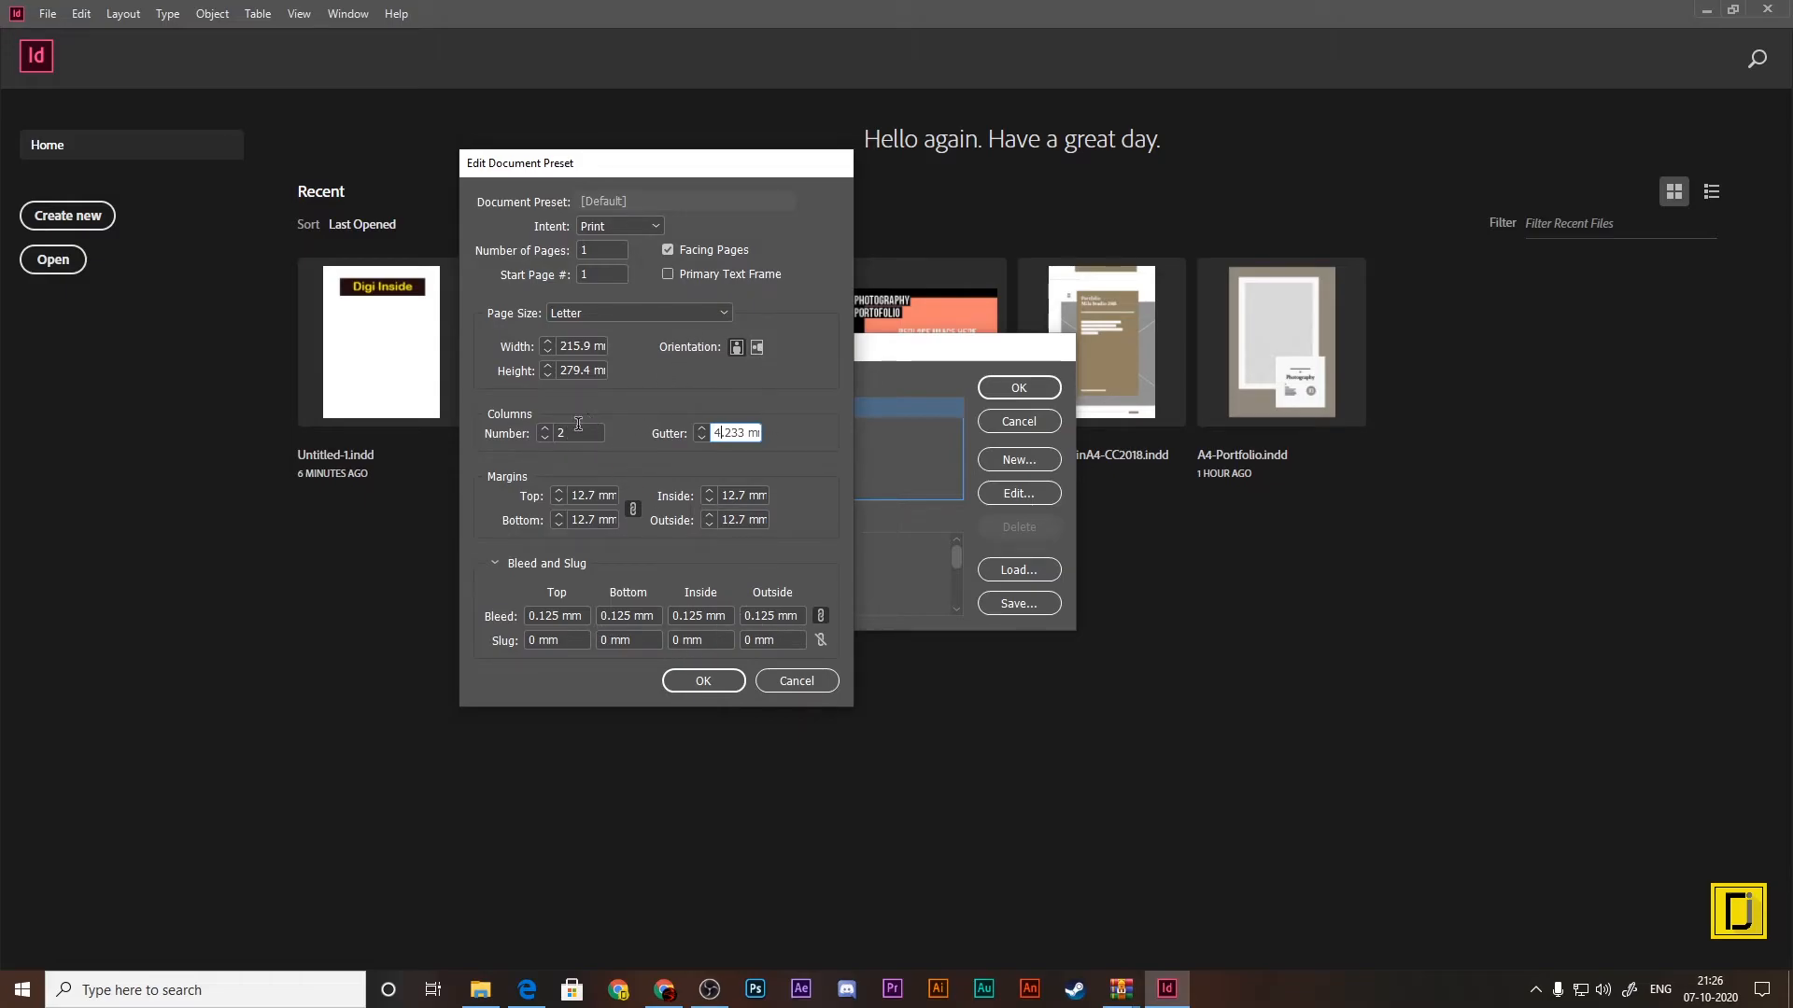
click(702, 681)
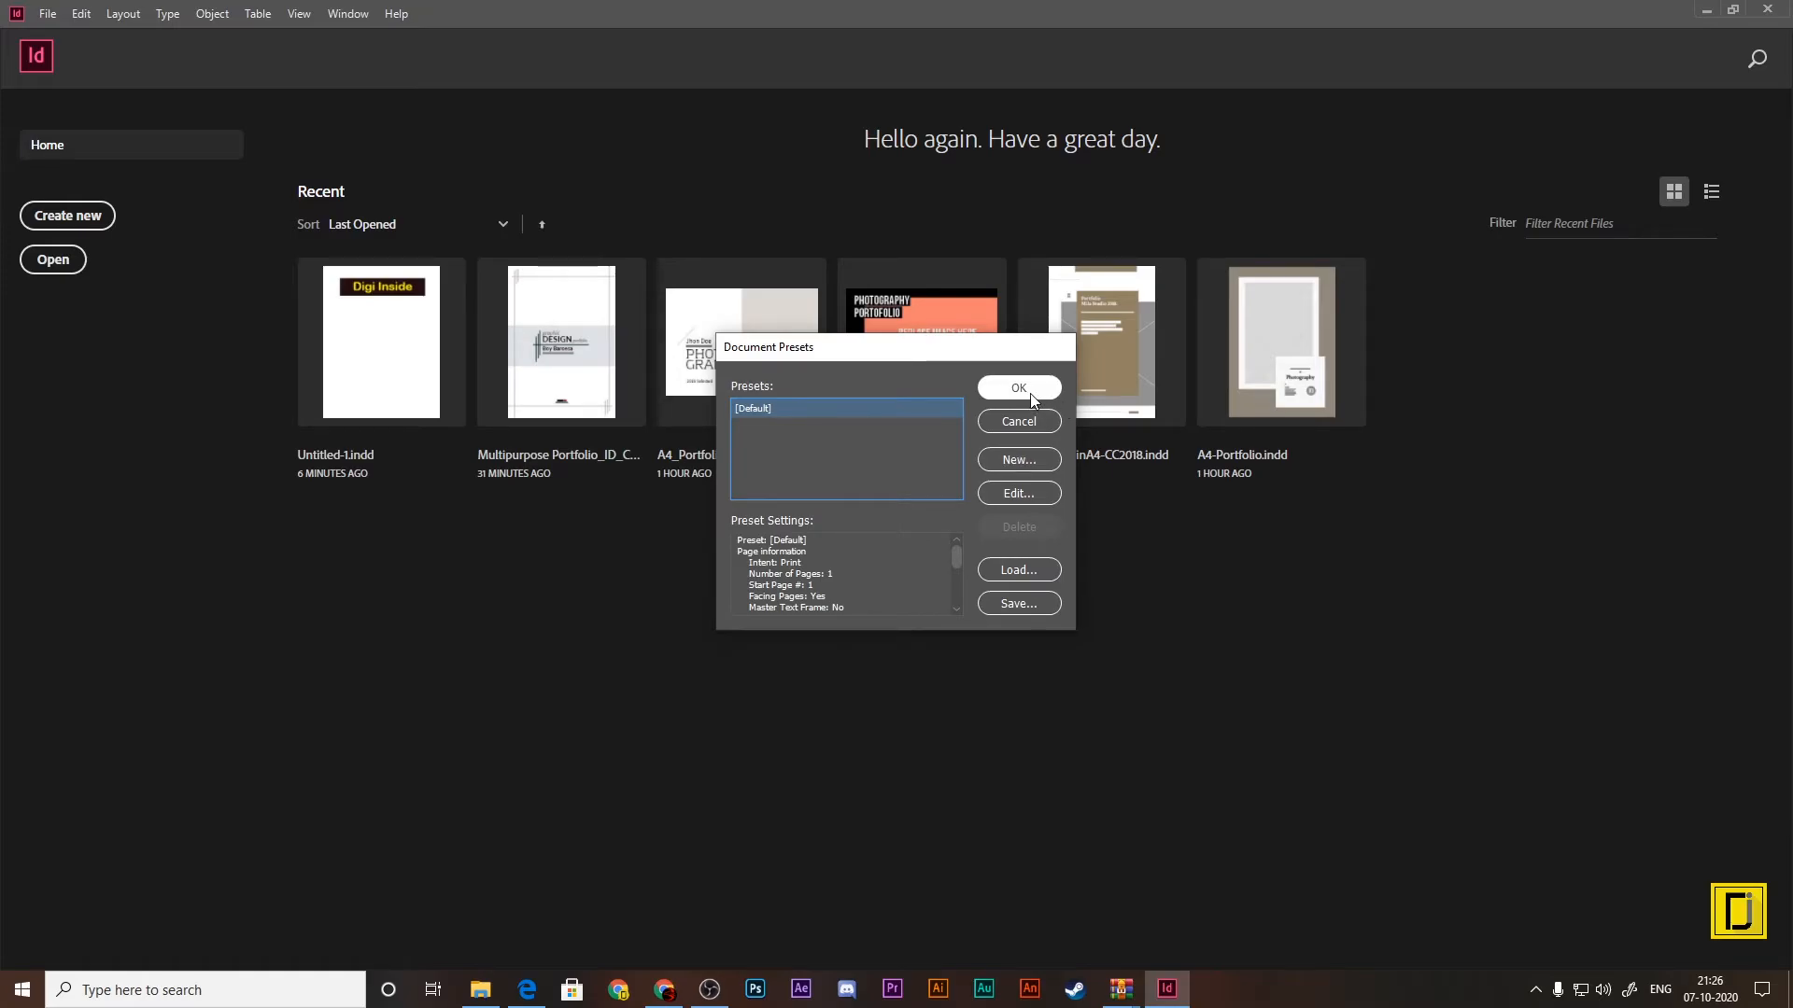
click(1033, 394)
Step: Check the columns, bleed and slug of the Letter - Half and Tabloid print presets in the new document setup
click(84, 221)
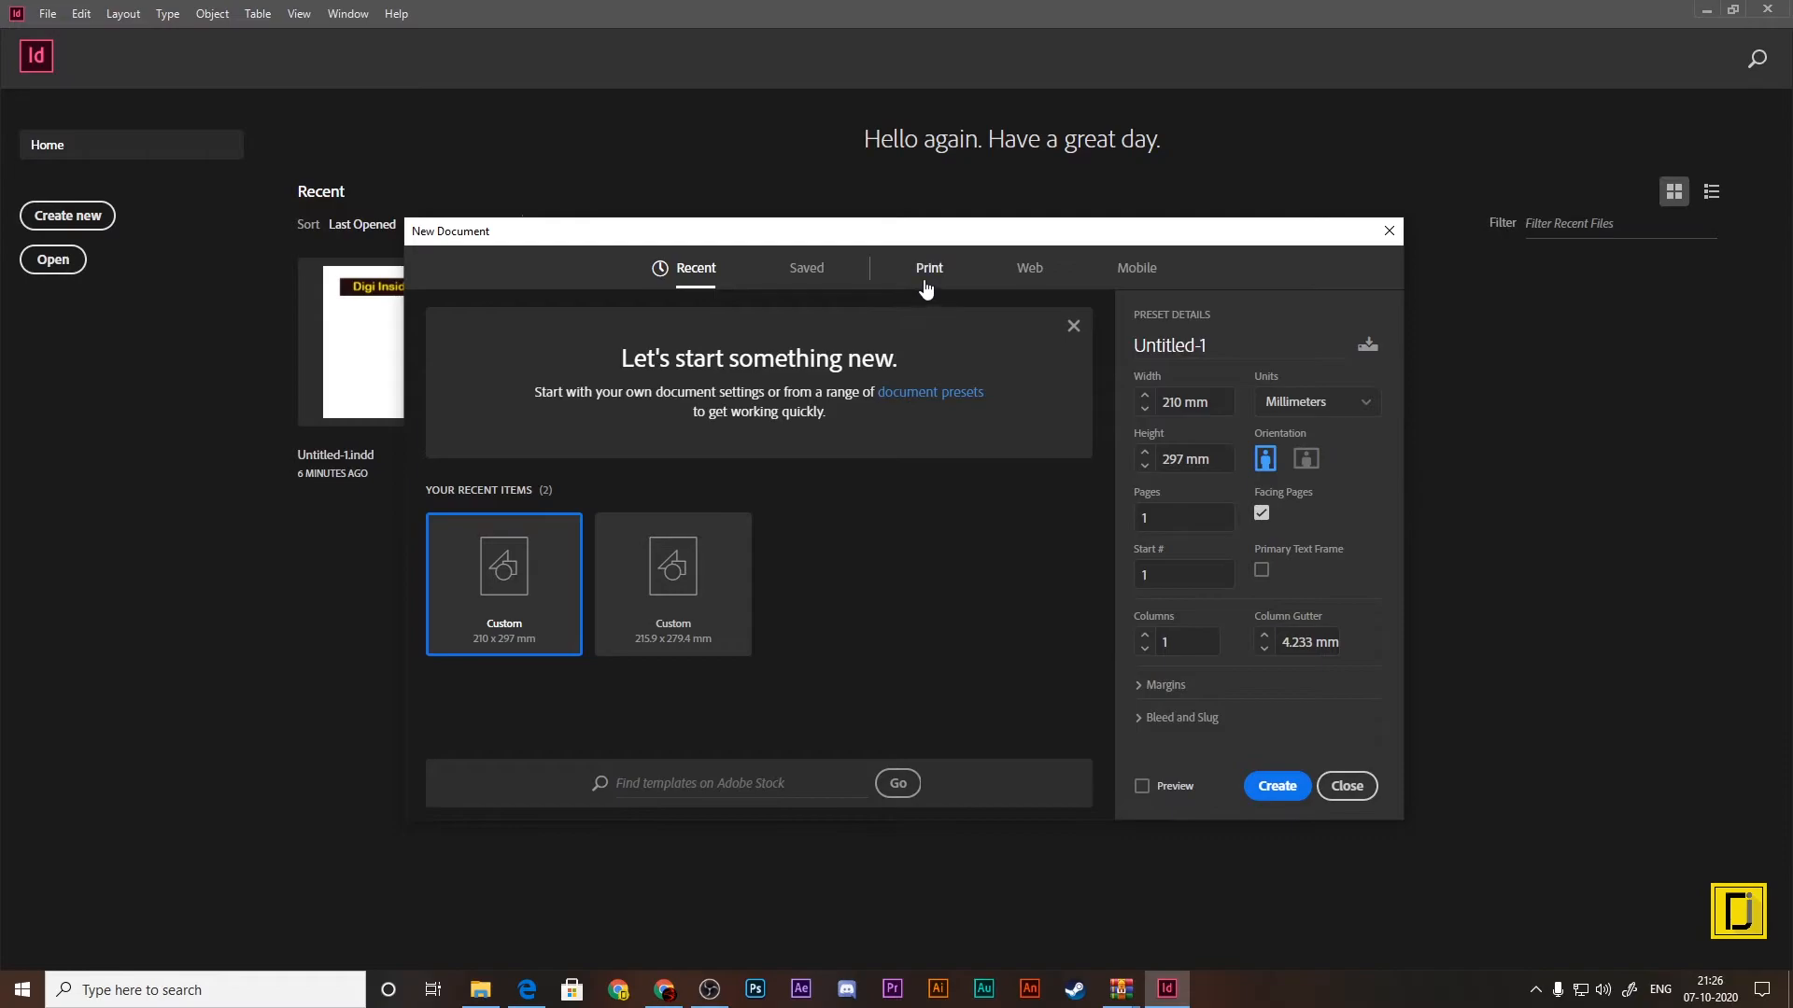
click(926, 286)
click(1012, 400)
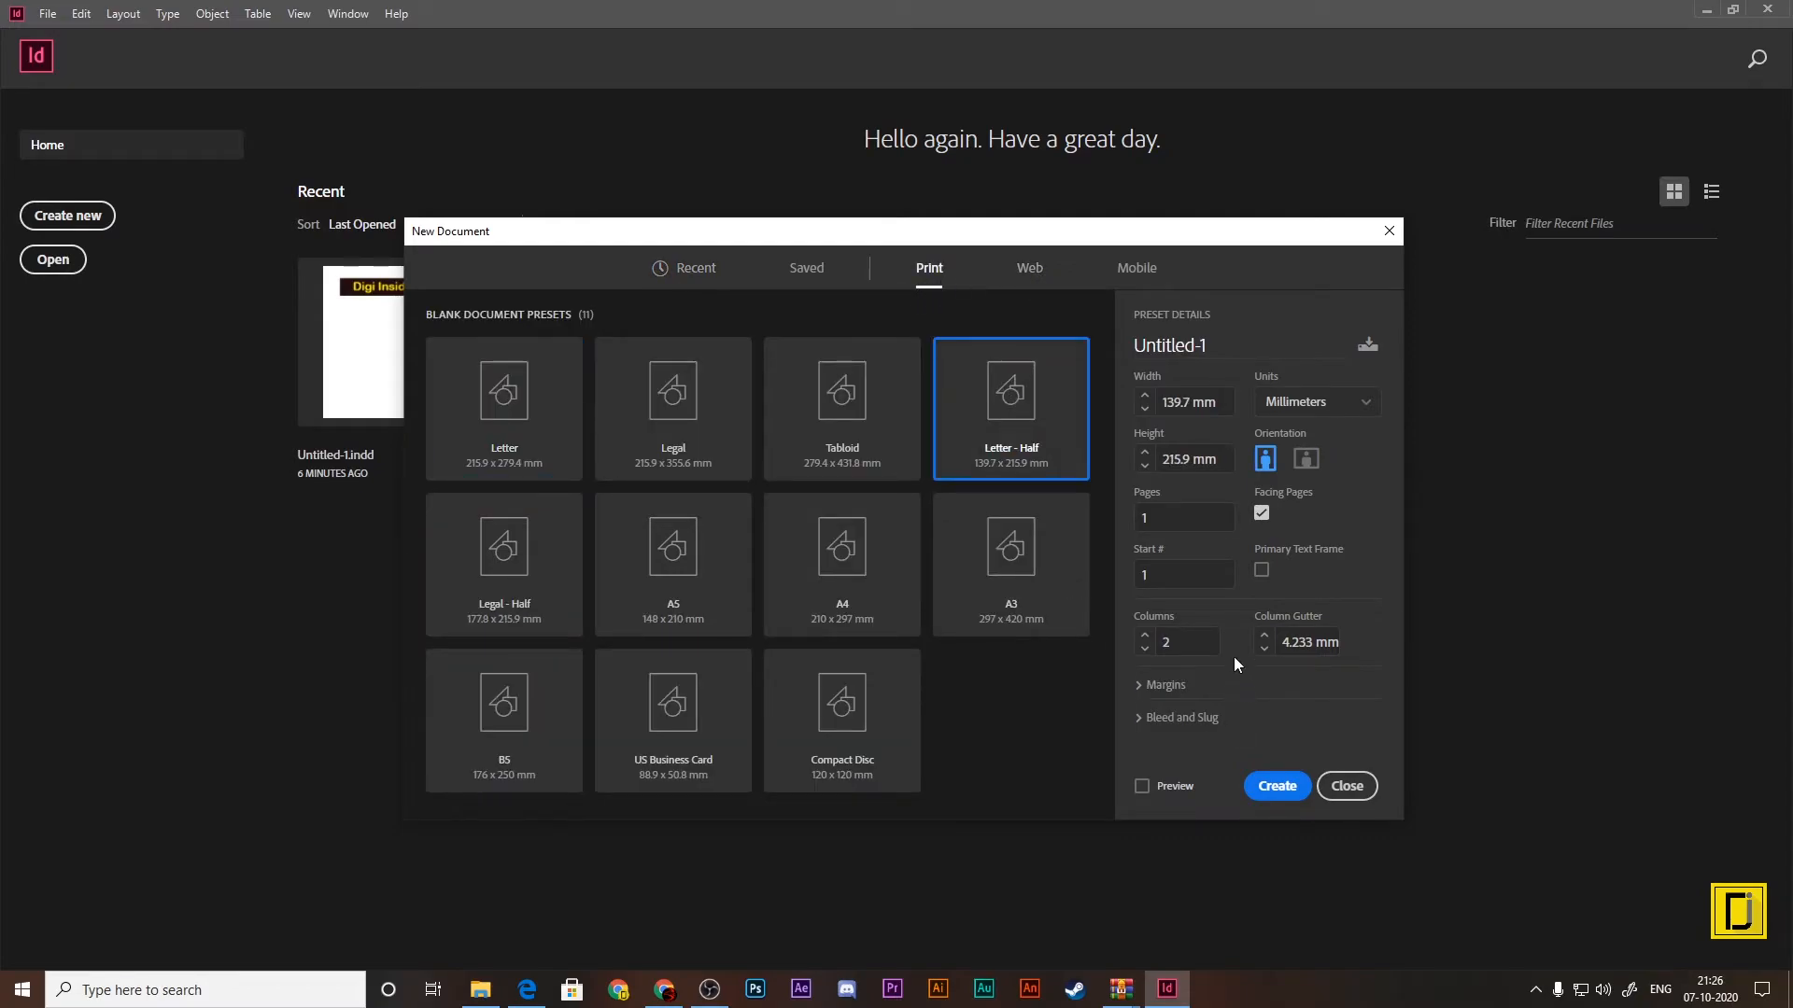
click(1149, 718)
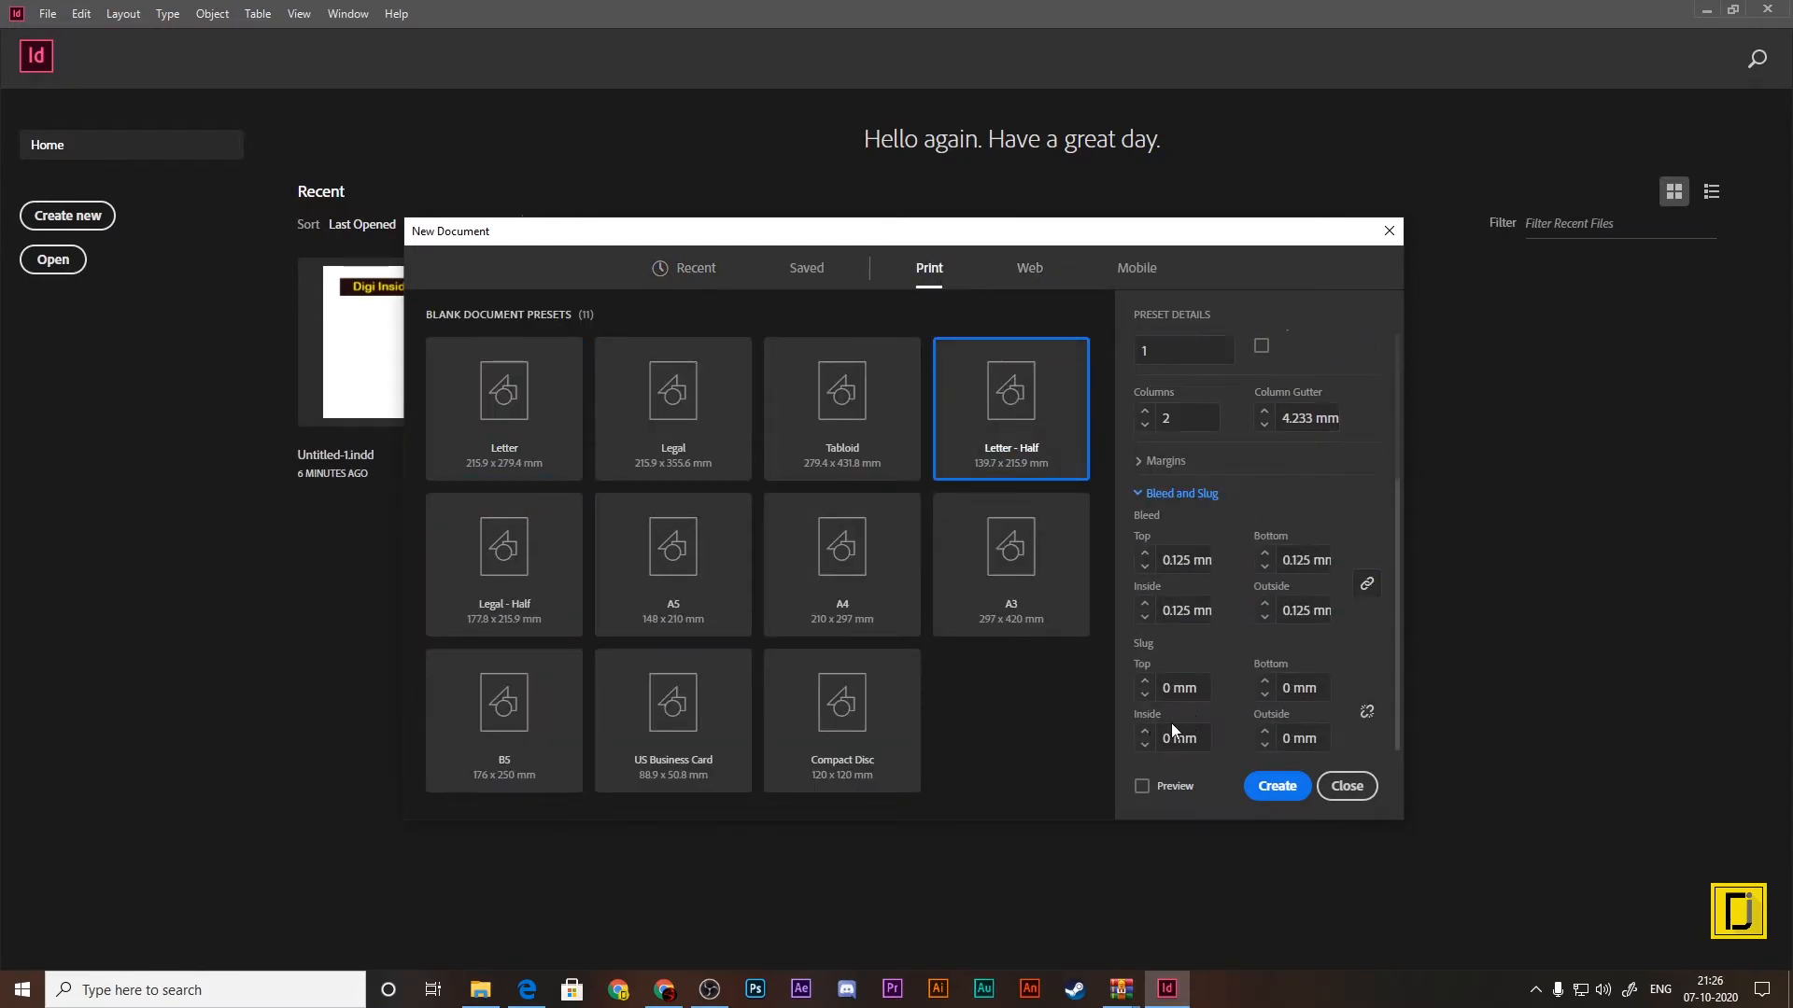
click(841, 390)
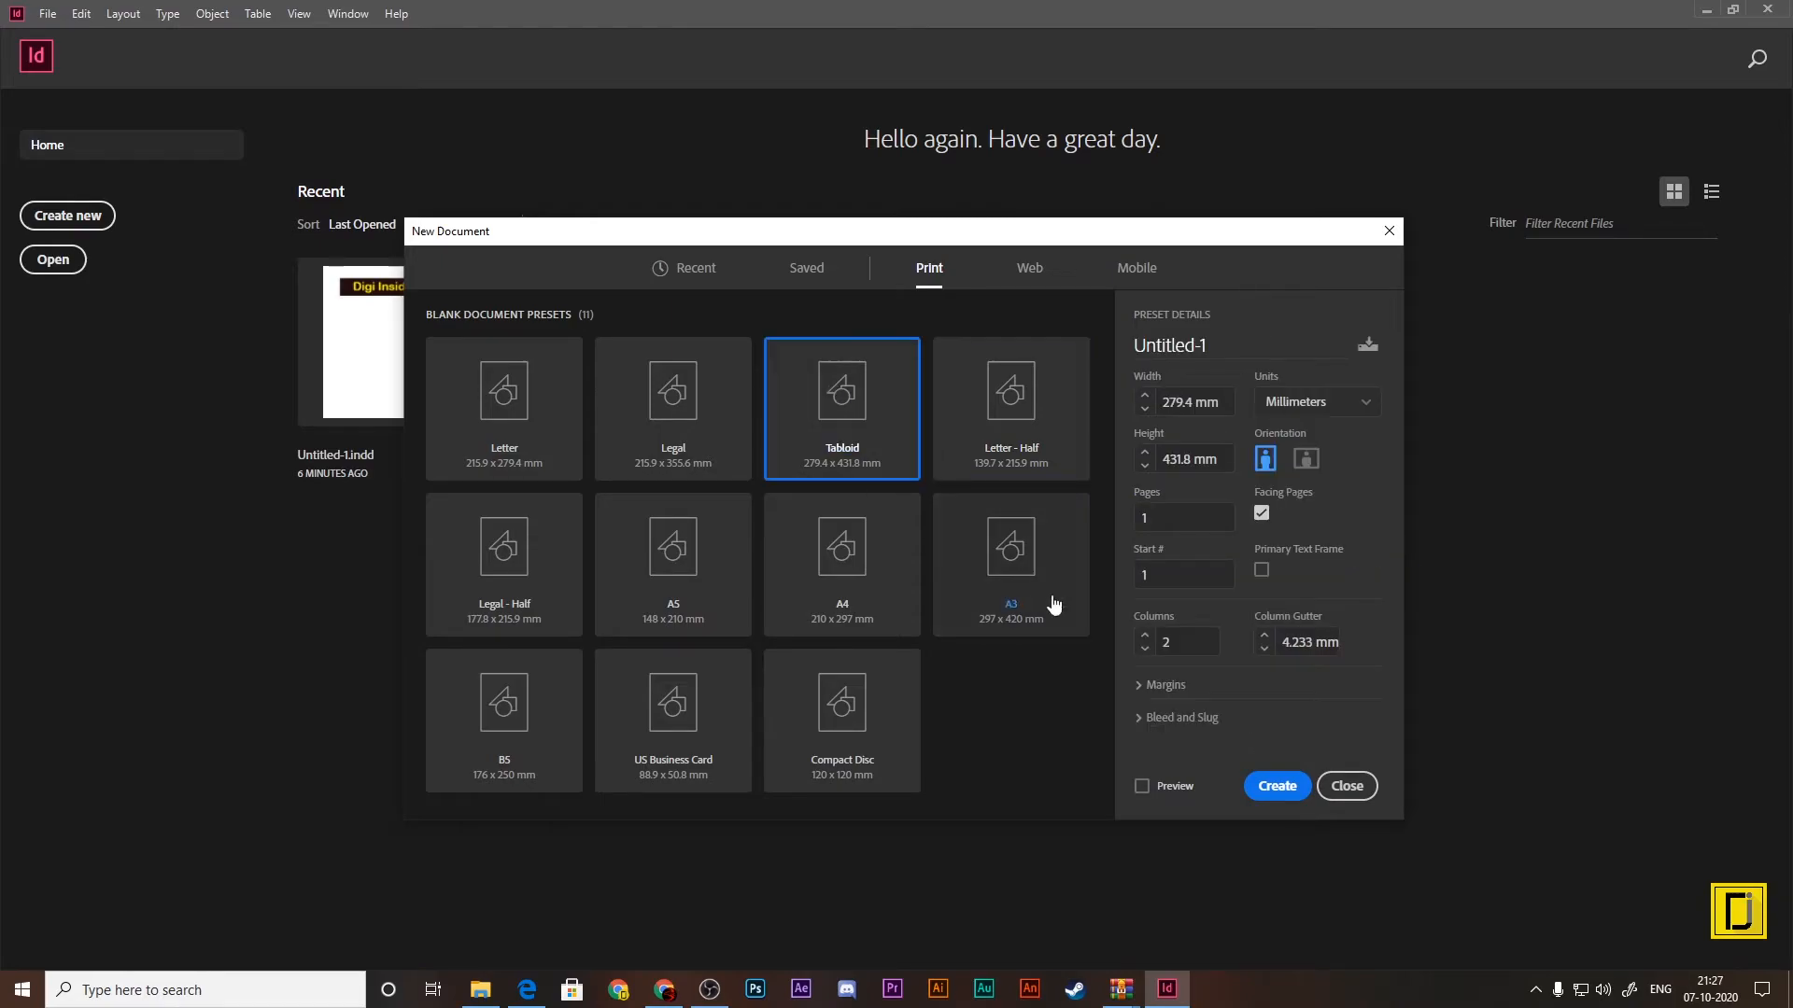
click(1140, 719)
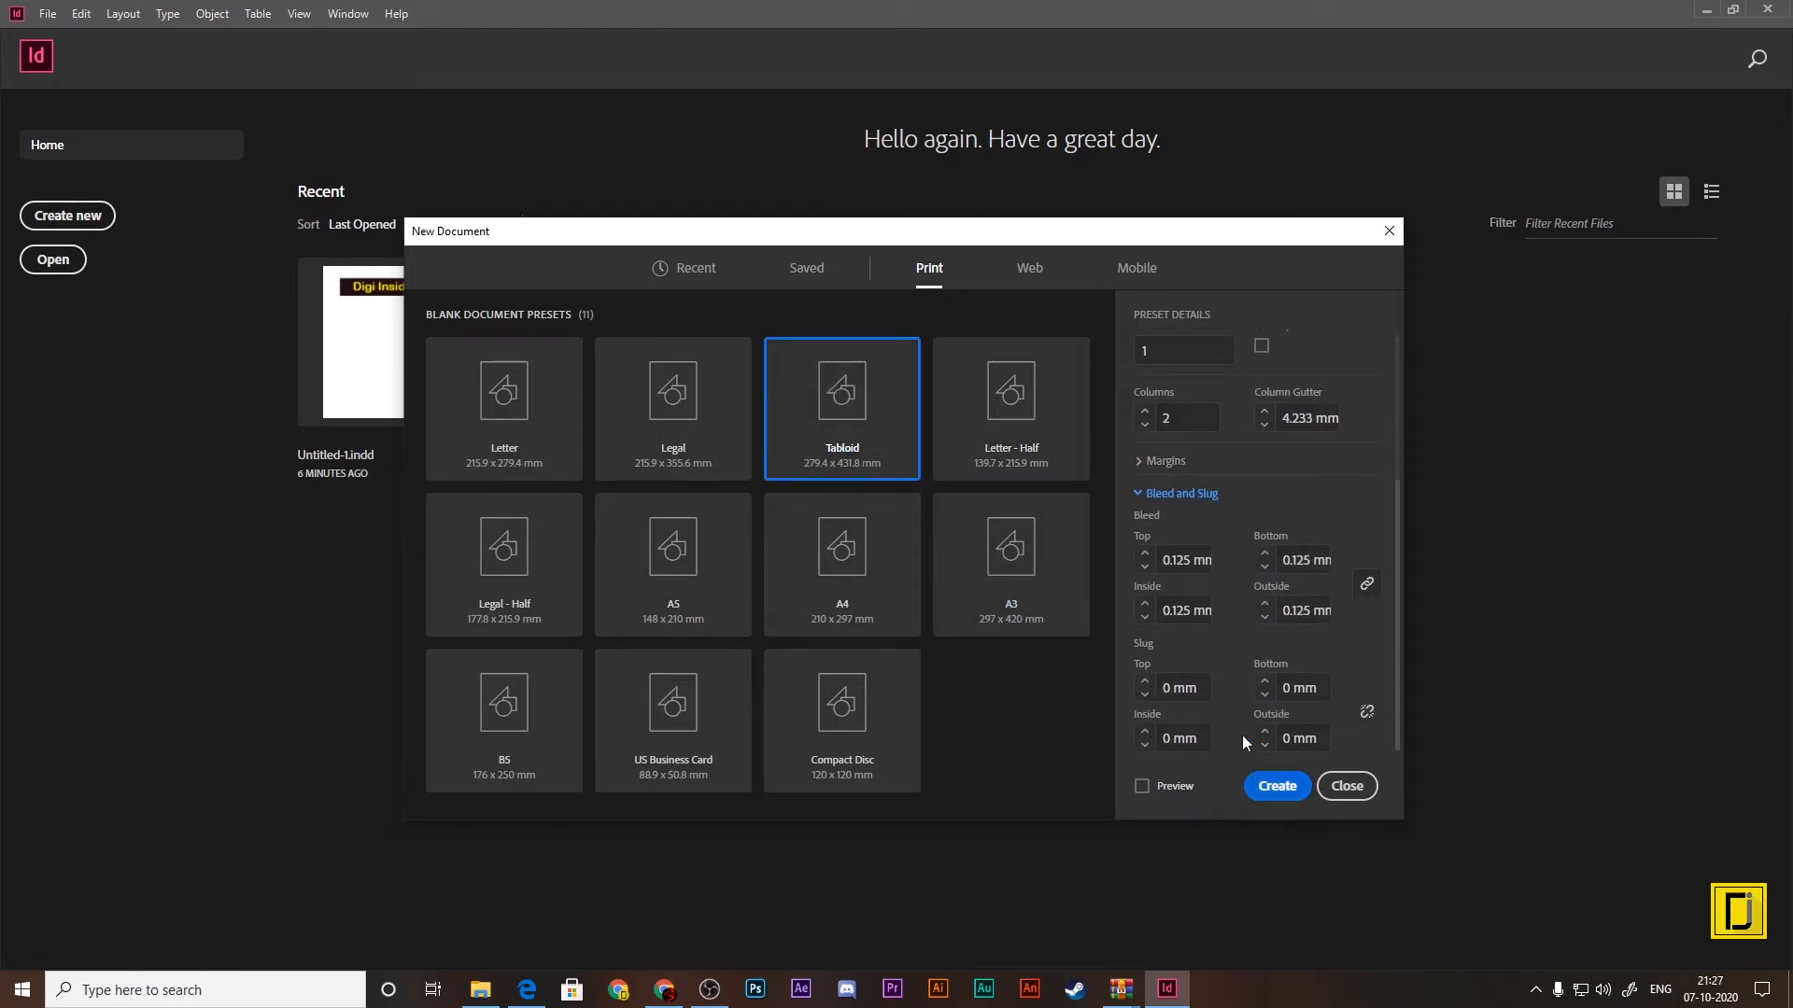
Step: Examine the Legal print preset's page size, columns, margins, bleed and slug
click(660, 430)
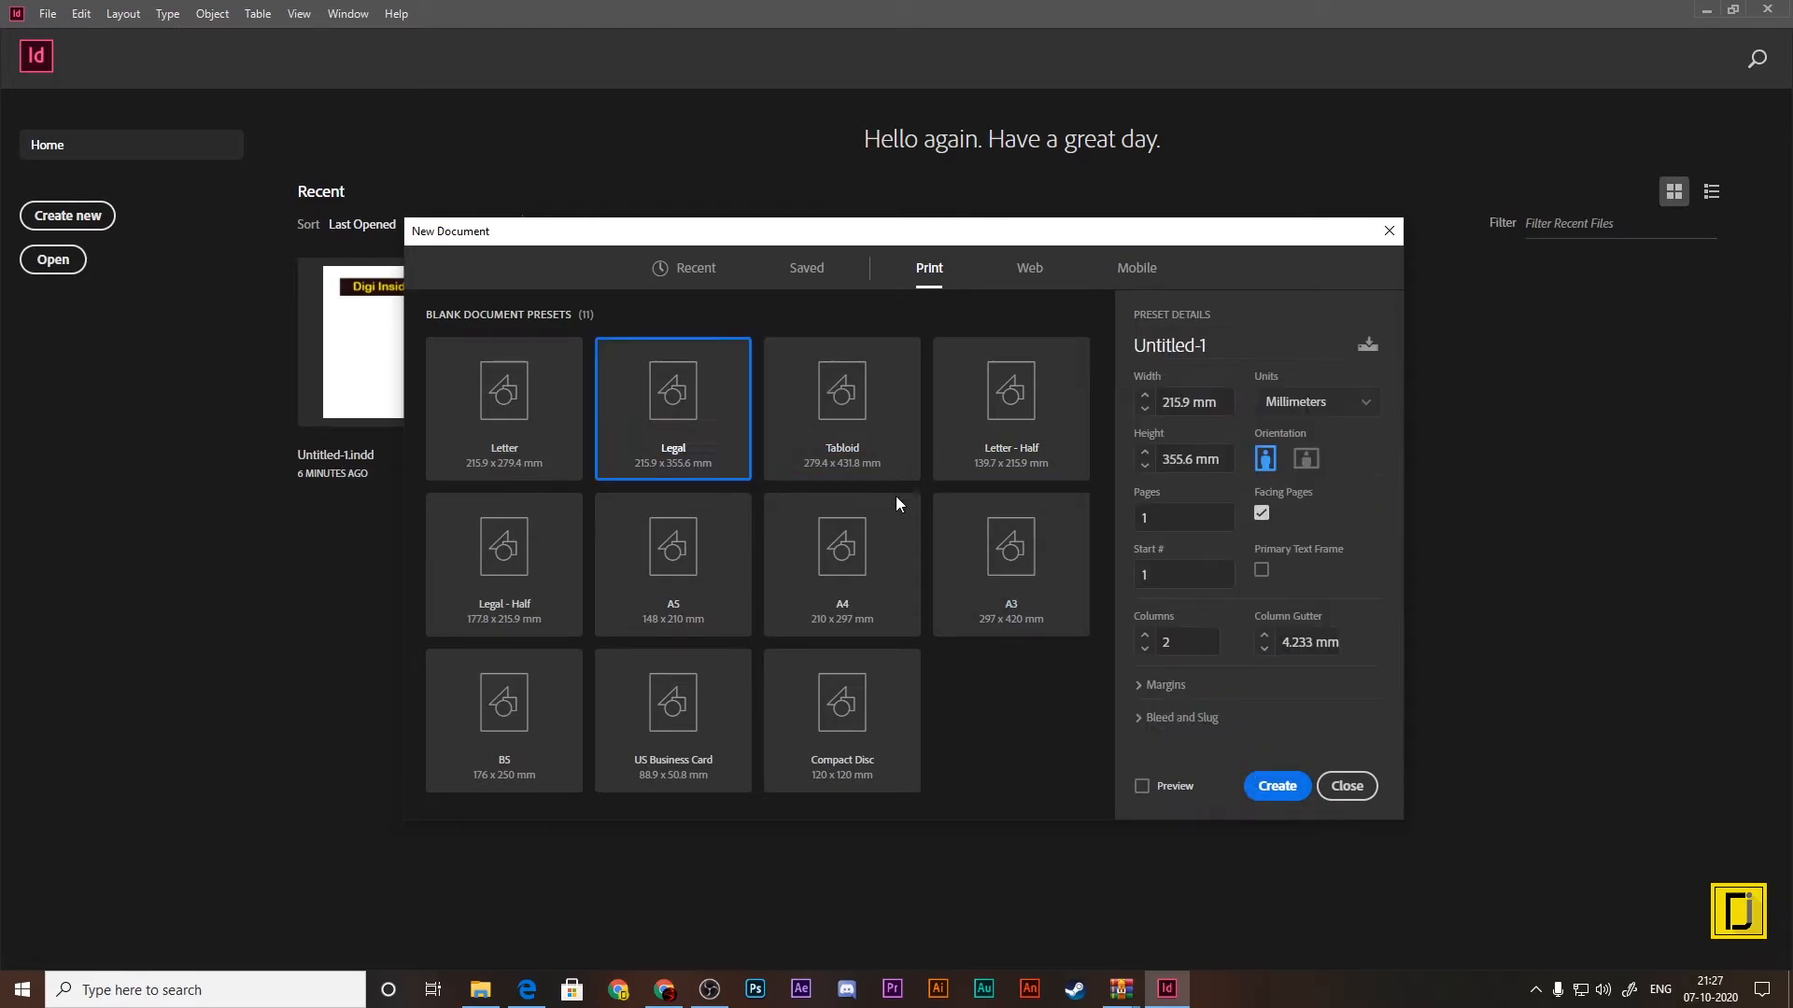
click(1147, 717)
click(1149, 463)
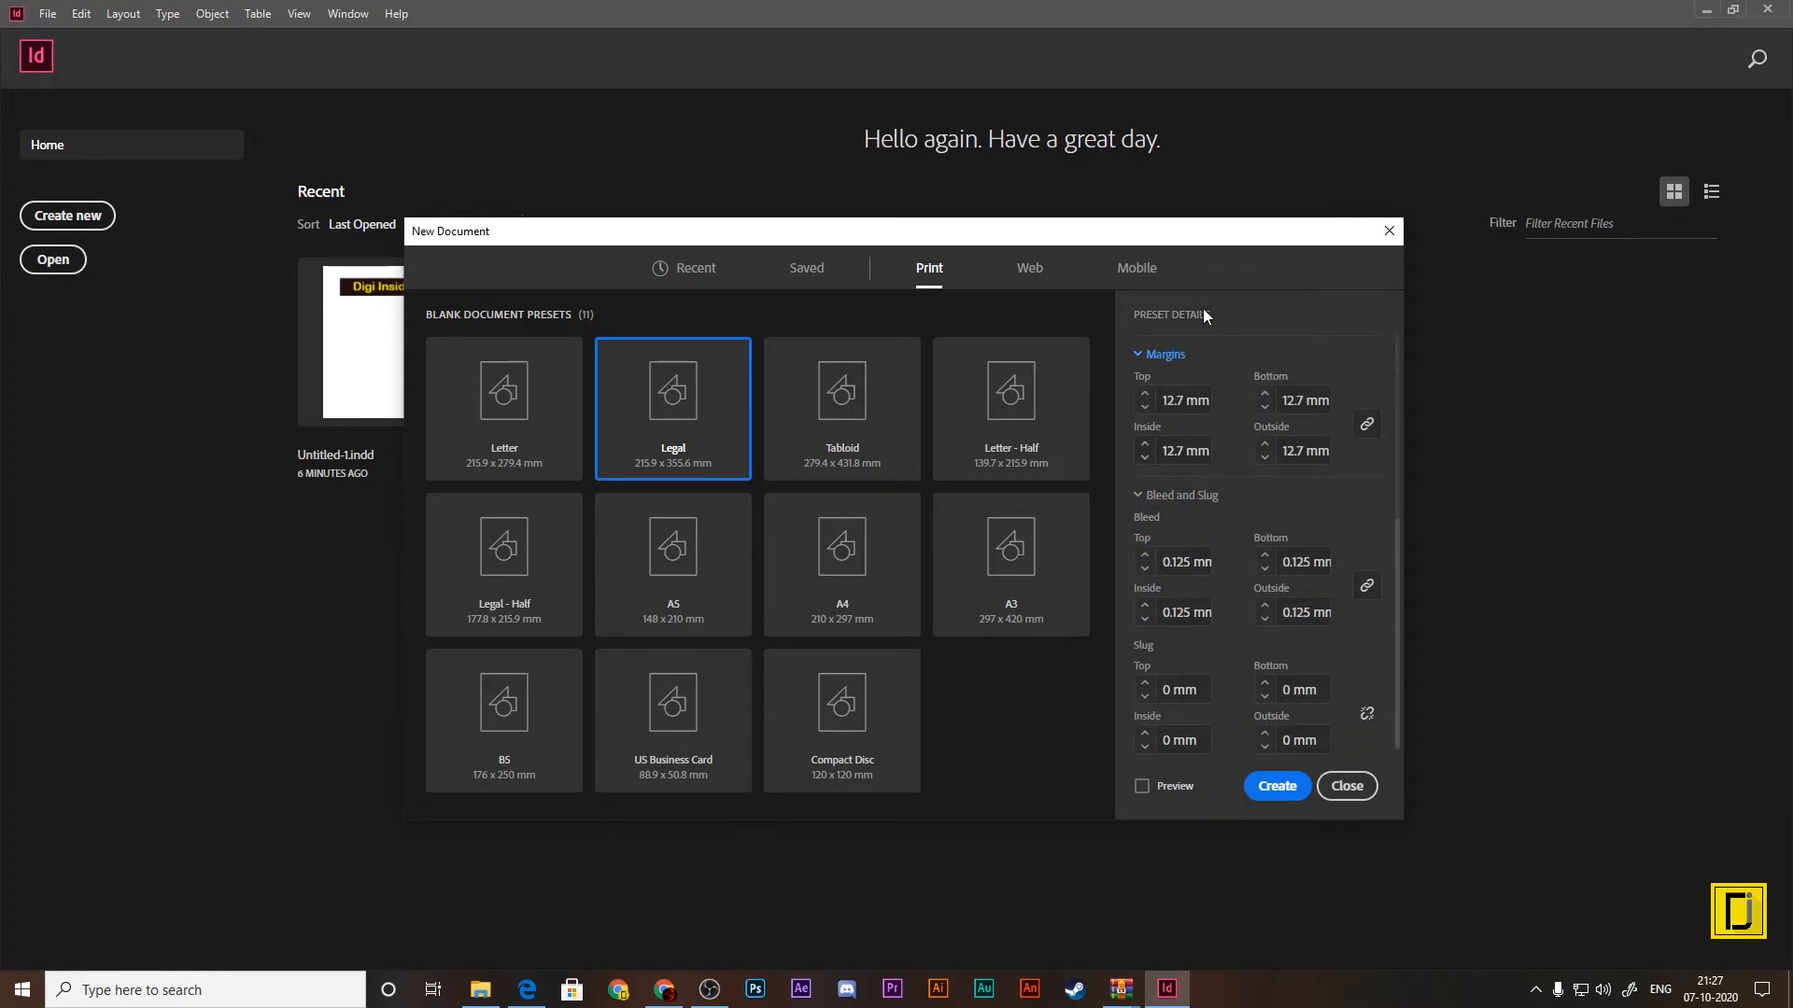
scroll(1238, 564, up, 3)
scroll(1238, 564, up, 3)
scroll(1223, 532, down, 3)
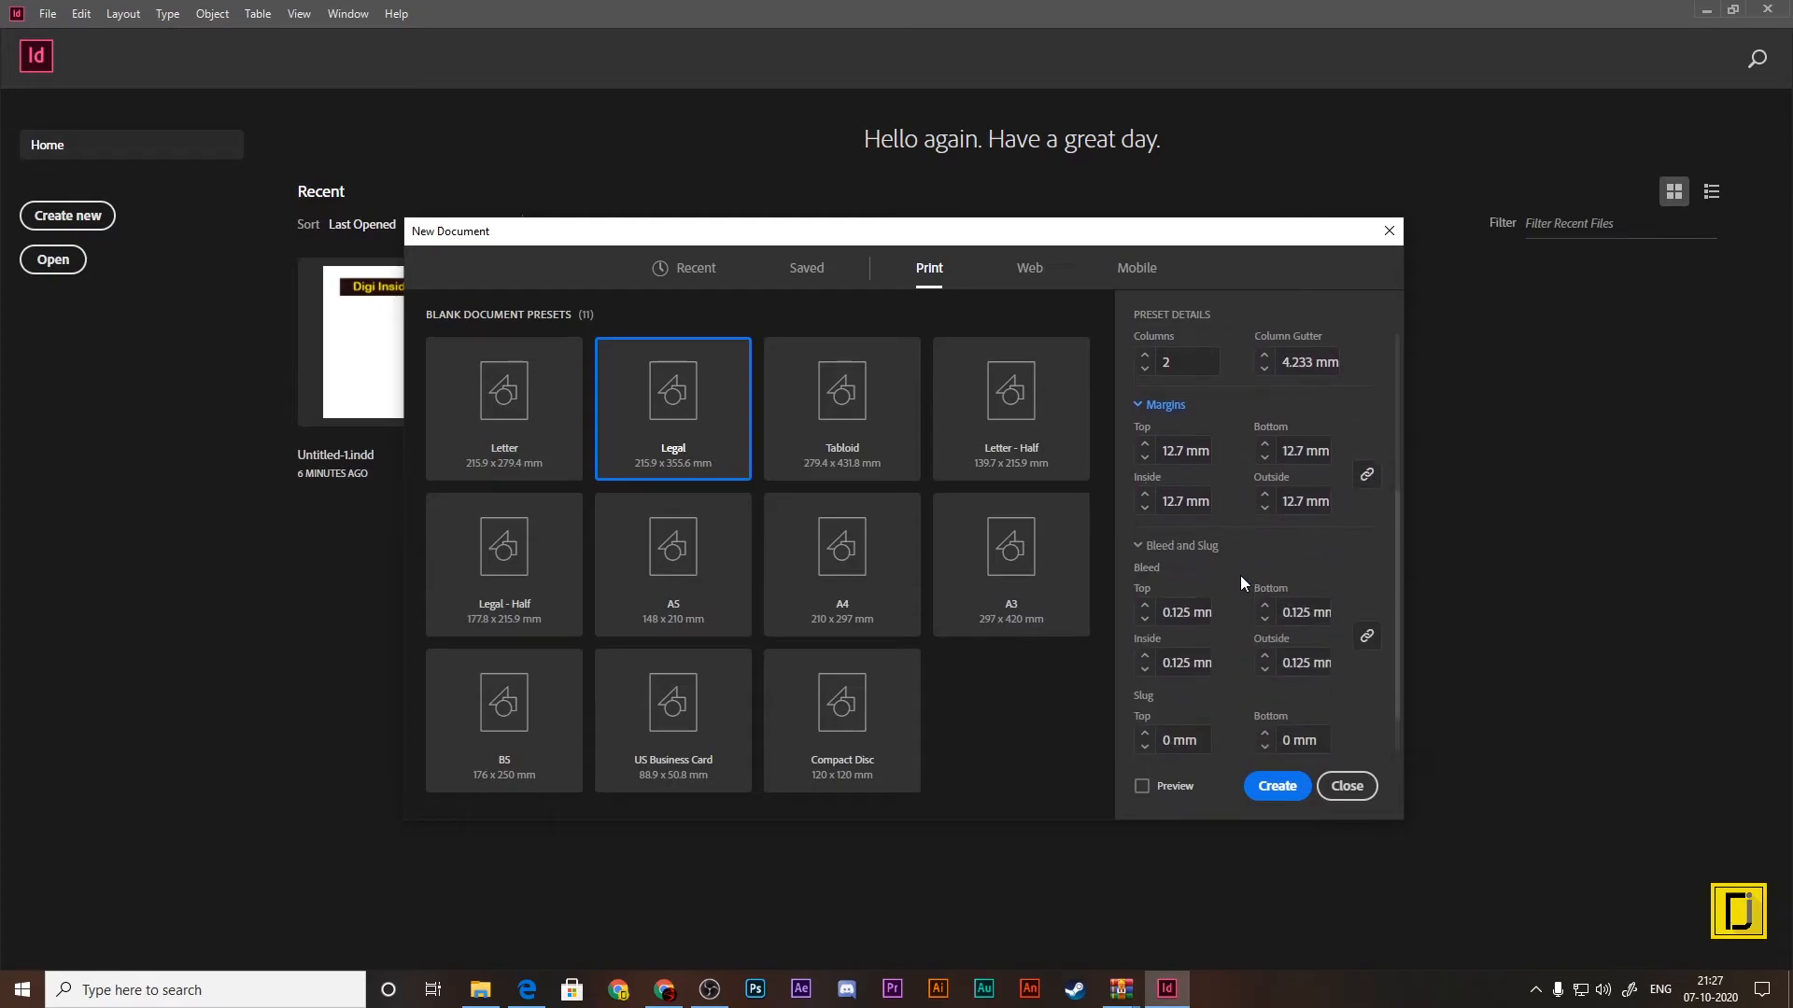
scroll(1209, 501, up, 3)
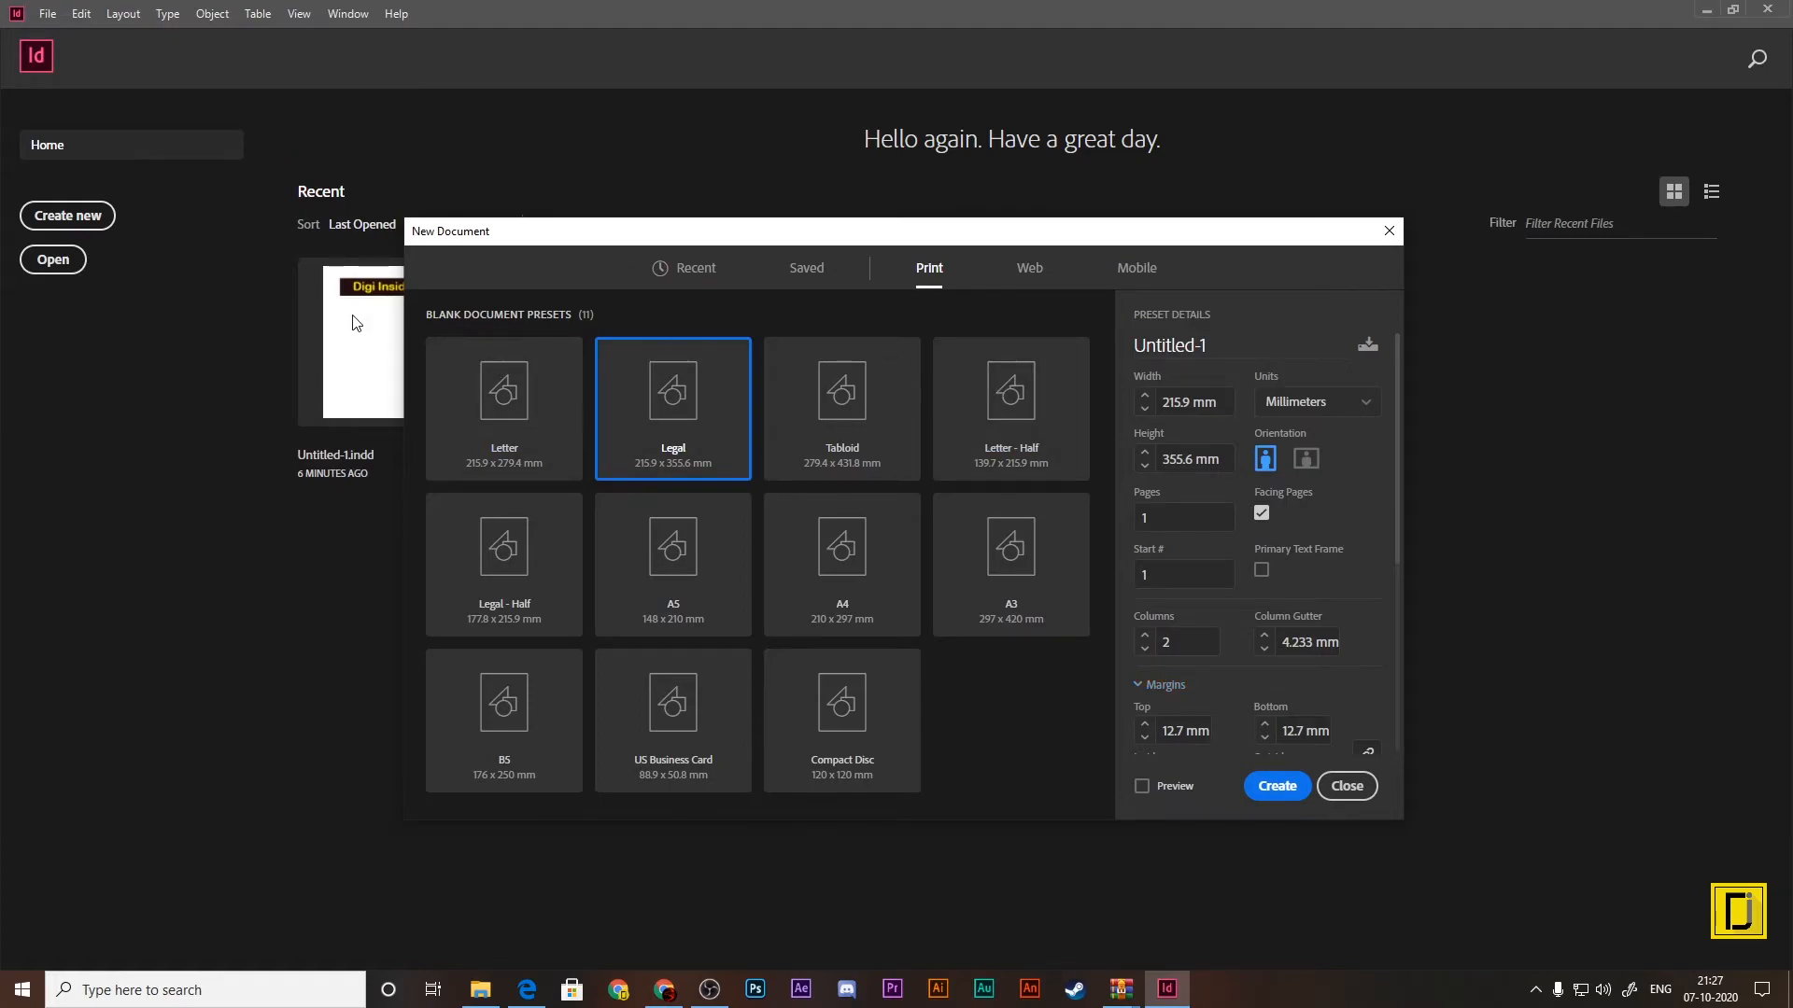
Step: Open the recent file Untitled-1.indd, and review the settings of a new document preset without saving it
click(1277, 785)
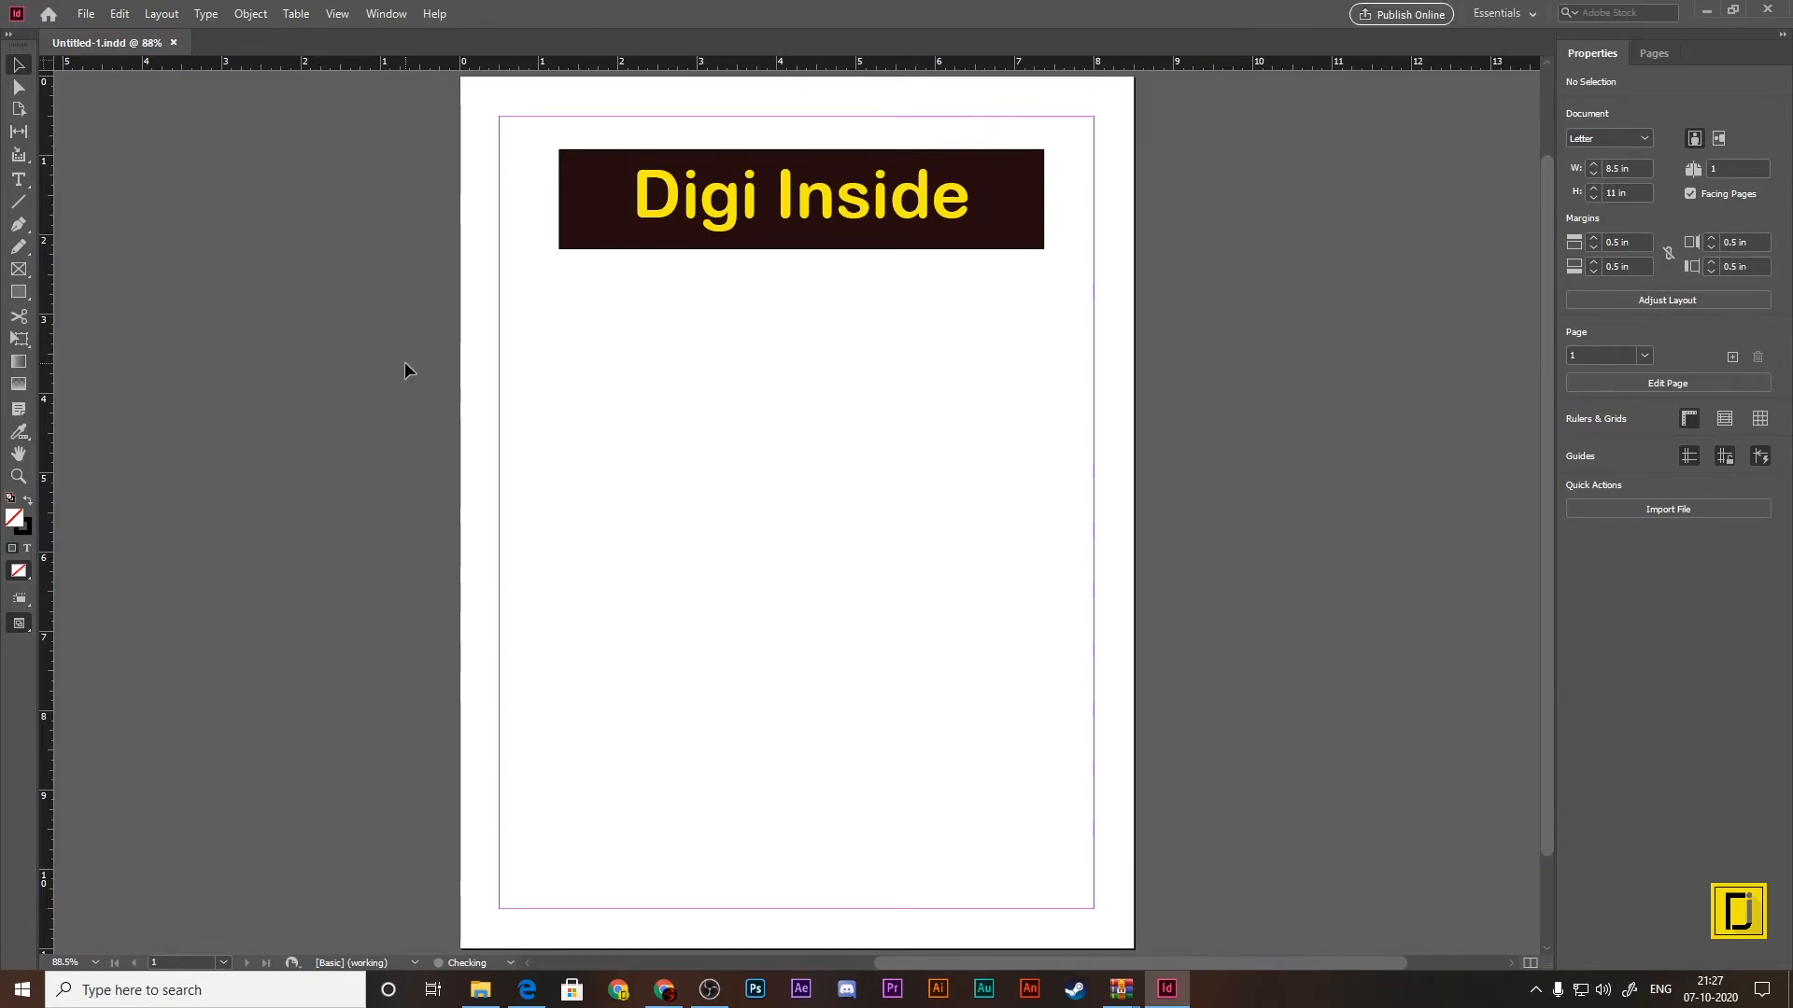
click(124, 15)
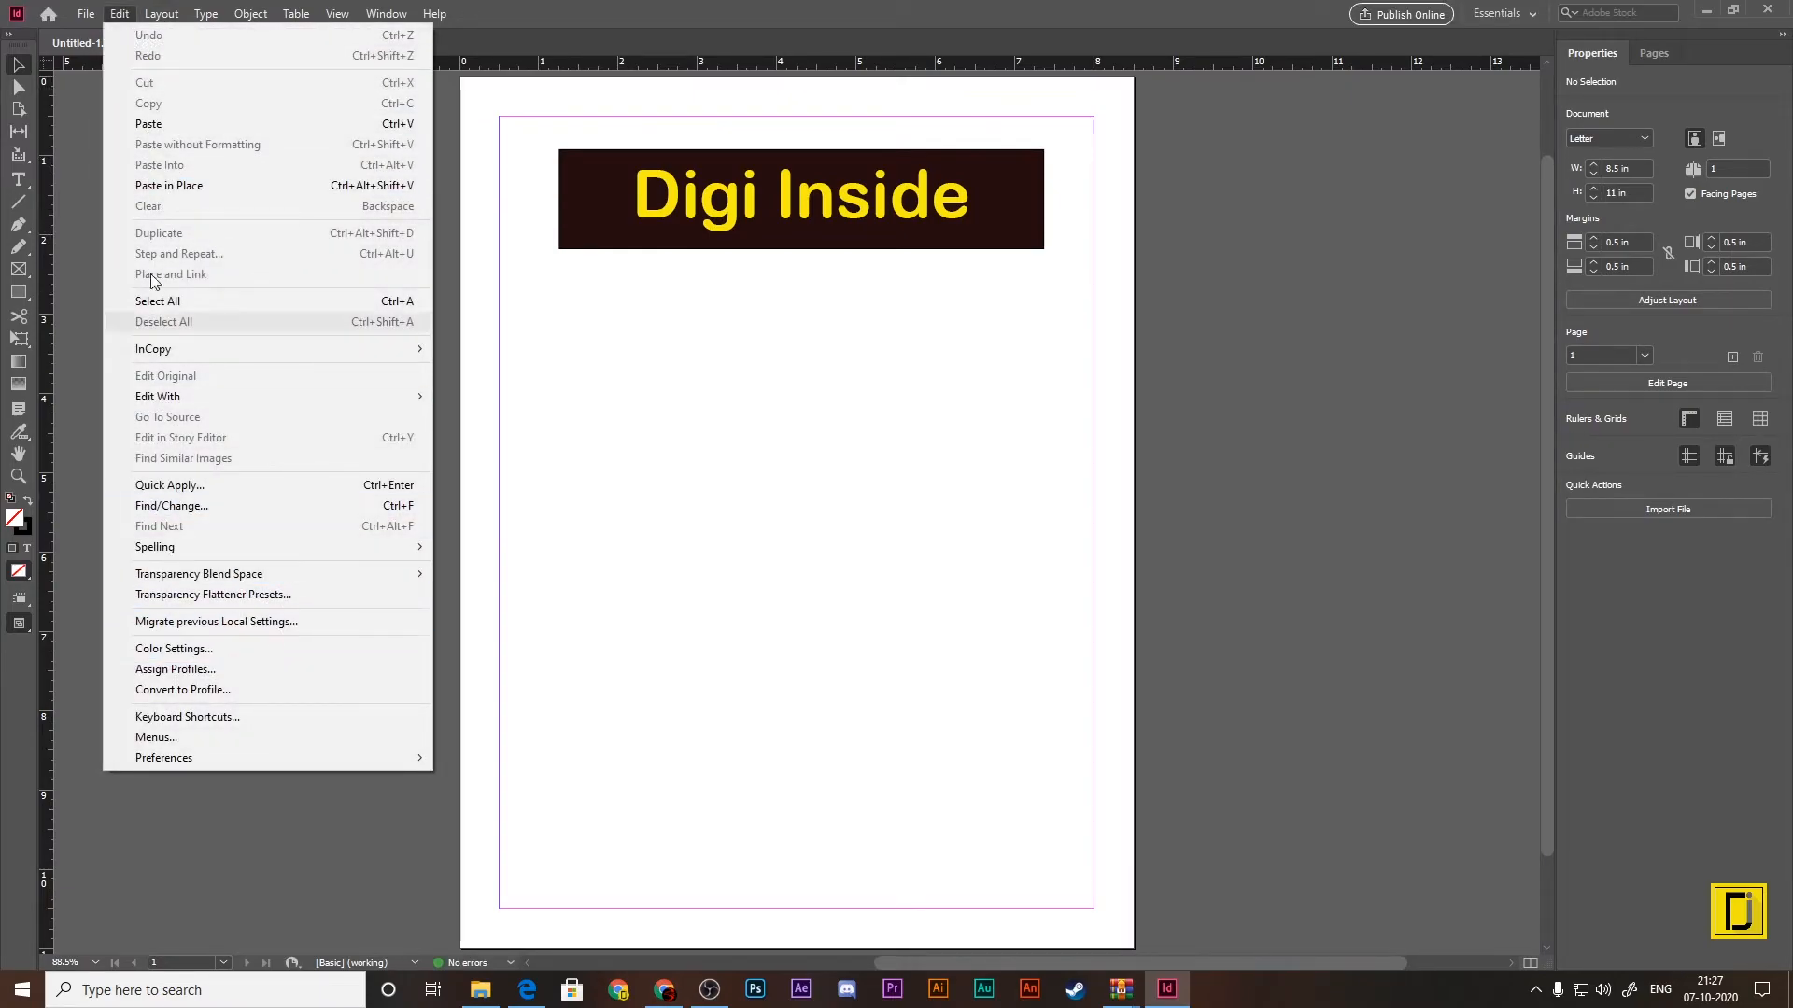
key(Left)
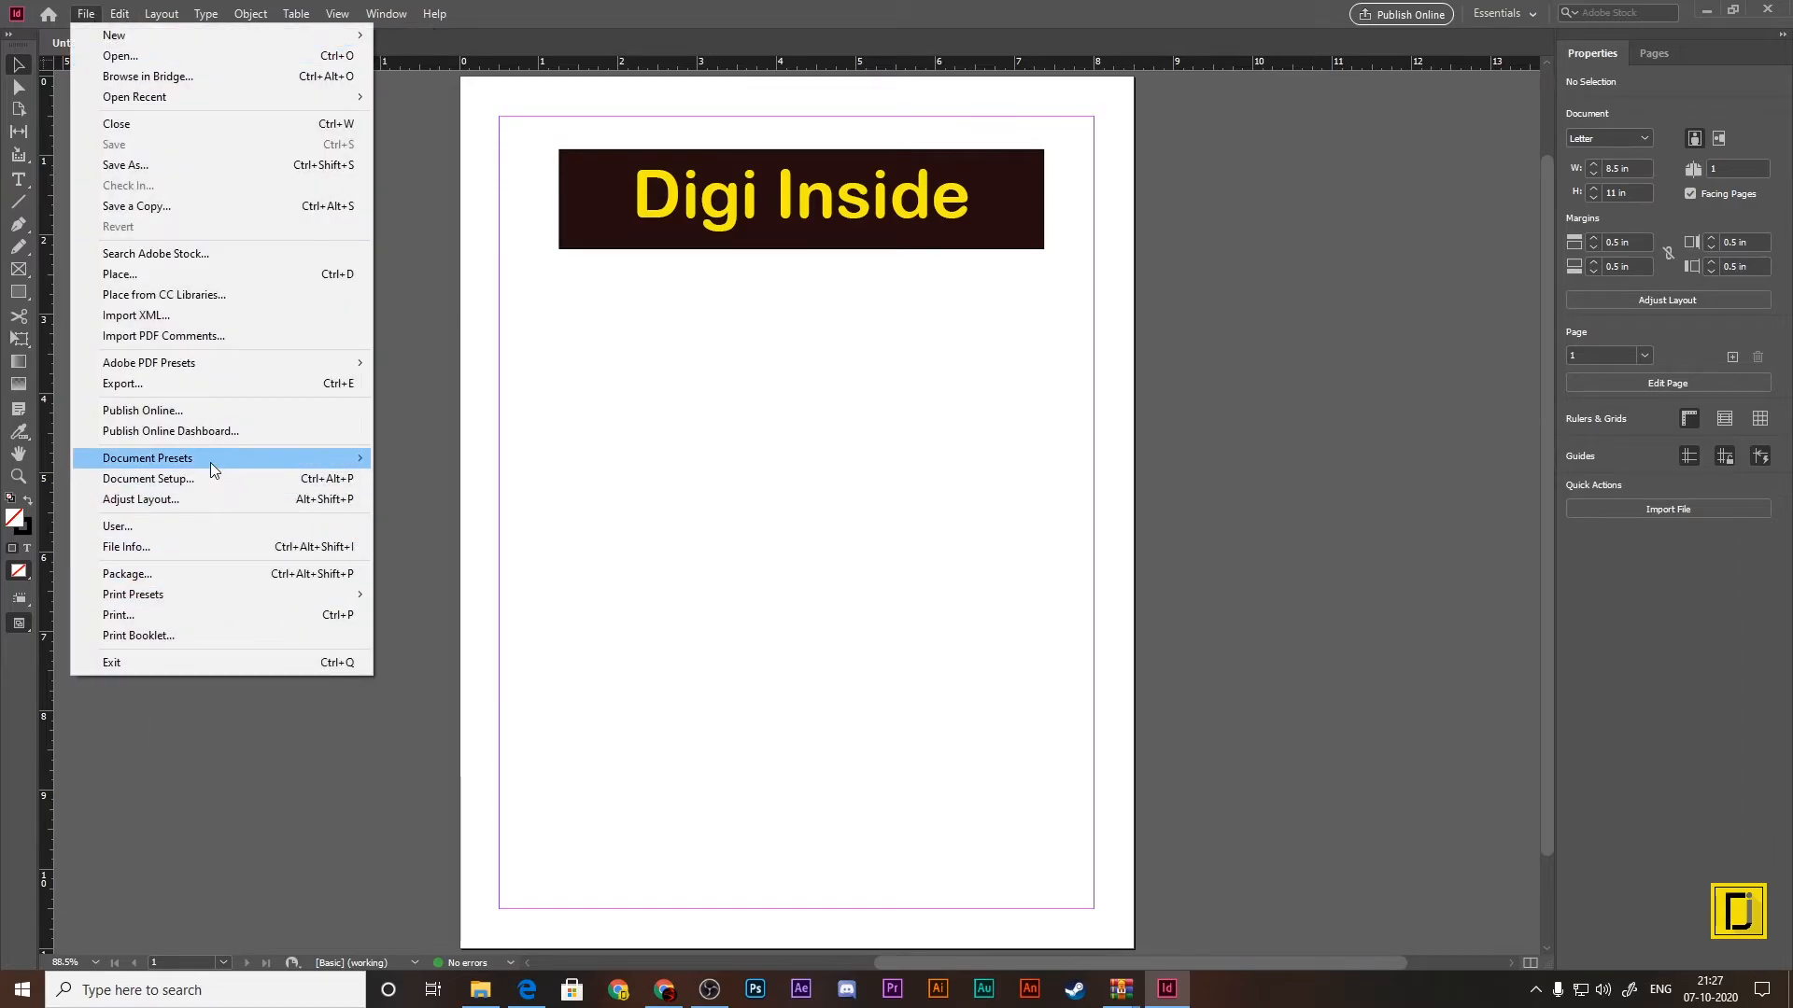
mouse_move(213, 463)
click(422, 459)
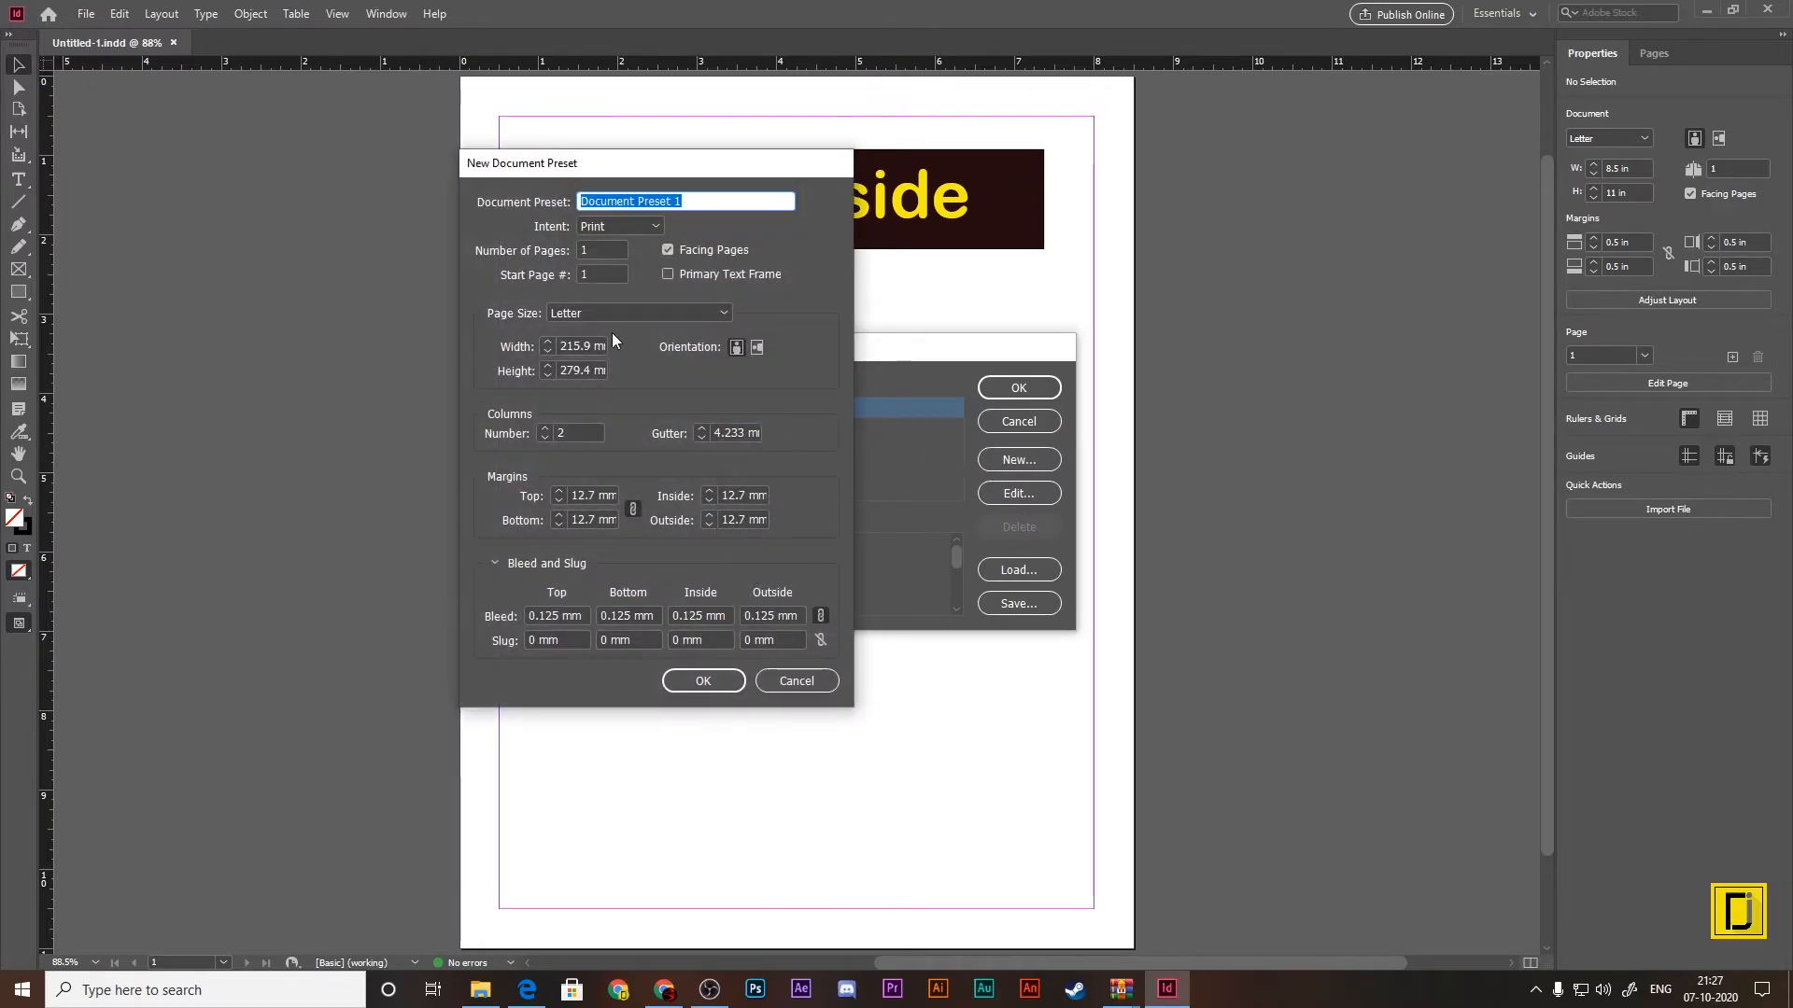
click(796, 681)
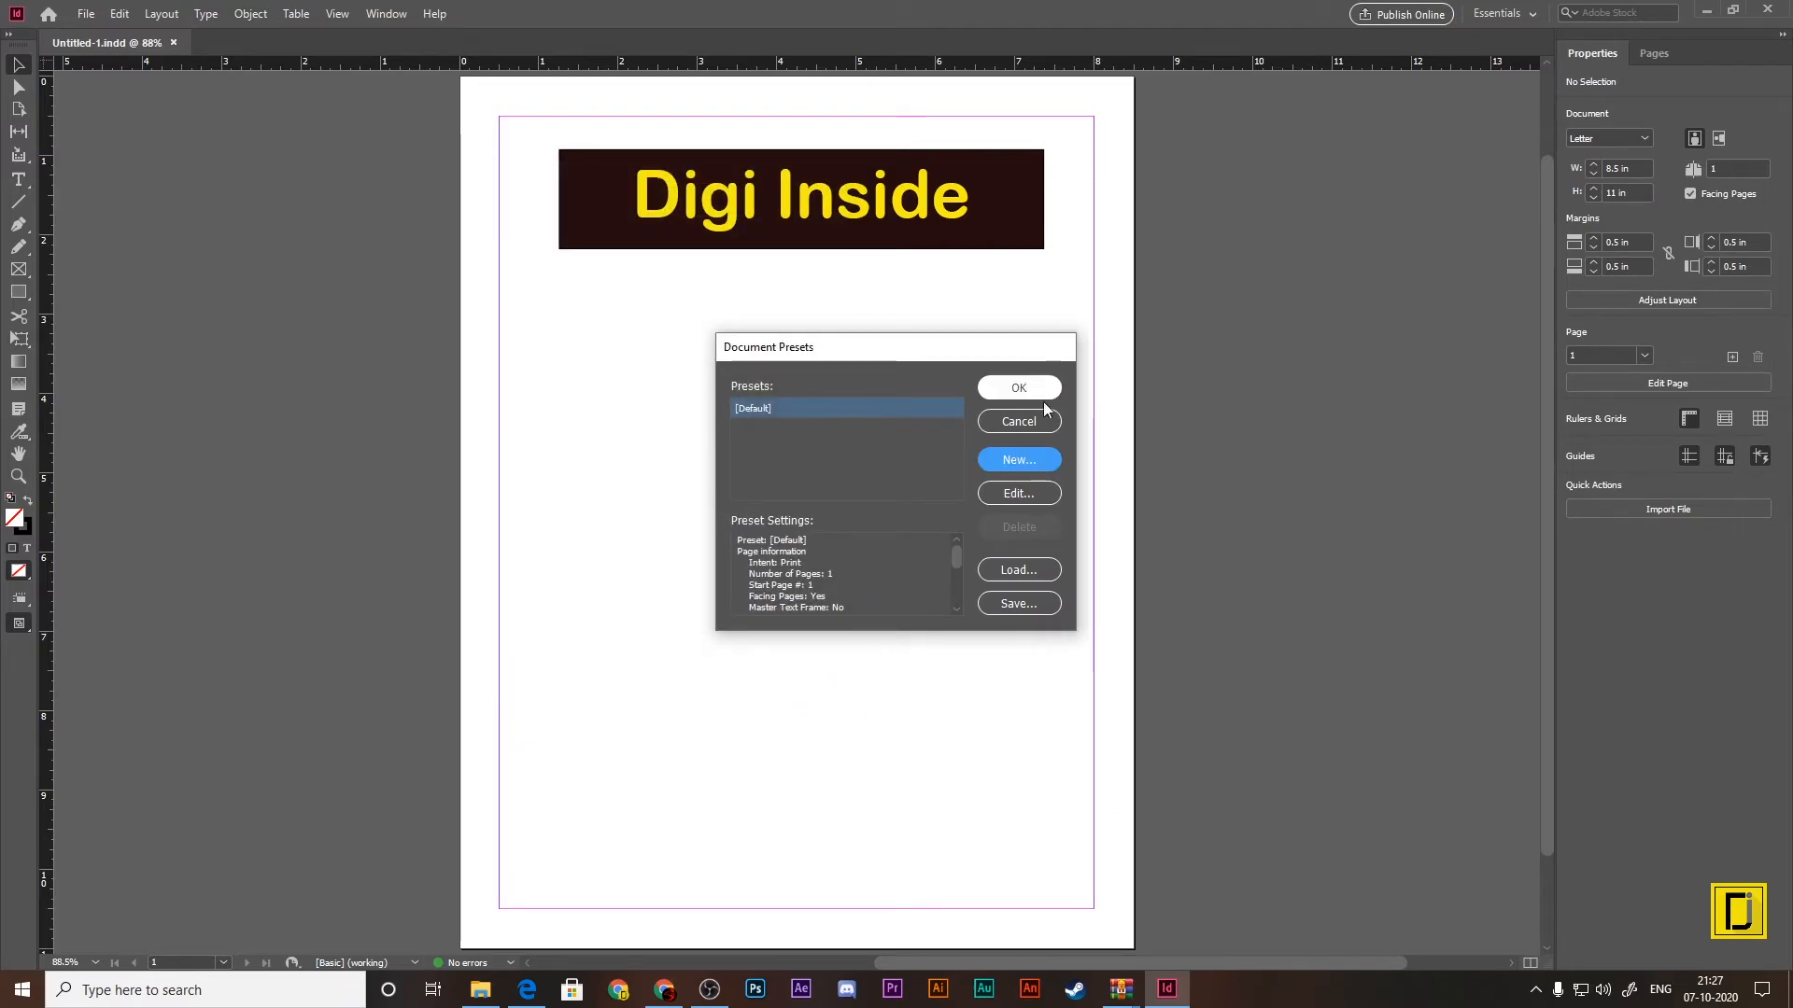
click(1020, 424)
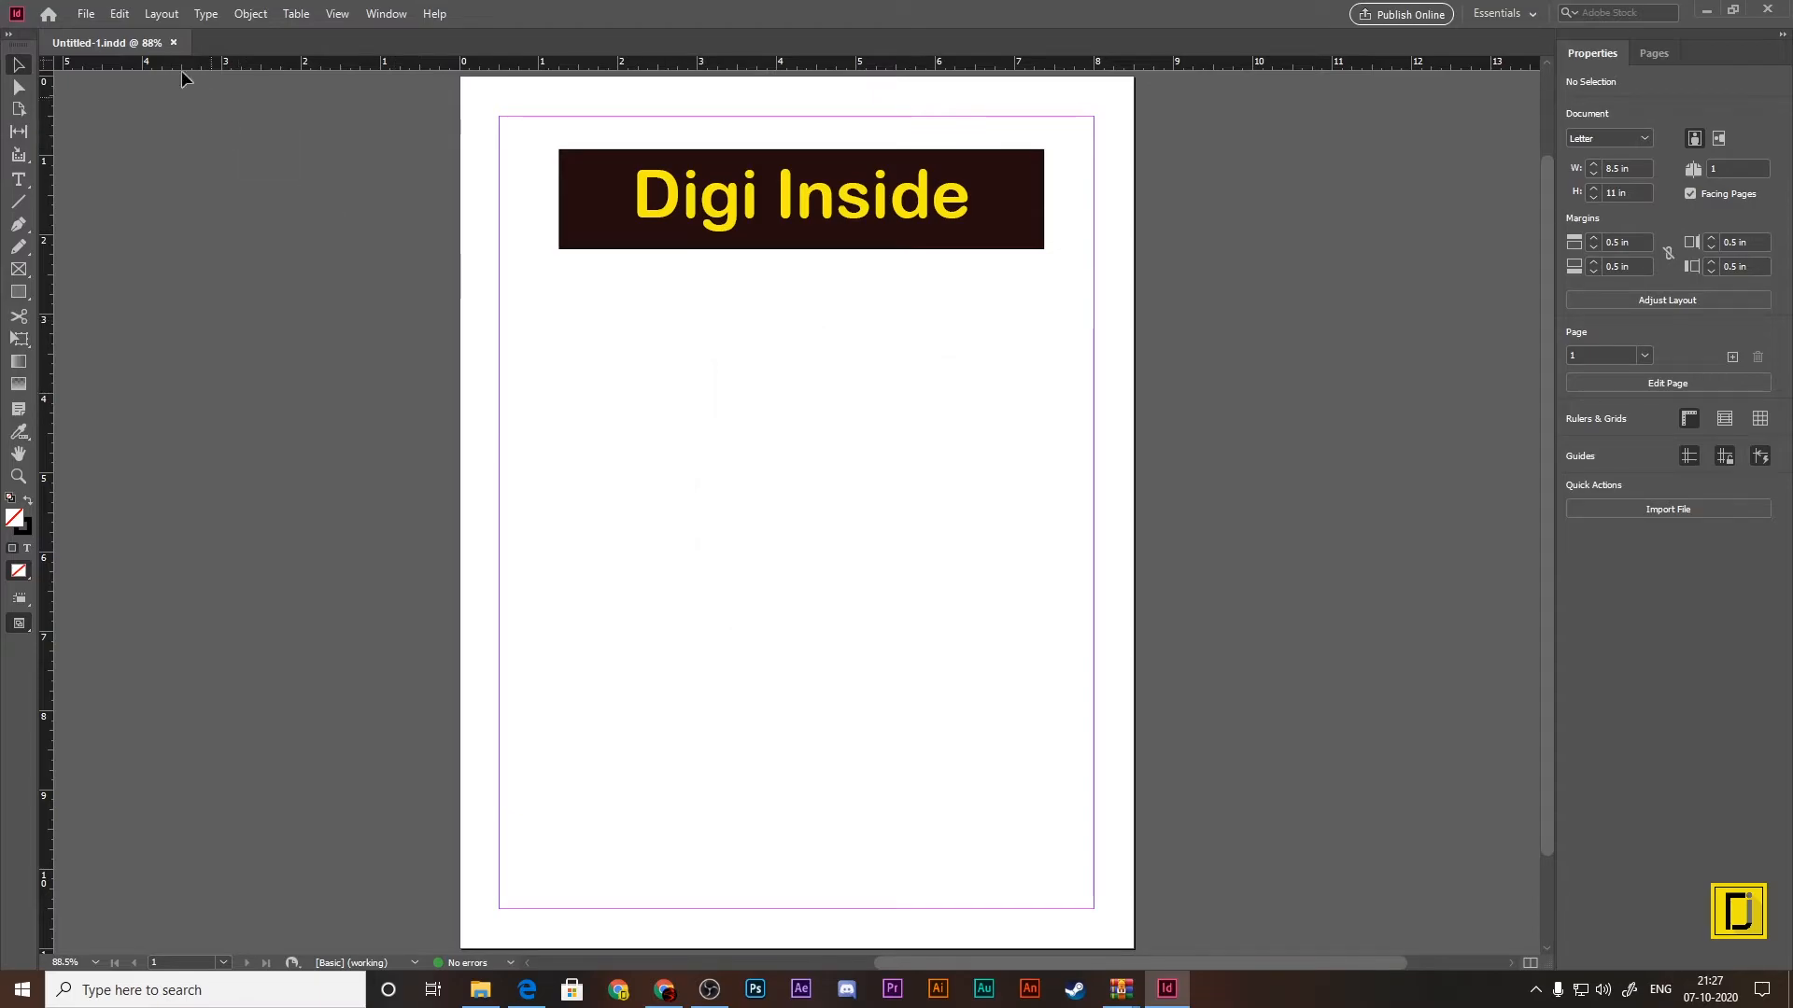
Step: Compare the interface color themes in the preferences and apply the darkest one
click(119, 14)
mouse_move(213, 759)
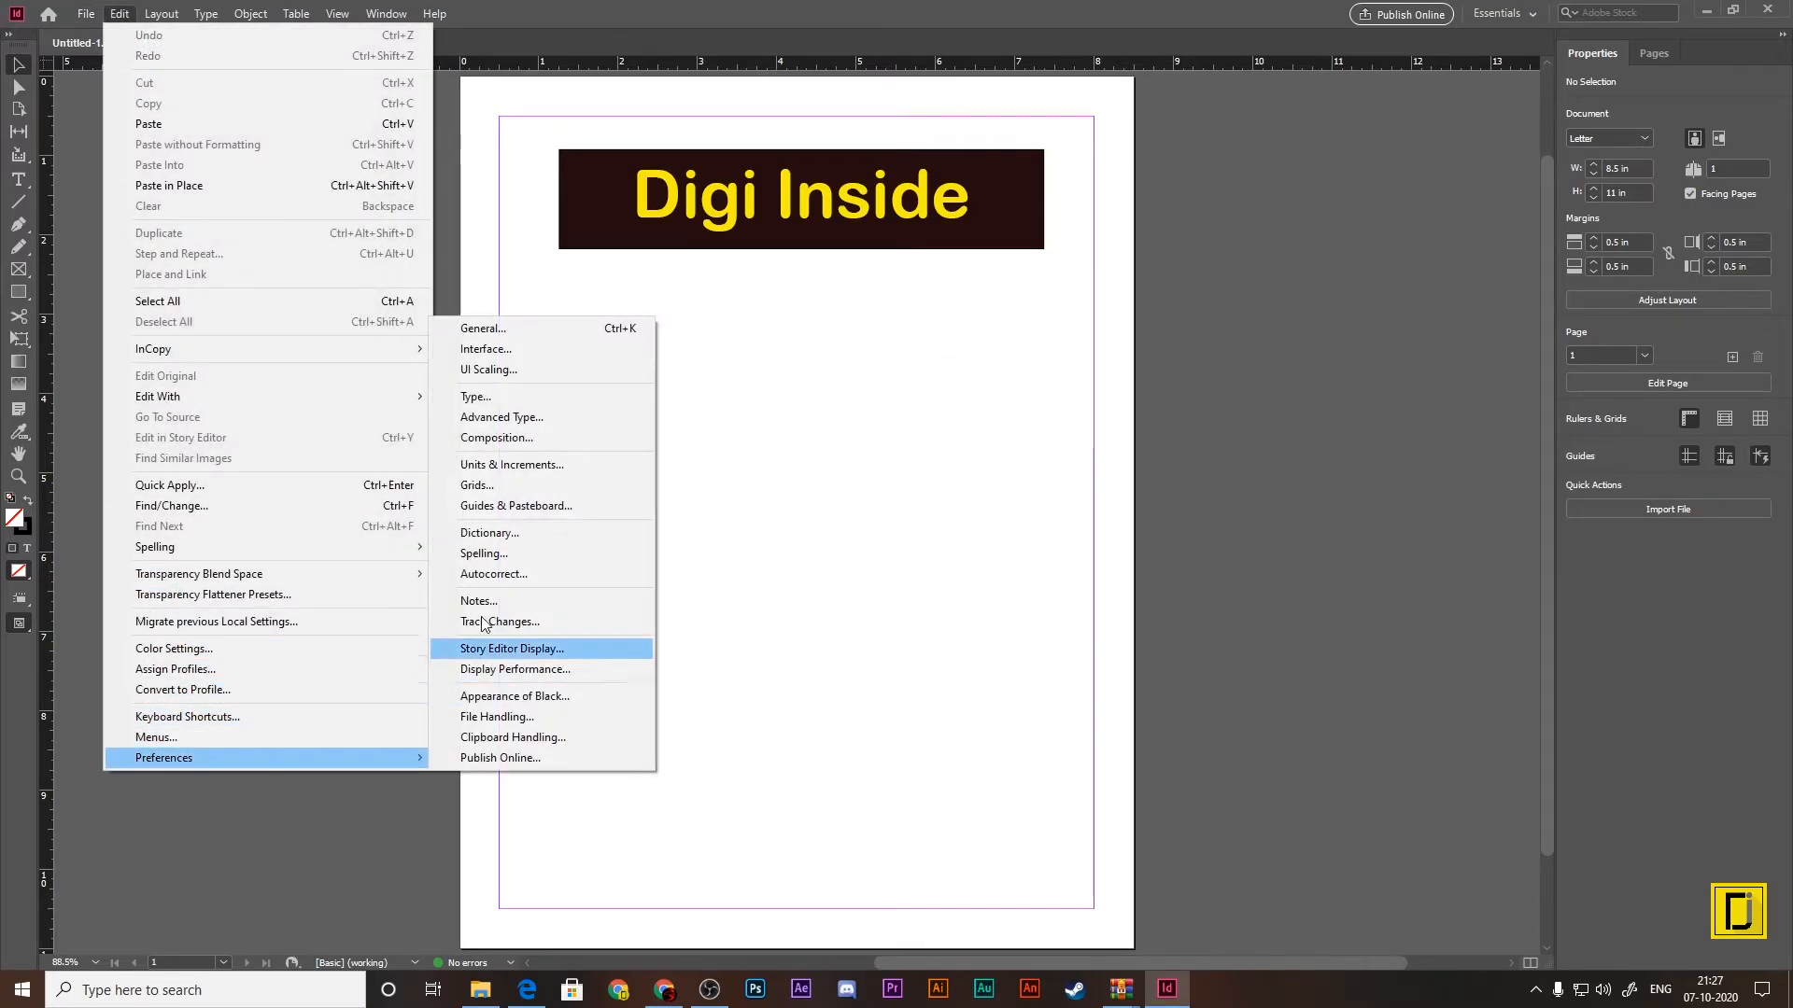
click(474, 350)
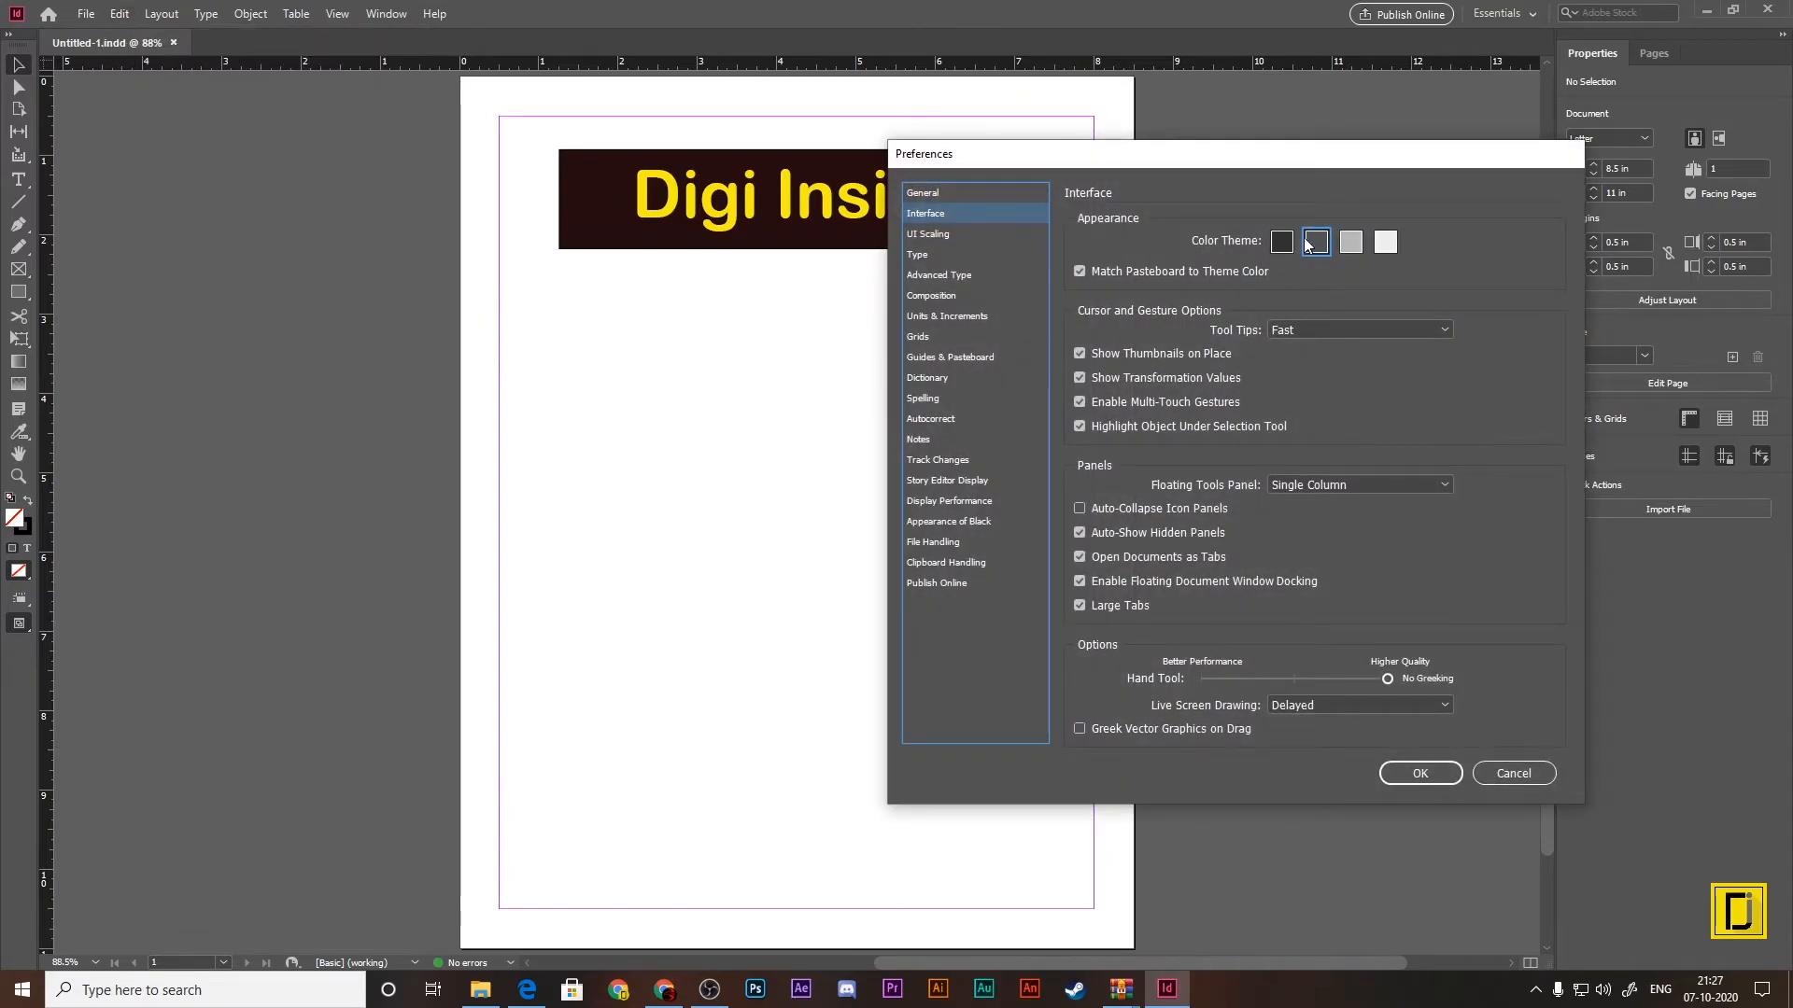
drag(1081, 156, 649, 148)
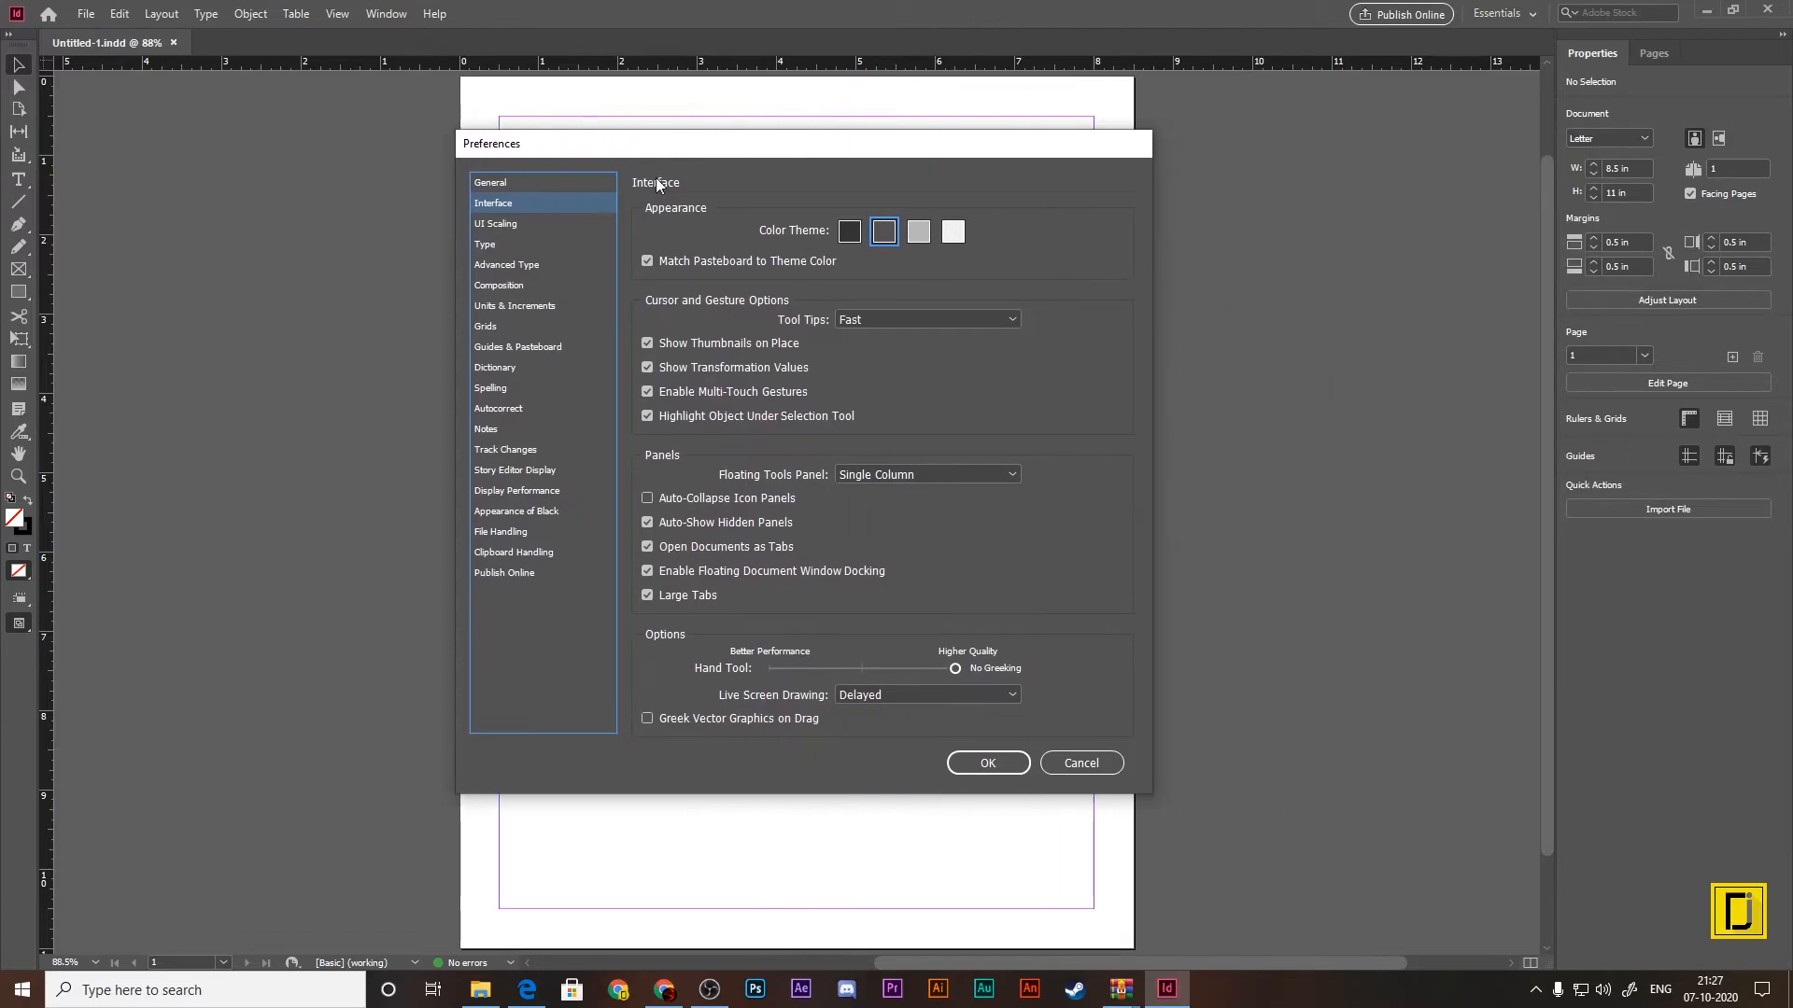
click(847, 233)
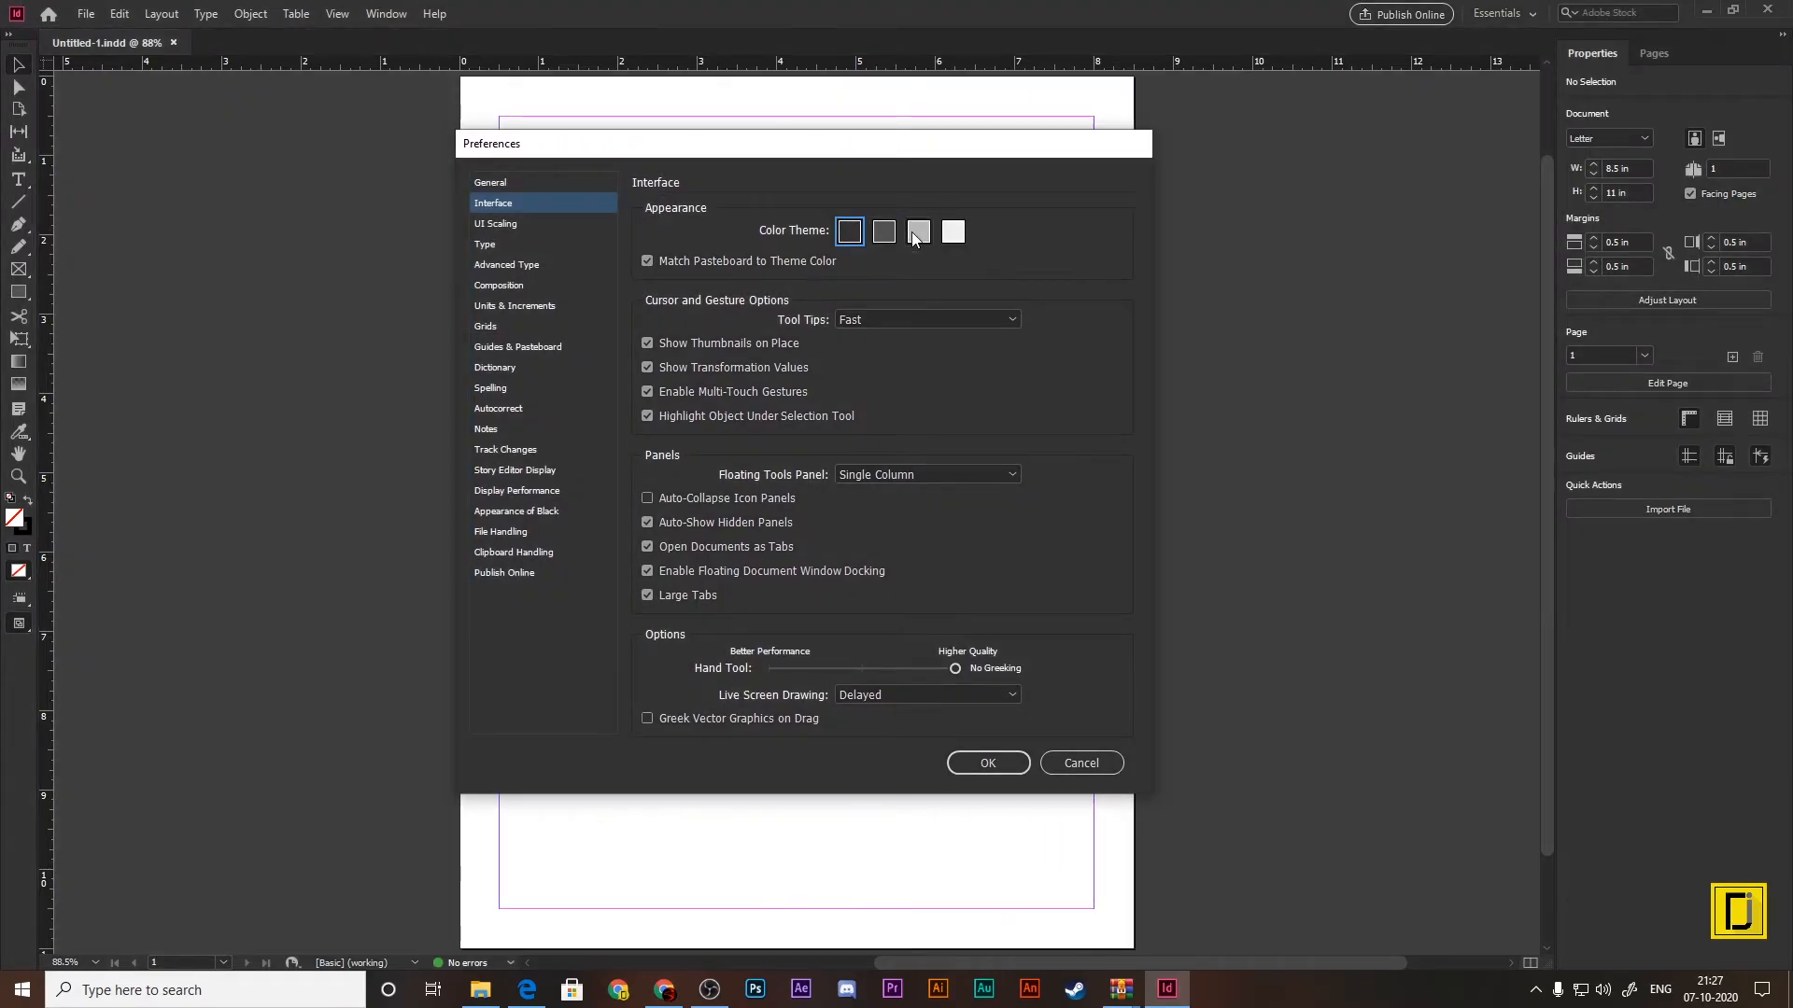
click(919, 234)
click(884, 234)
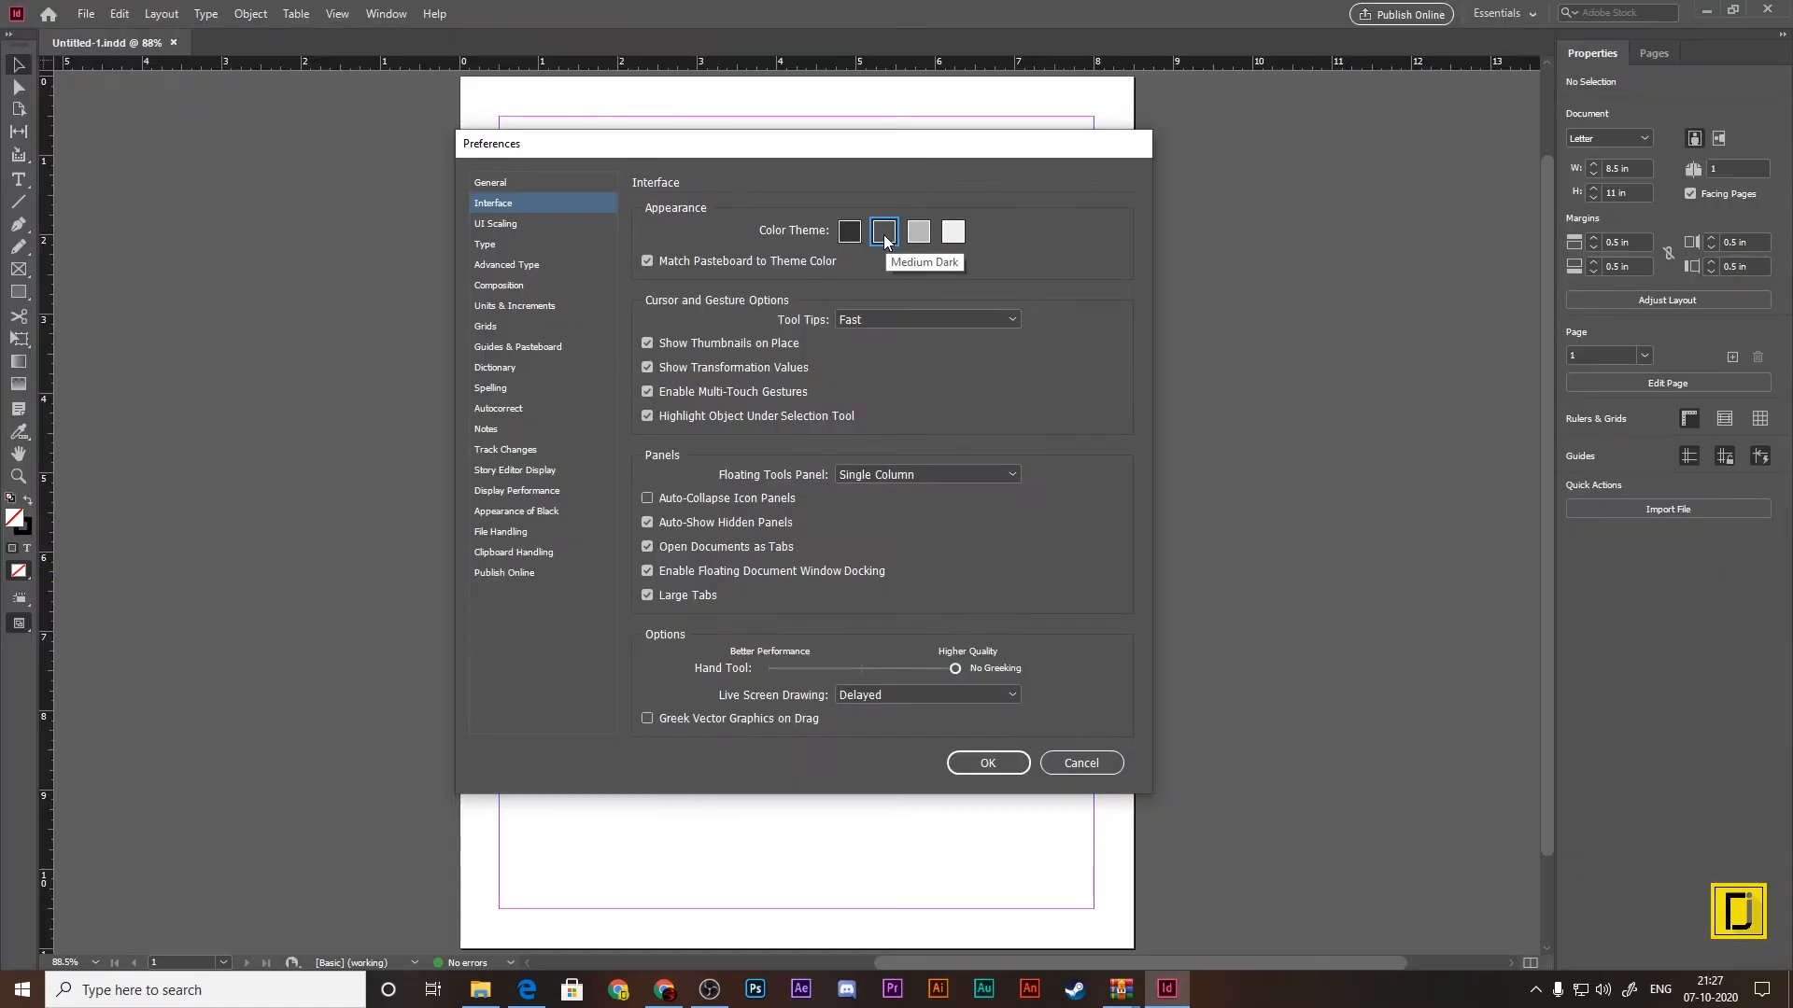
click(850, 234)
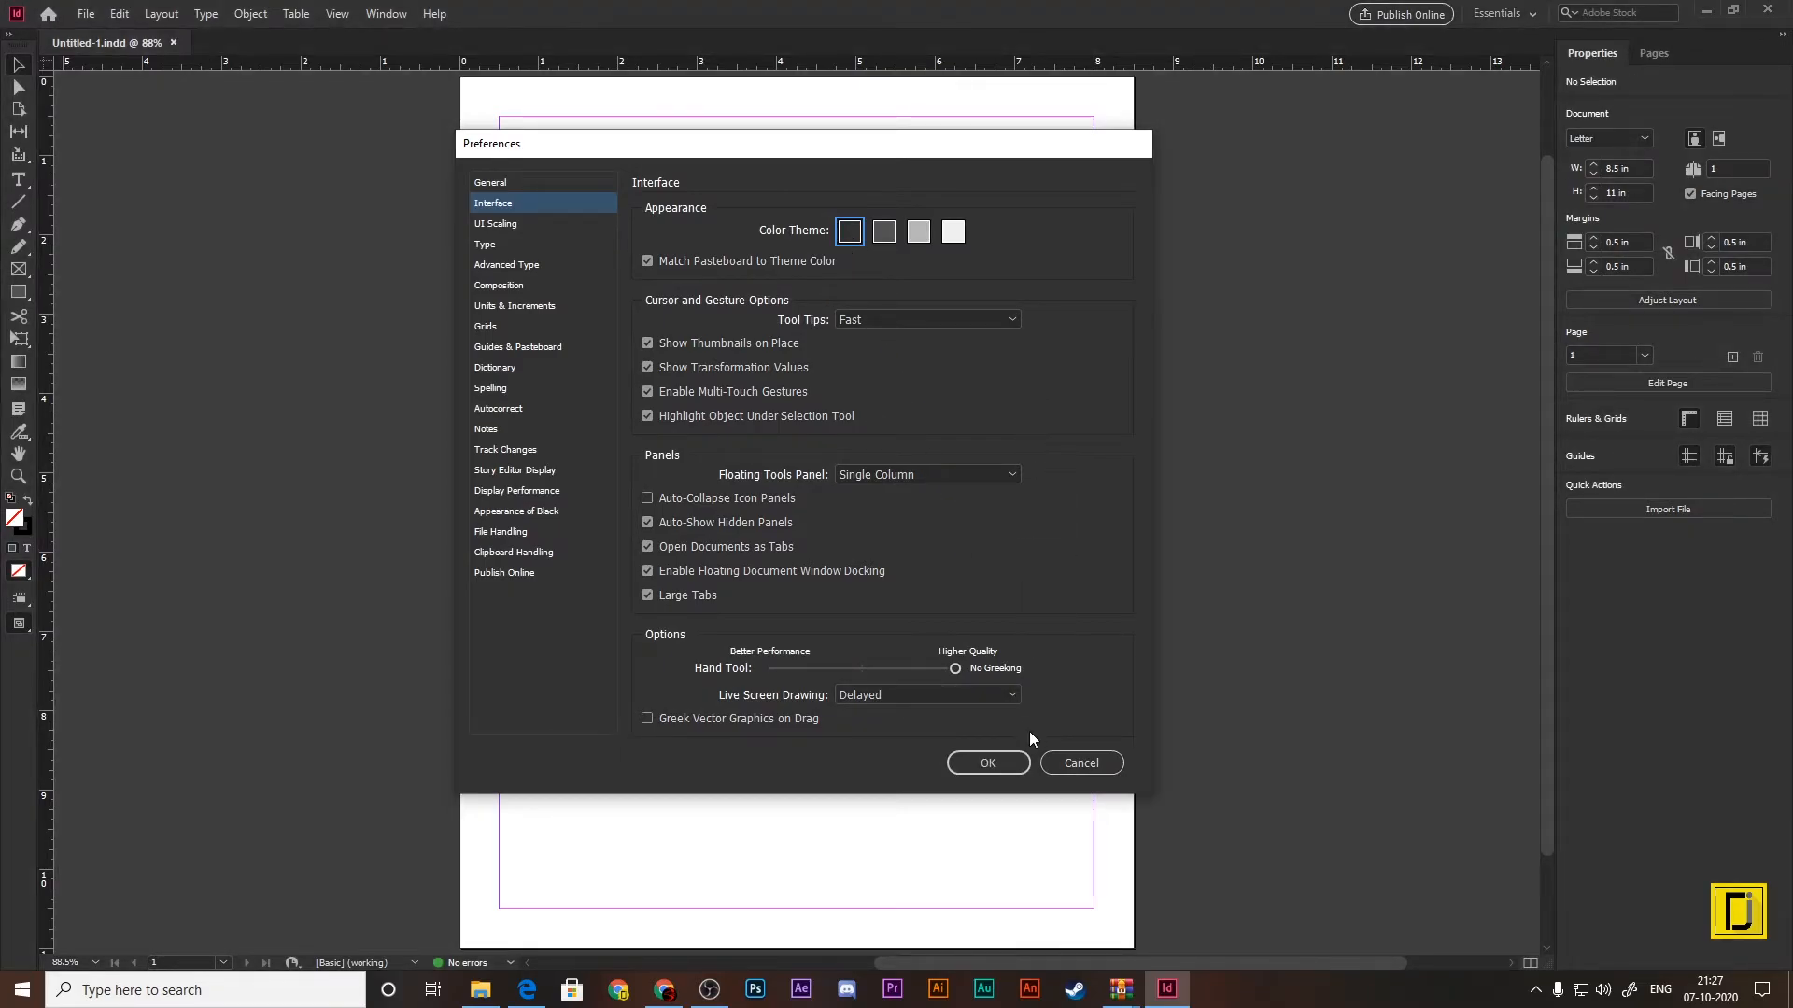
click(990, 763)
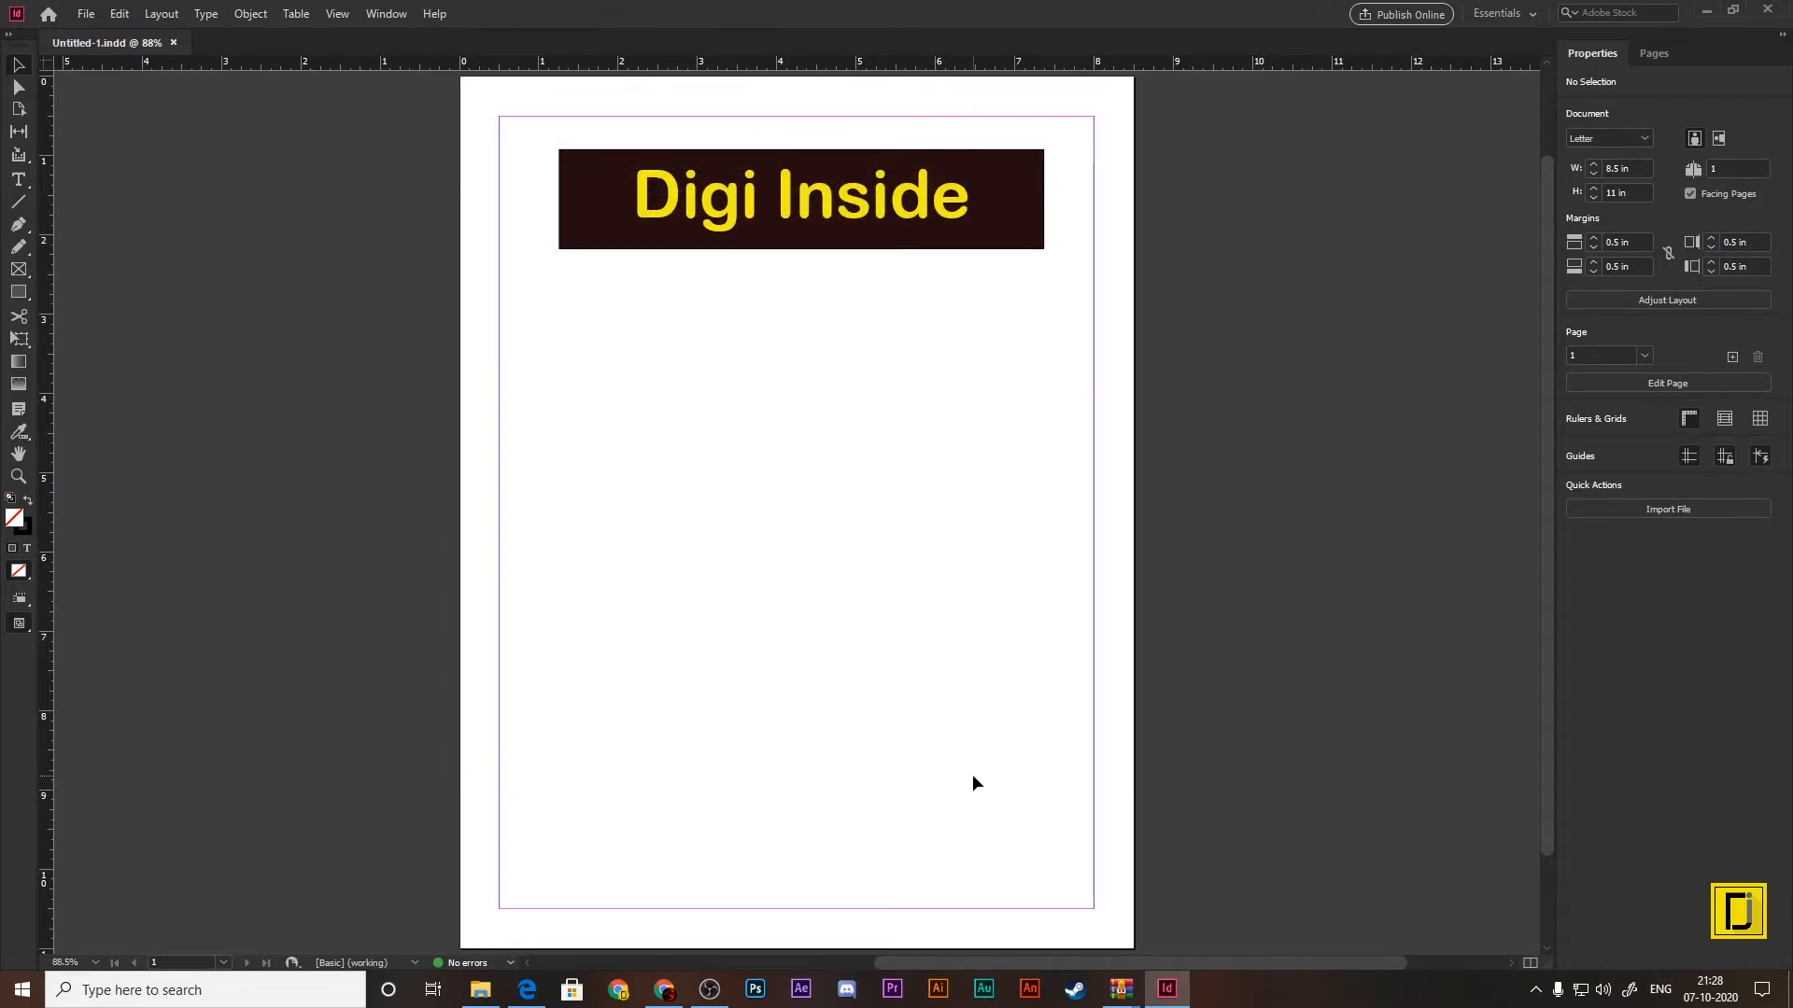
Step: Add 14 new pages after page 1 so the document has 15 pages
click(1655, 52)
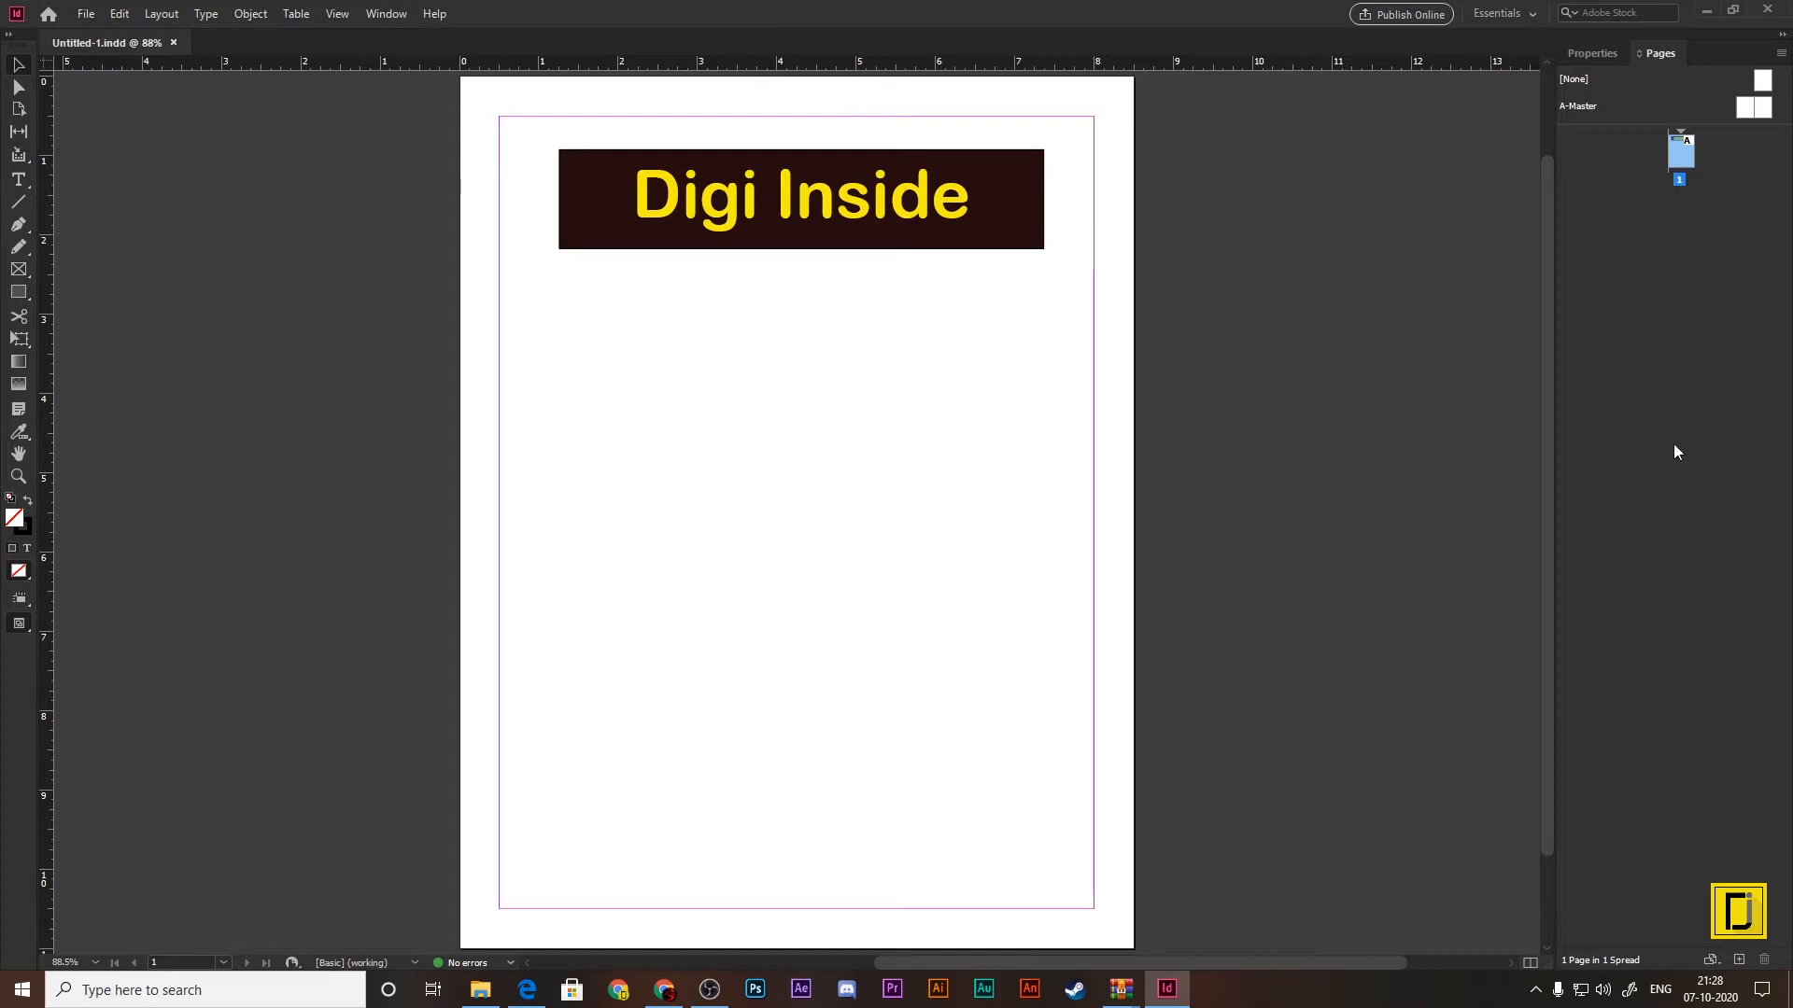
click(1738, 962)
click(1738, 962)
click(1737, 961)
click(1737, 961)
click(1737, 962)
click(1738, 962)
click(1738, 962)
click(1737, 962)
click(1738, 961)
Step: Add page 16 at the end of the document and arrange the page thumbnails horizontally in a resized Pages panel
click(1737, 962)
click(1737, 961)
click(1738, 962)
click(1737, 962)
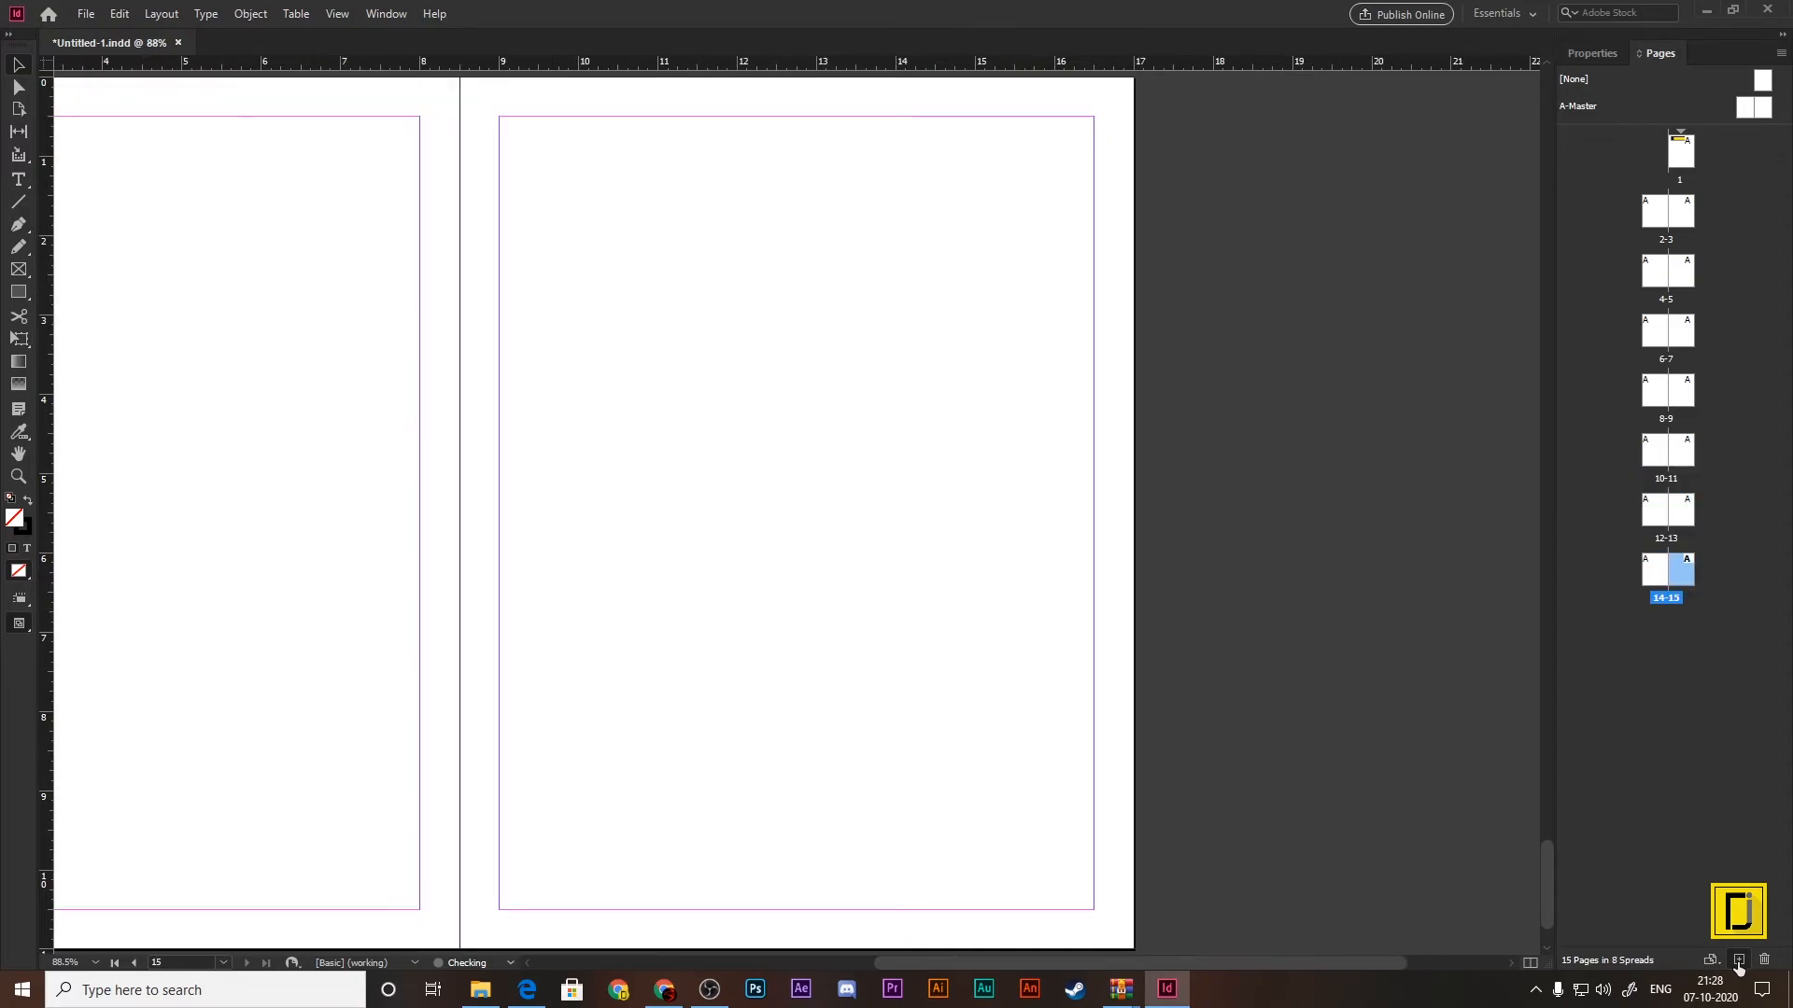
click(1738, 962)
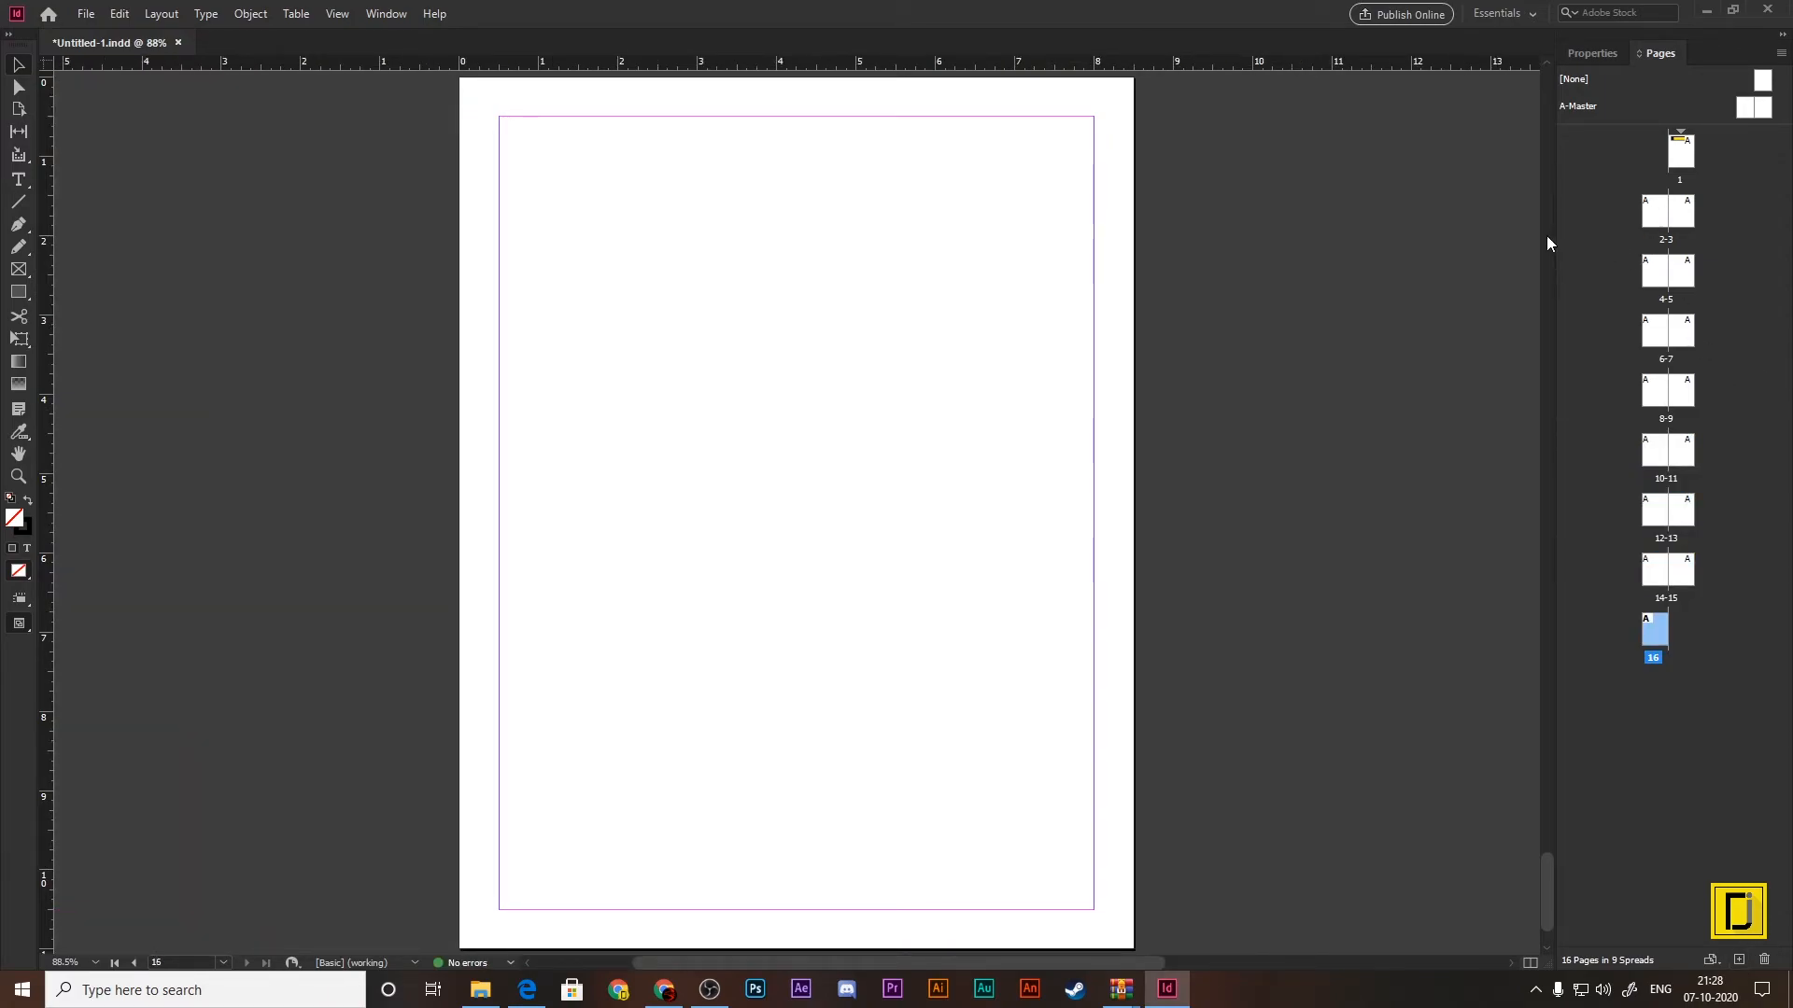
drag(1553, 233, 1044, 209)
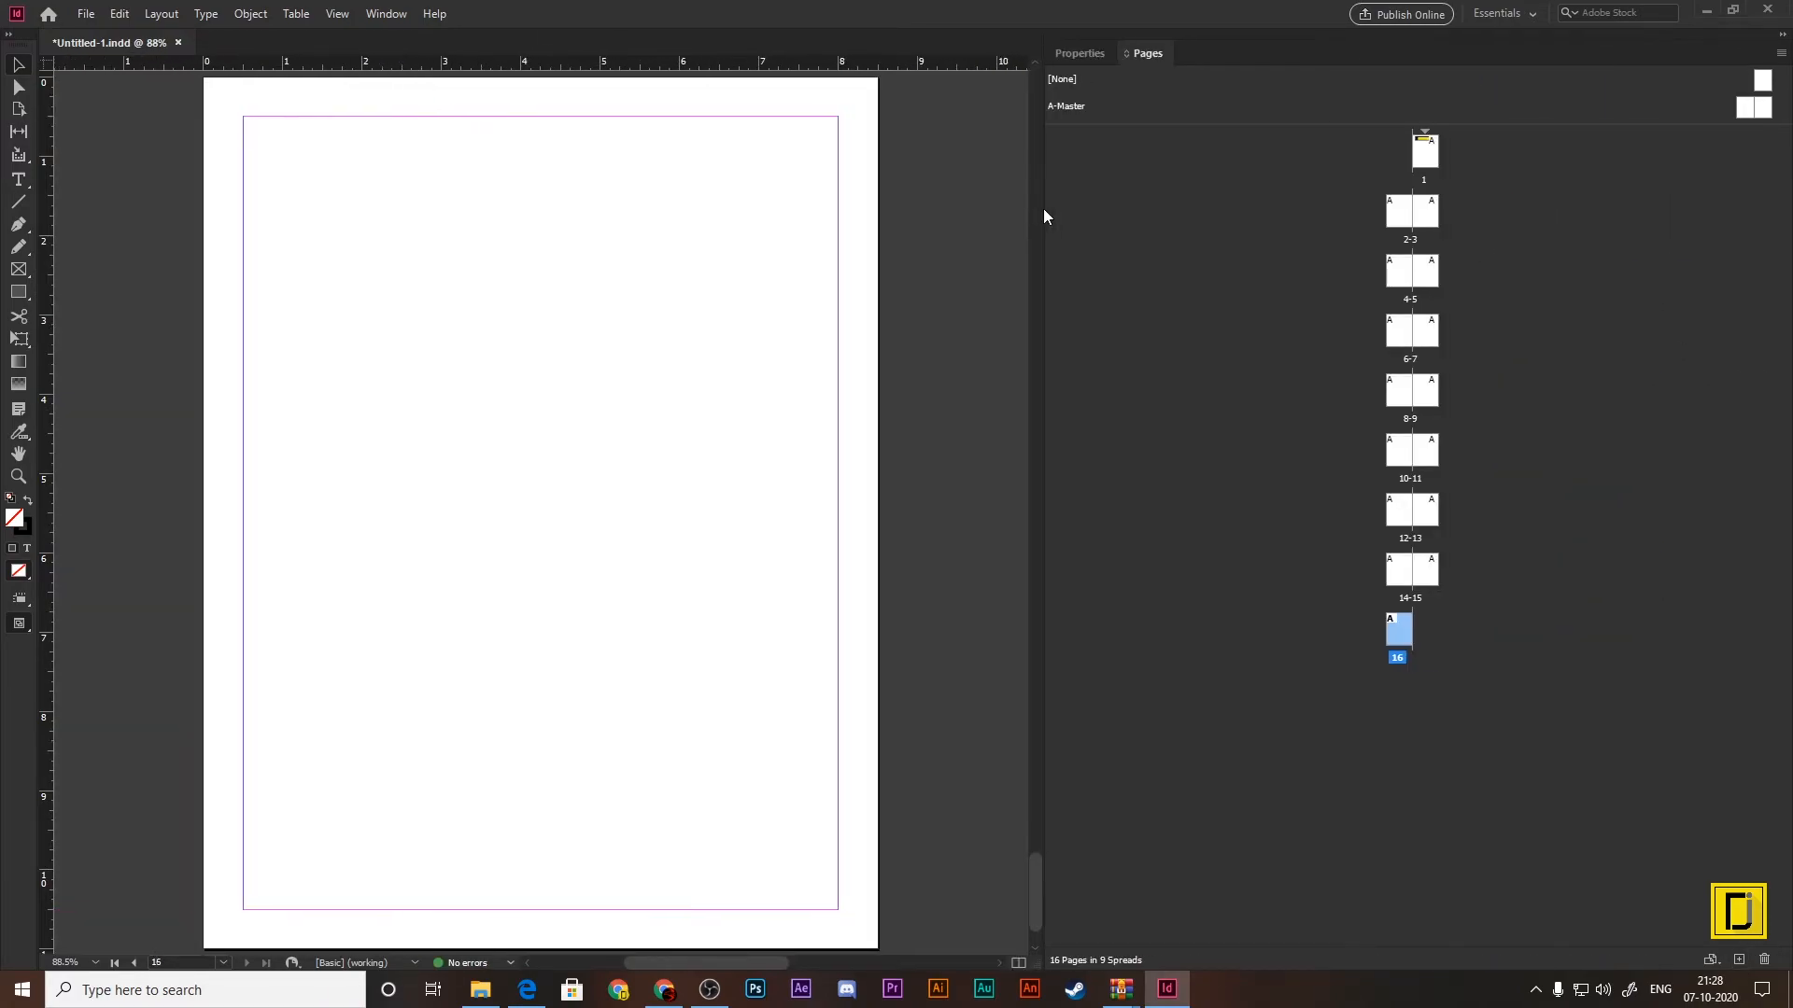
click(1780, 54)
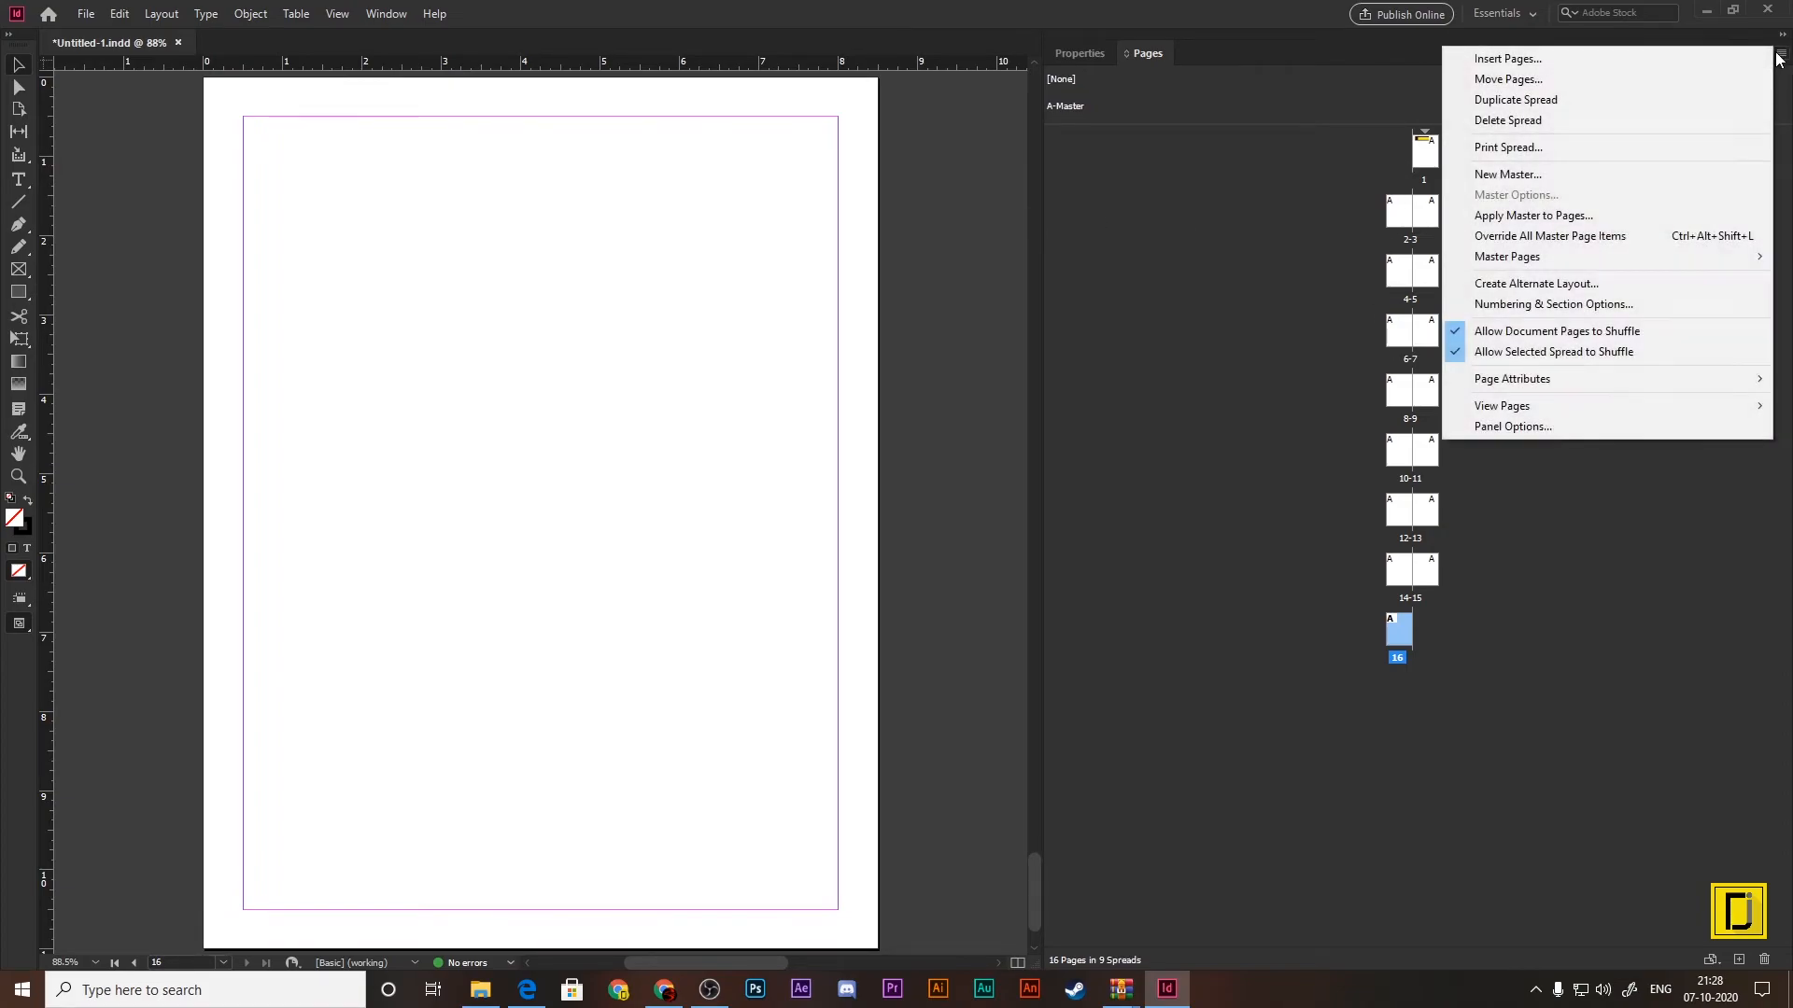
mouse_move(1664, 407)
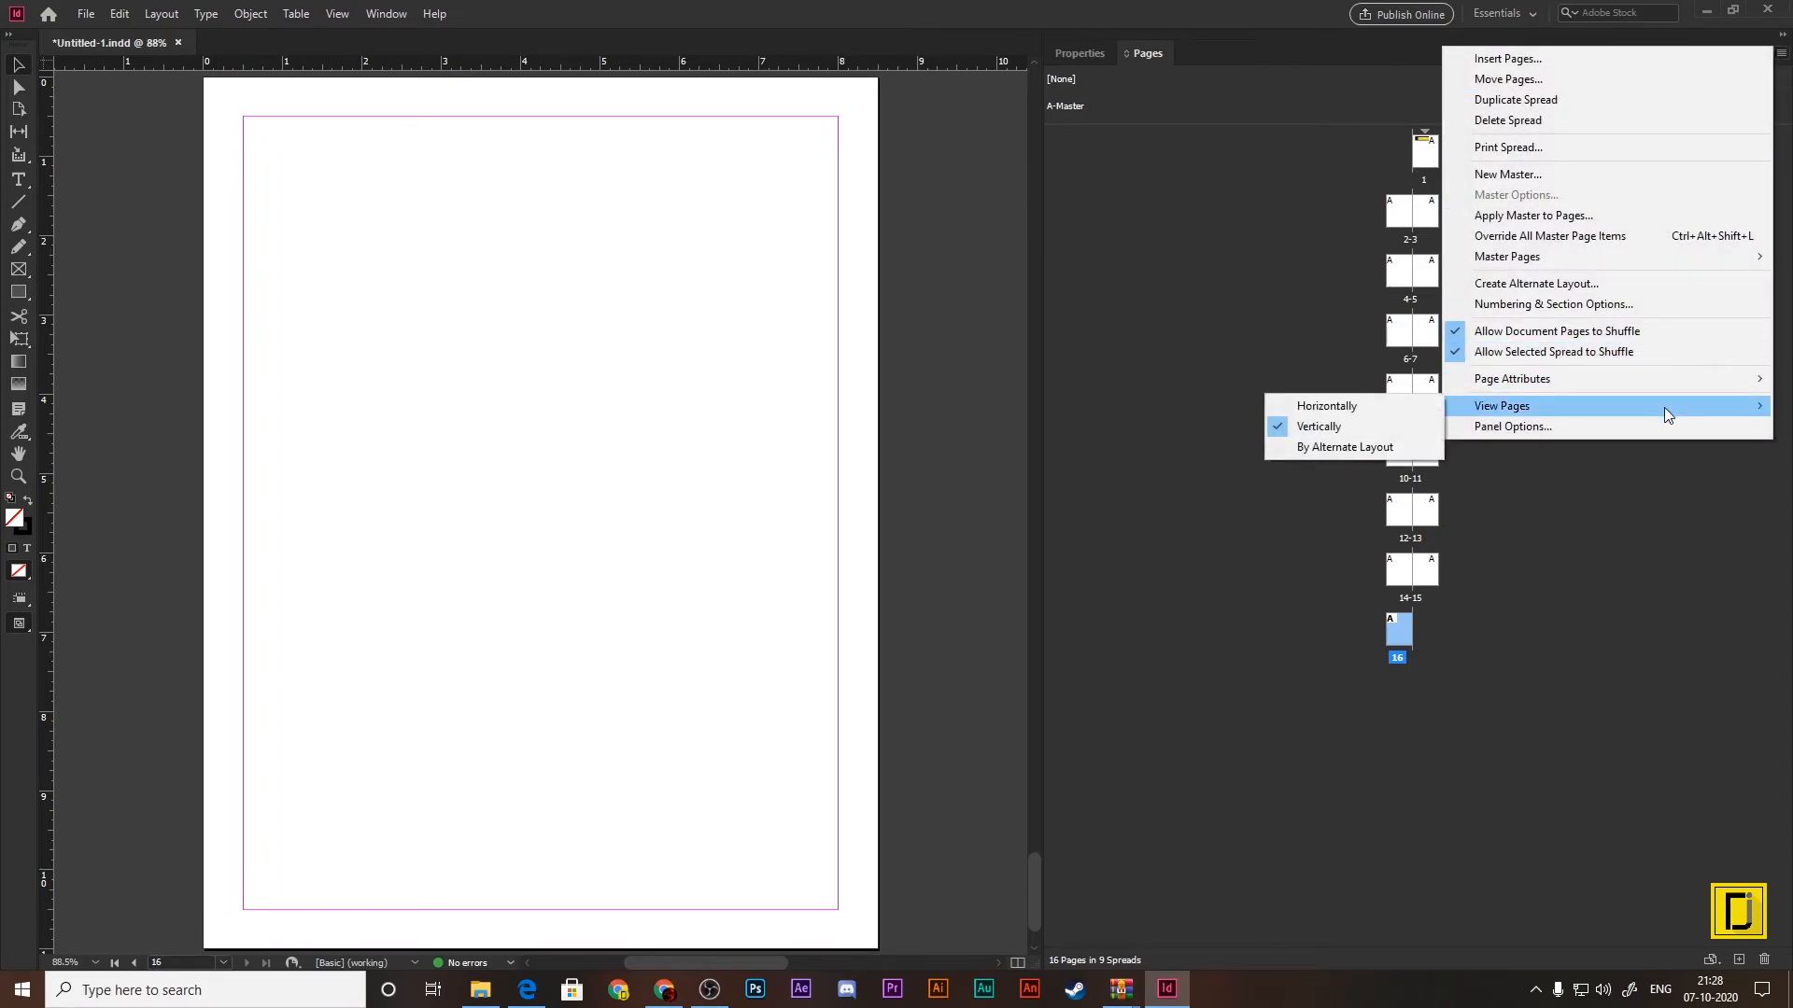
click(1371, 406)
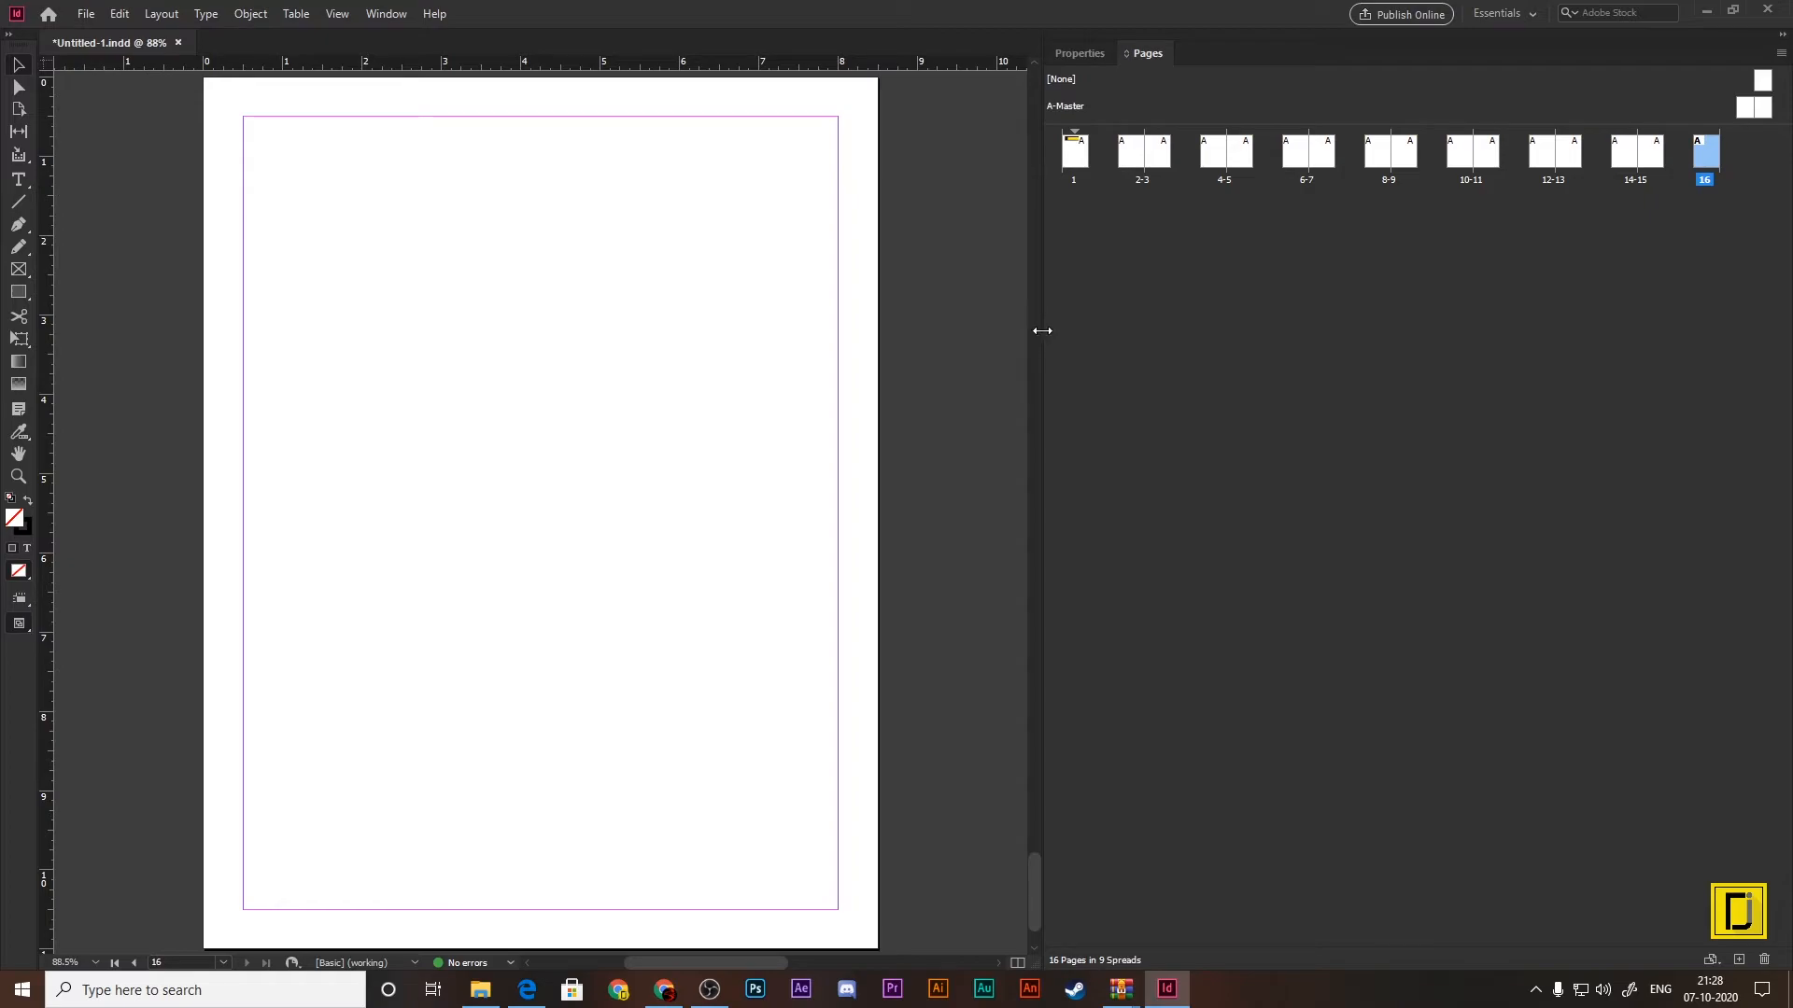
drag(1040, 336, 1356, 325)
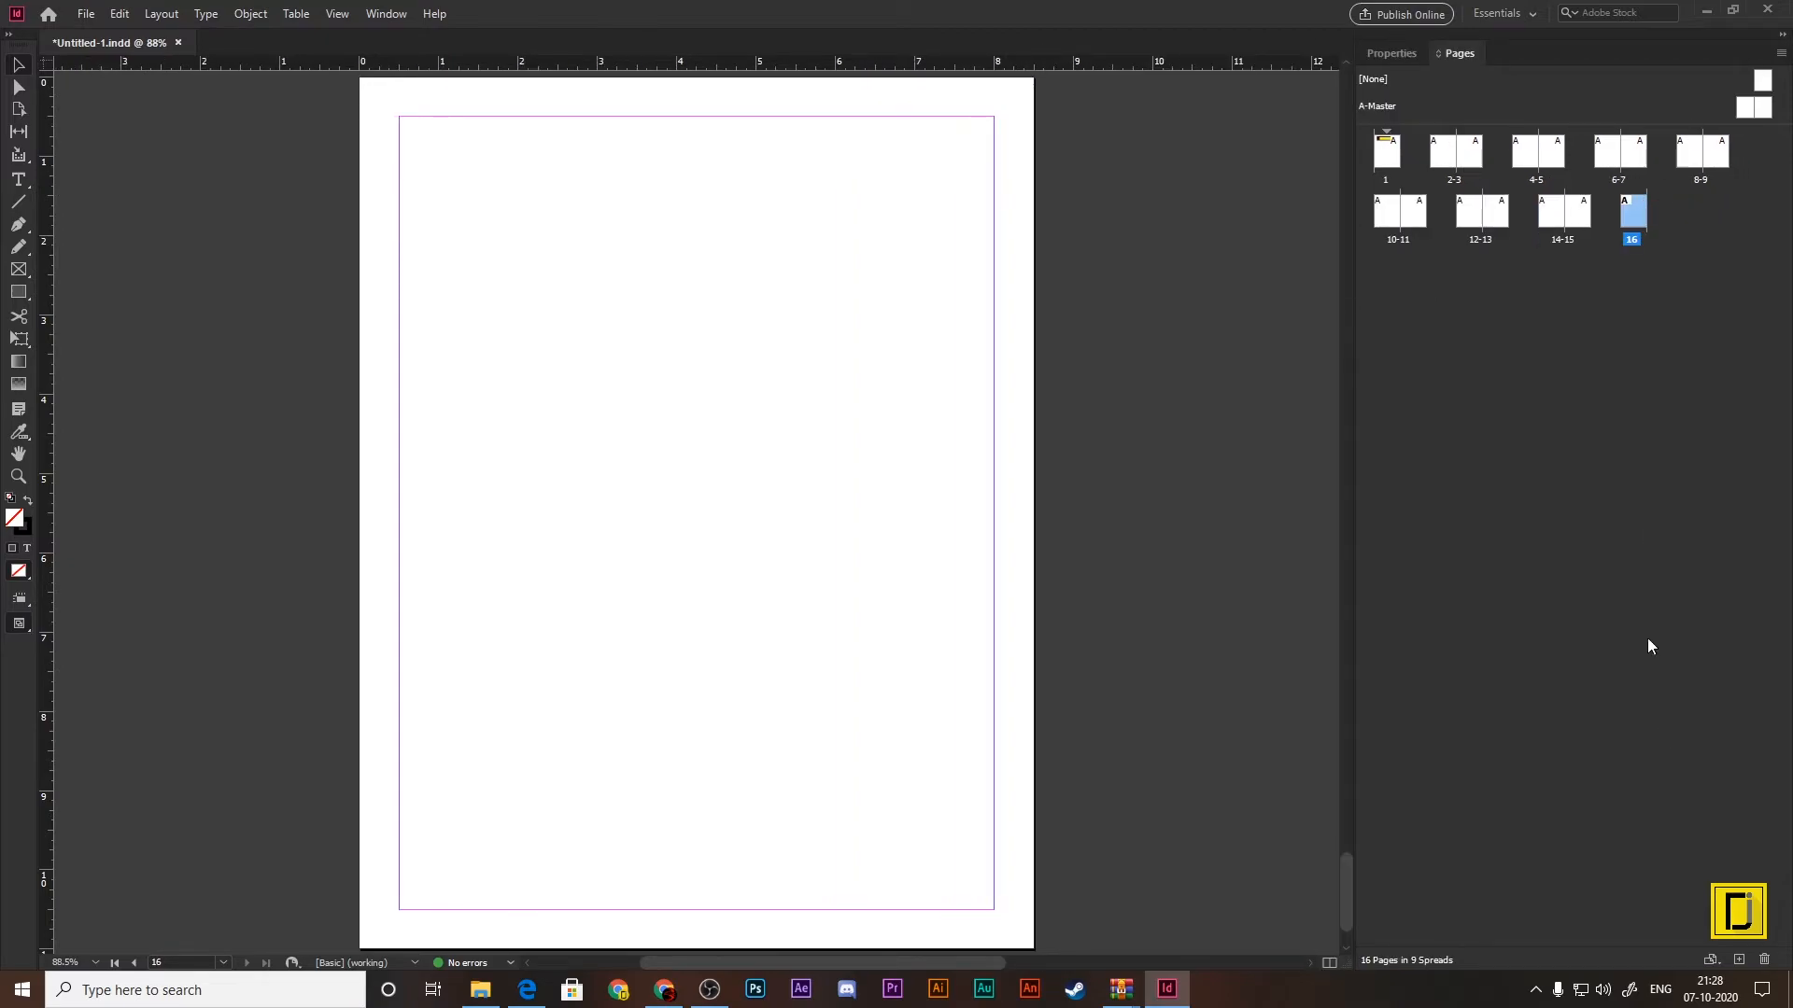
Step: Add three more pages after page 16 so the document ends at page 19
click(1739, 960)
click(1739, 960)
click(1739, 960)
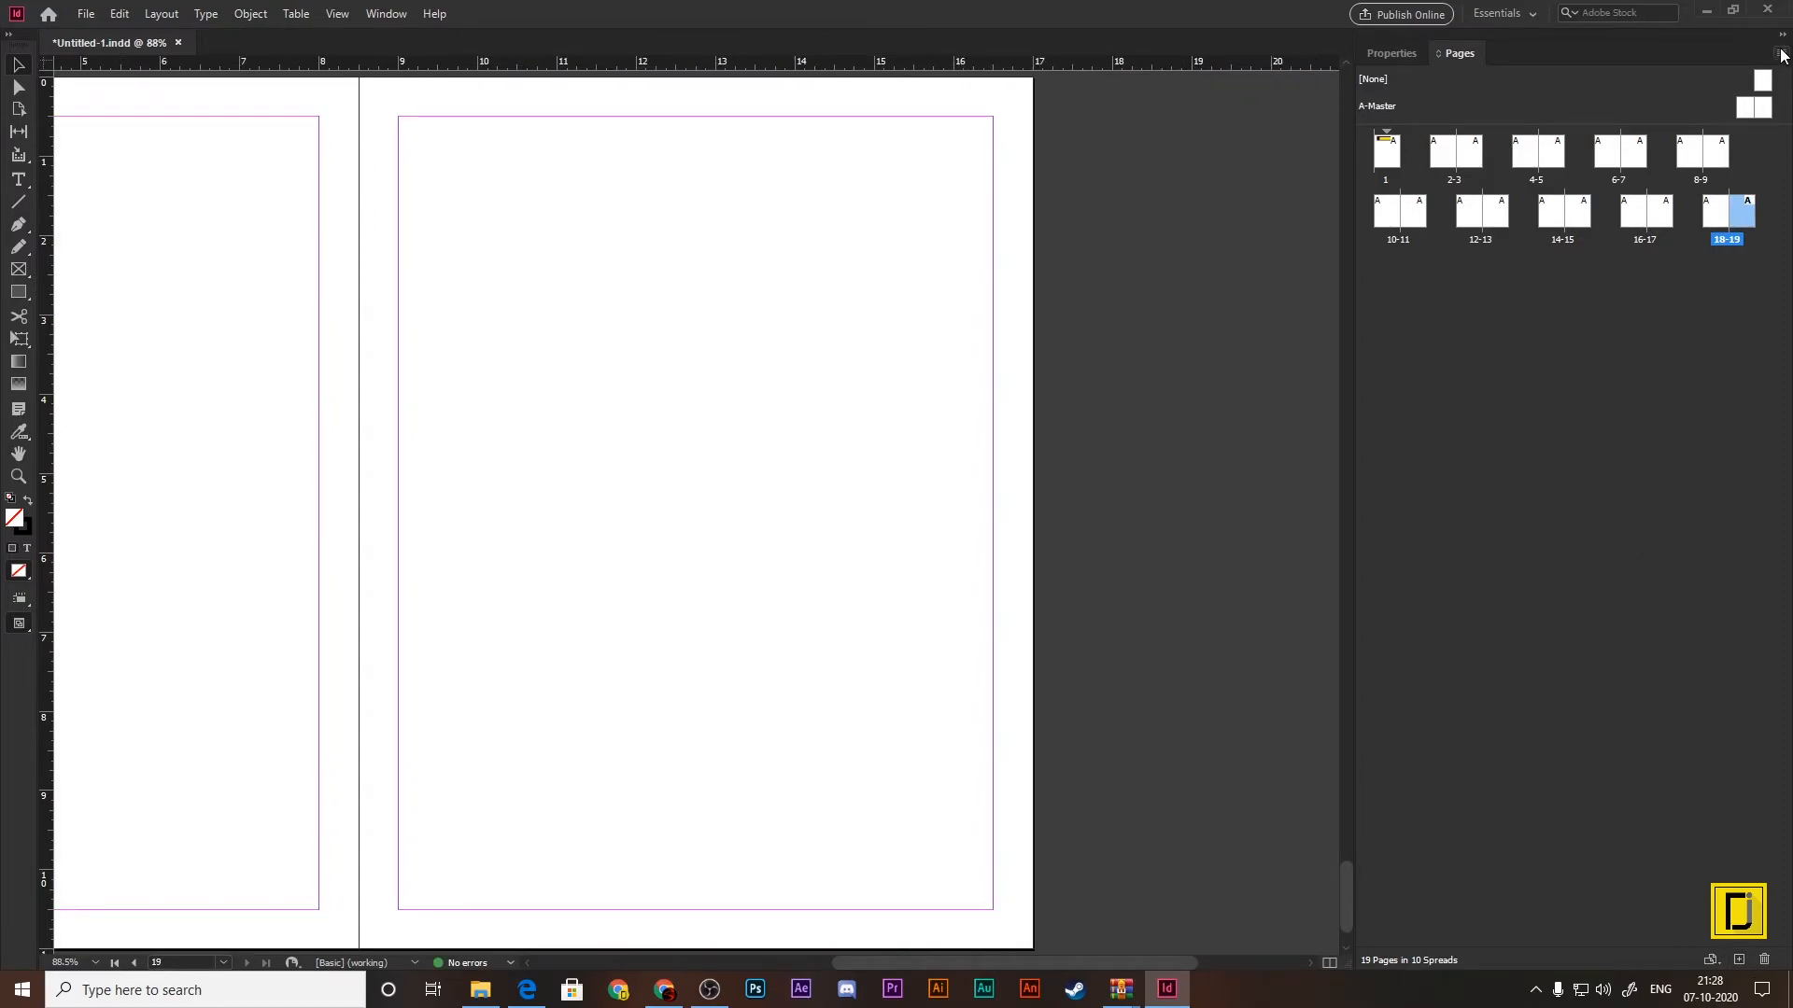
Step: Try the vertical arrangement of the page thumbnails and return to the horizontal one
click(1781, 53)
mouse_move(1609, 403)
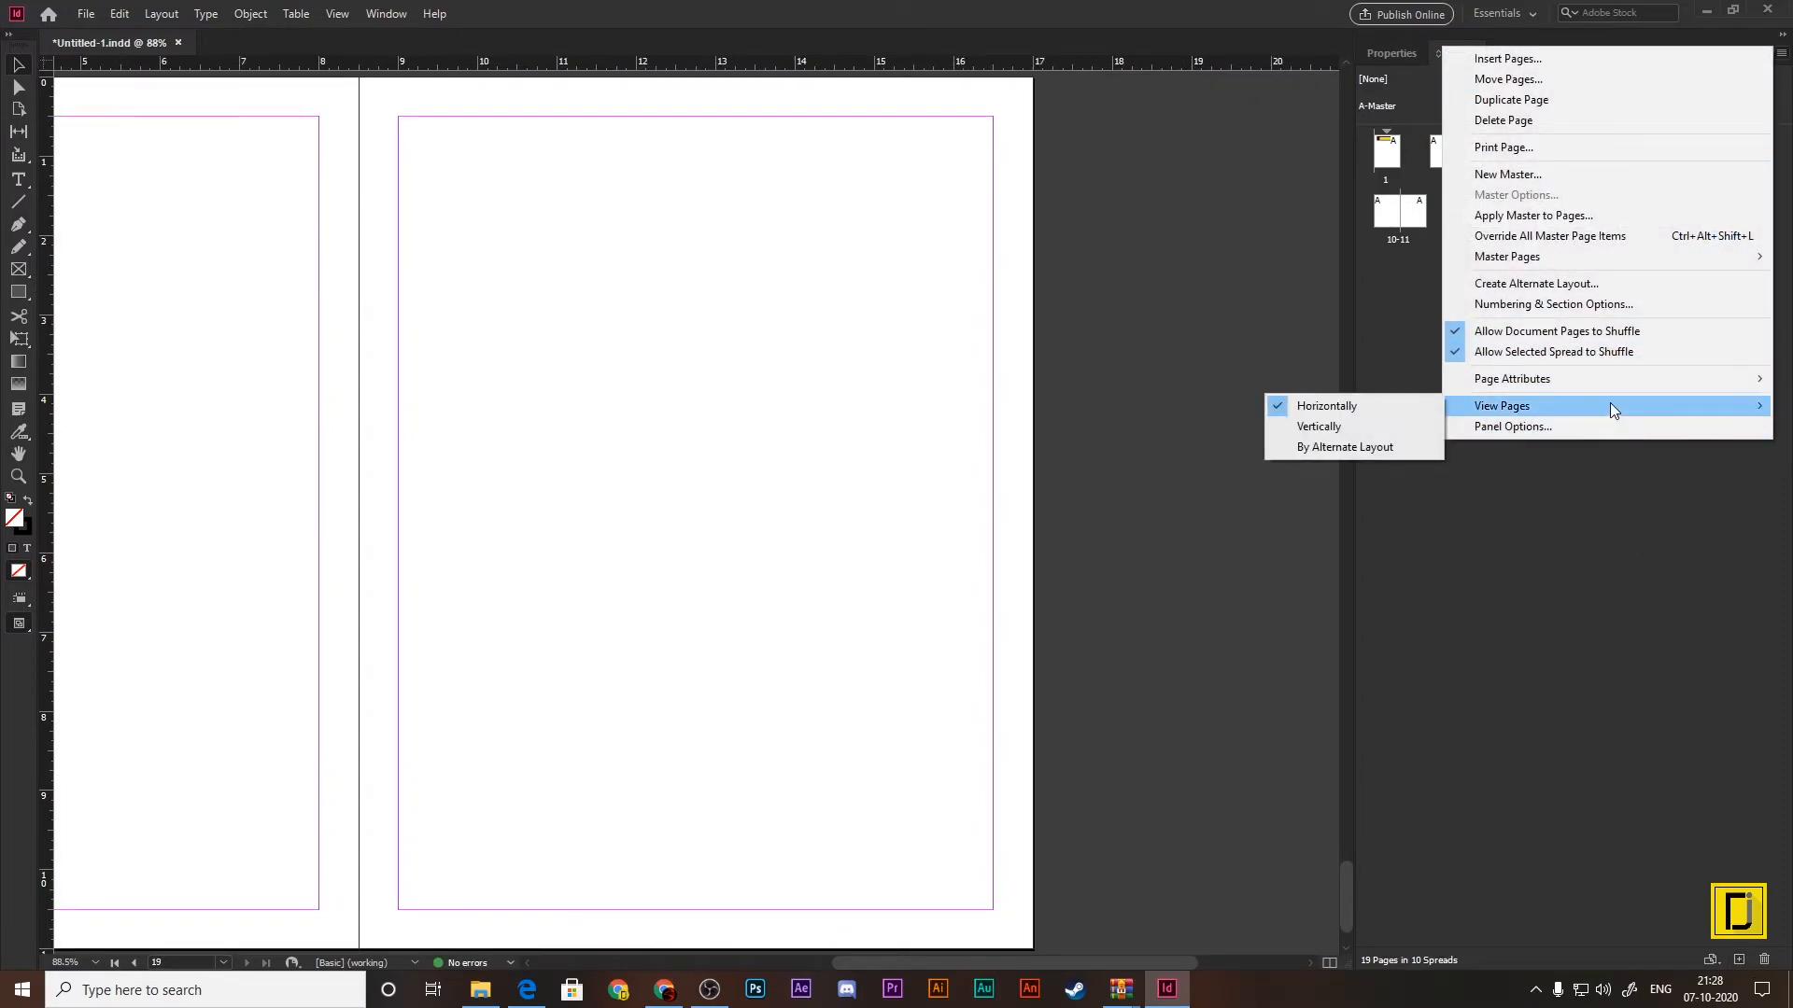
click(1316, 433)
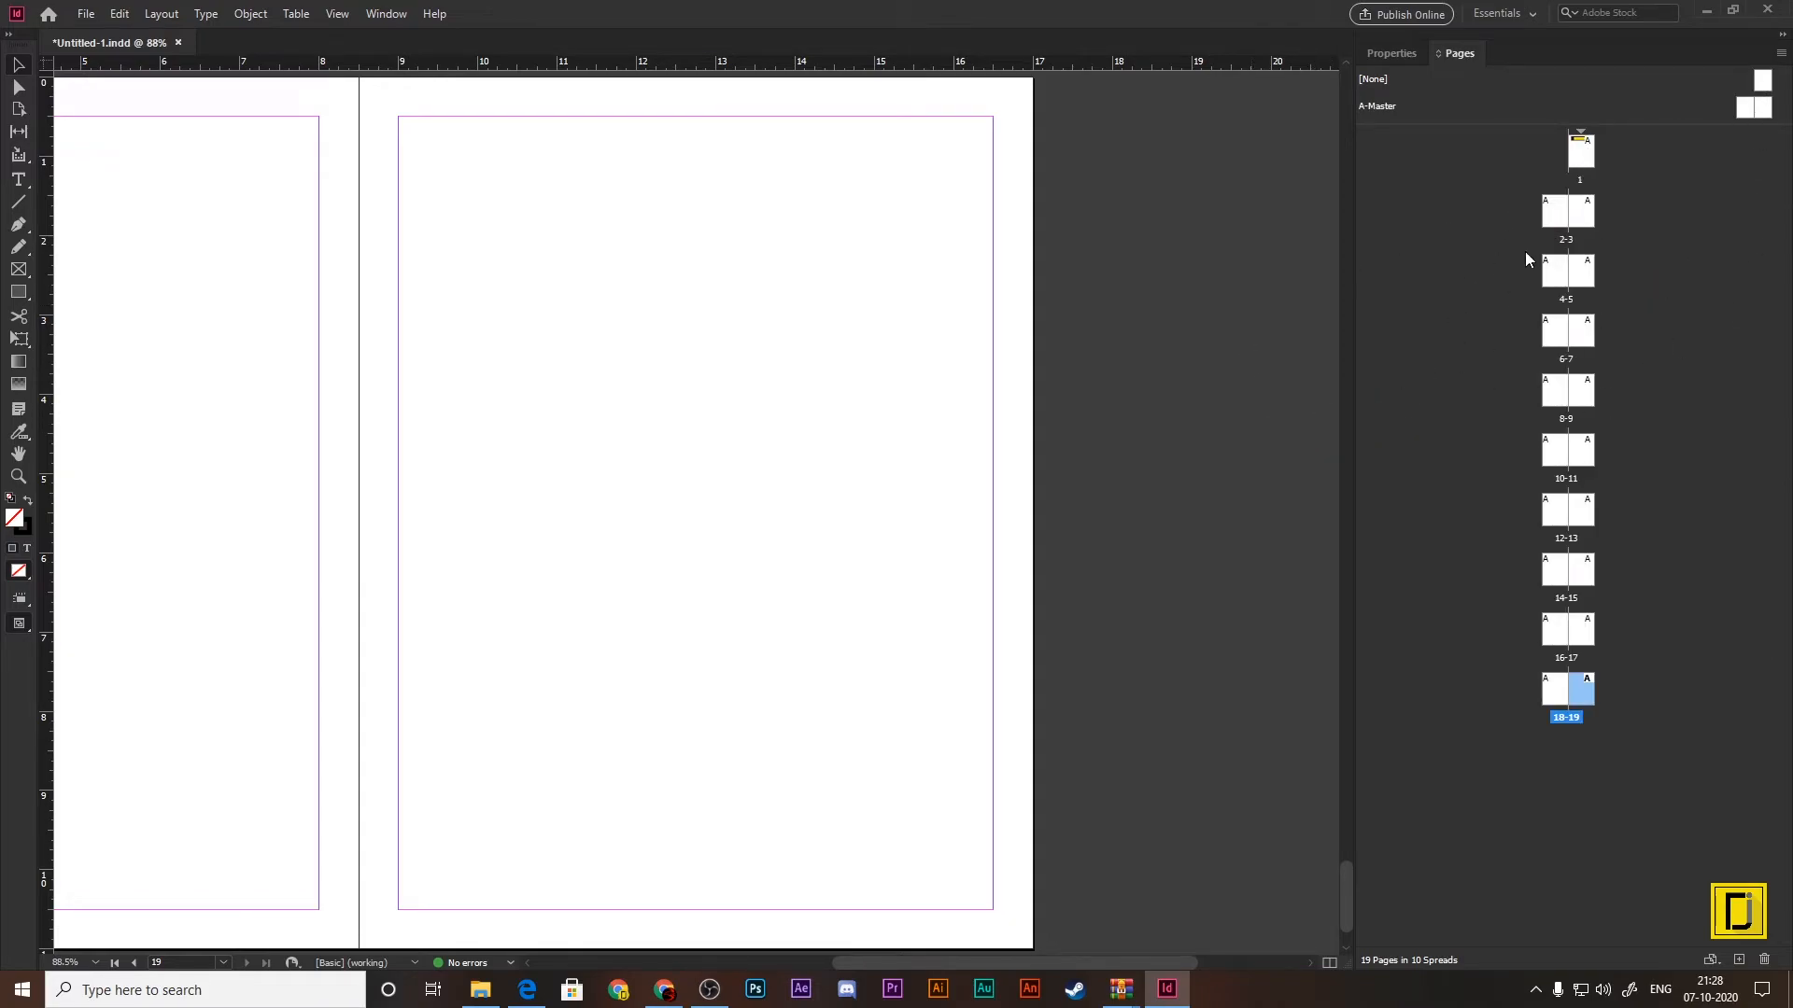
click(1781, 54)
mouse_move(1567, 411)
click(1400, 401)
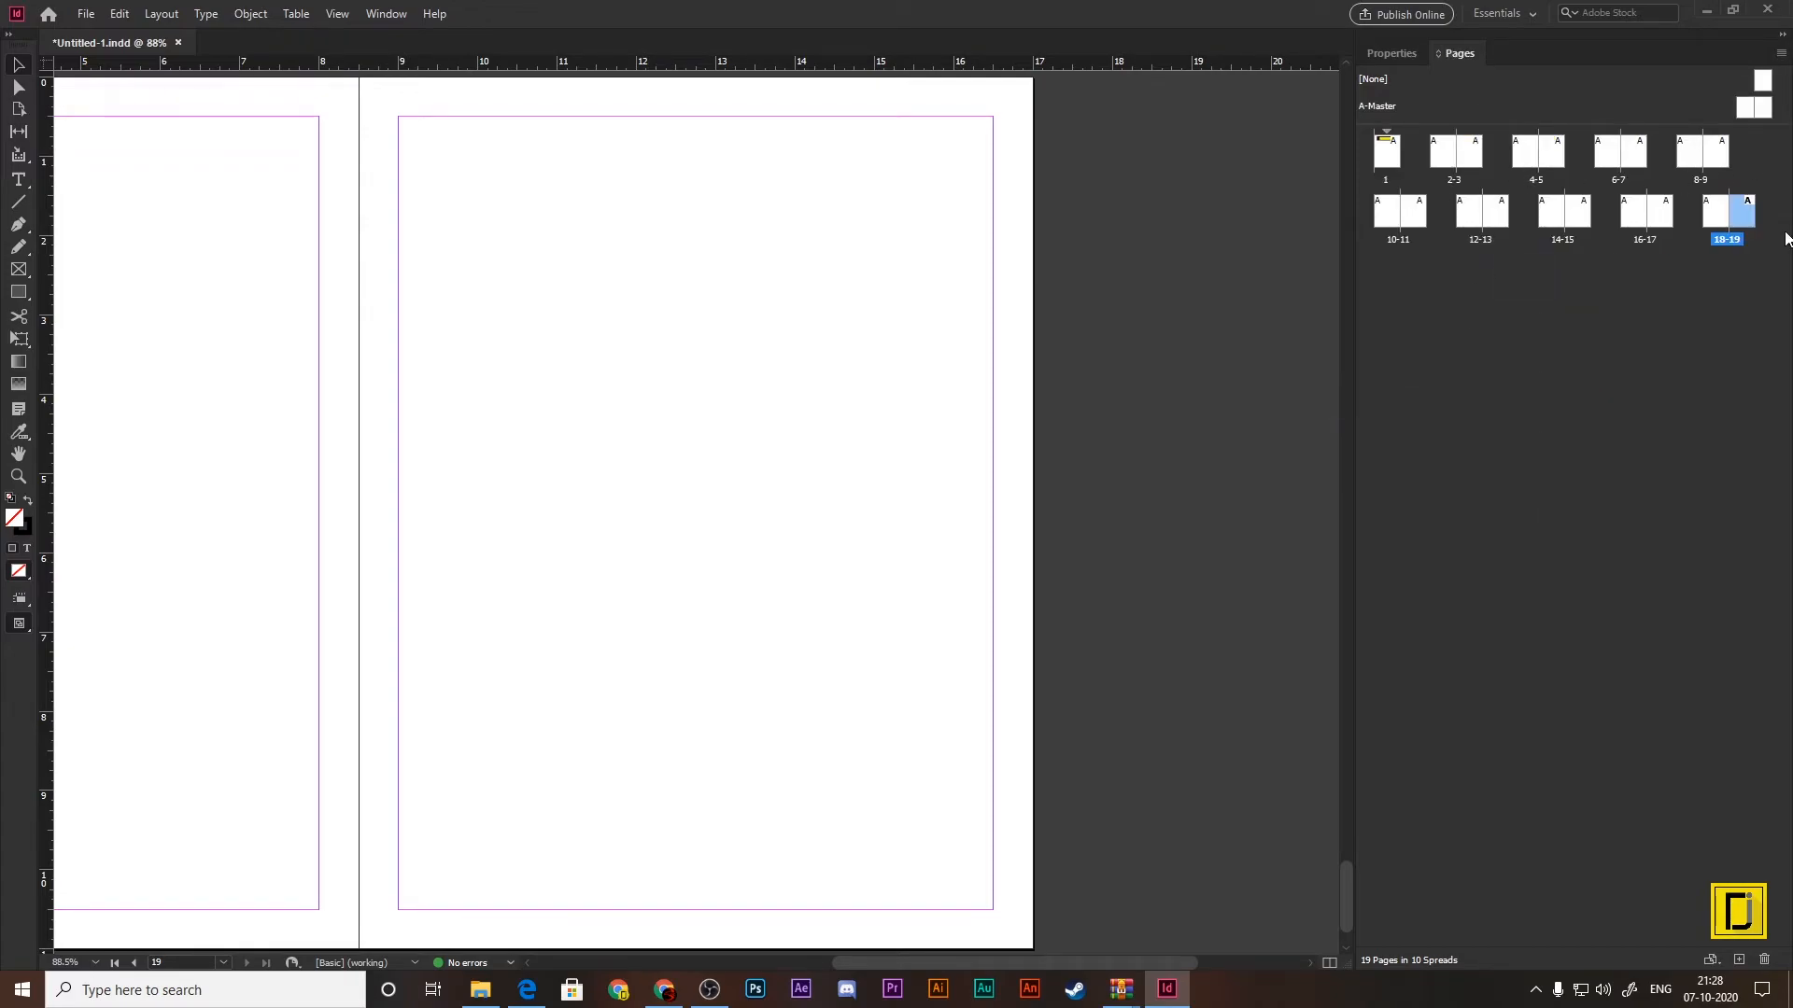
Step: Set the page thumbnail size to Large in the Pages panel's display options
click(1780, 53)
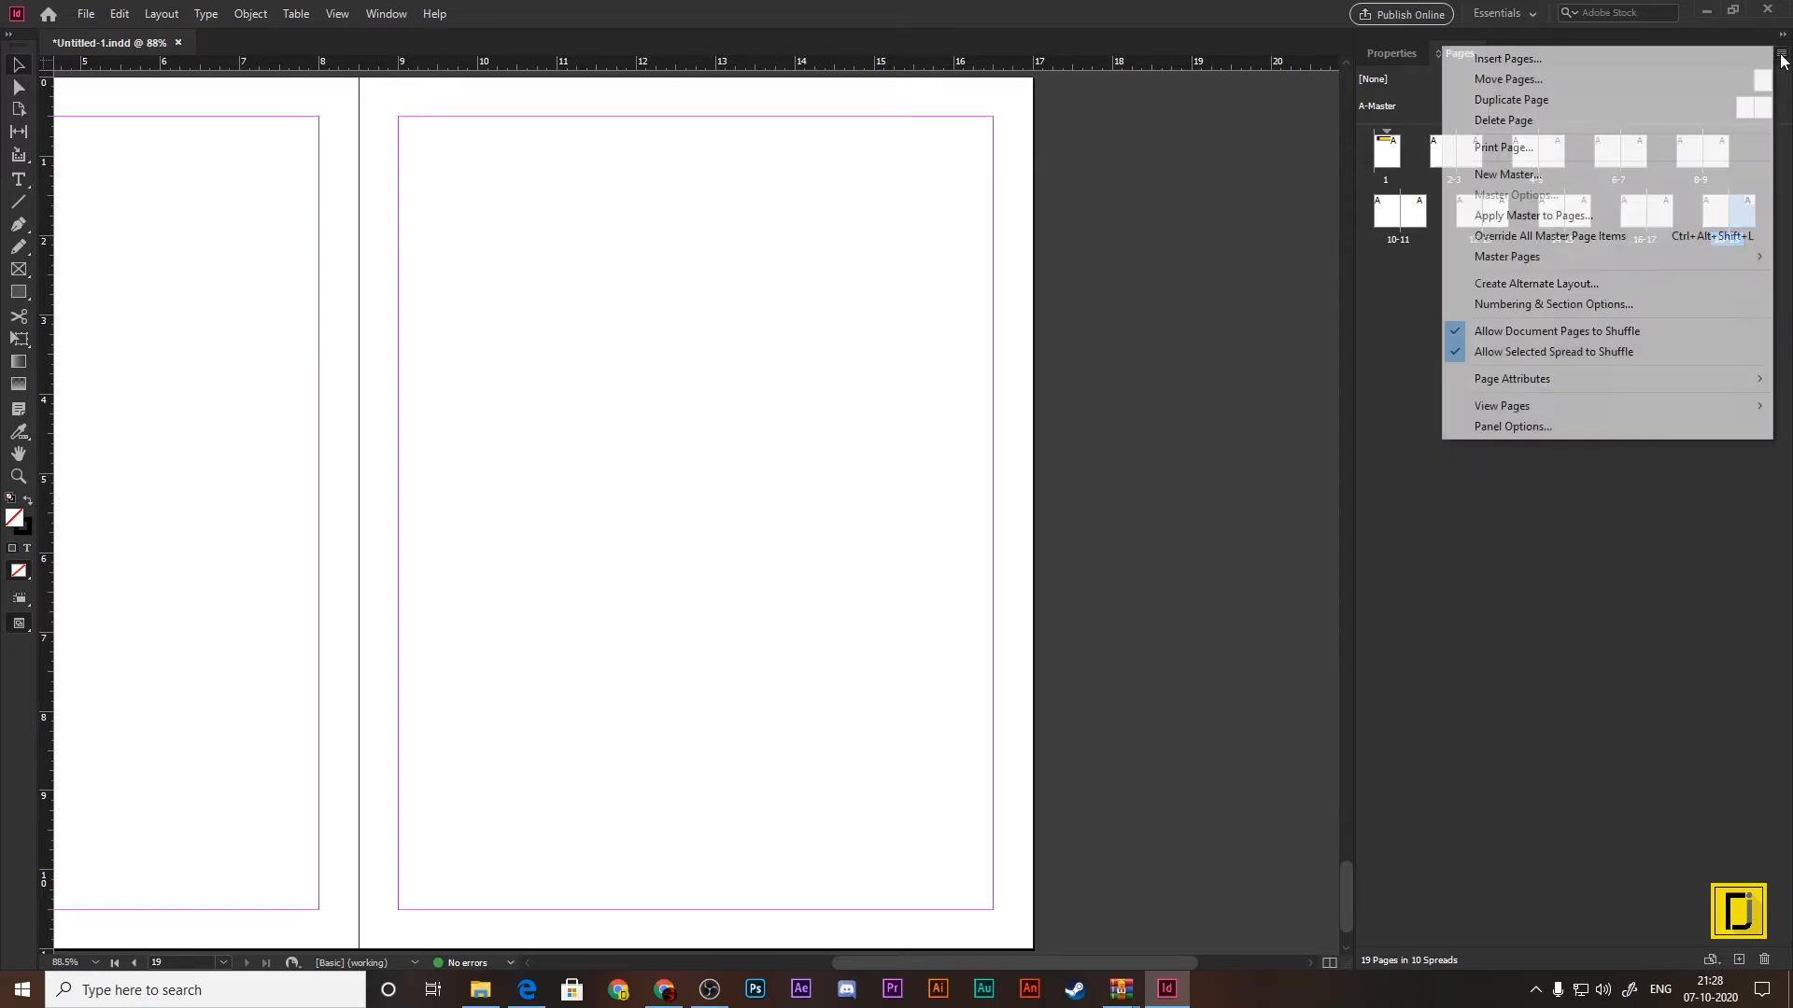
click(1554, 428)
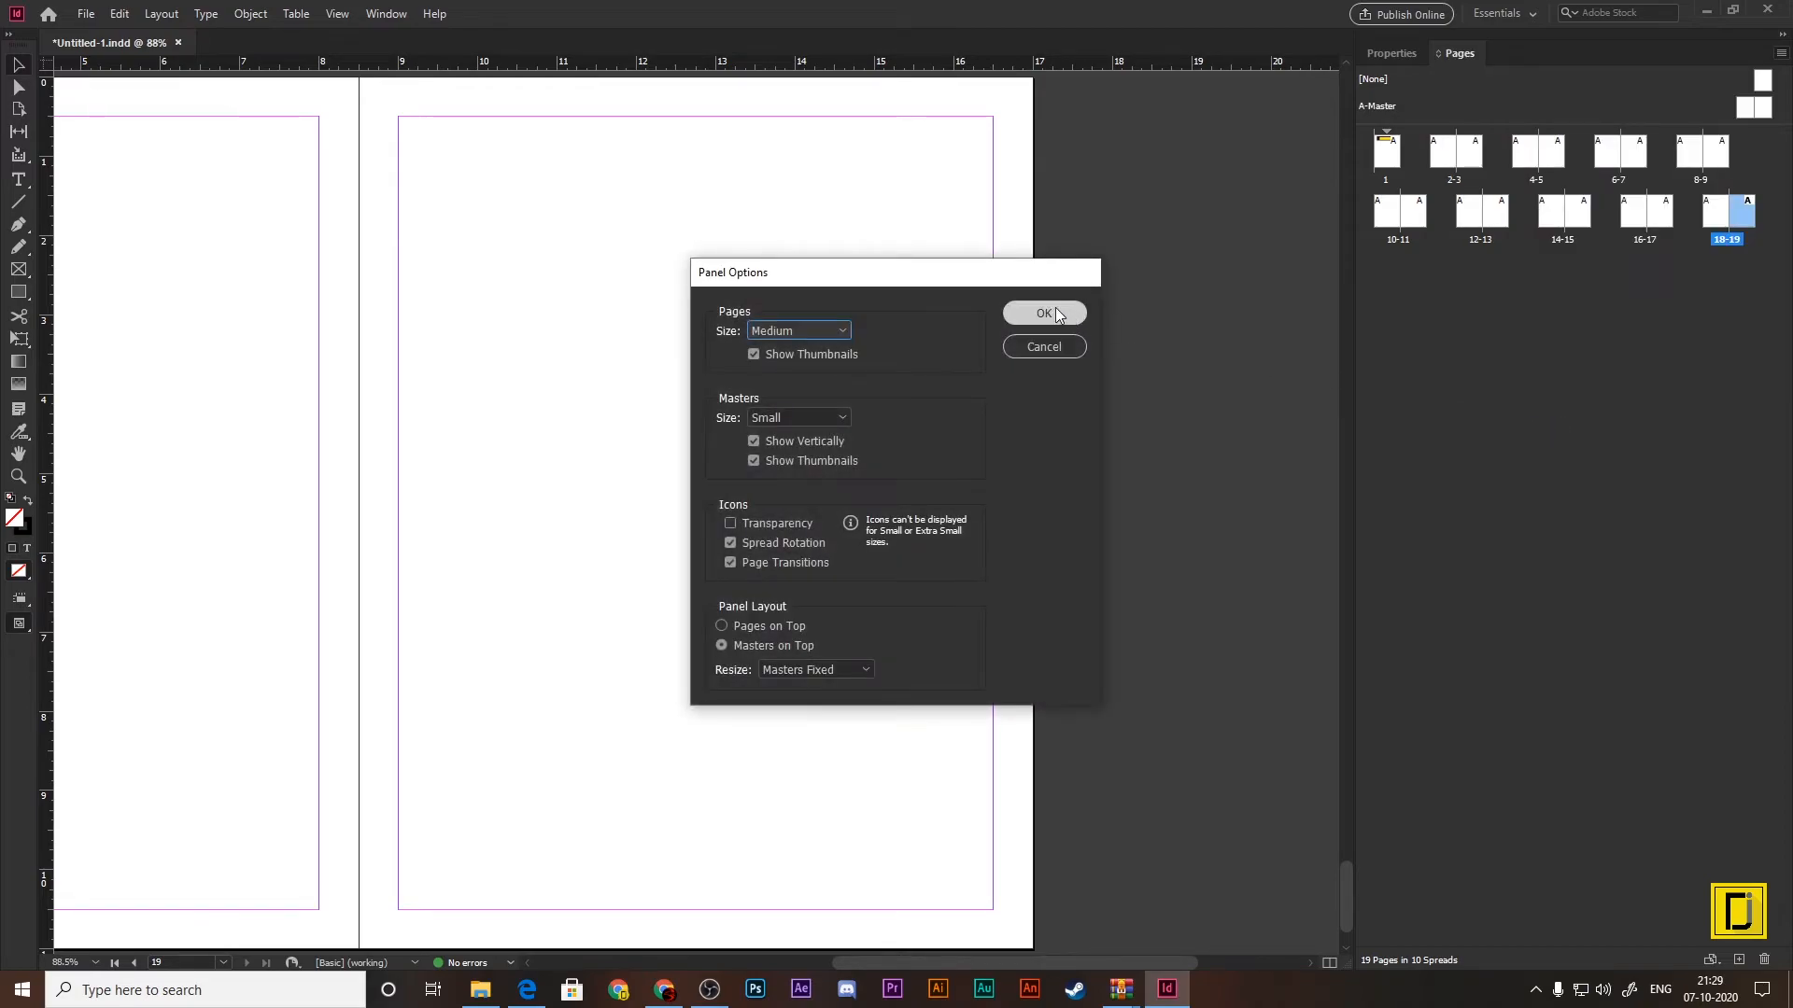
drag(929, 280, 835, 178)
click(739, 222)
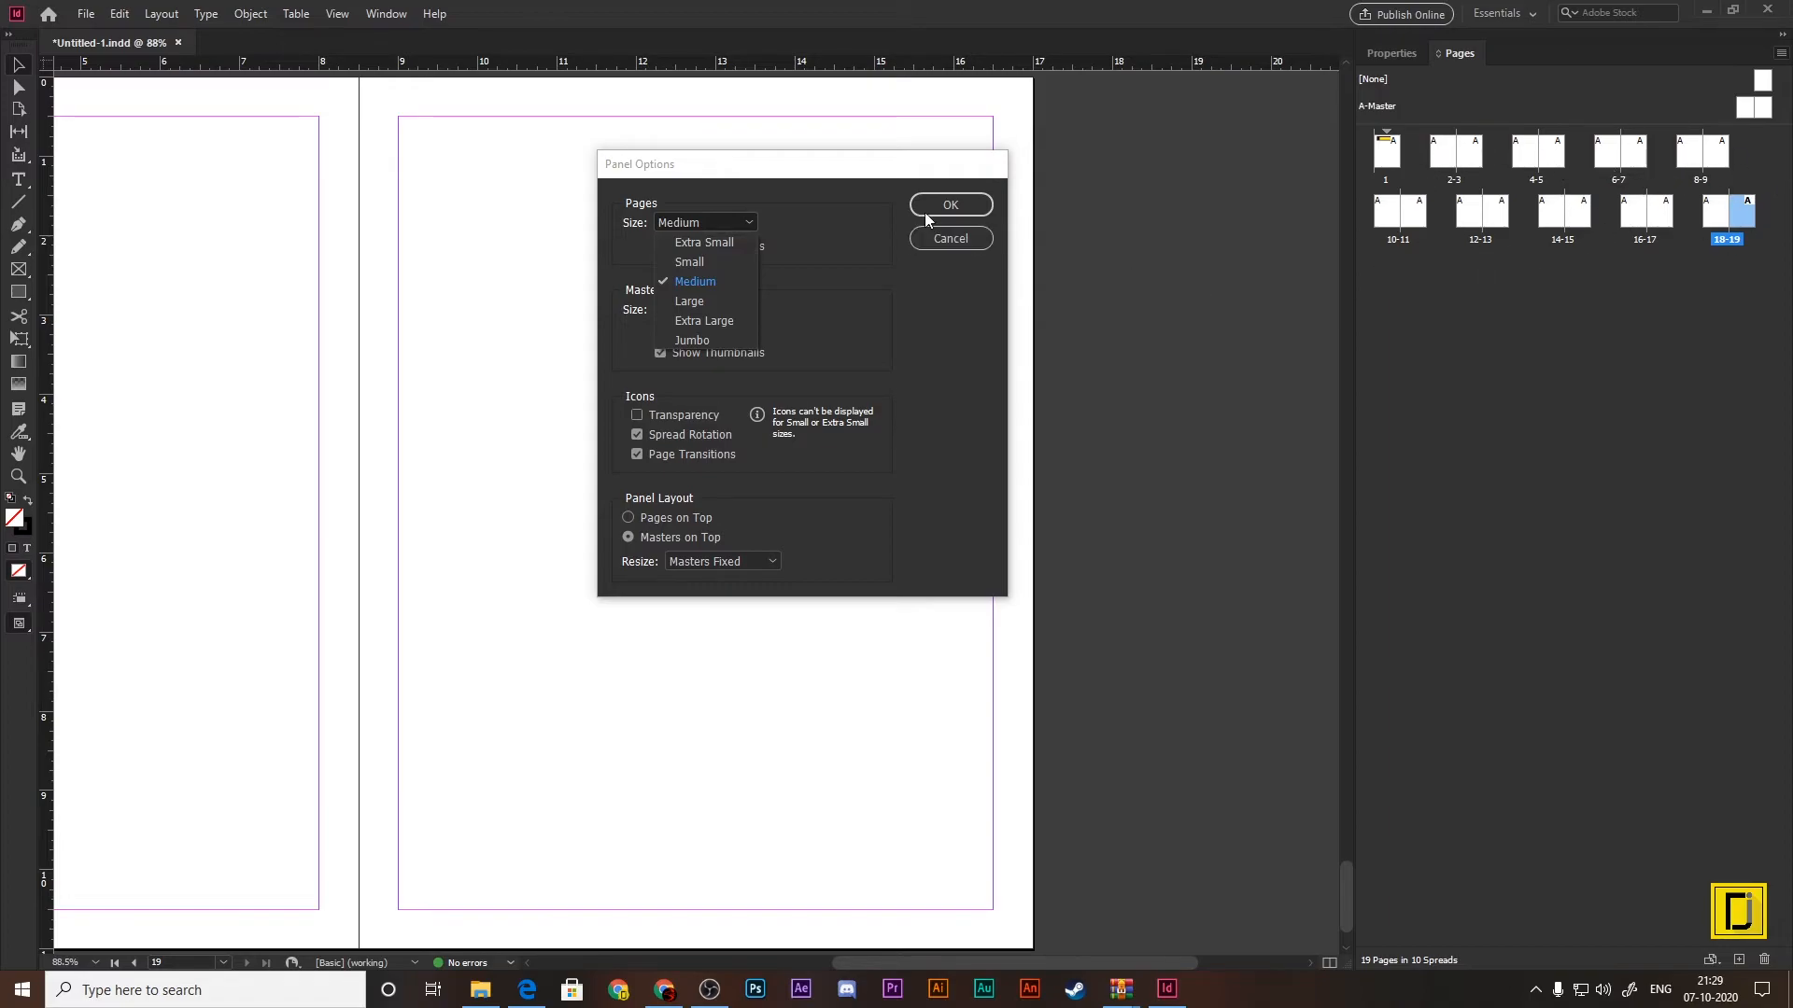
click(703, 301)
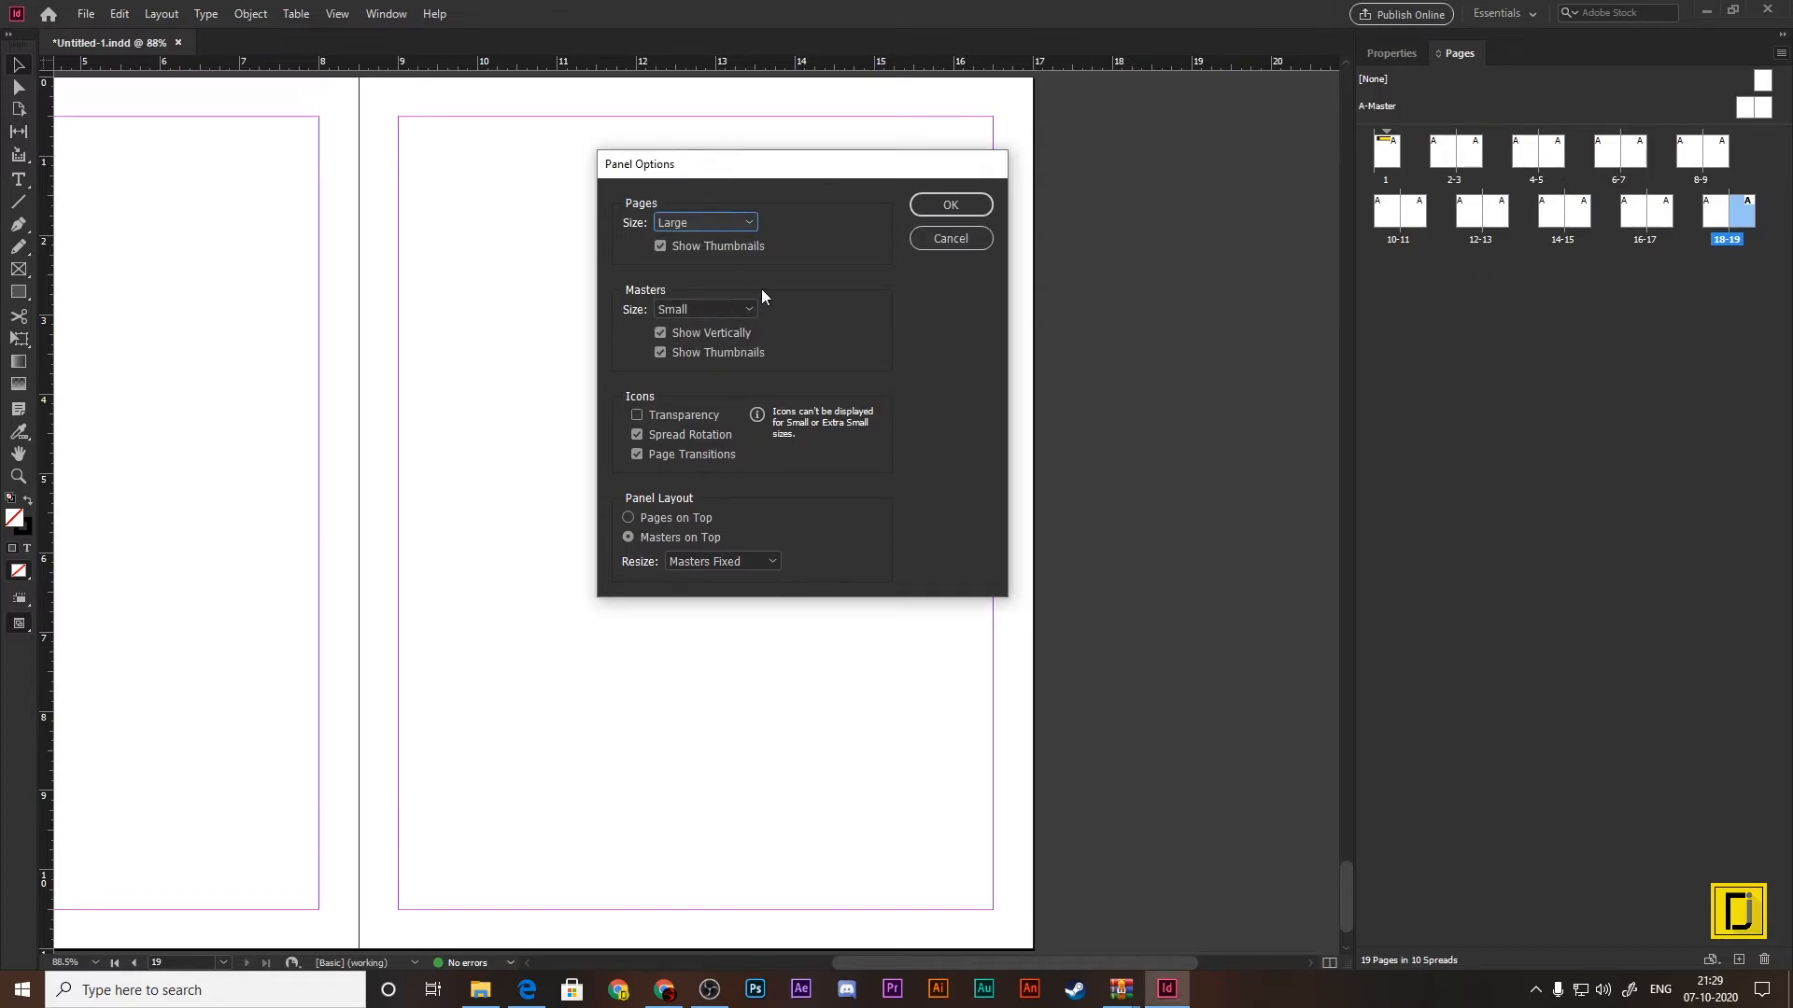
click(967, 208)
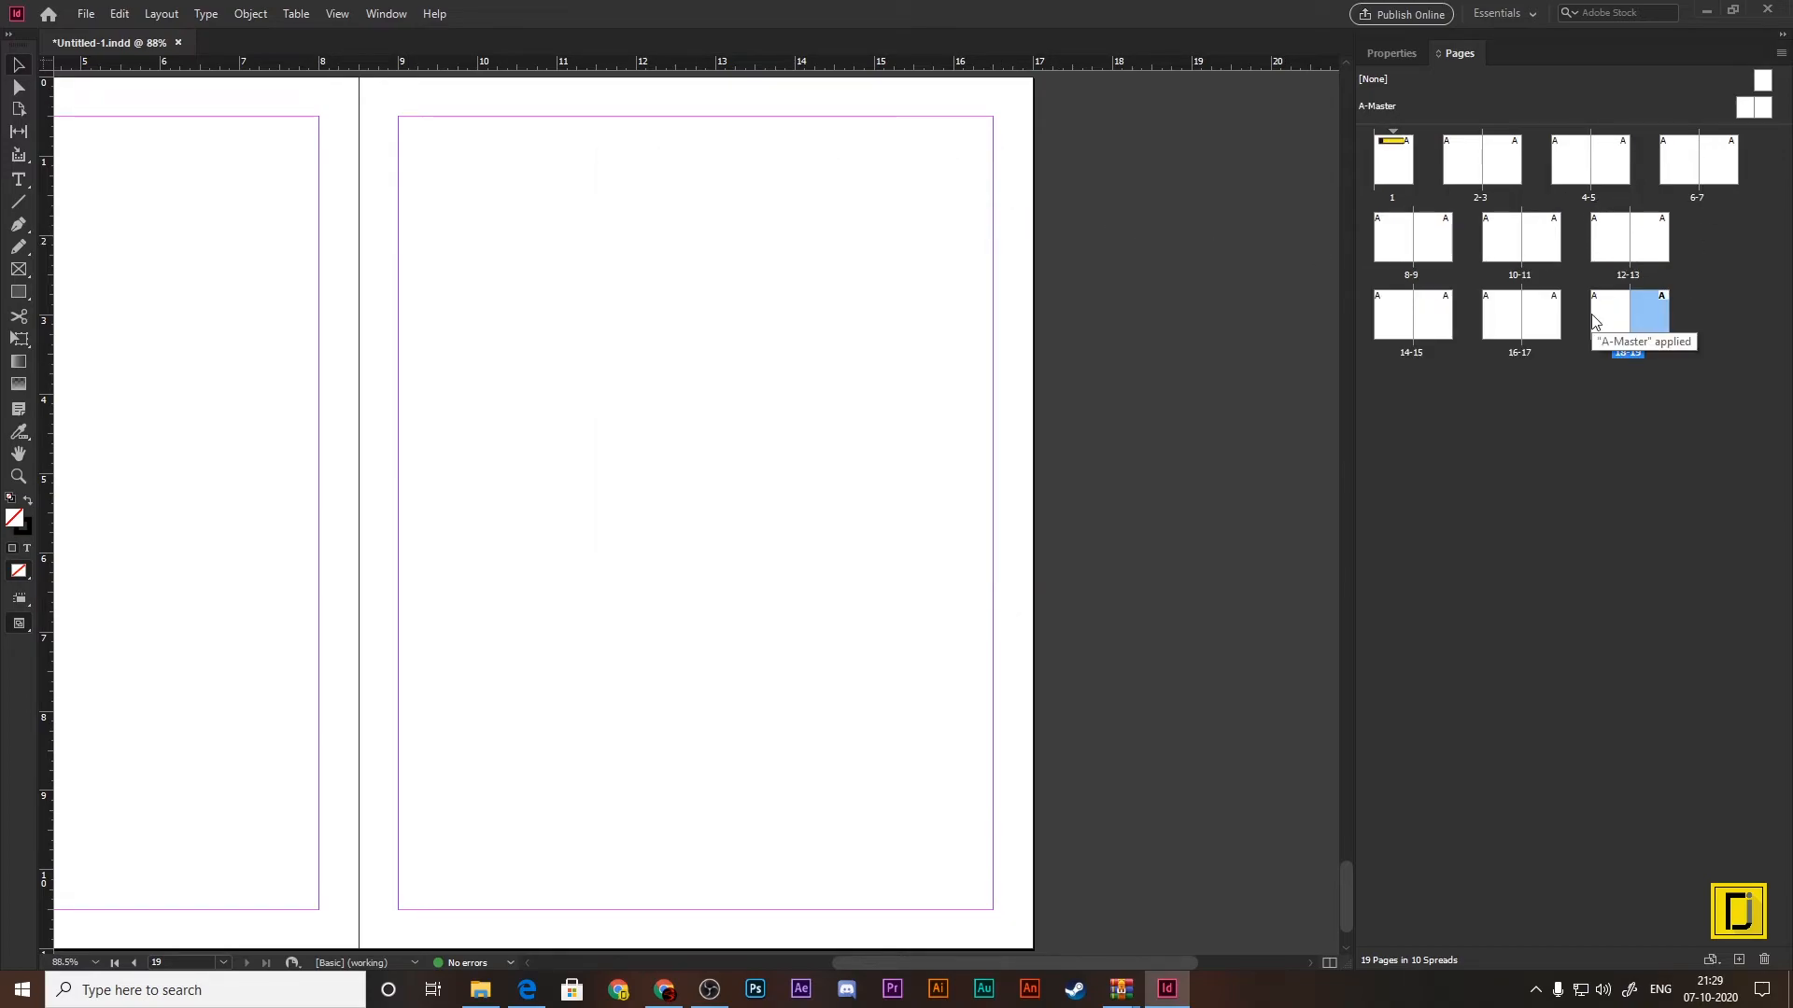
Step: Set the master page thumbnail size to Large in the Pages panel's display options
click(1781, 53)
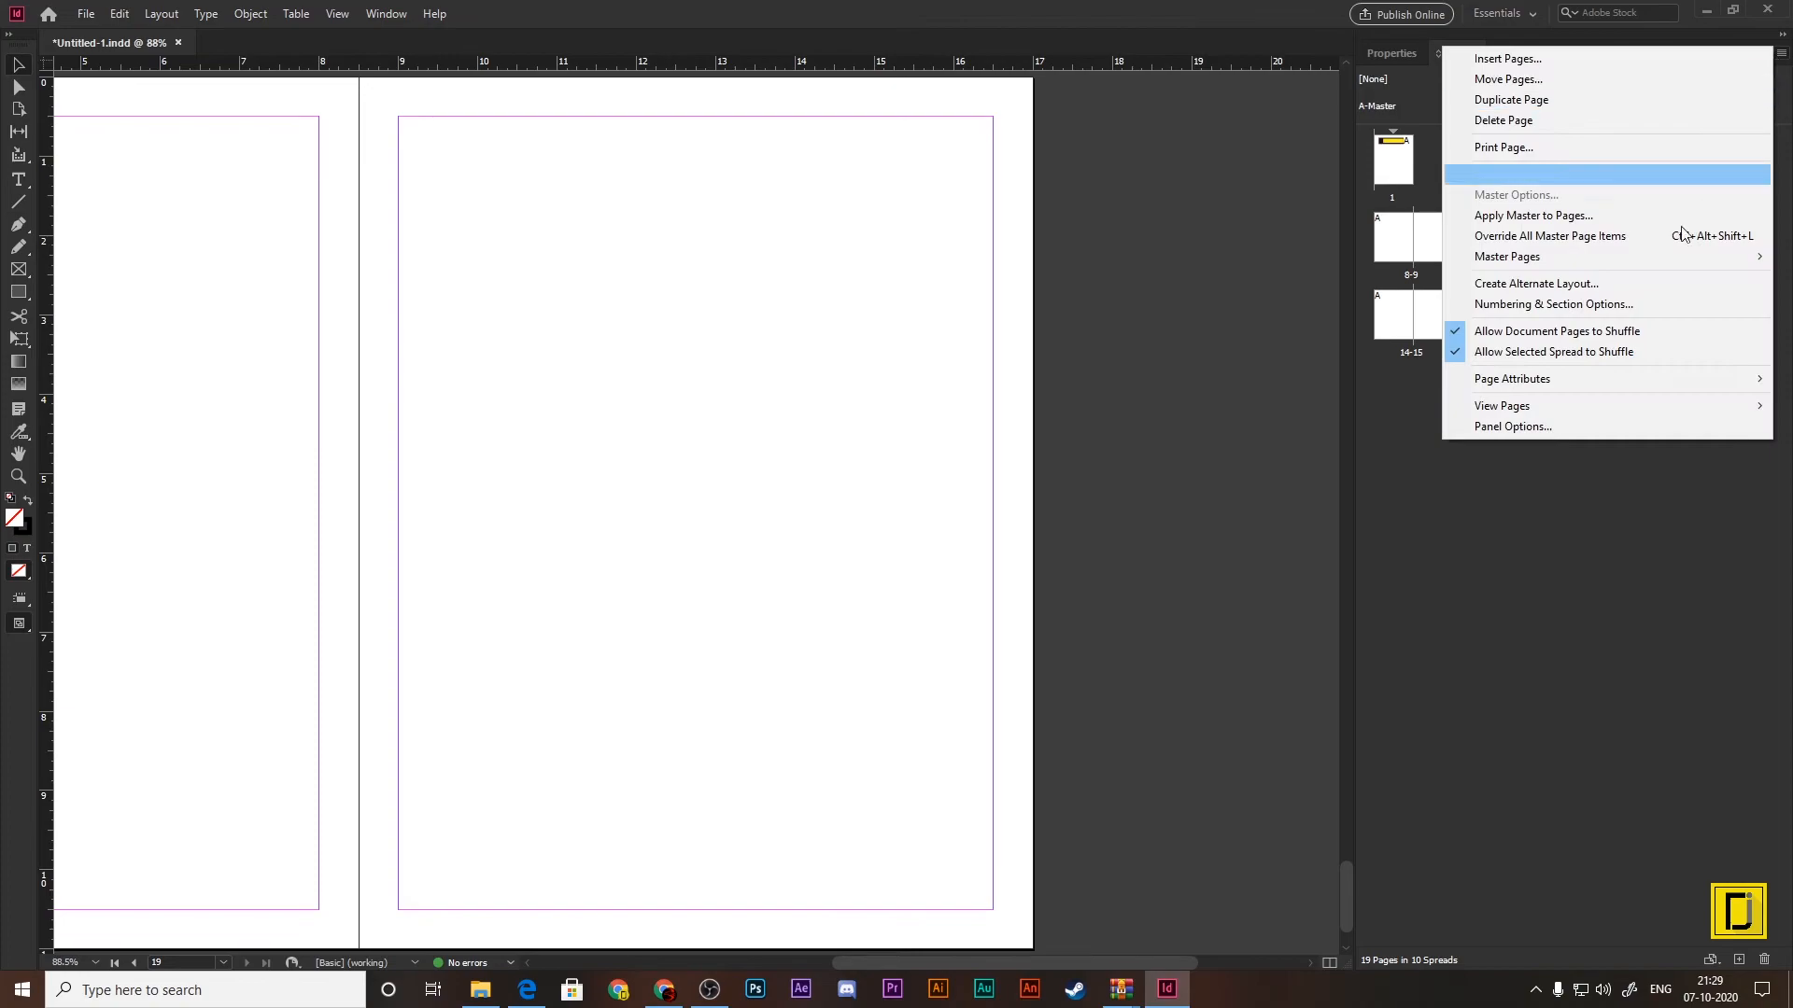
click(1542, 426)
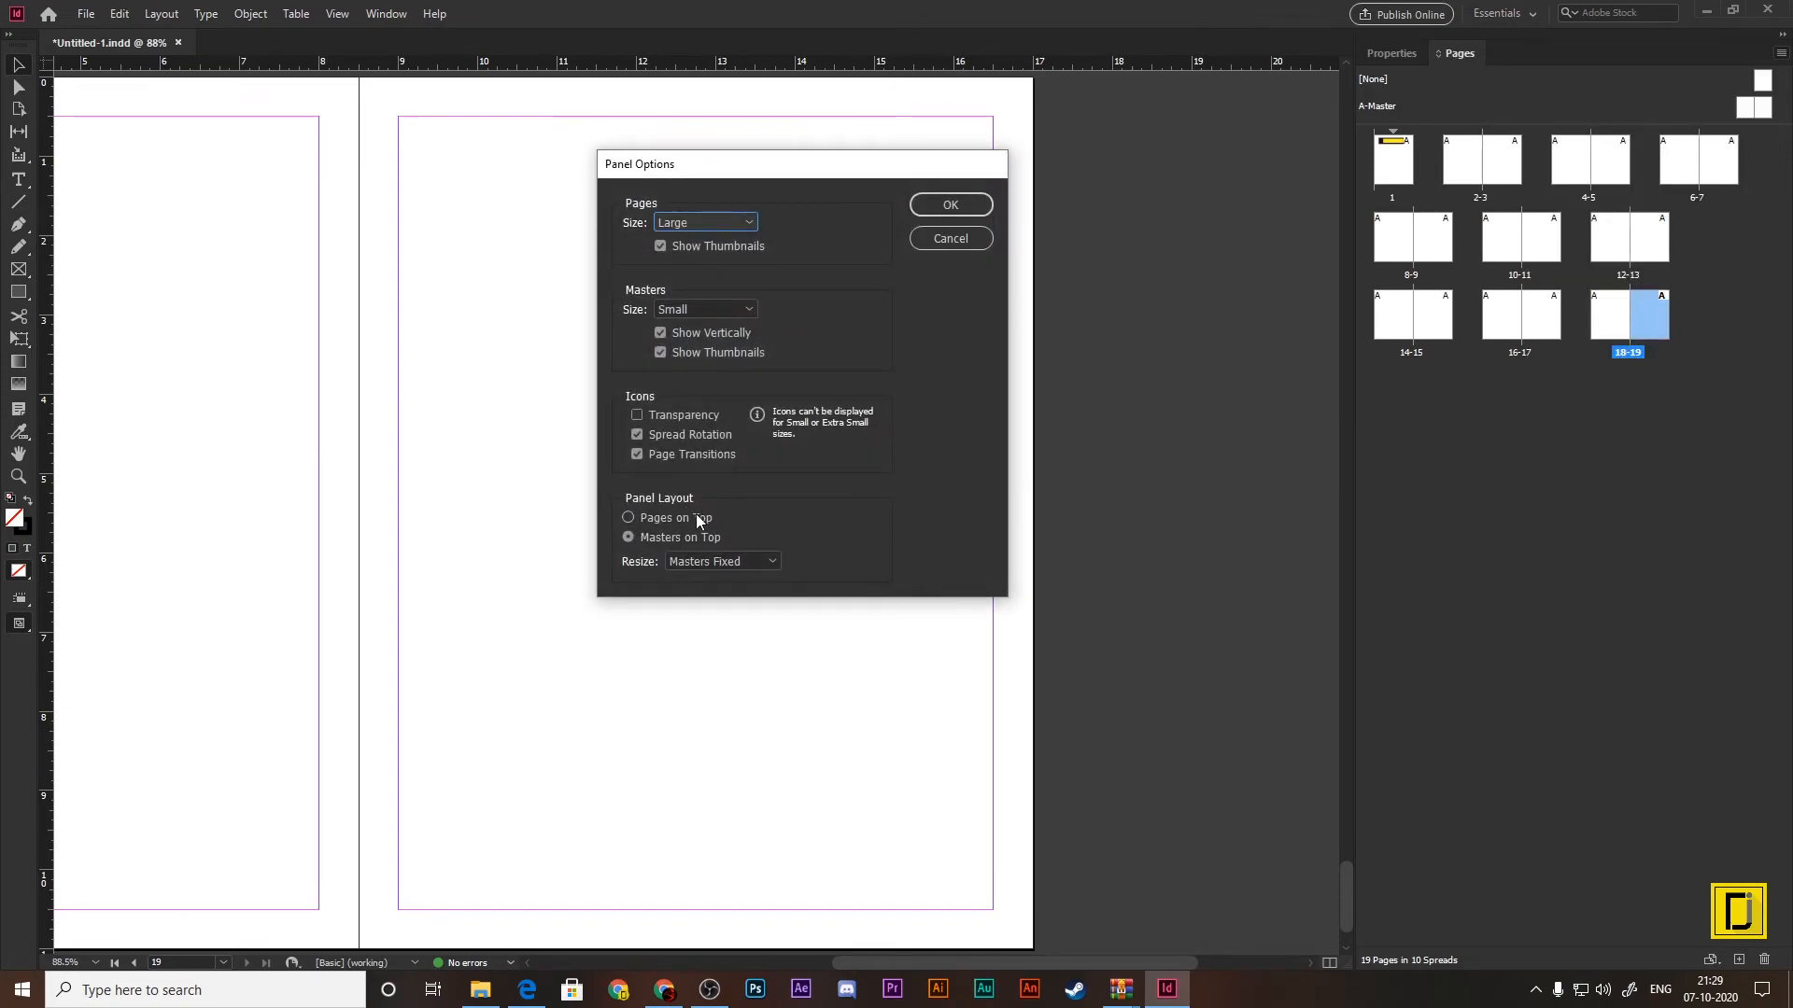
click(731, 310)
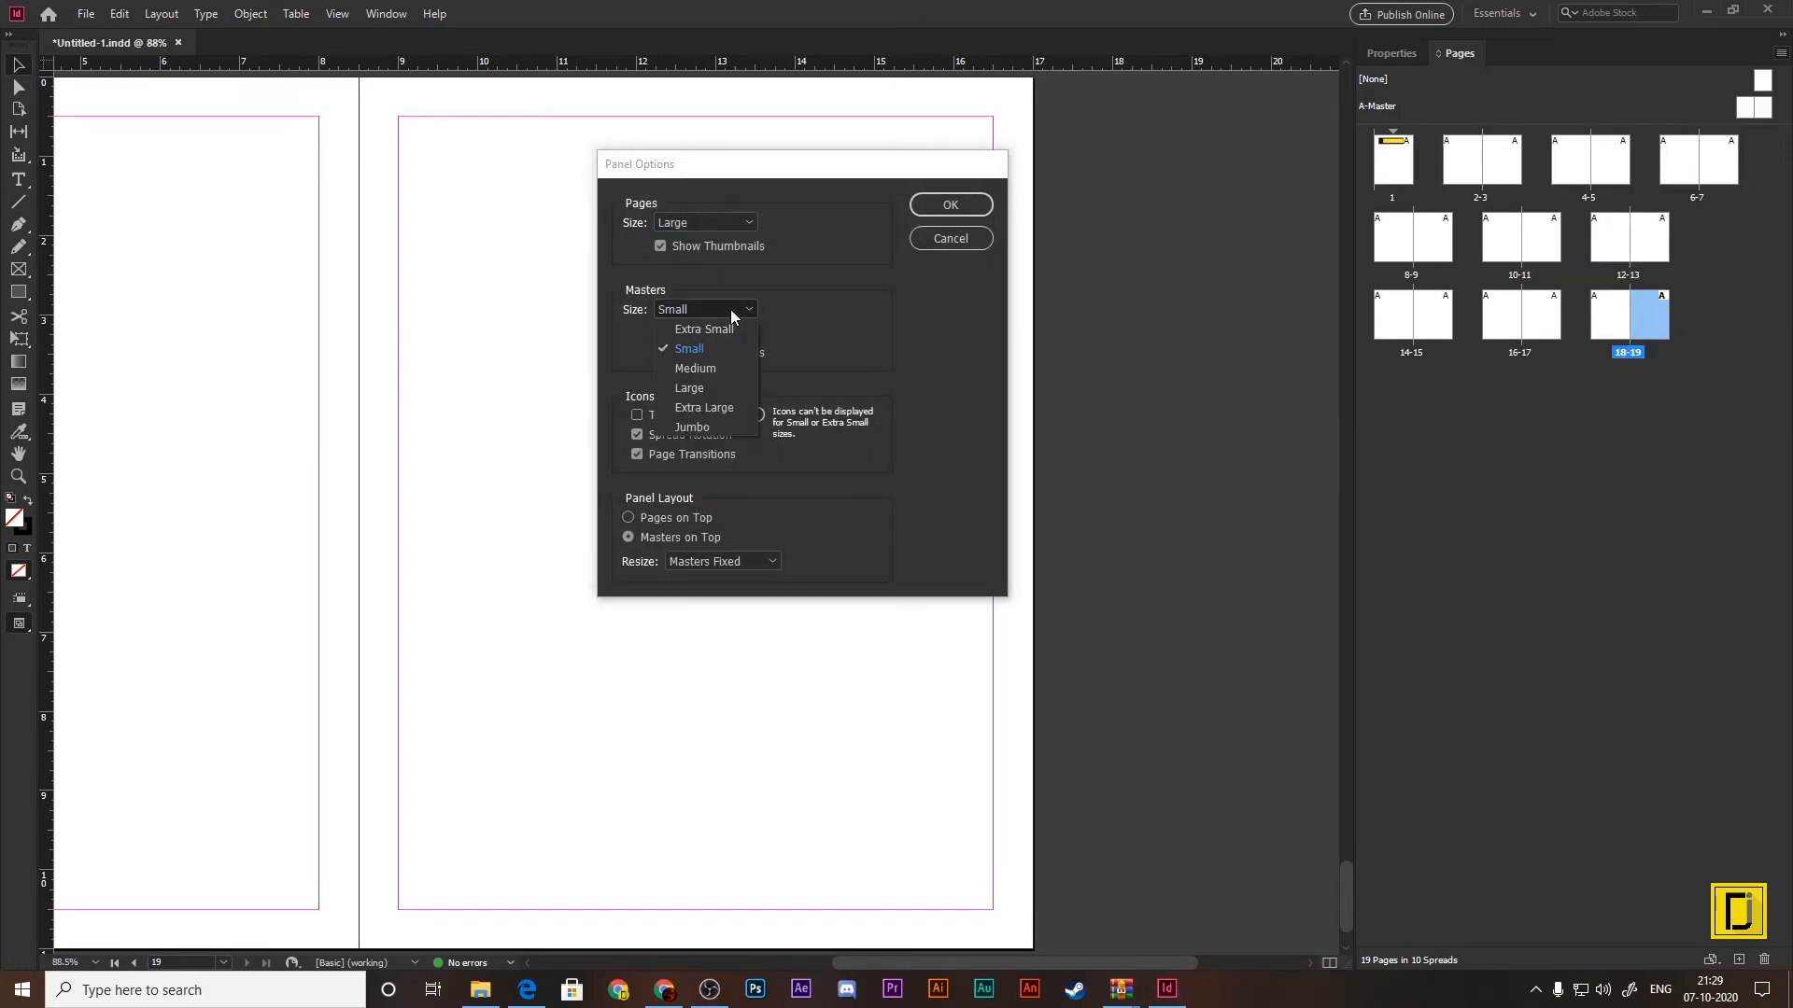
click(712, 389)
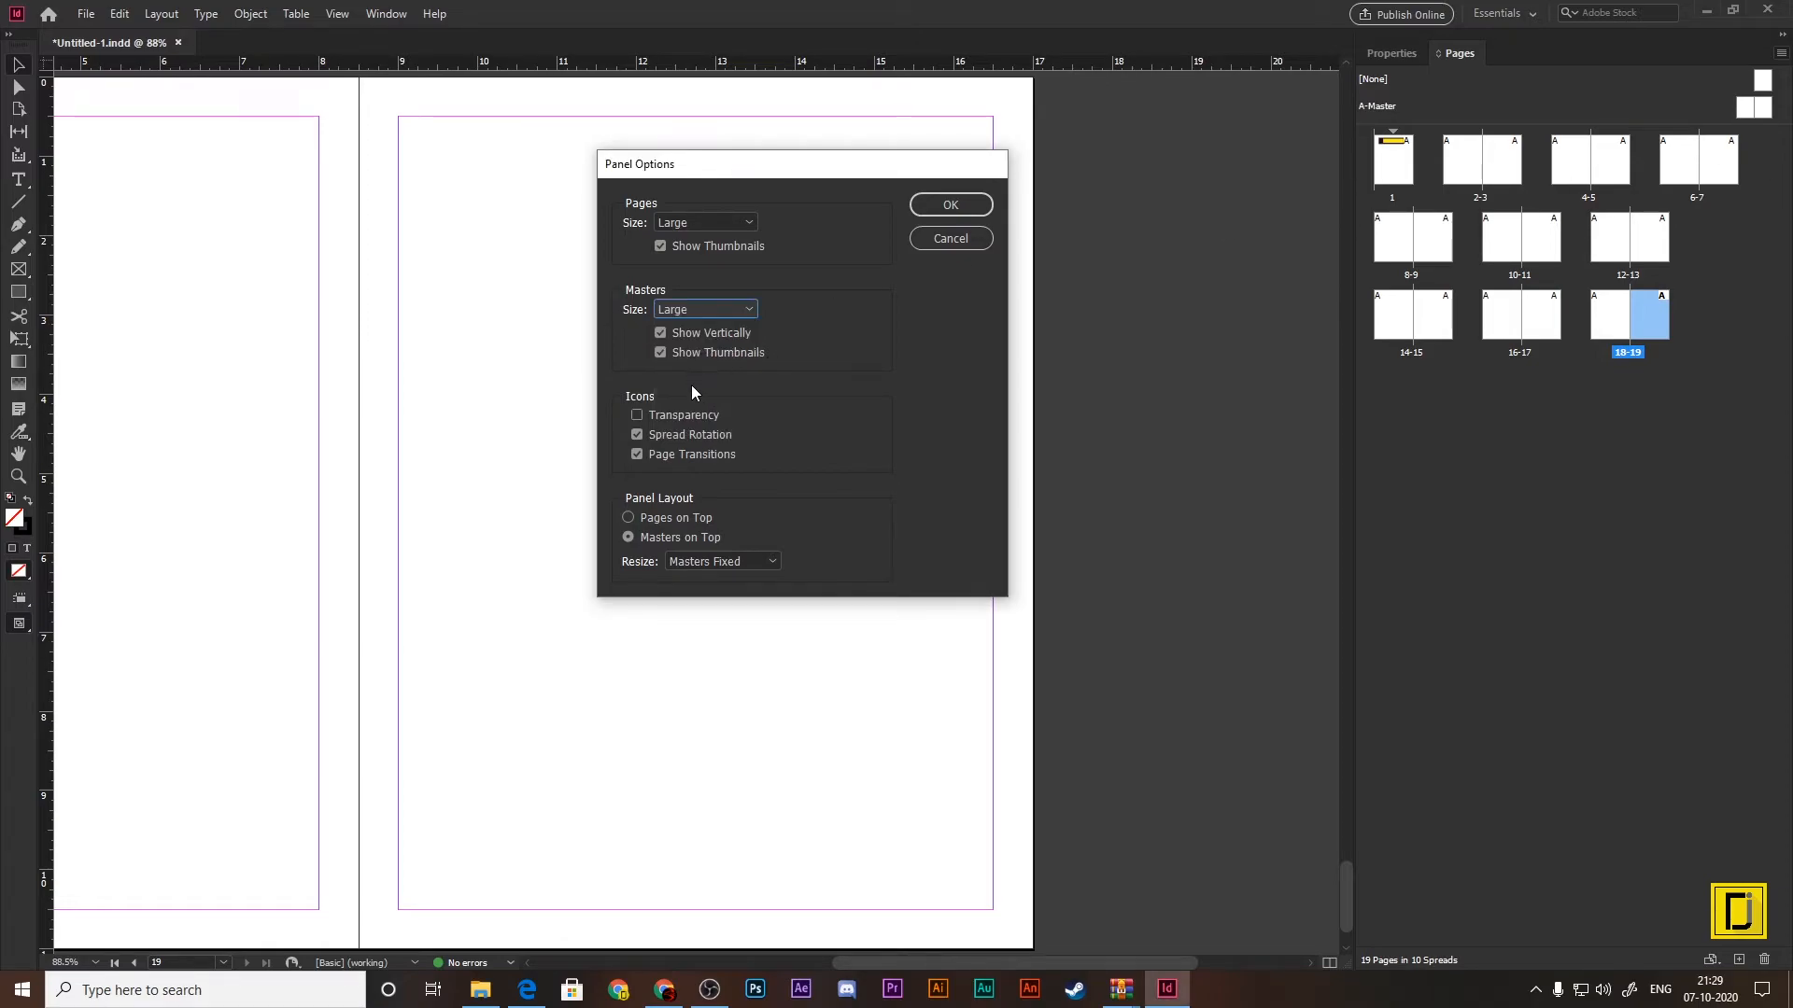
click(934, 205)
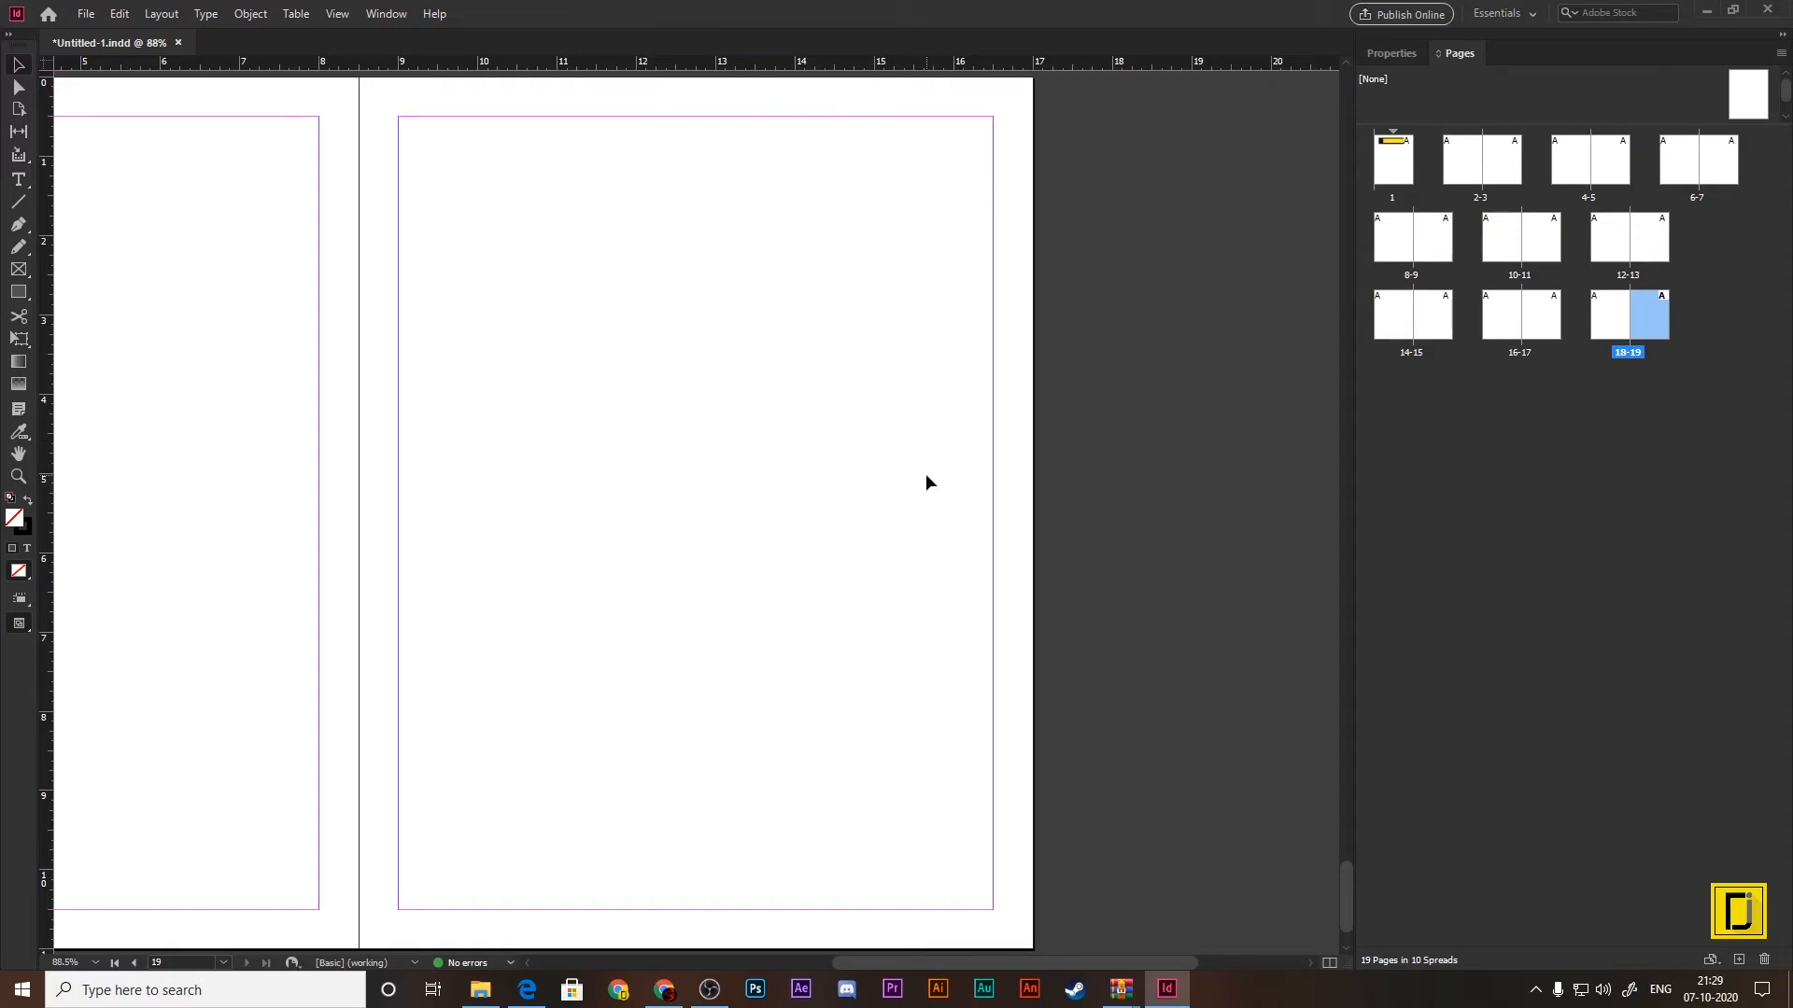
Step: Try zooming out and in on the spread of pages 18-19, viewing it at 50%
key(ctrl+minus)
key(ctrl+minus)
key(ctrl+minus)
key(ctrl+minus)
key(ctrl+minus)
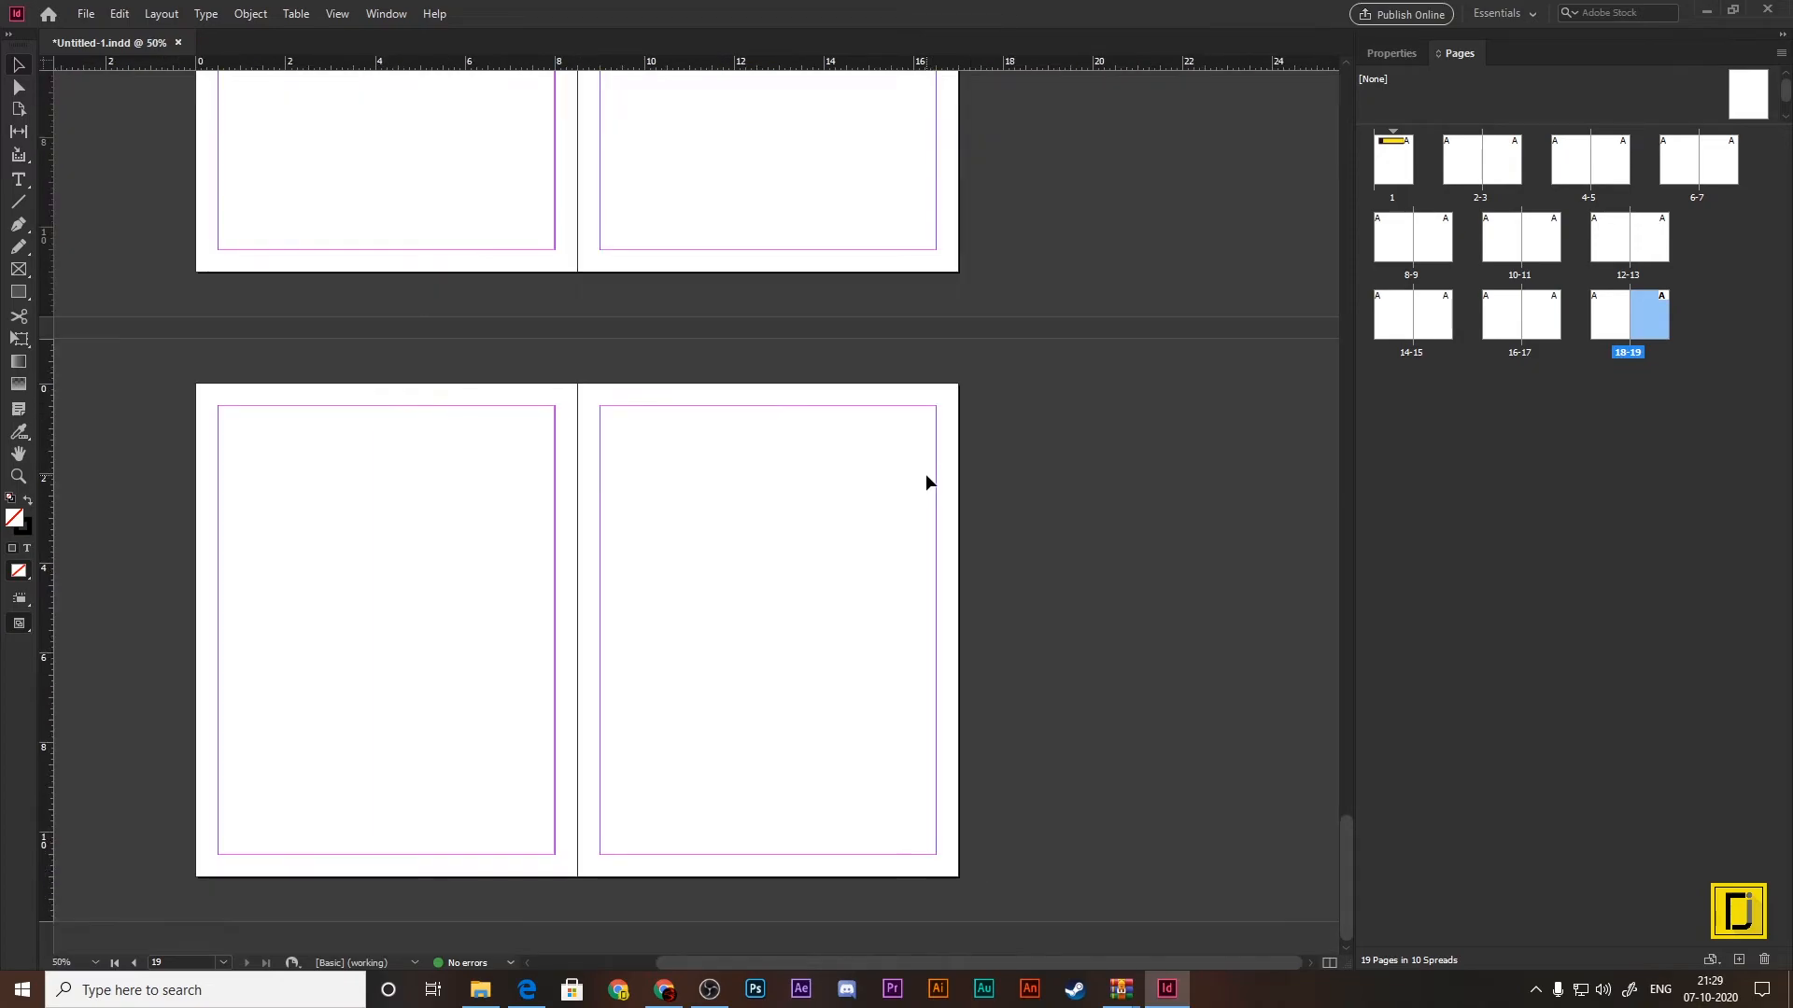
key(ctrl+equal)
key(ctrl+minus)
key(ctrl+equal)
key(ctrl+equal)
key(ctrl+equal)
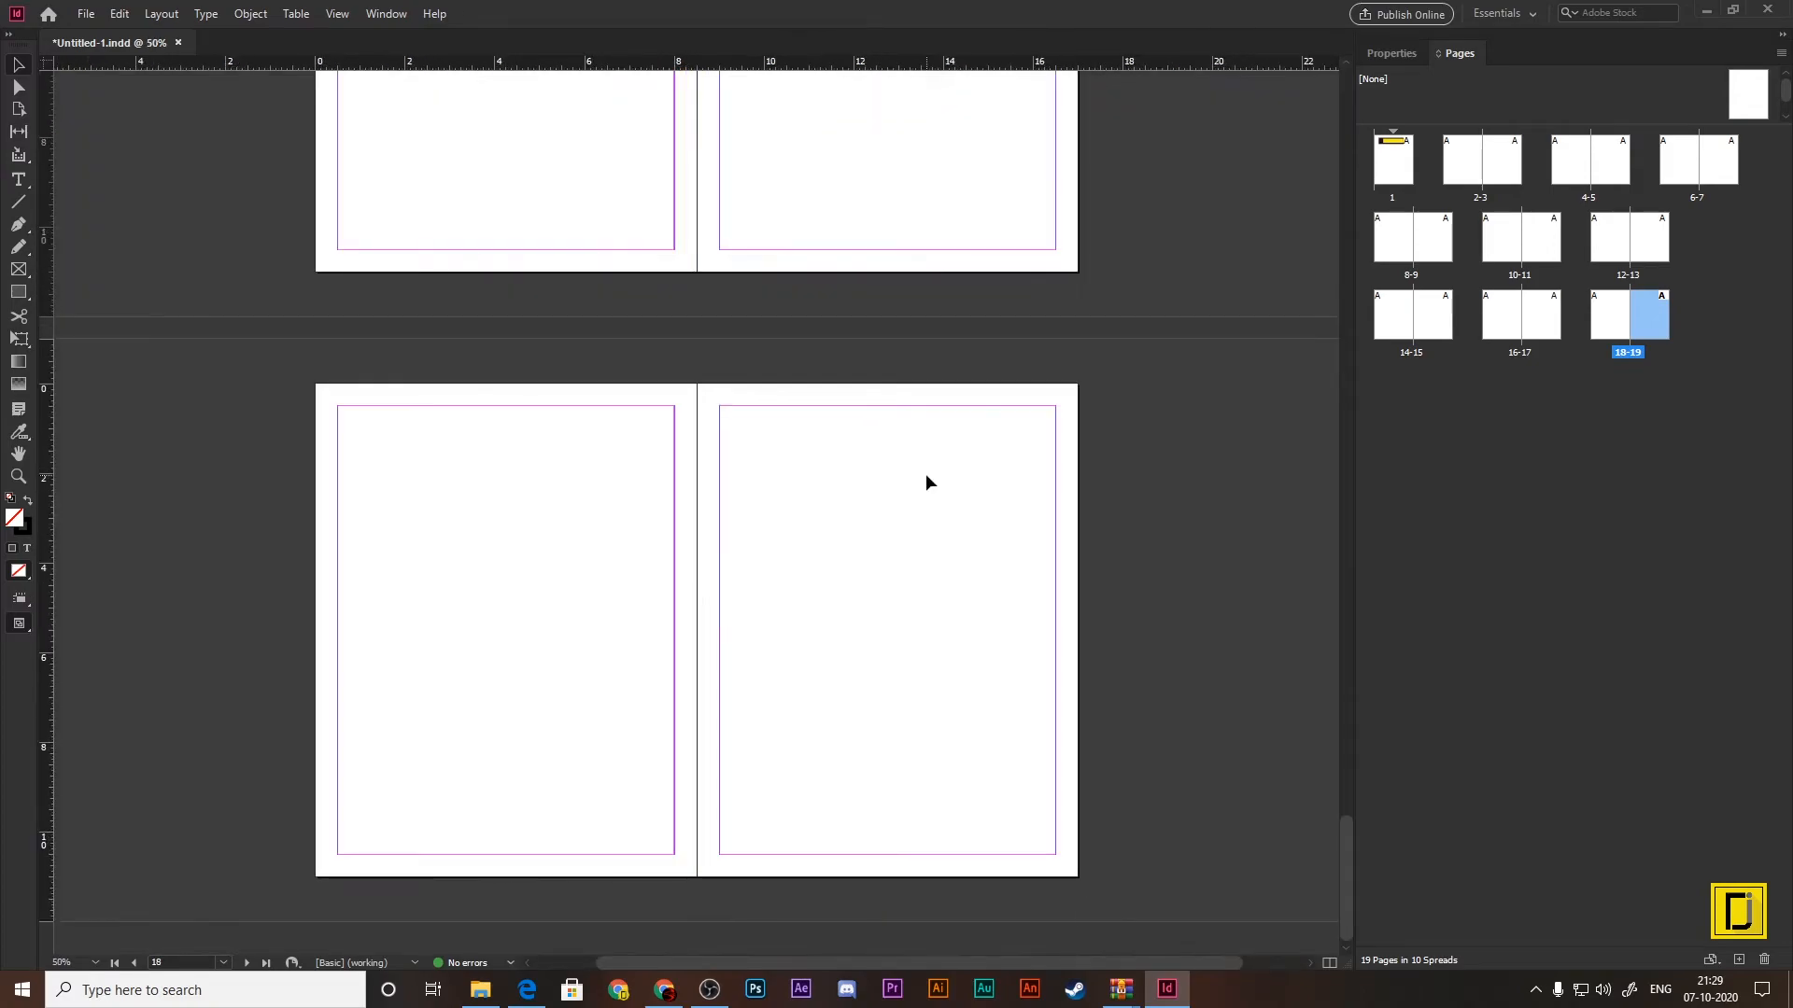
Step: Move the document view between page 1, page 2 and page 9, finishing on page 1
click(1394, 168)
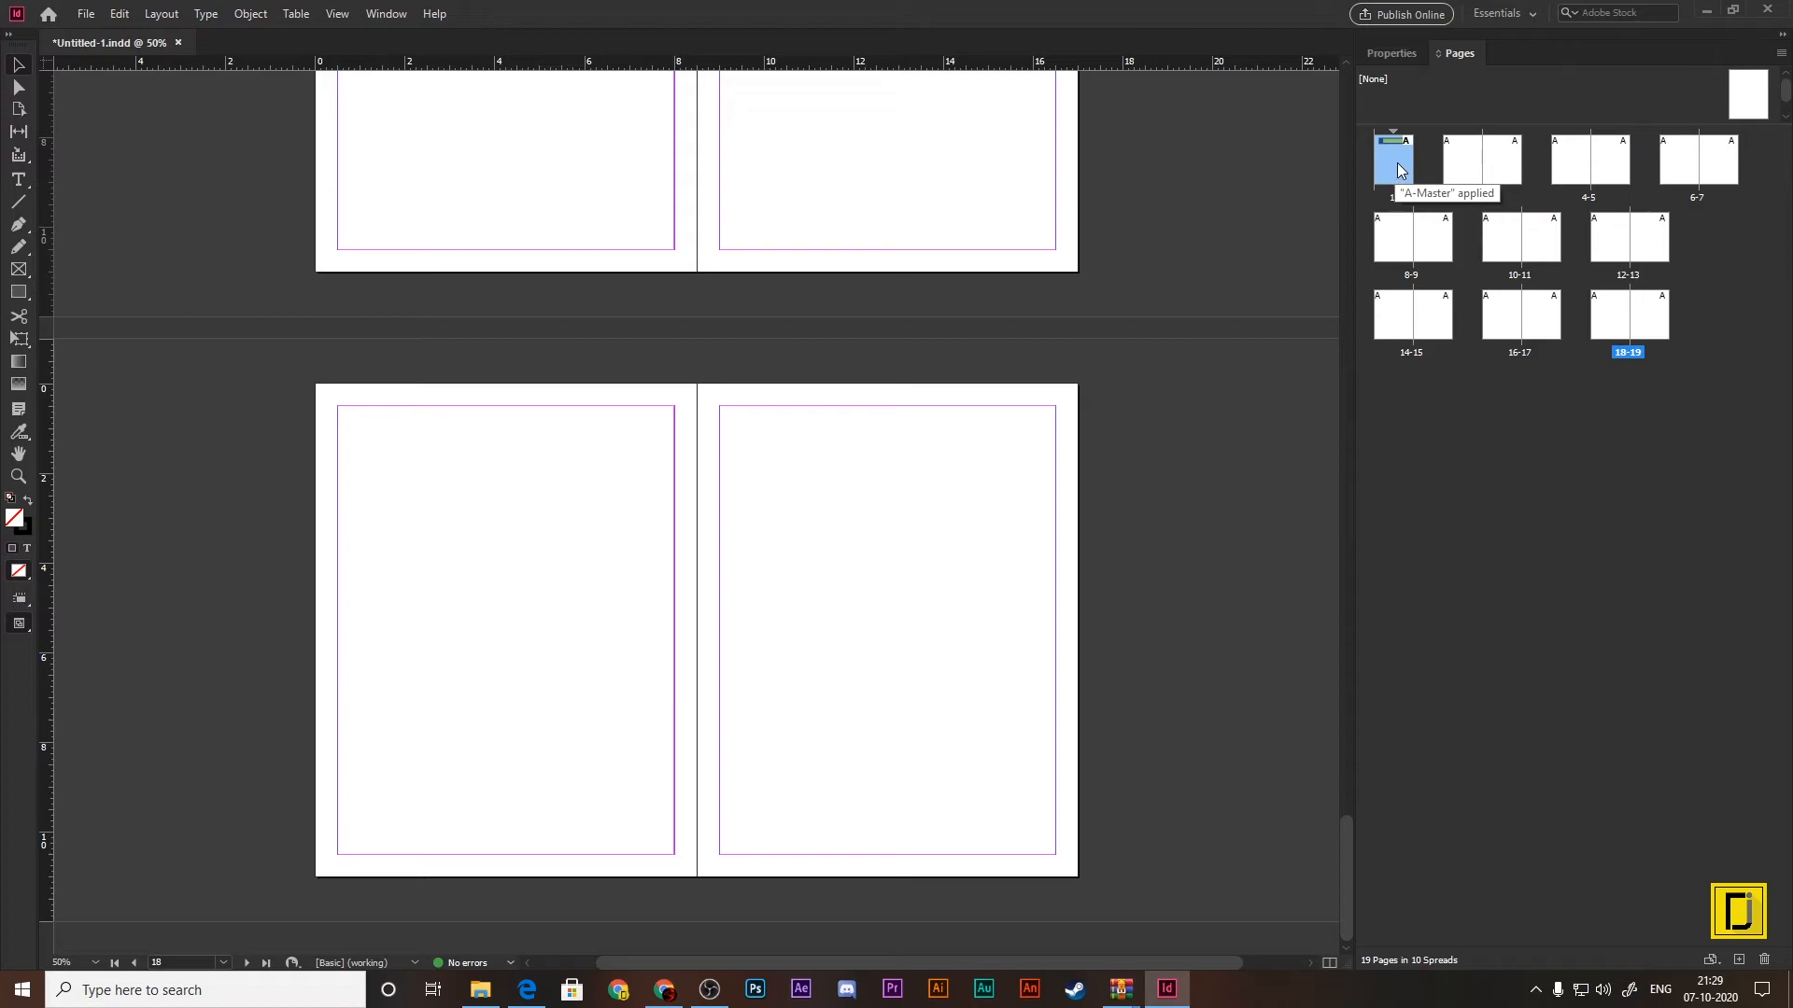
double_click(1399, 171)
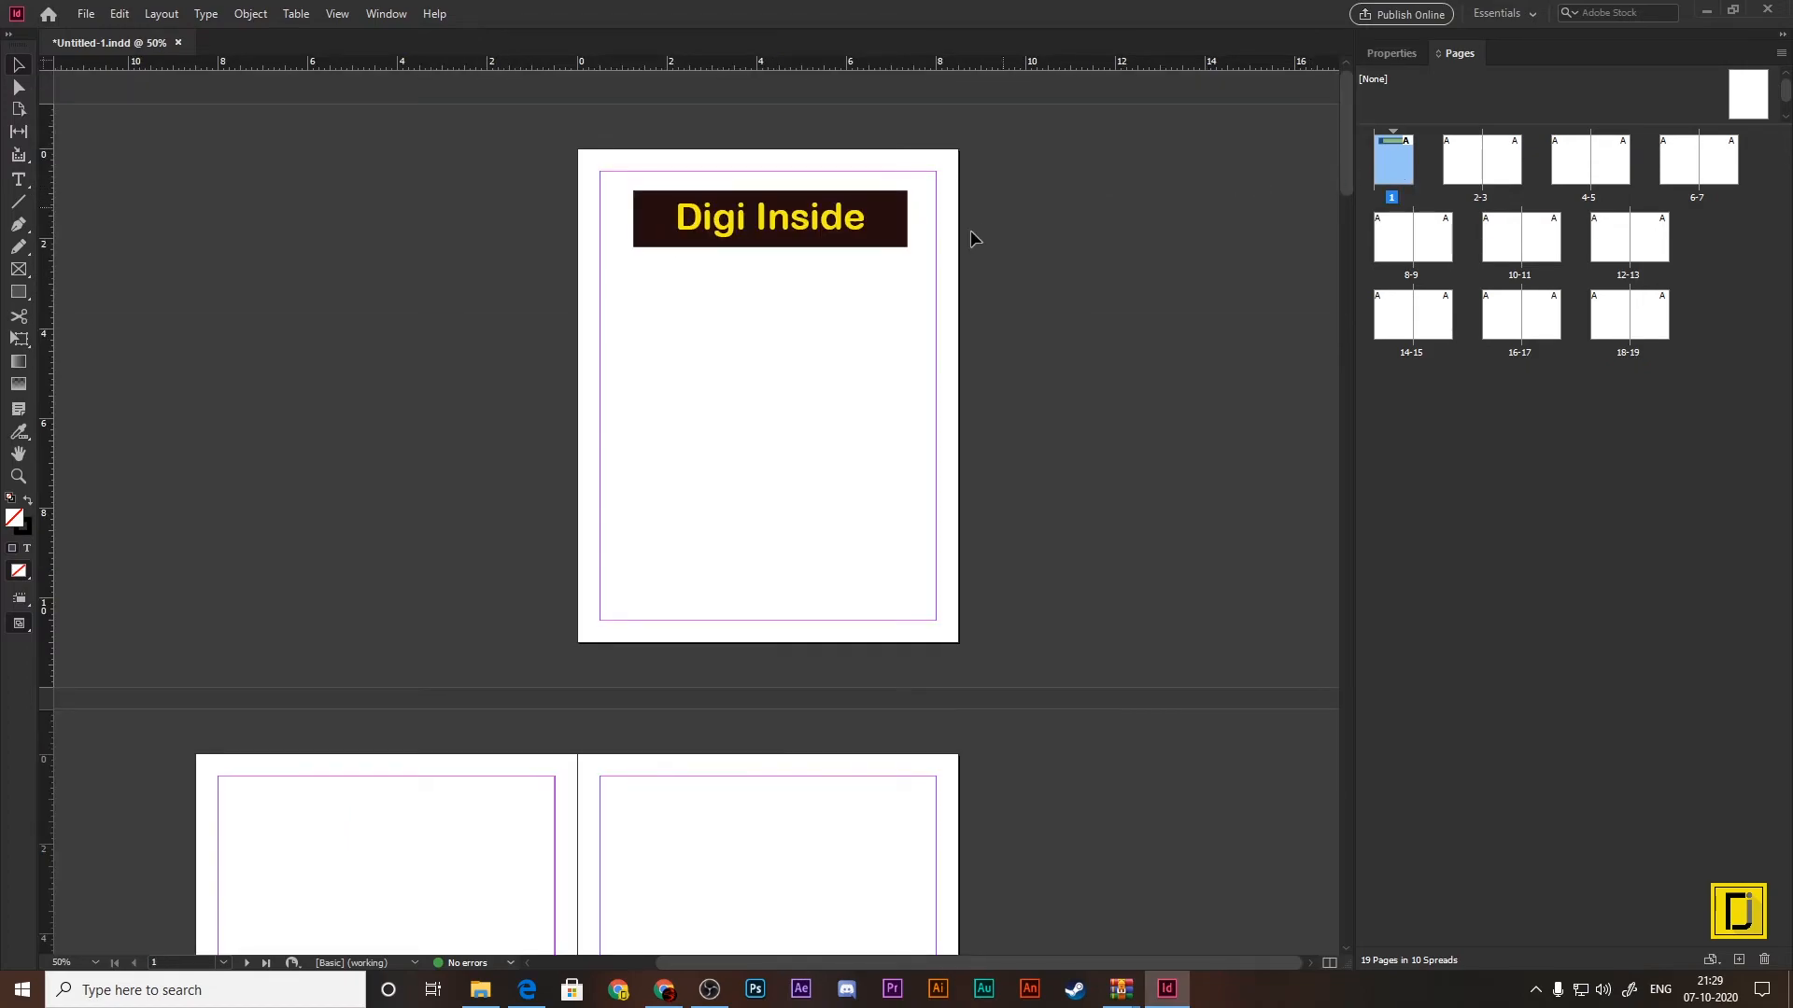
double_click(1464, 164)
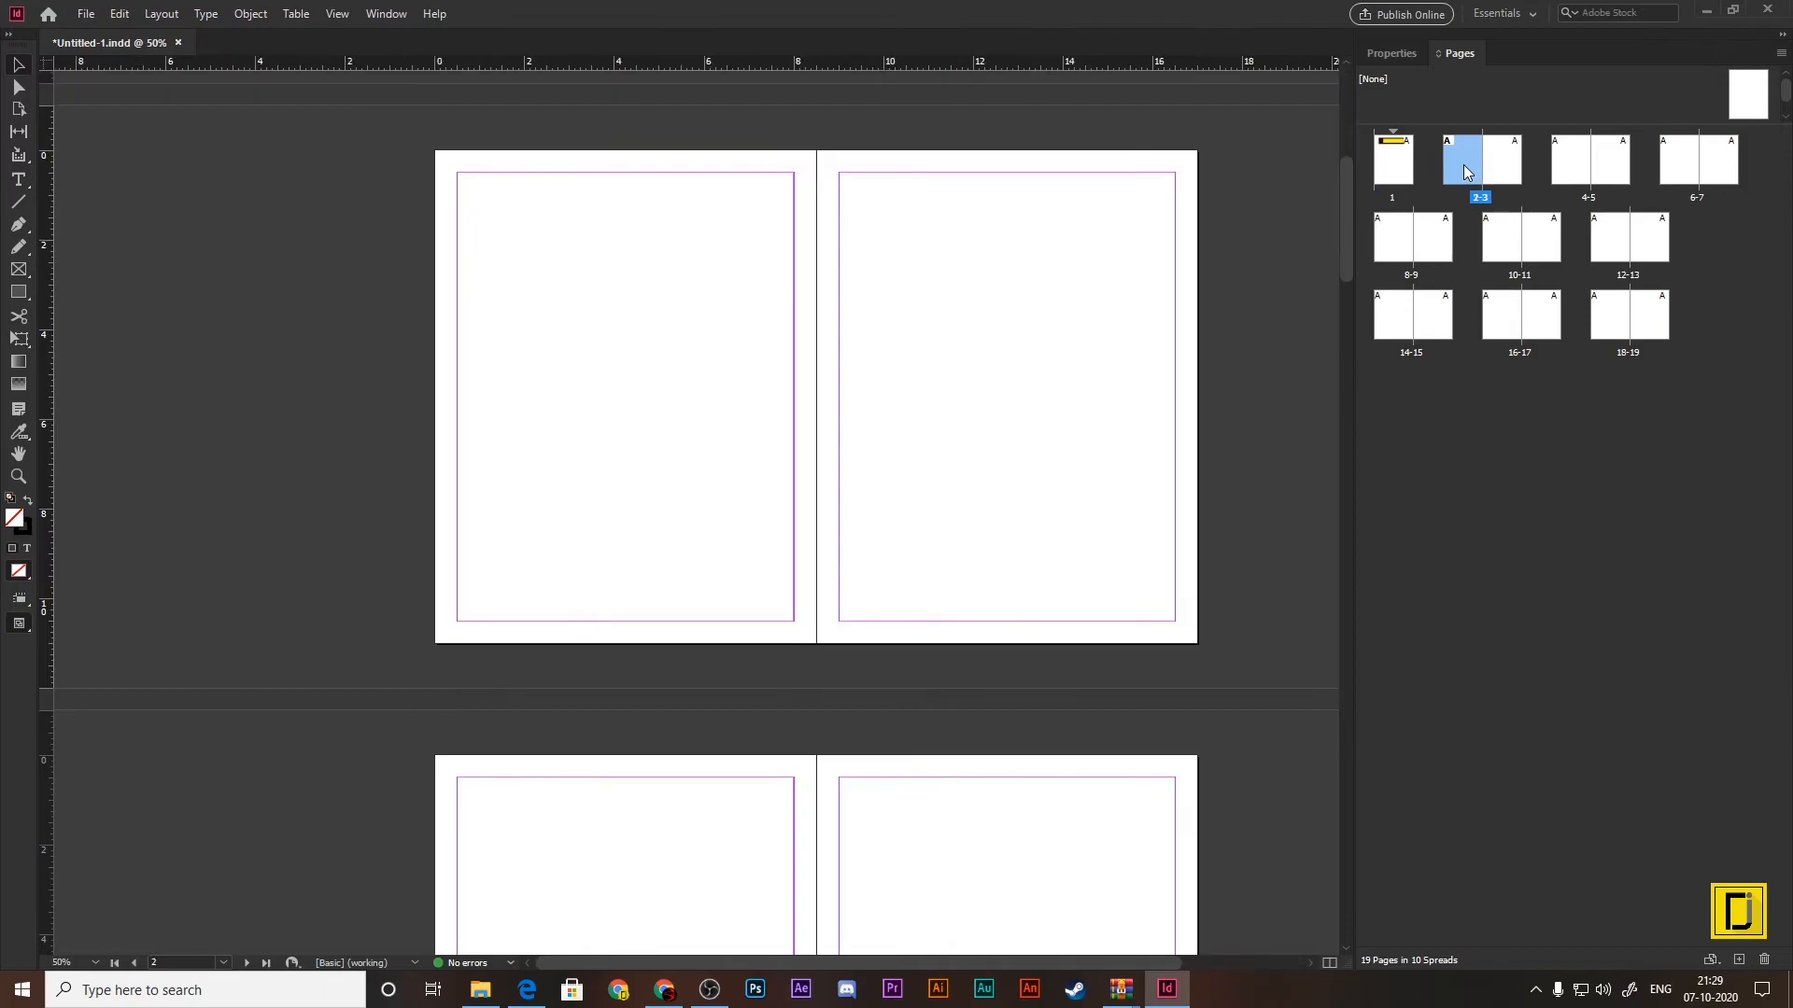
double_click(1400, 163)
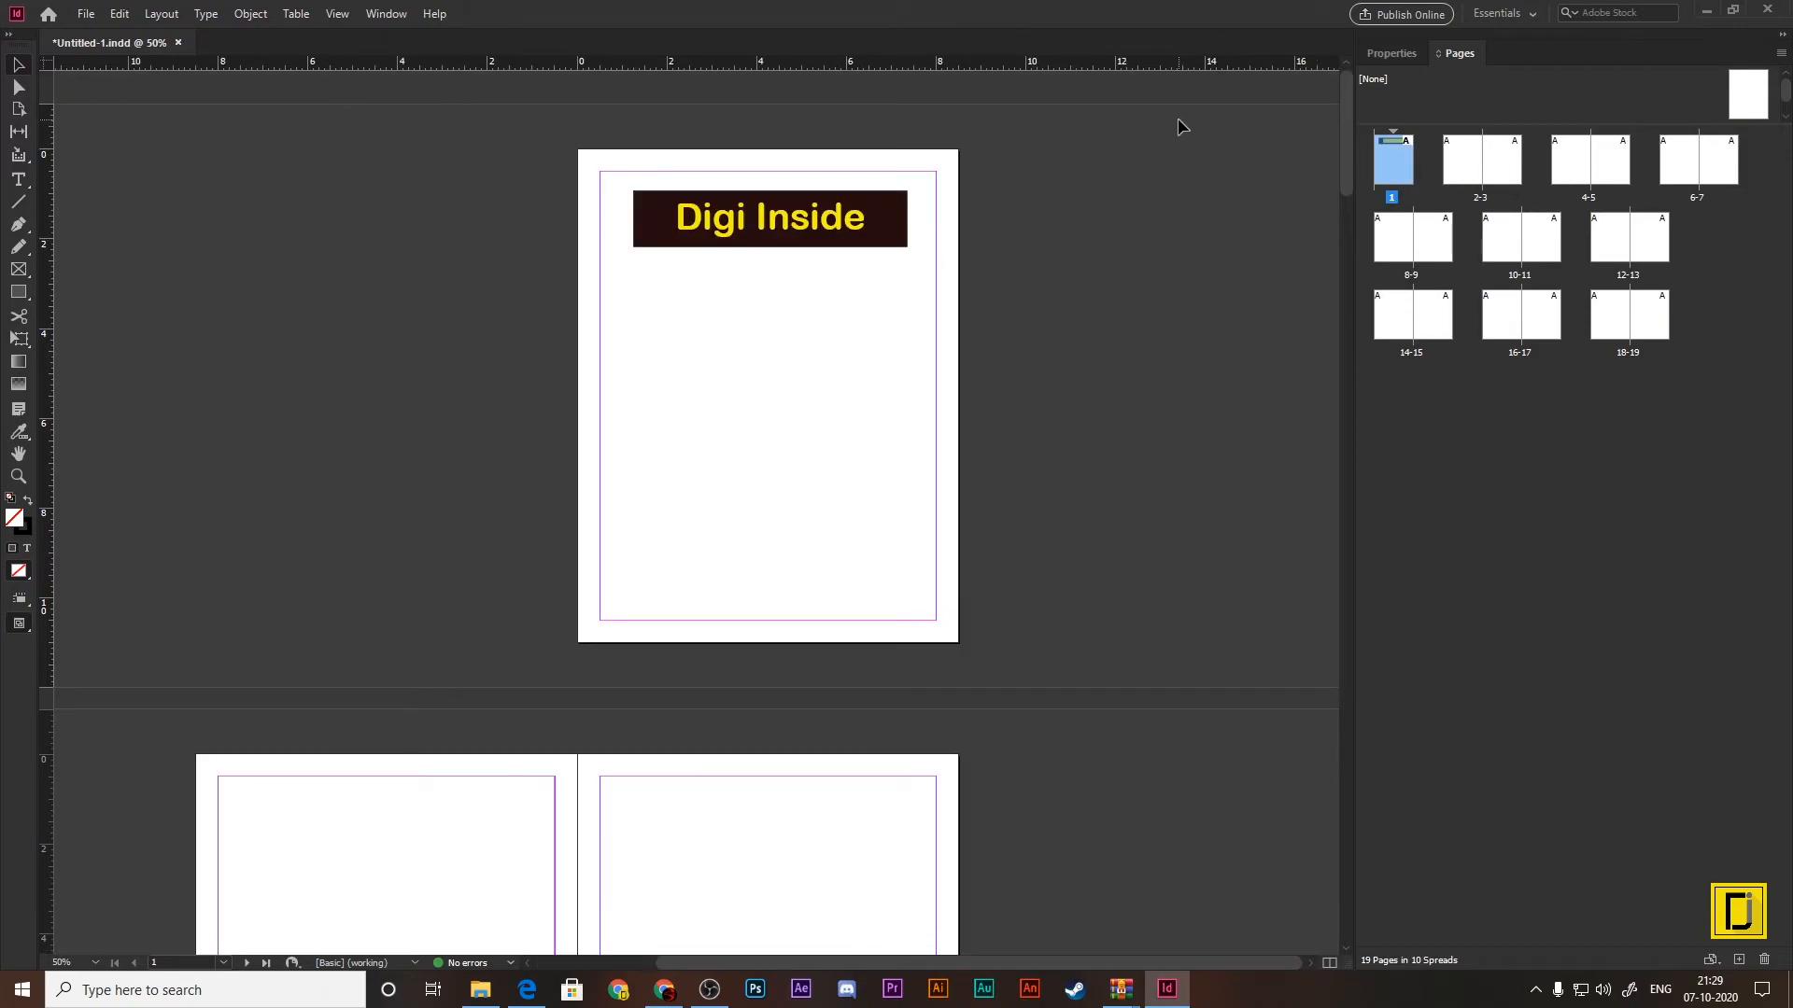
double_click(1428, 238)
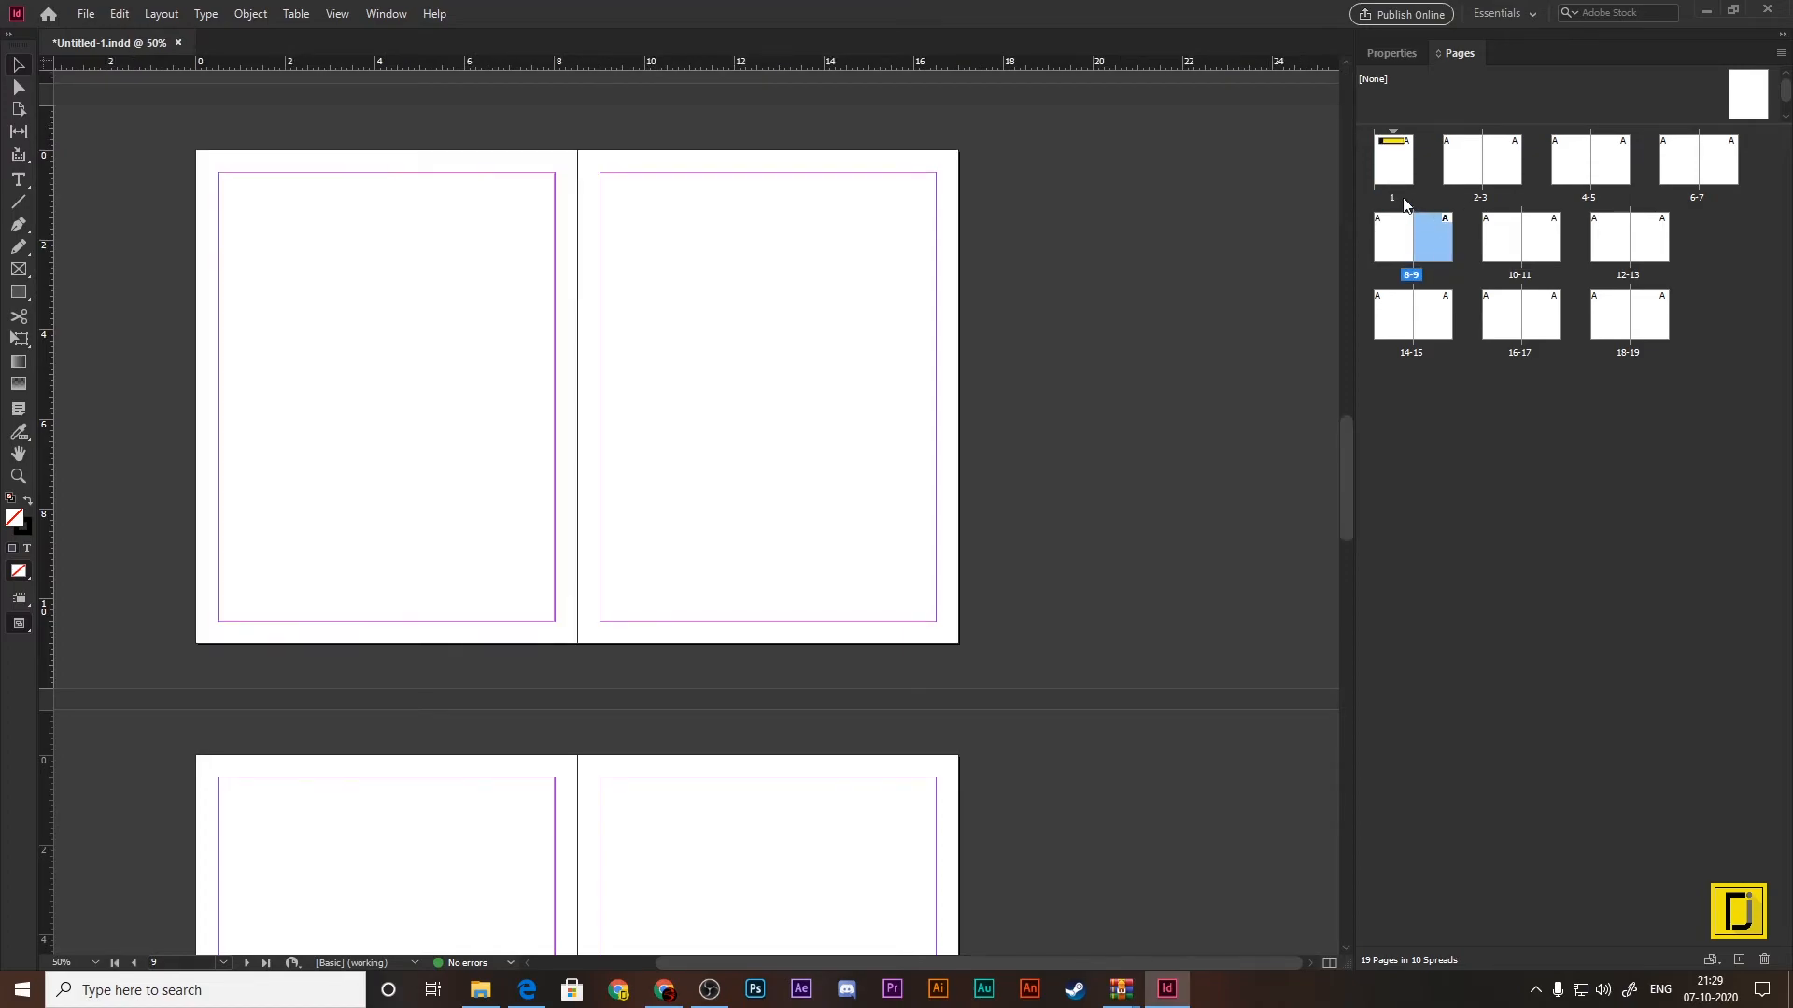
double_click(1390, 180)
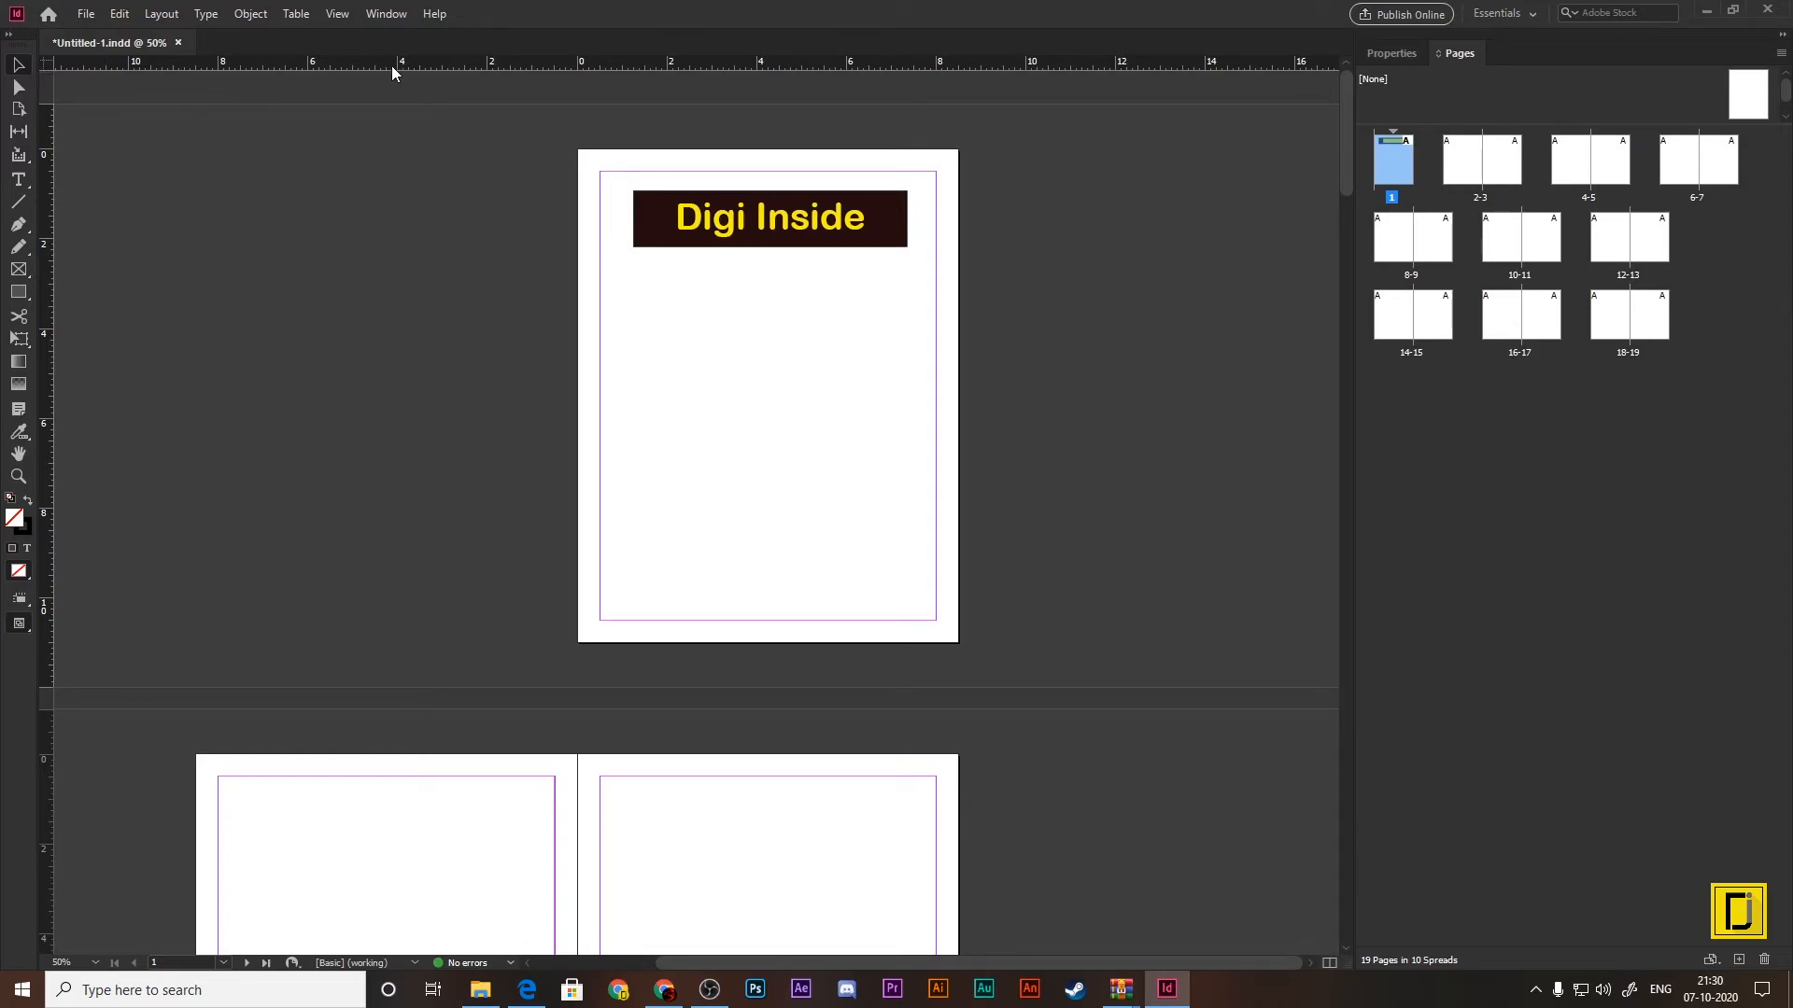
Step: Place ruler guides along all four edges of the Digi Inside banner on page 1
drag(393, 63, 415, 191)
drag(43, 261, 633, 268)
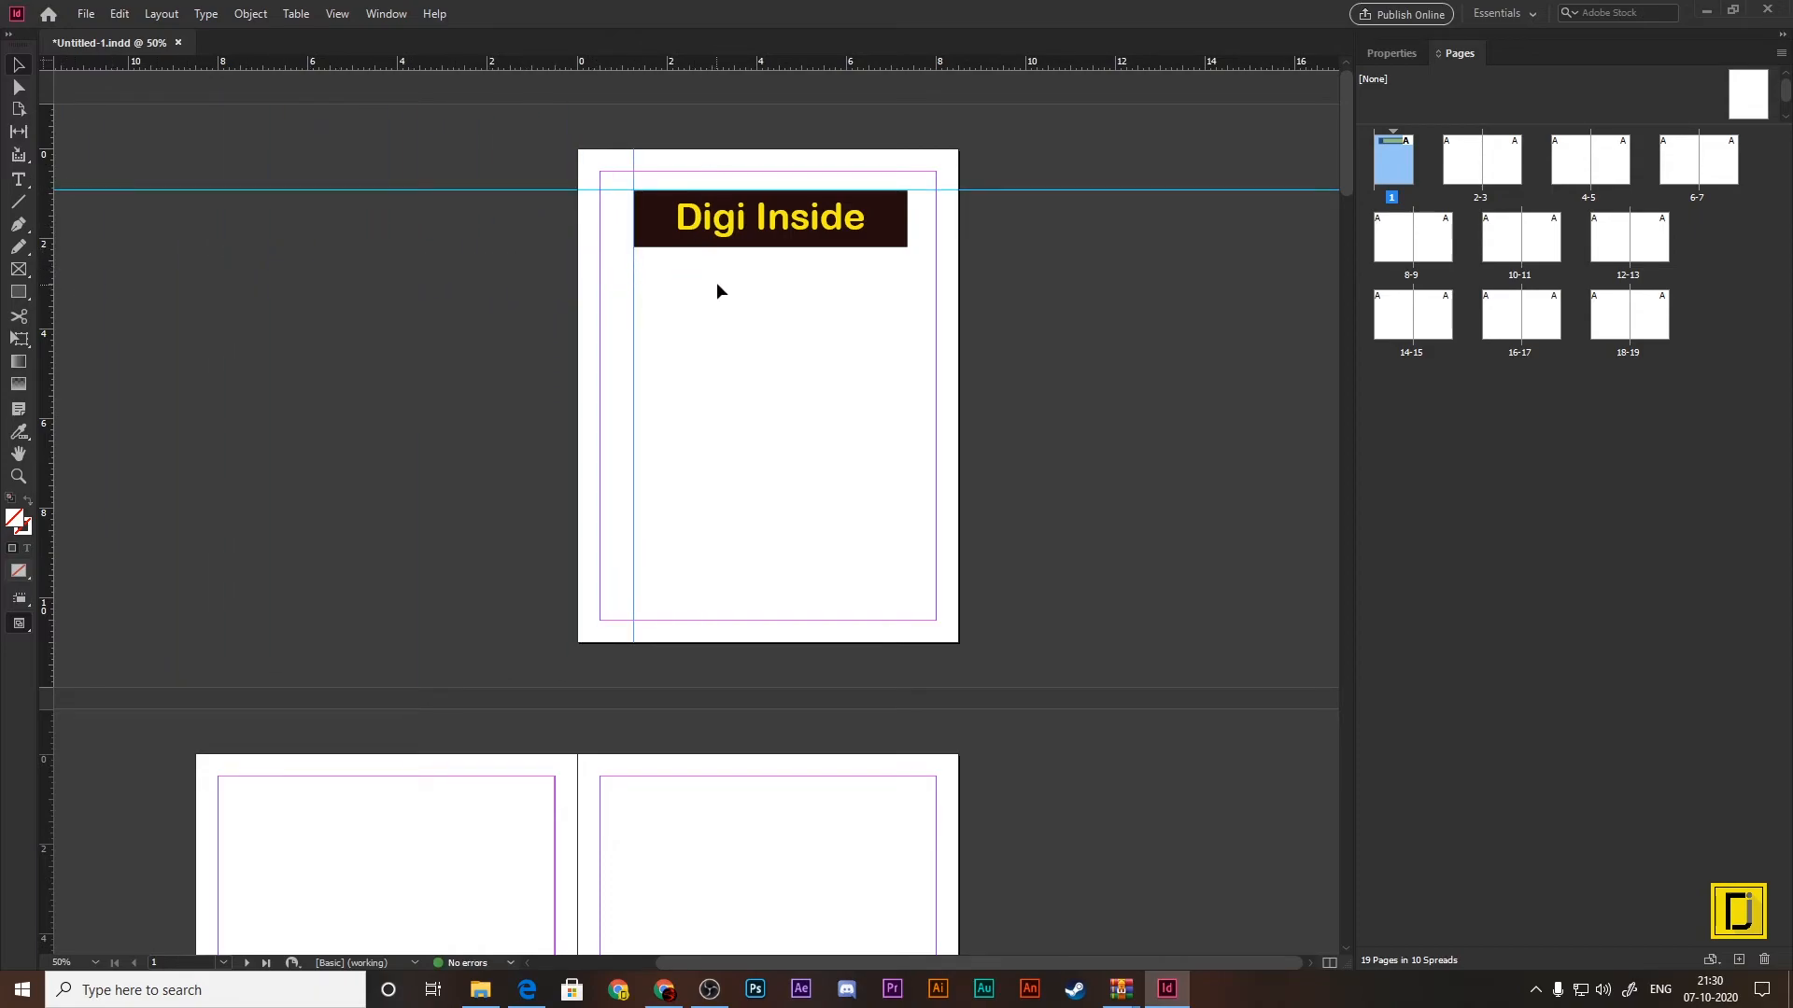
drag(668, 65, 904, 277)
key(alt)
key(alt)
key(alt)
drag(905, 278, 906, 277)
drag(47, 355, 686, 249)
key(alt)
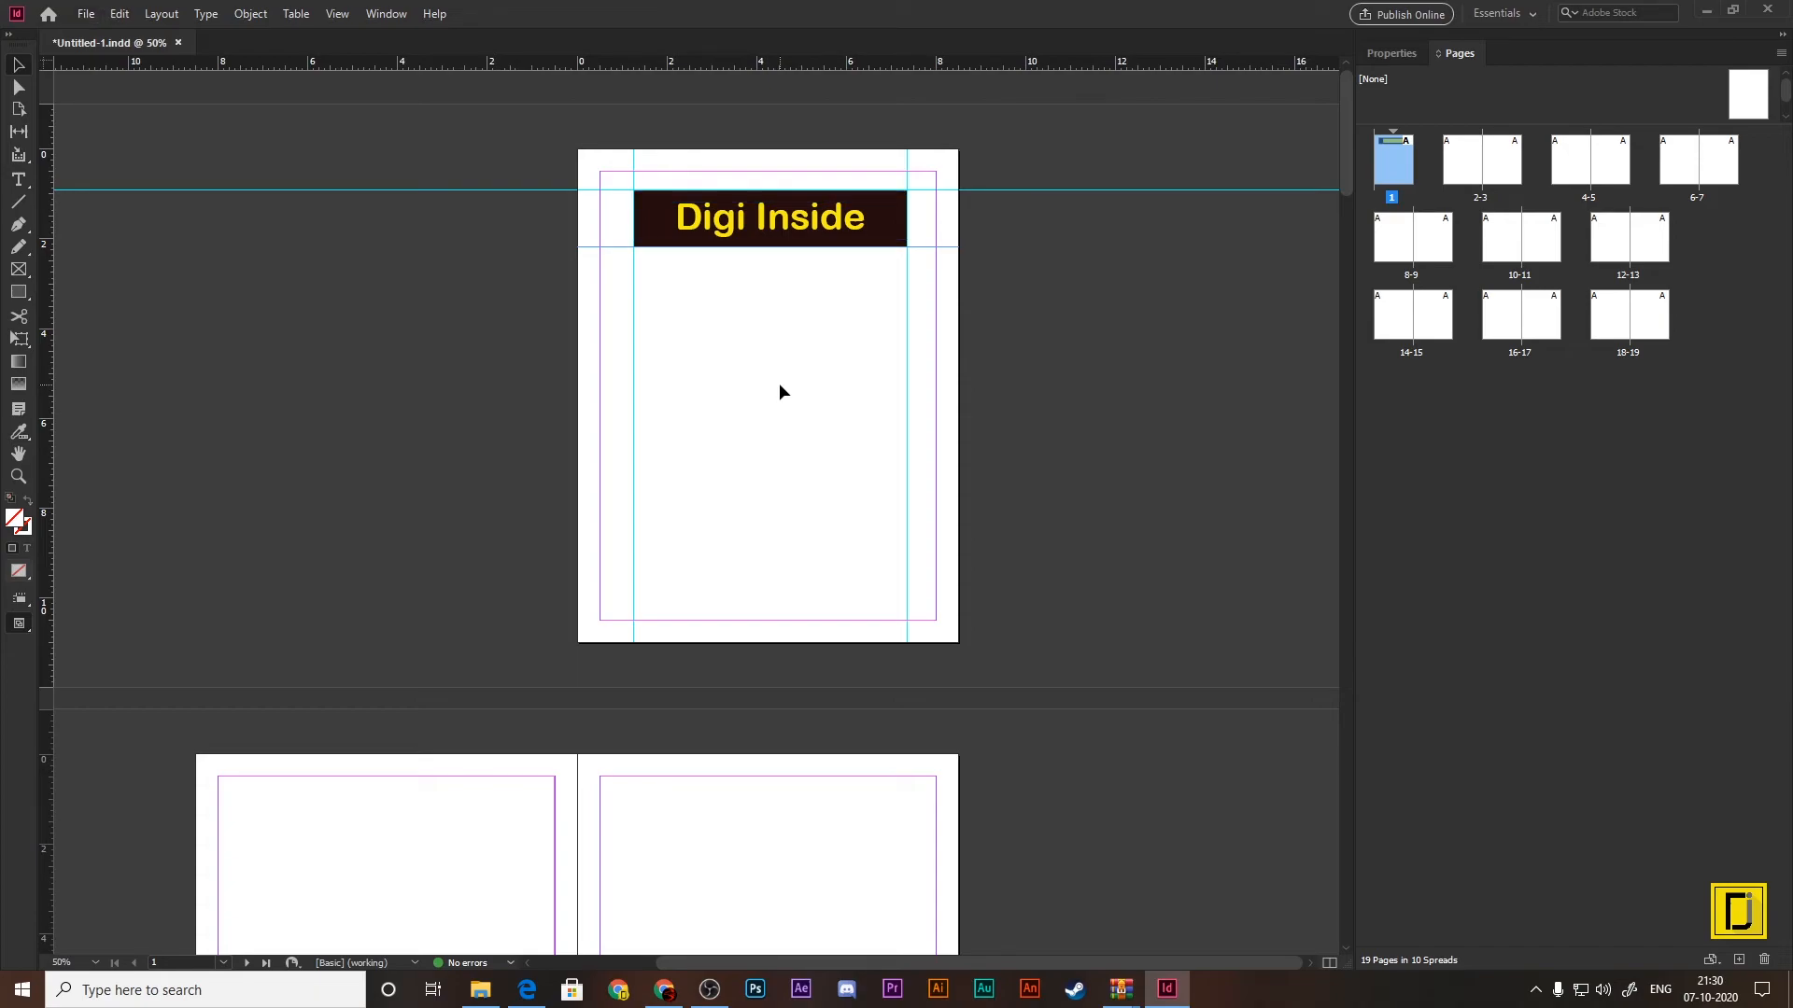
Step: Toggle between Preview and Normal screen modes to check page 1 without guides and margins, finishing in Normal mode
key(w)
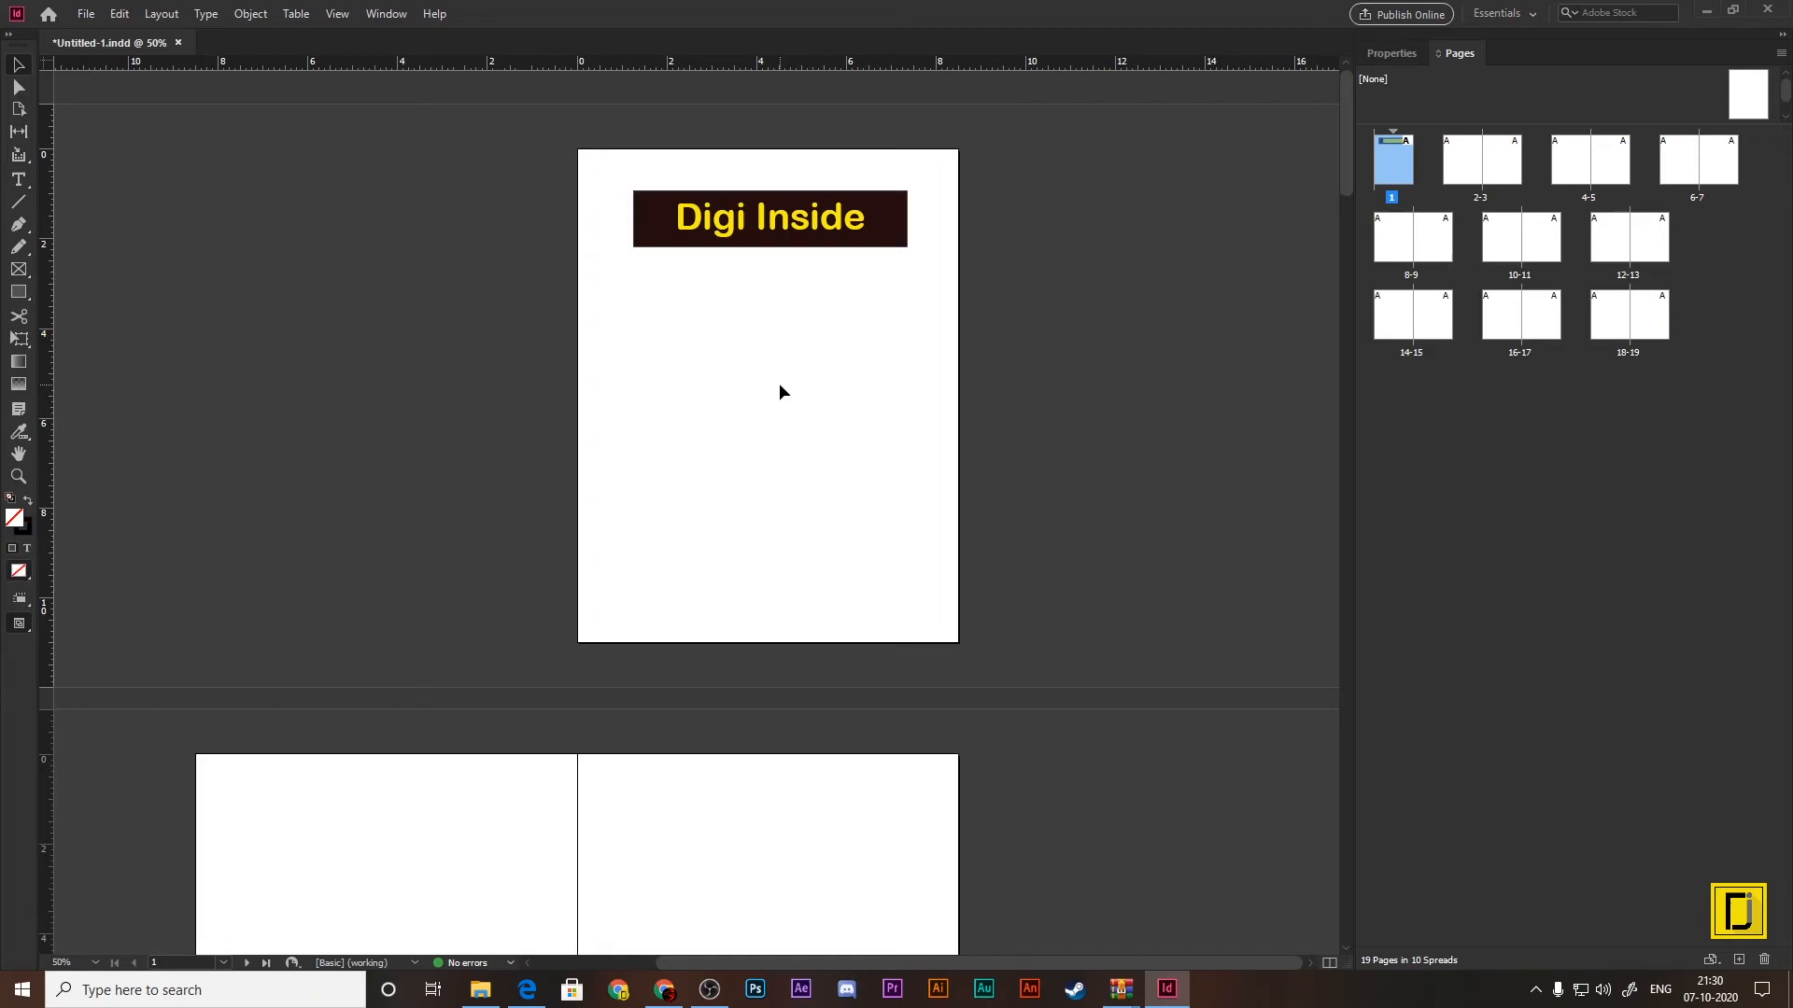
key(w)
key(w)
key(w)
key(w)
key(w)
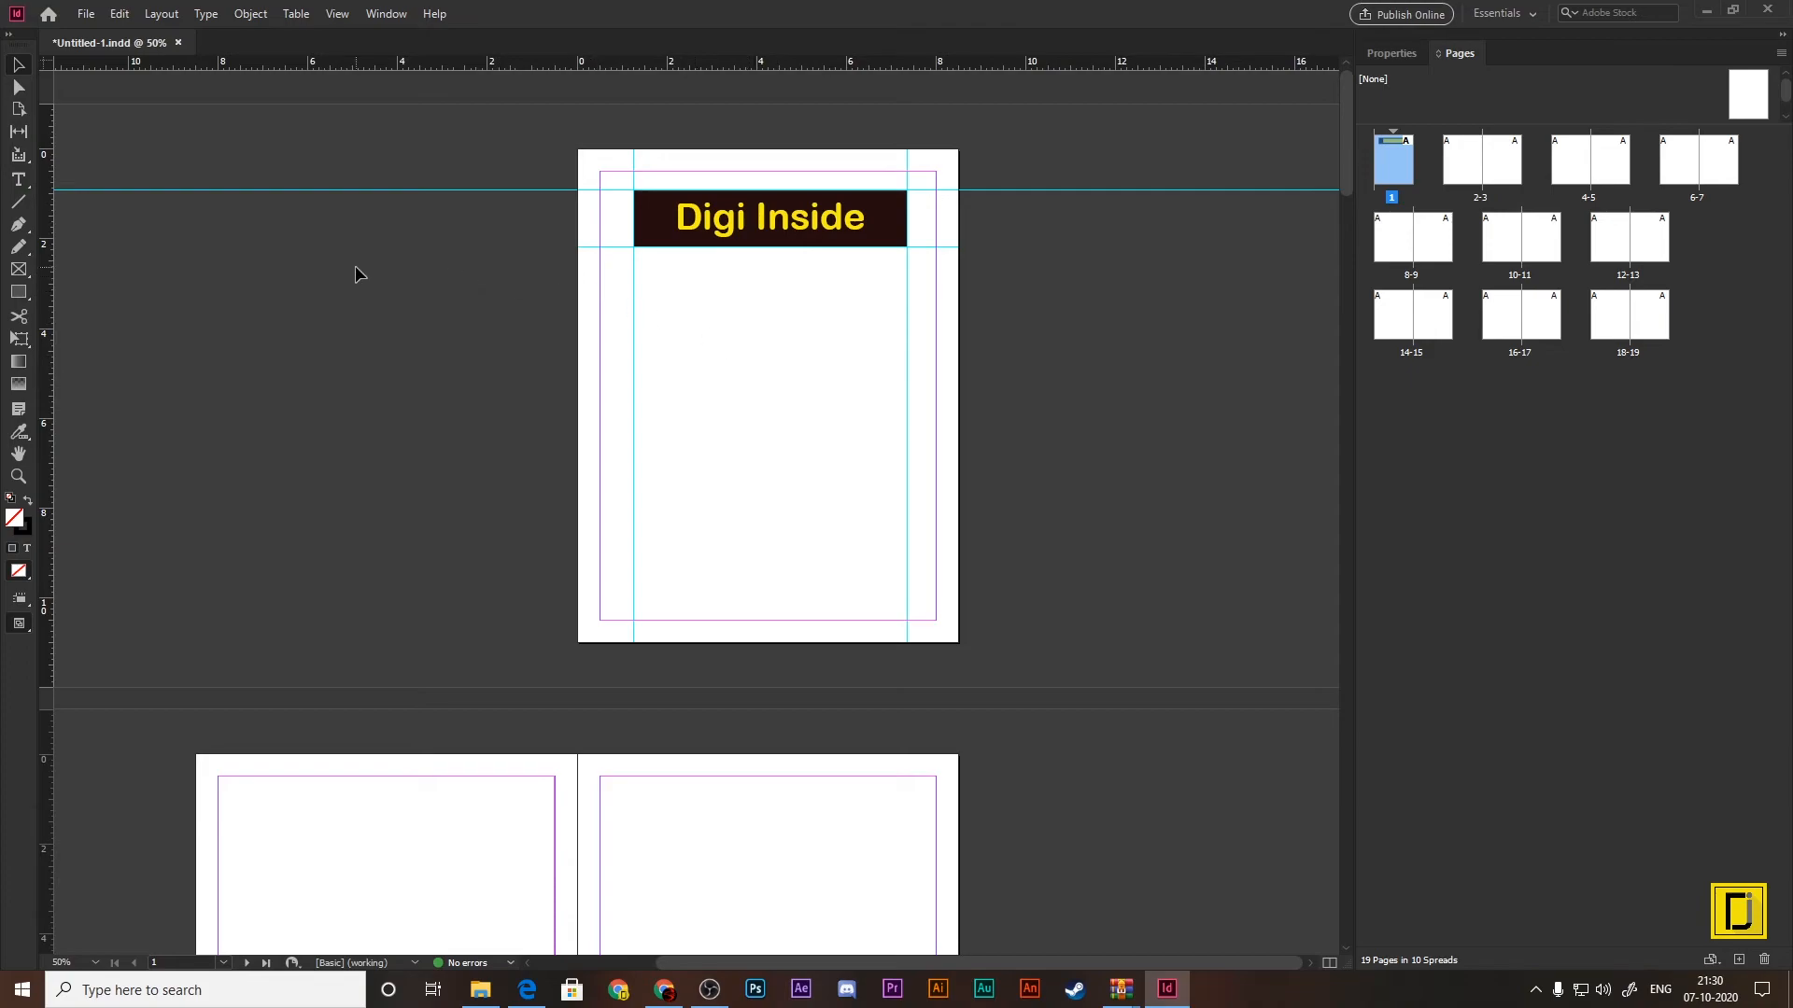
Step: Fit the page in the window, view page 2, and return to page 1 at 150% zoom
key(ctrl+0)
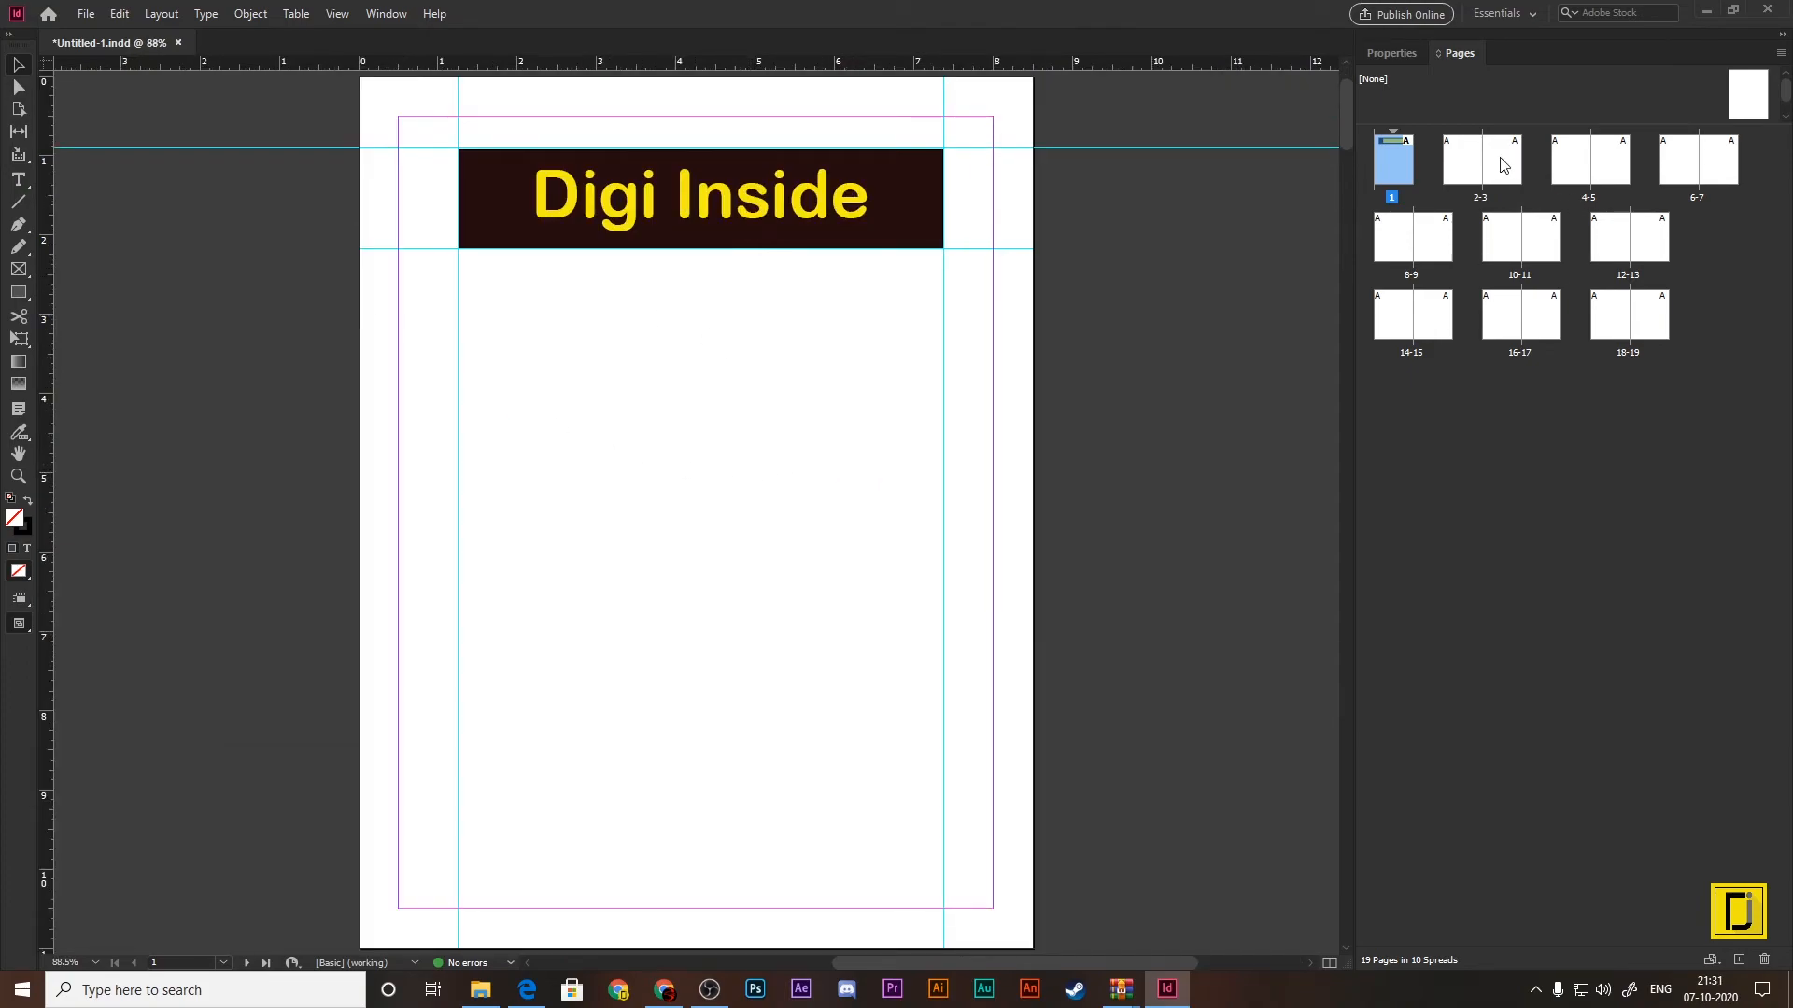
click(1460, 161)
double_click(1460, 161)
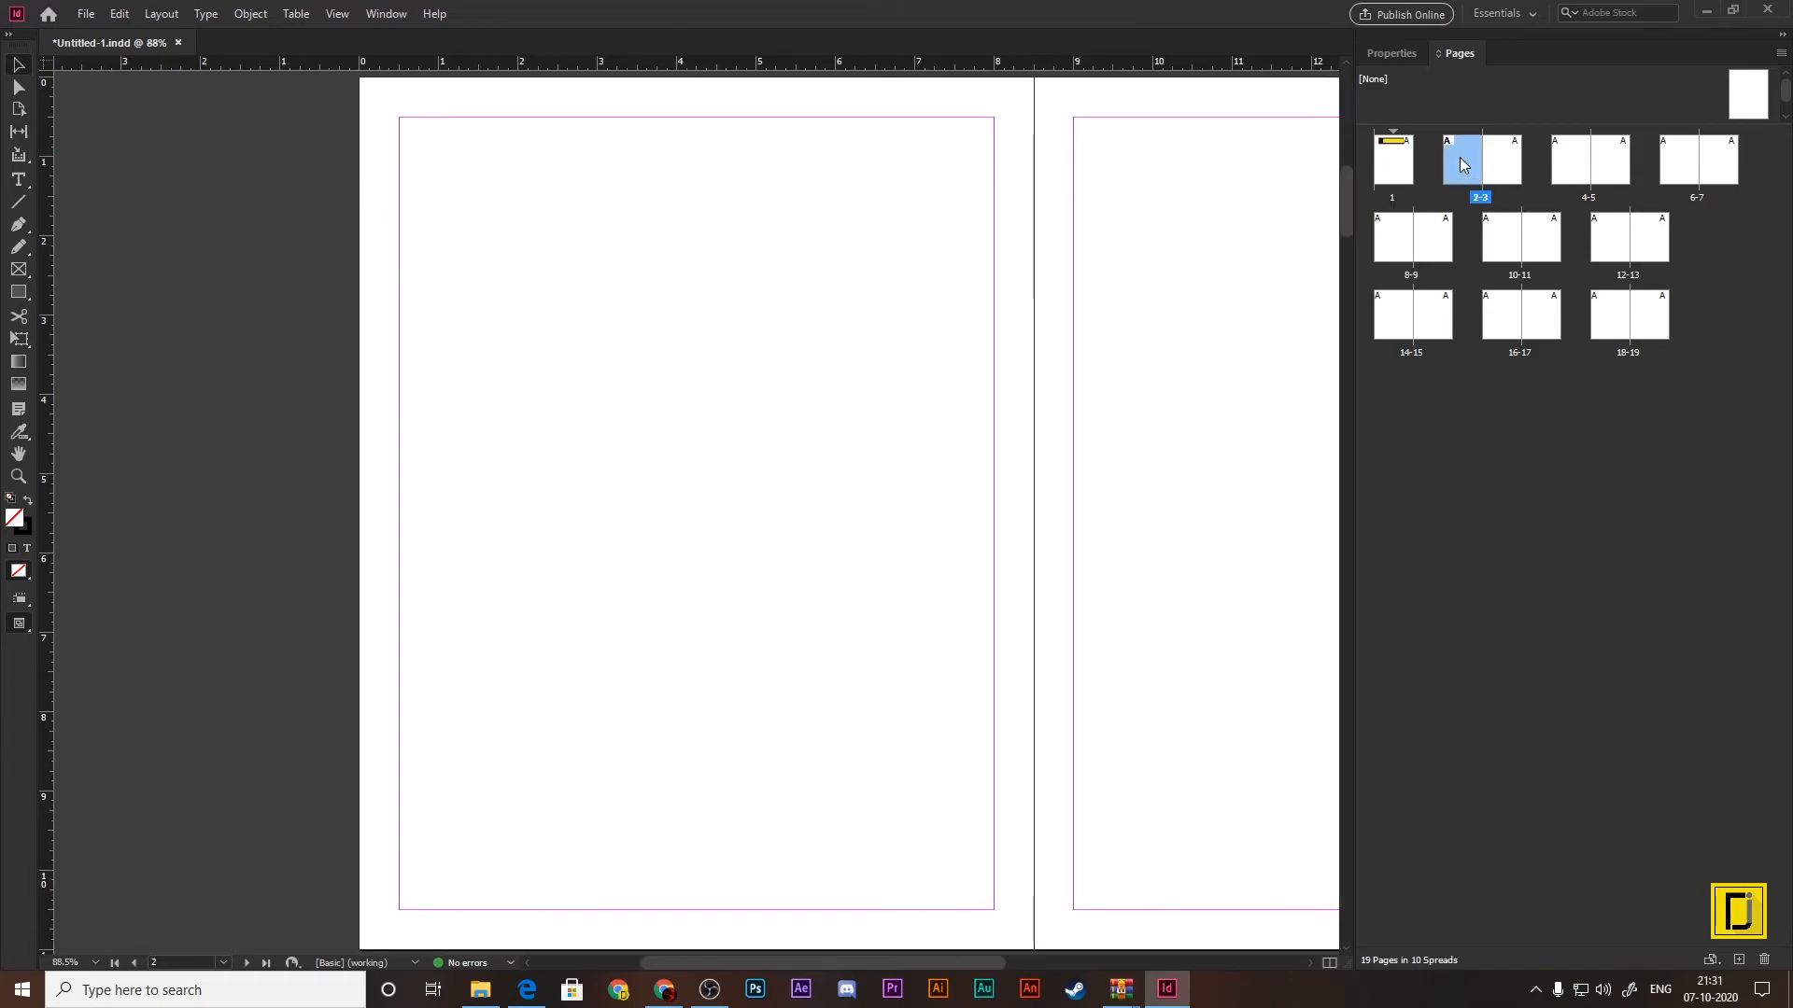
double_click(1405, 163)
key(ctrl+equal)
key(ctrl+equal)
key(ctrl+equal)
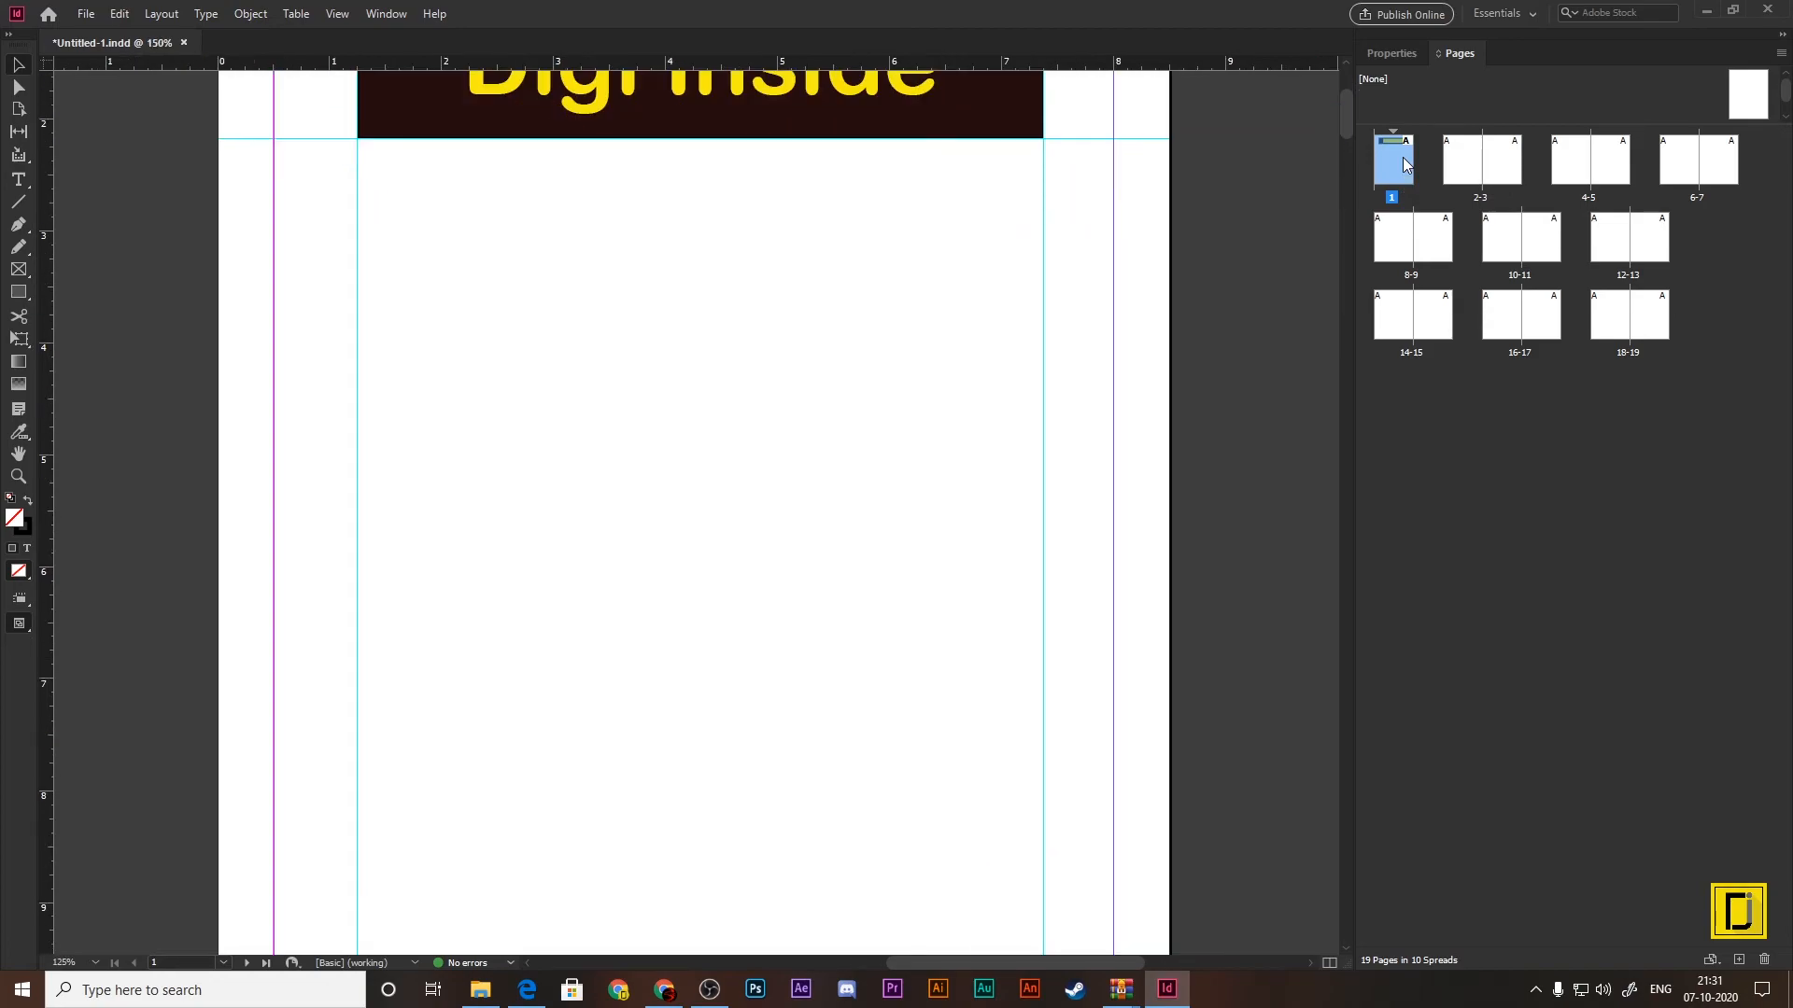
Step: Fit page 1 in the window and review the document's page count, page size and margin settings in the properties
key(ctrl+0)
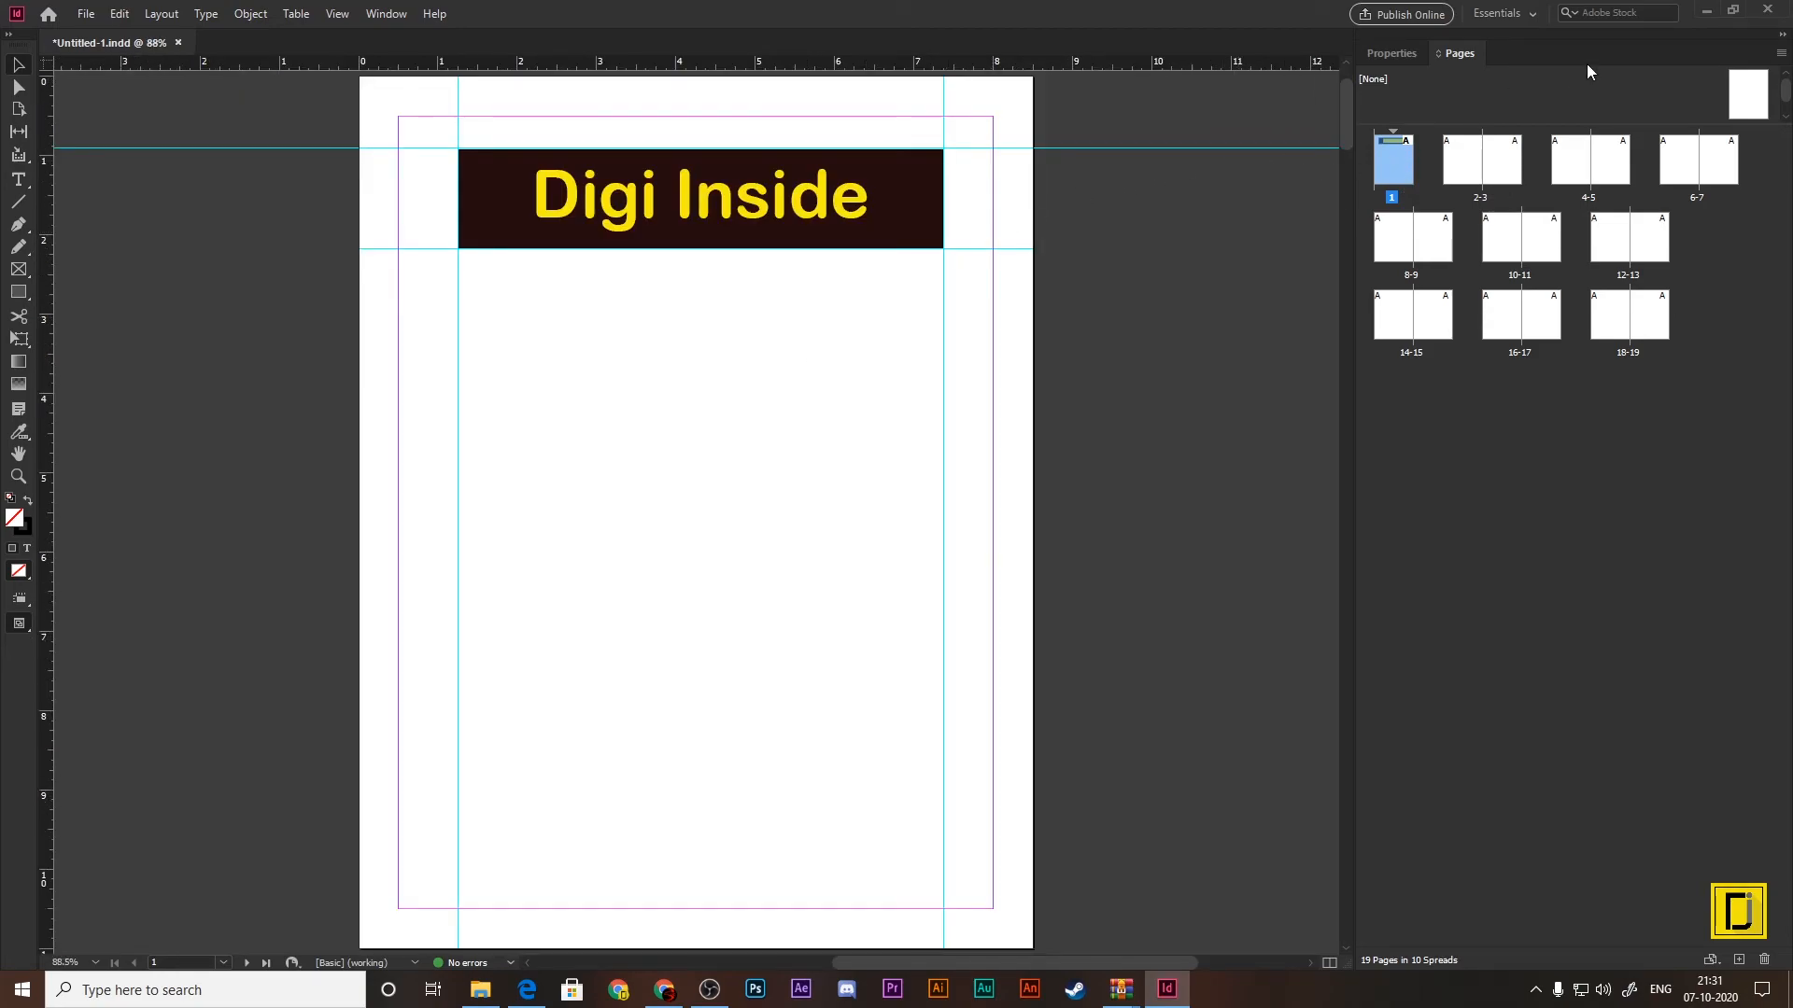
click(1400, 59)
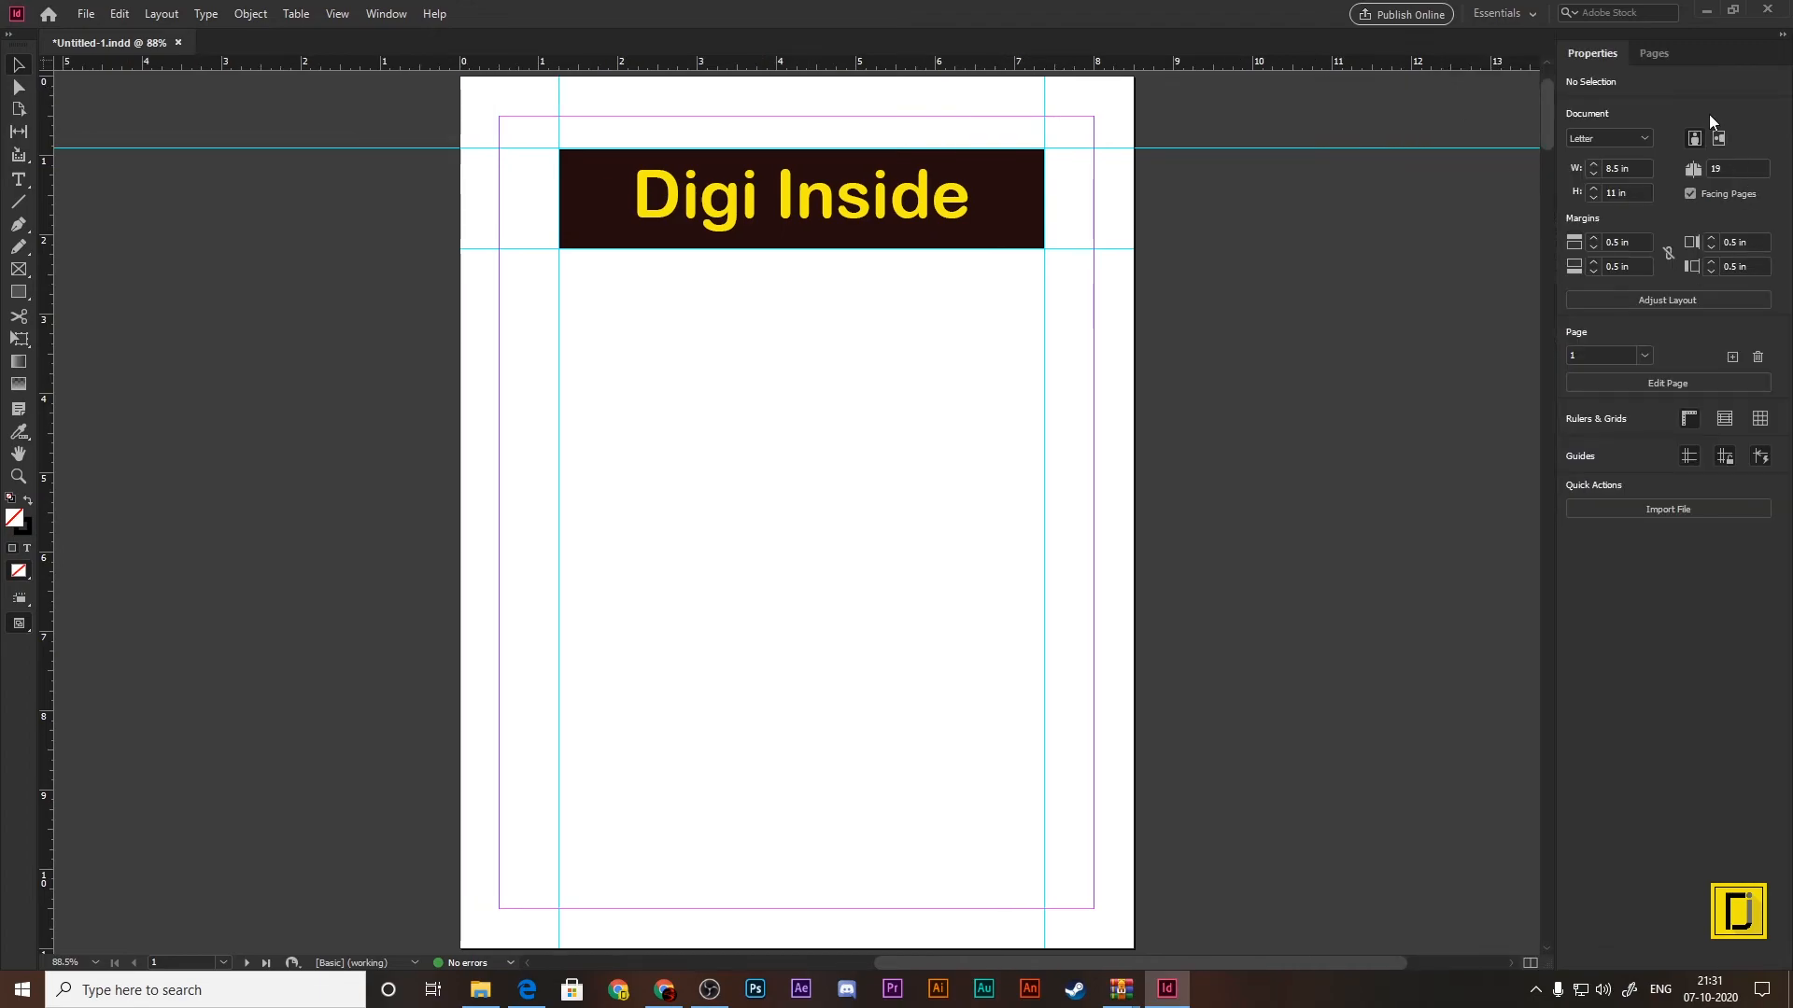
double_click(1730, 170)
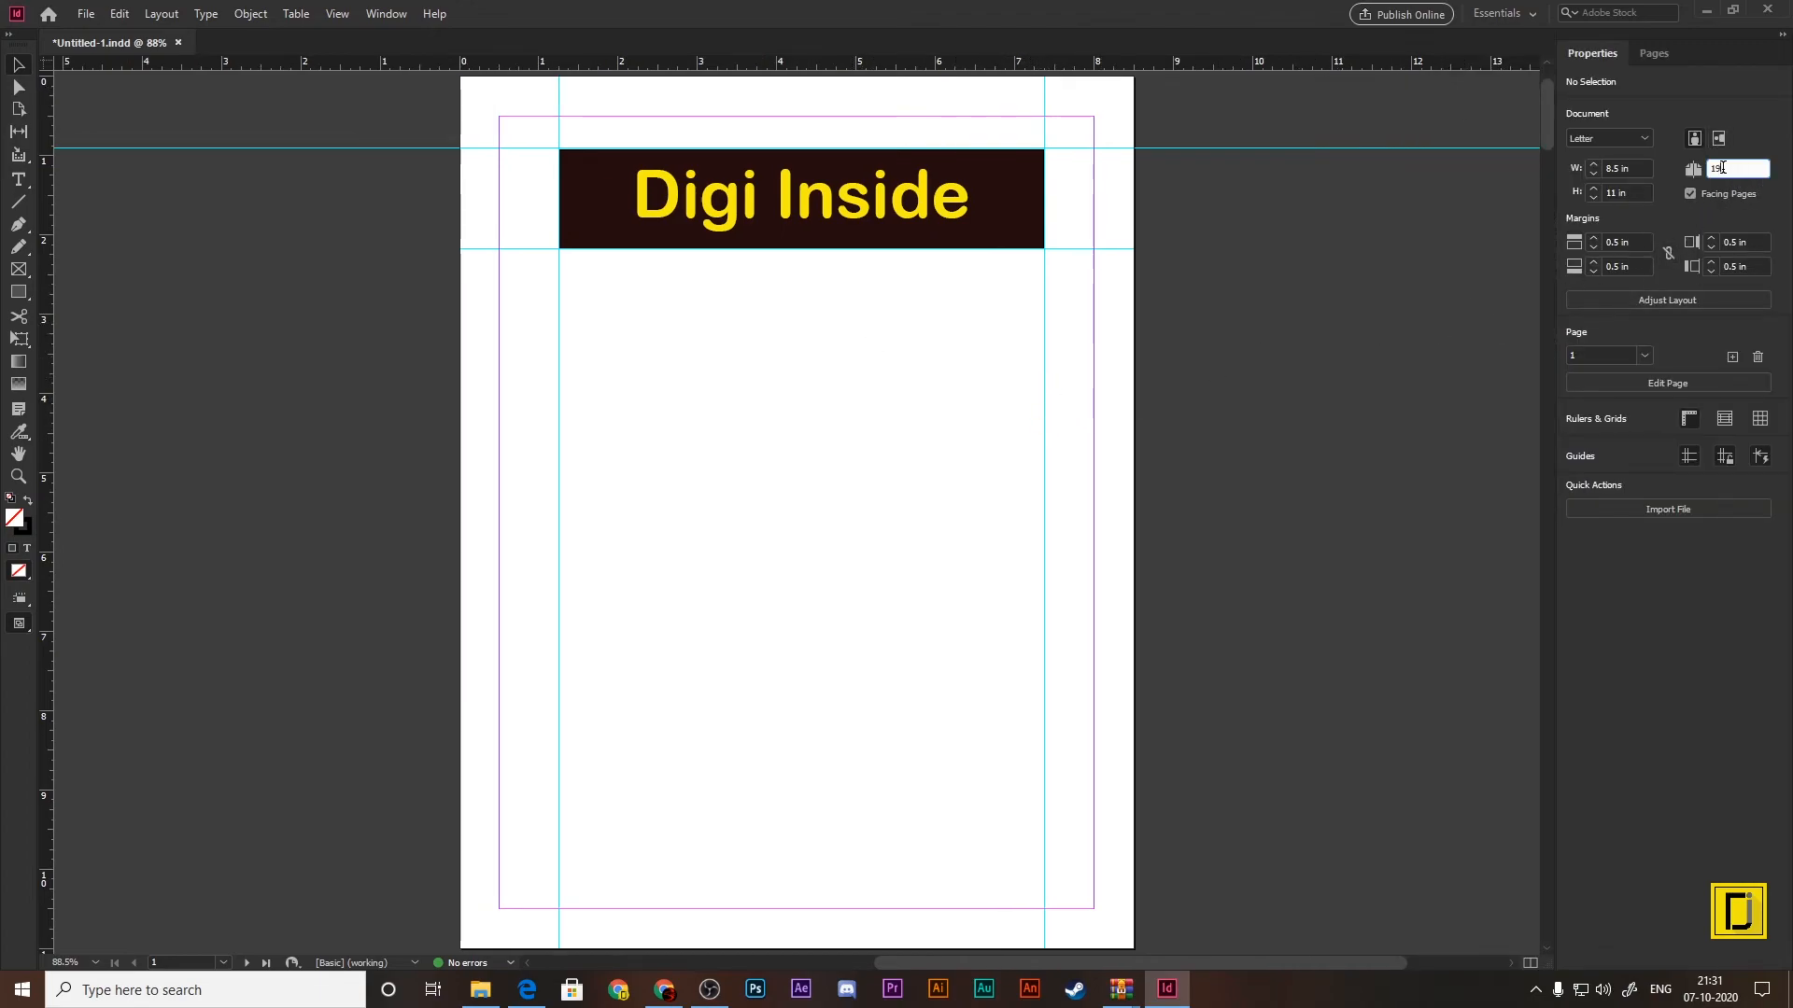
click(1636, 171)
click(1606, 192)
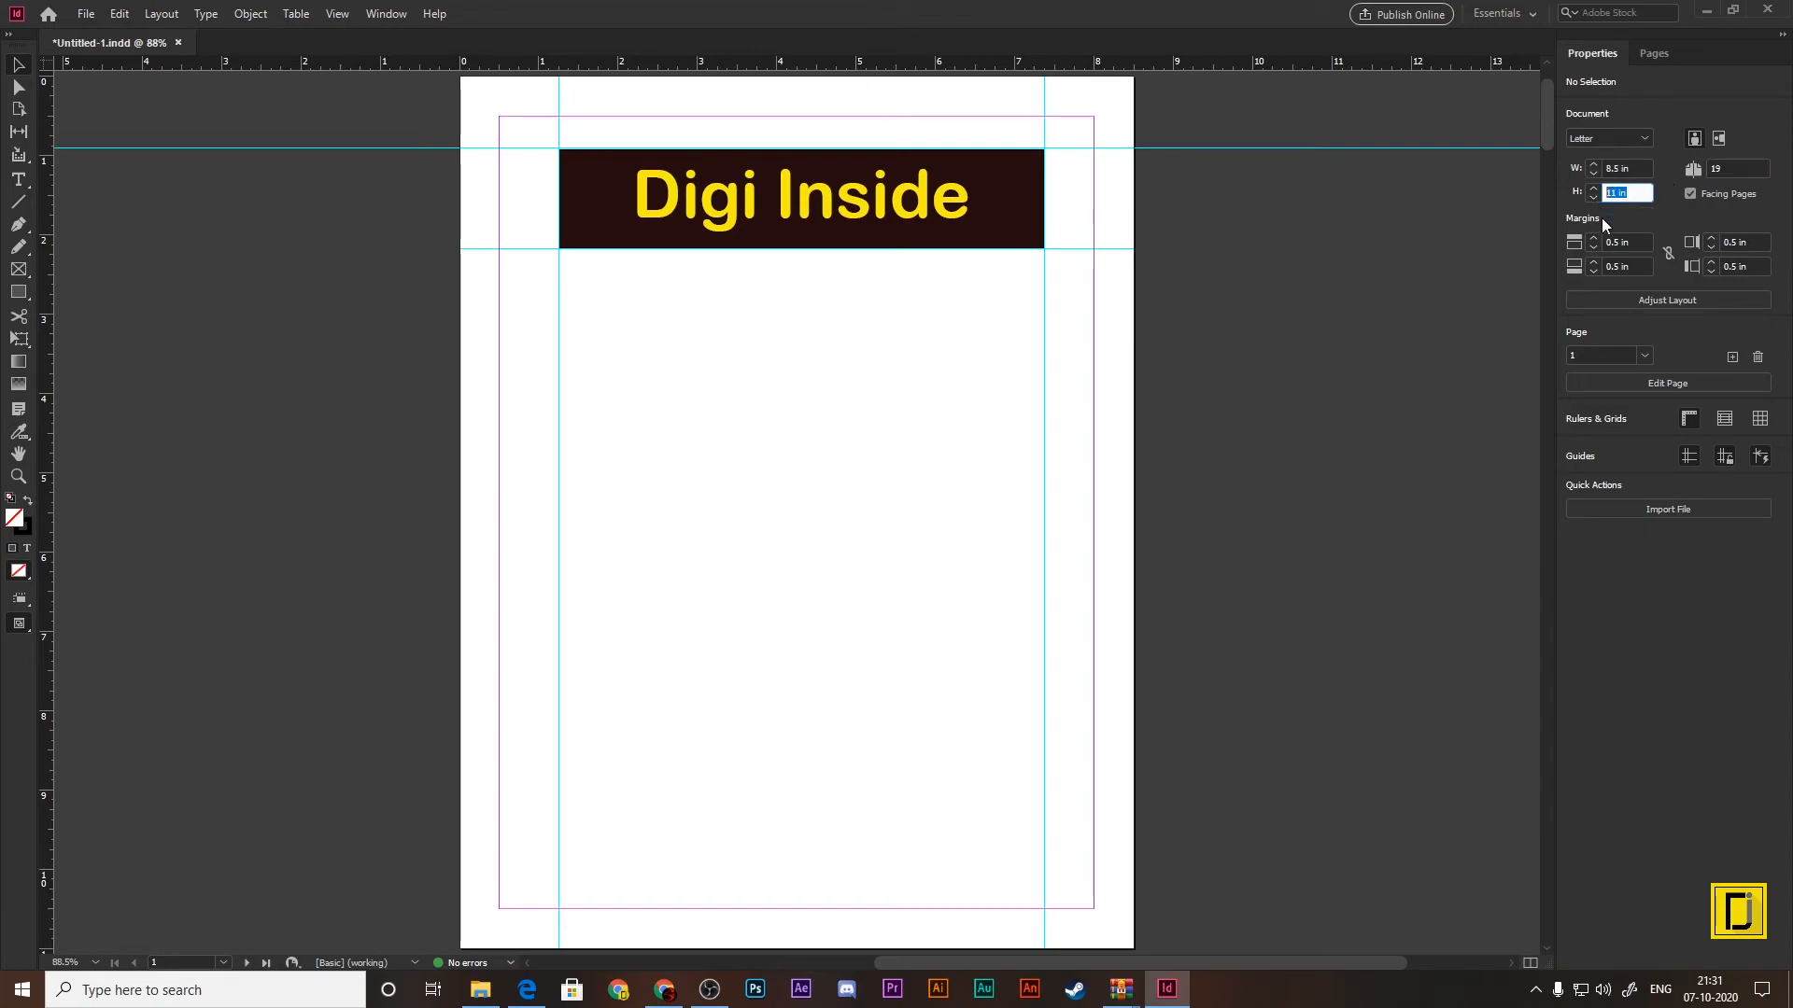
click(1641, 239)
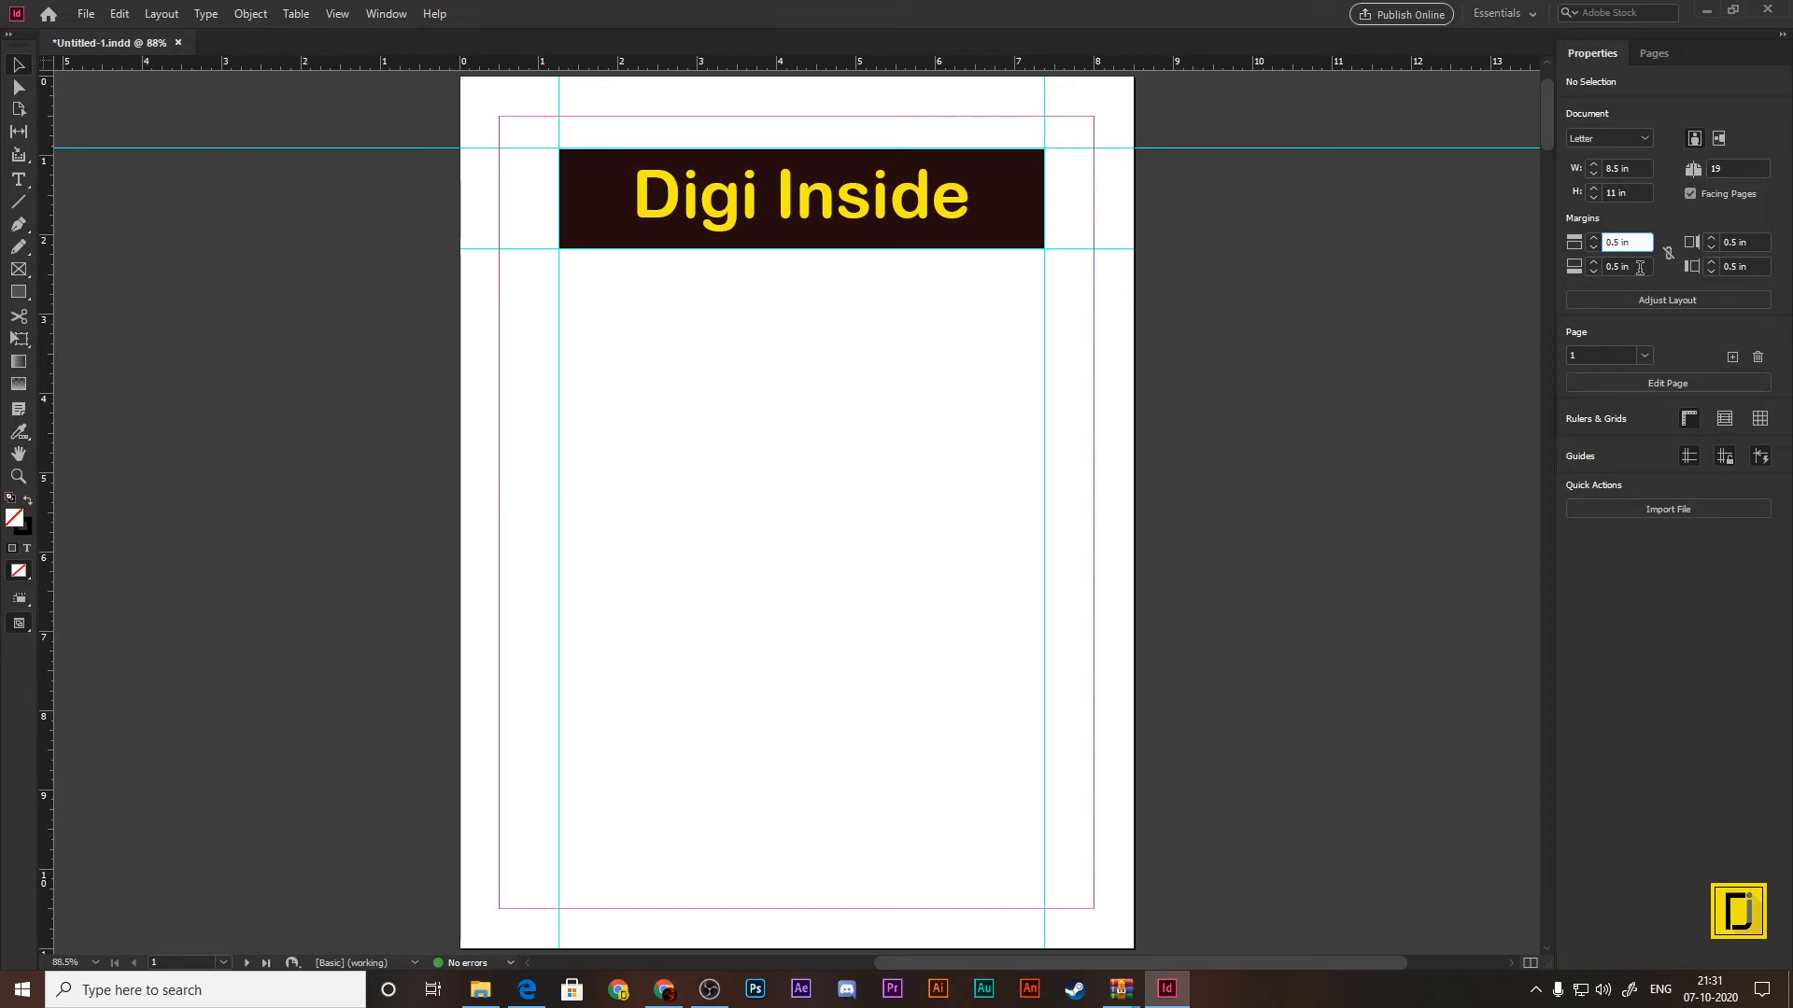
click(1639, 268)
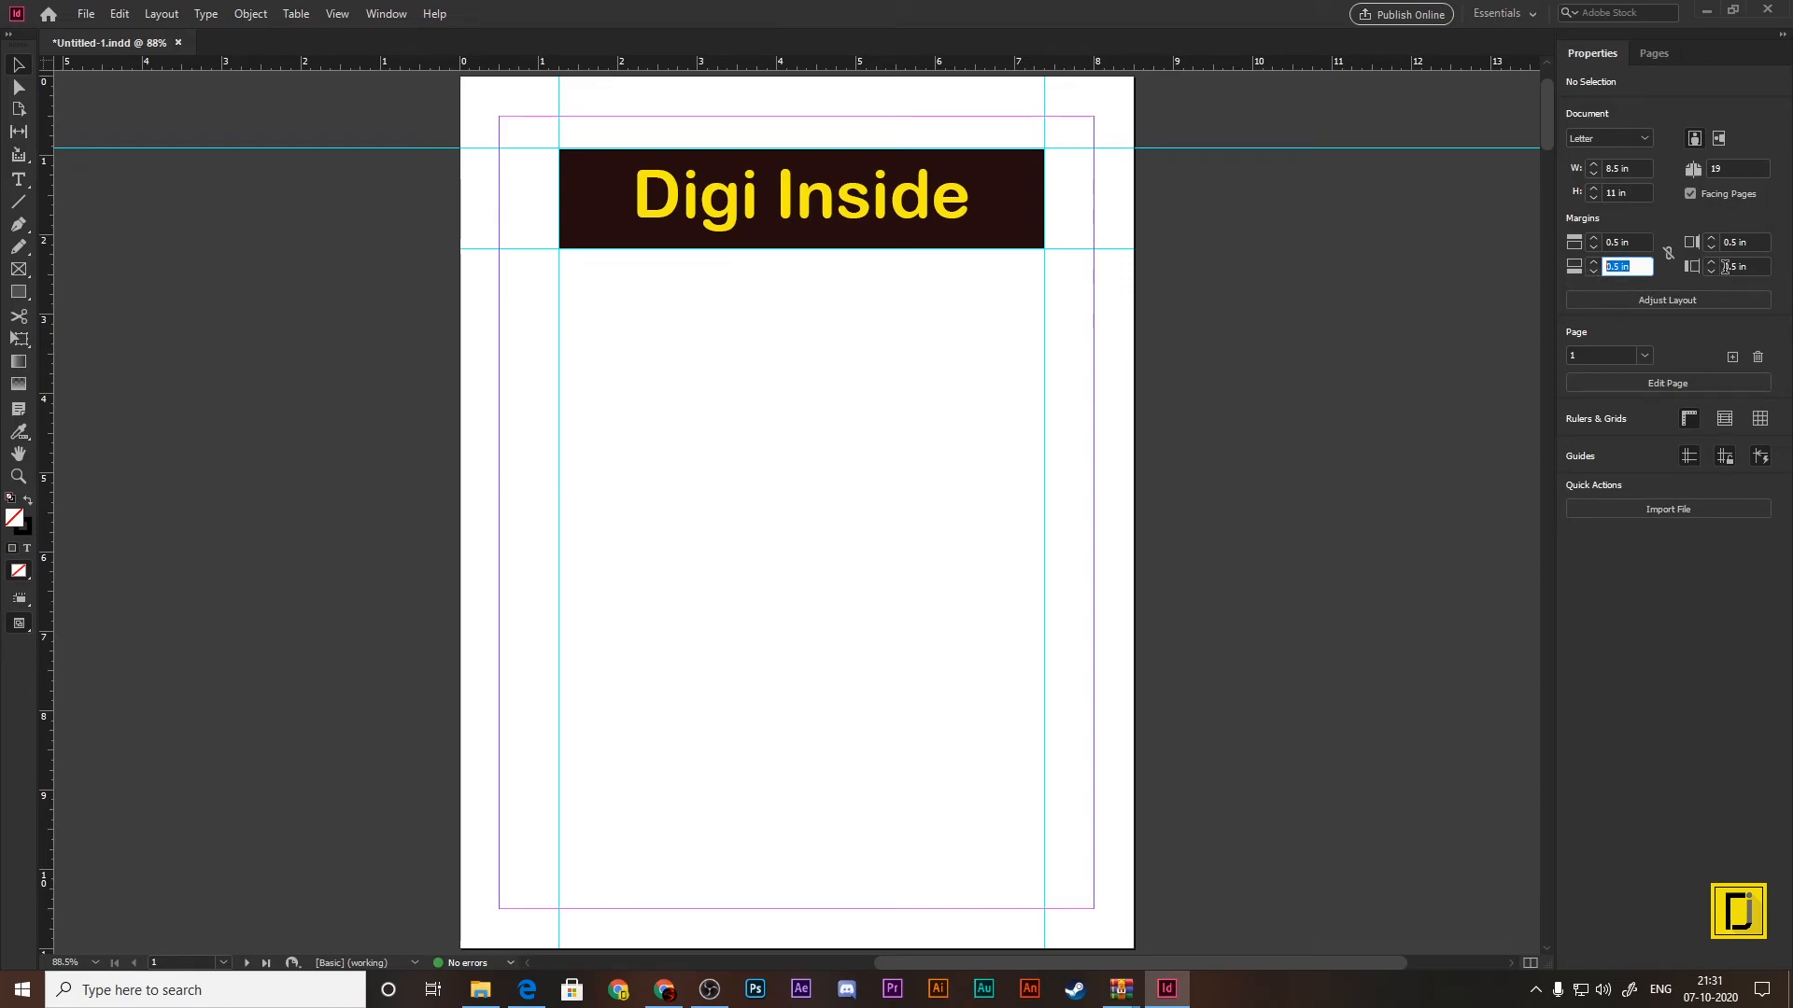
click(1756, 266)
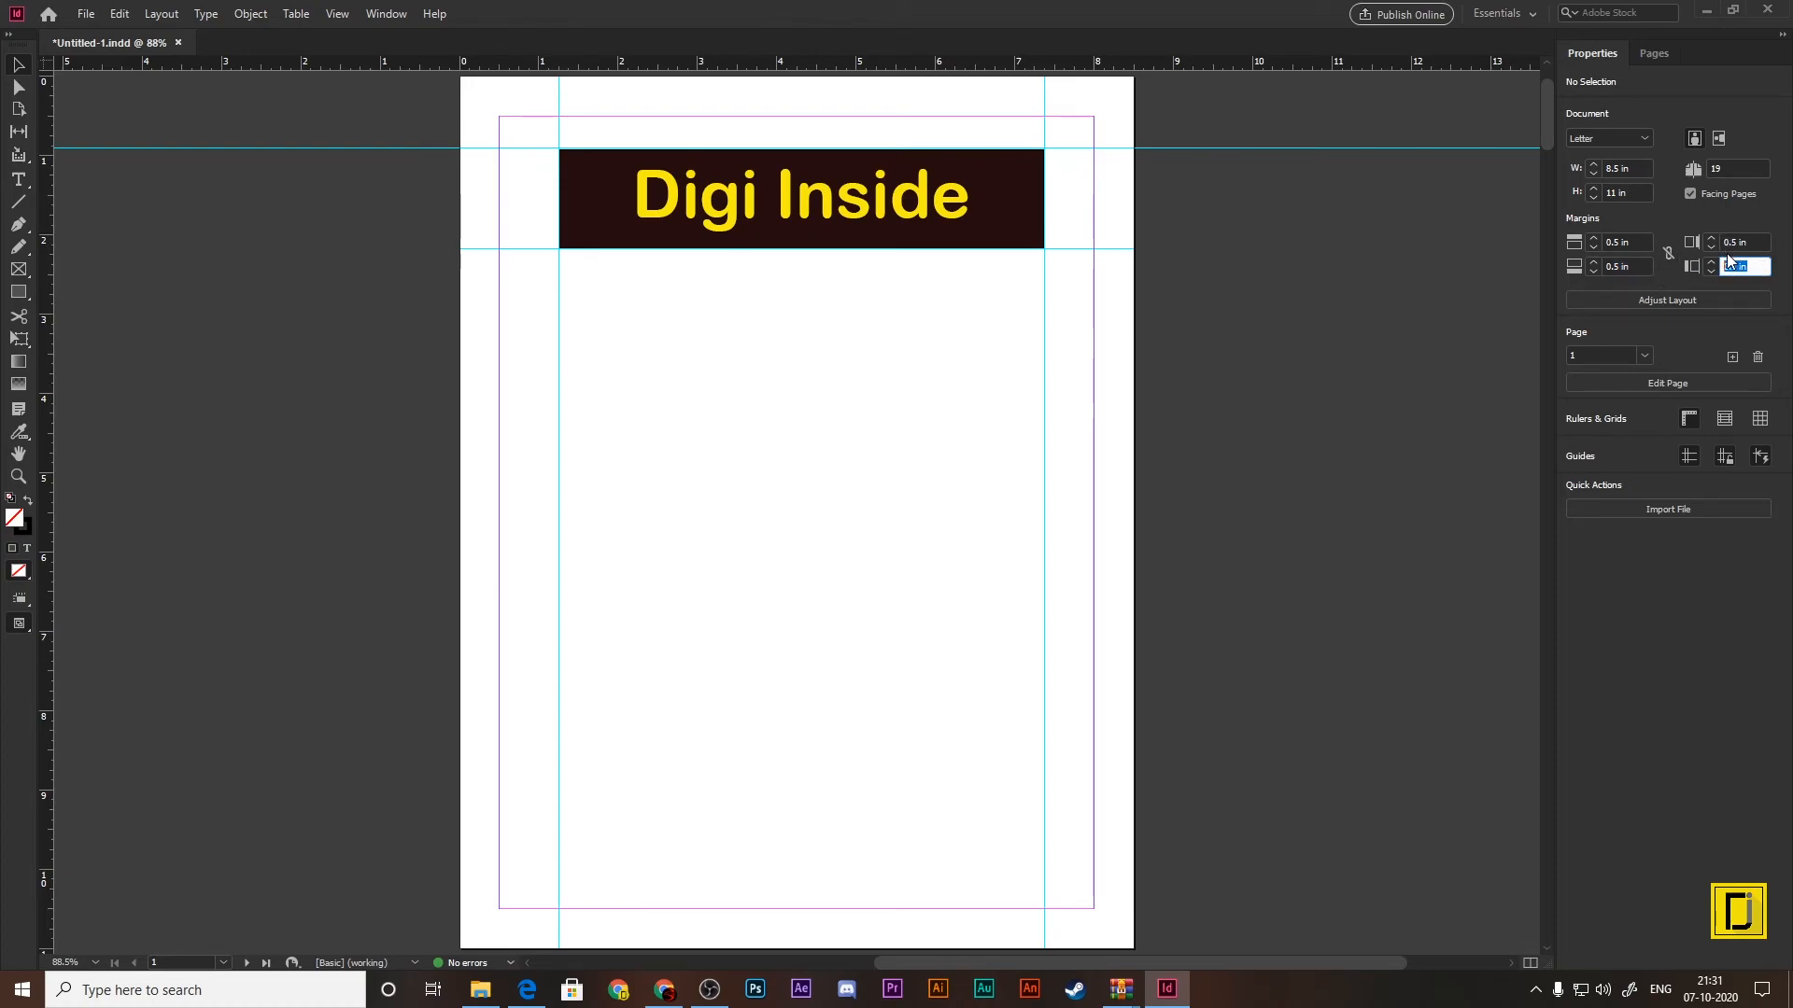
Step: View the list of pages available in the document properties, close it unchanged and return to the page thumbnails
click(1647, 351)
click(1647, 351)
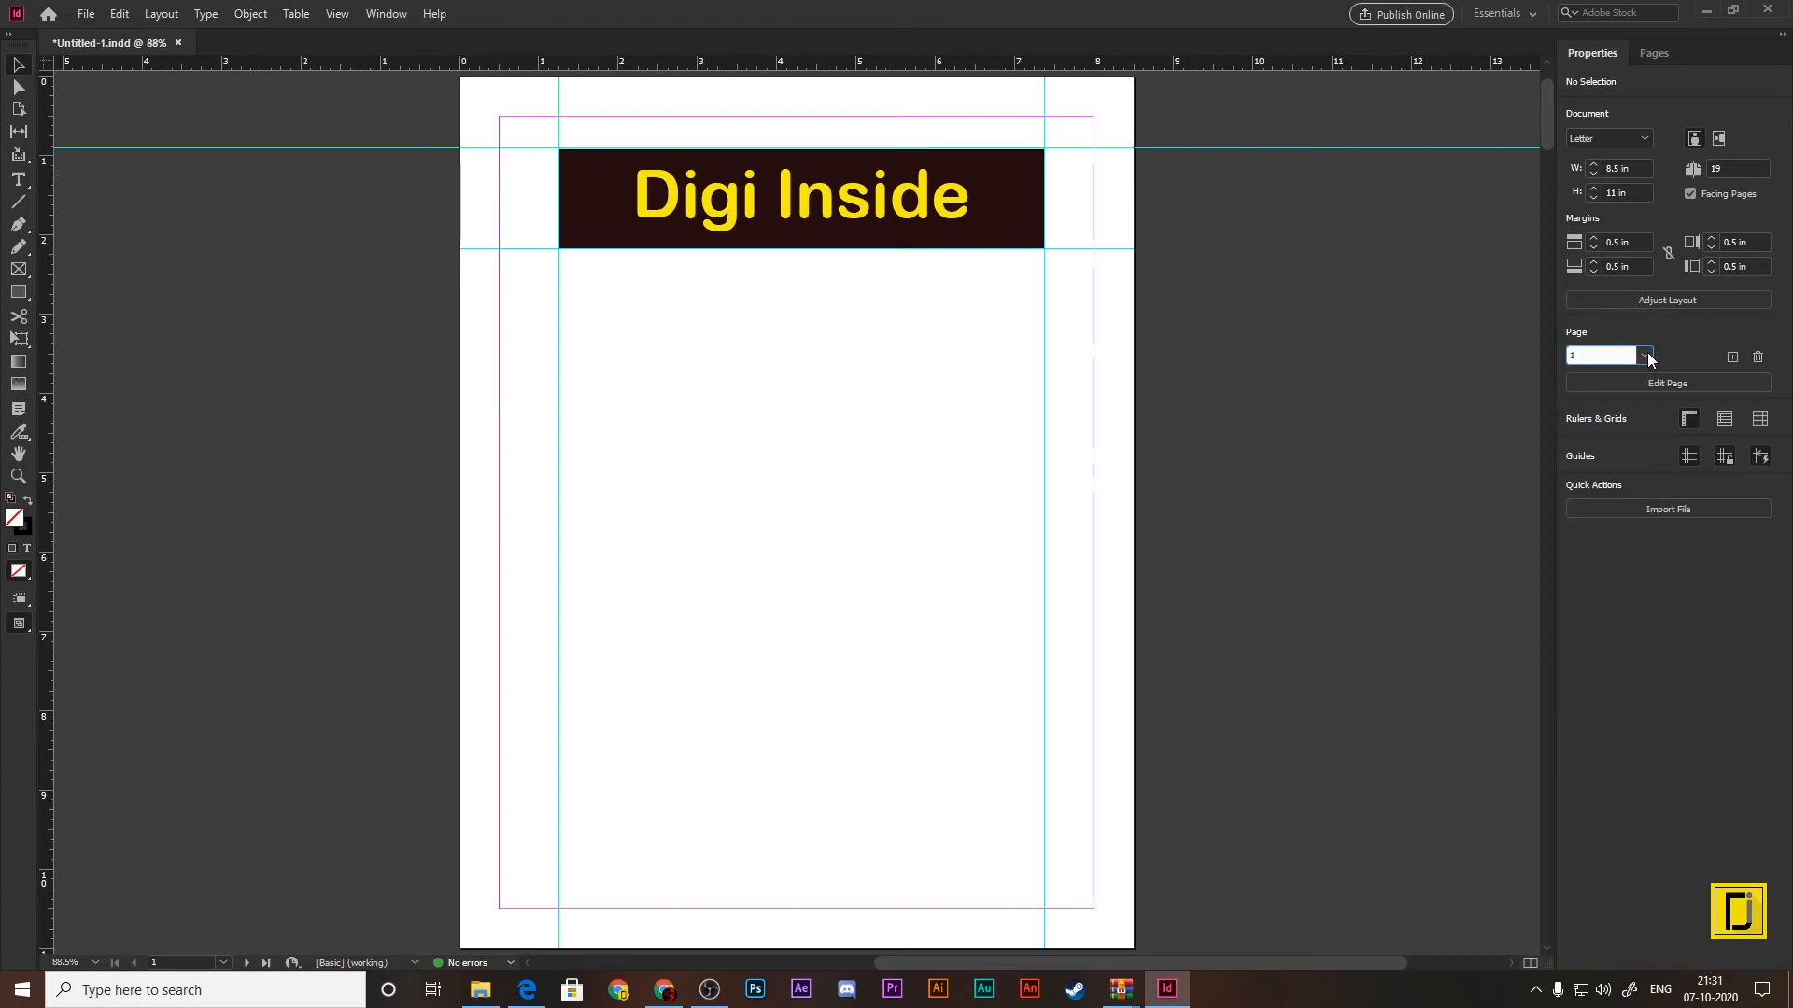
click(1648, 355)
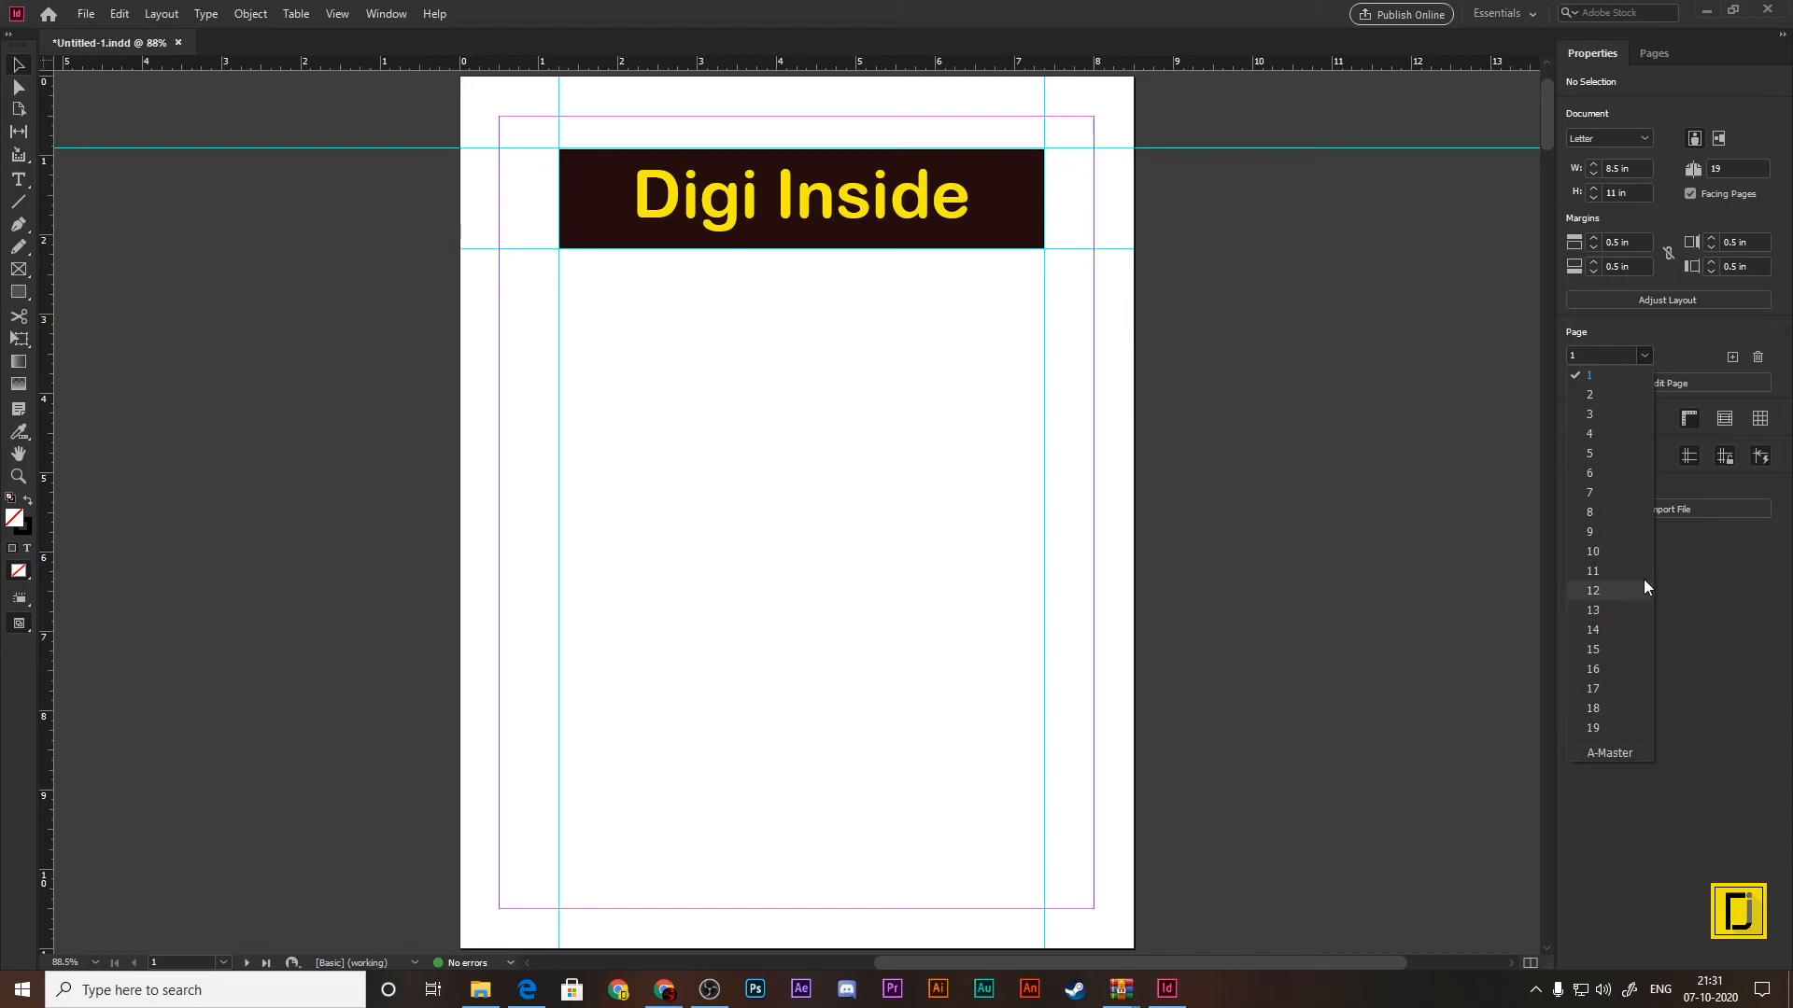
click(1669, 322)
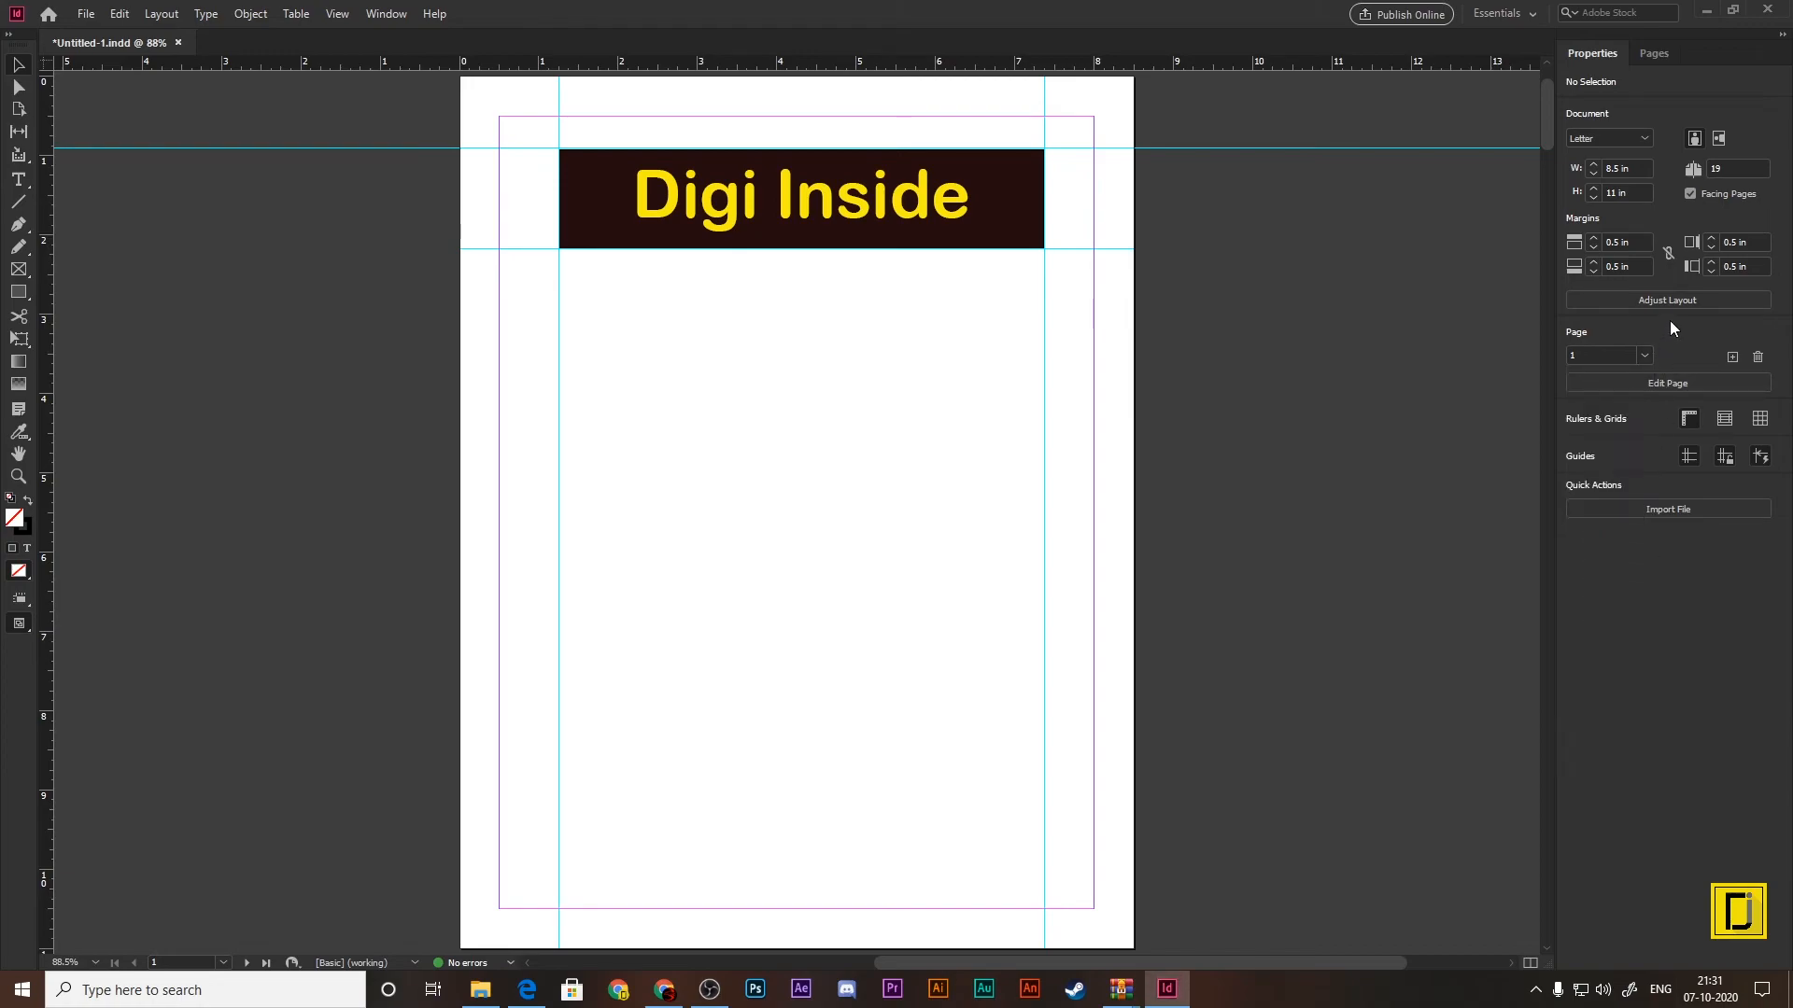
click(1654, 53)
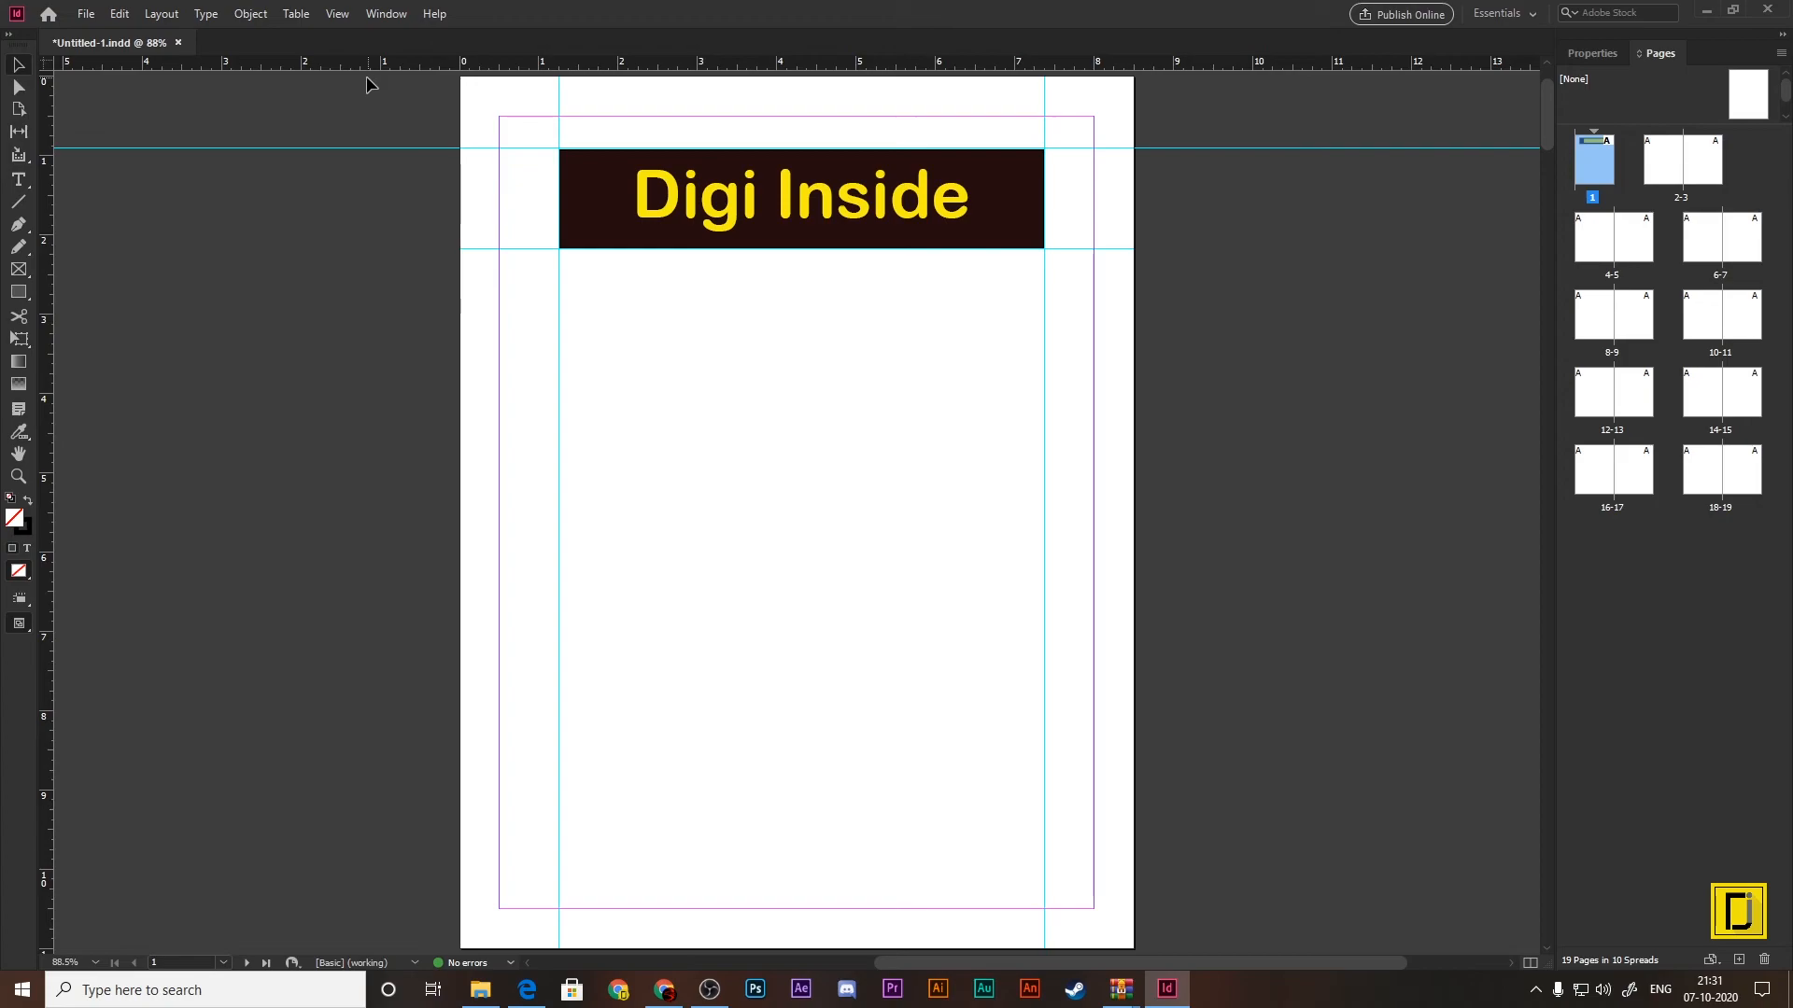
Step: Open the keyboard shortcut settings, show the Tools product area and view the available shortcut sets, keeping [Default]
click(119, 14)
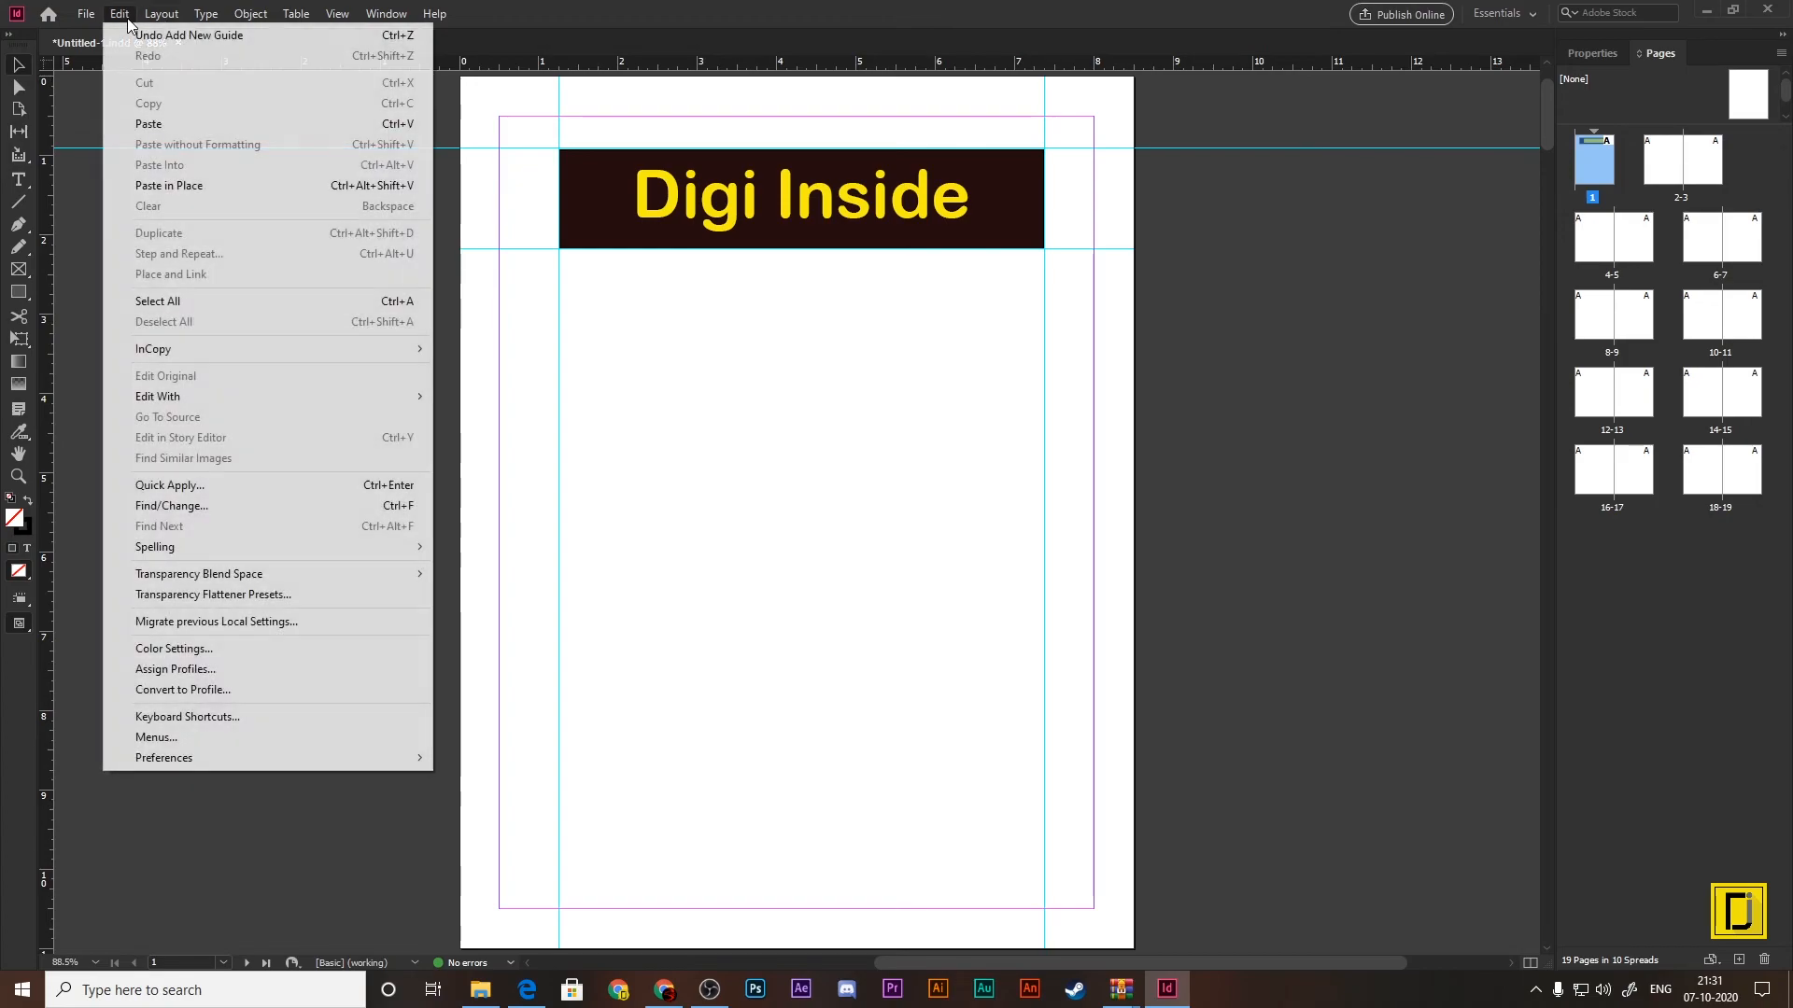
click(206, 717)
drag(820, 262, 800, 206)
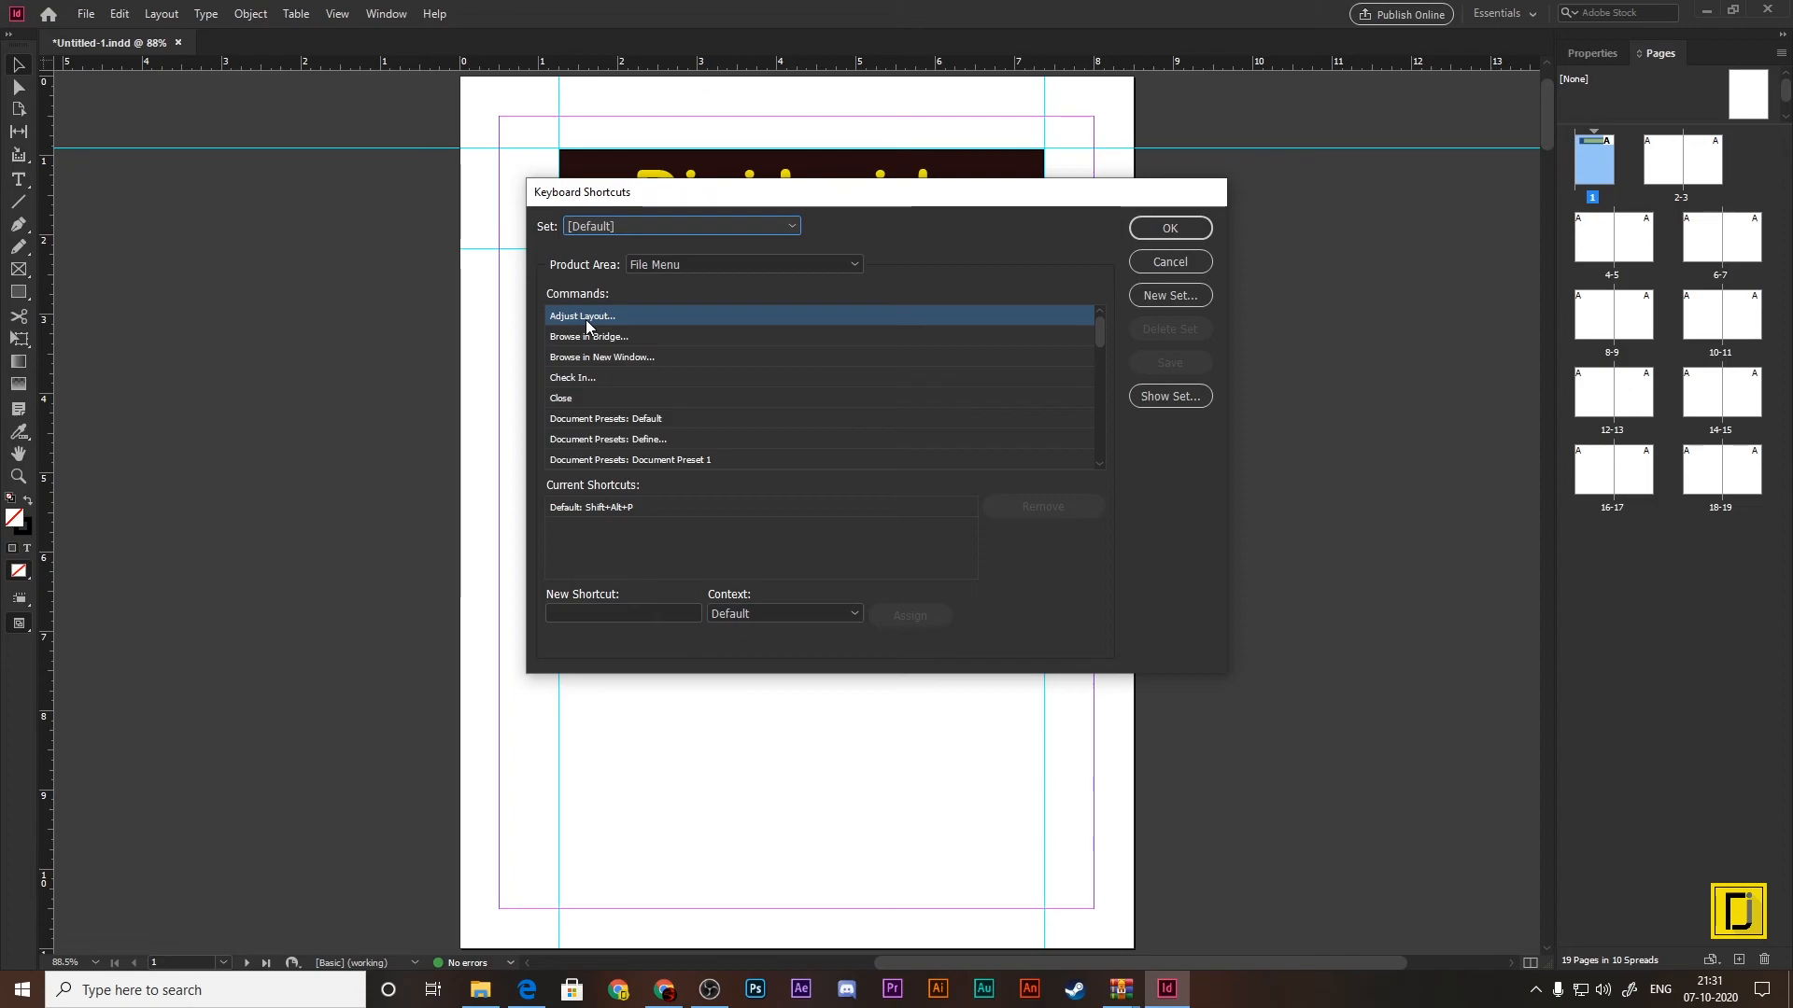
click(699, 266)
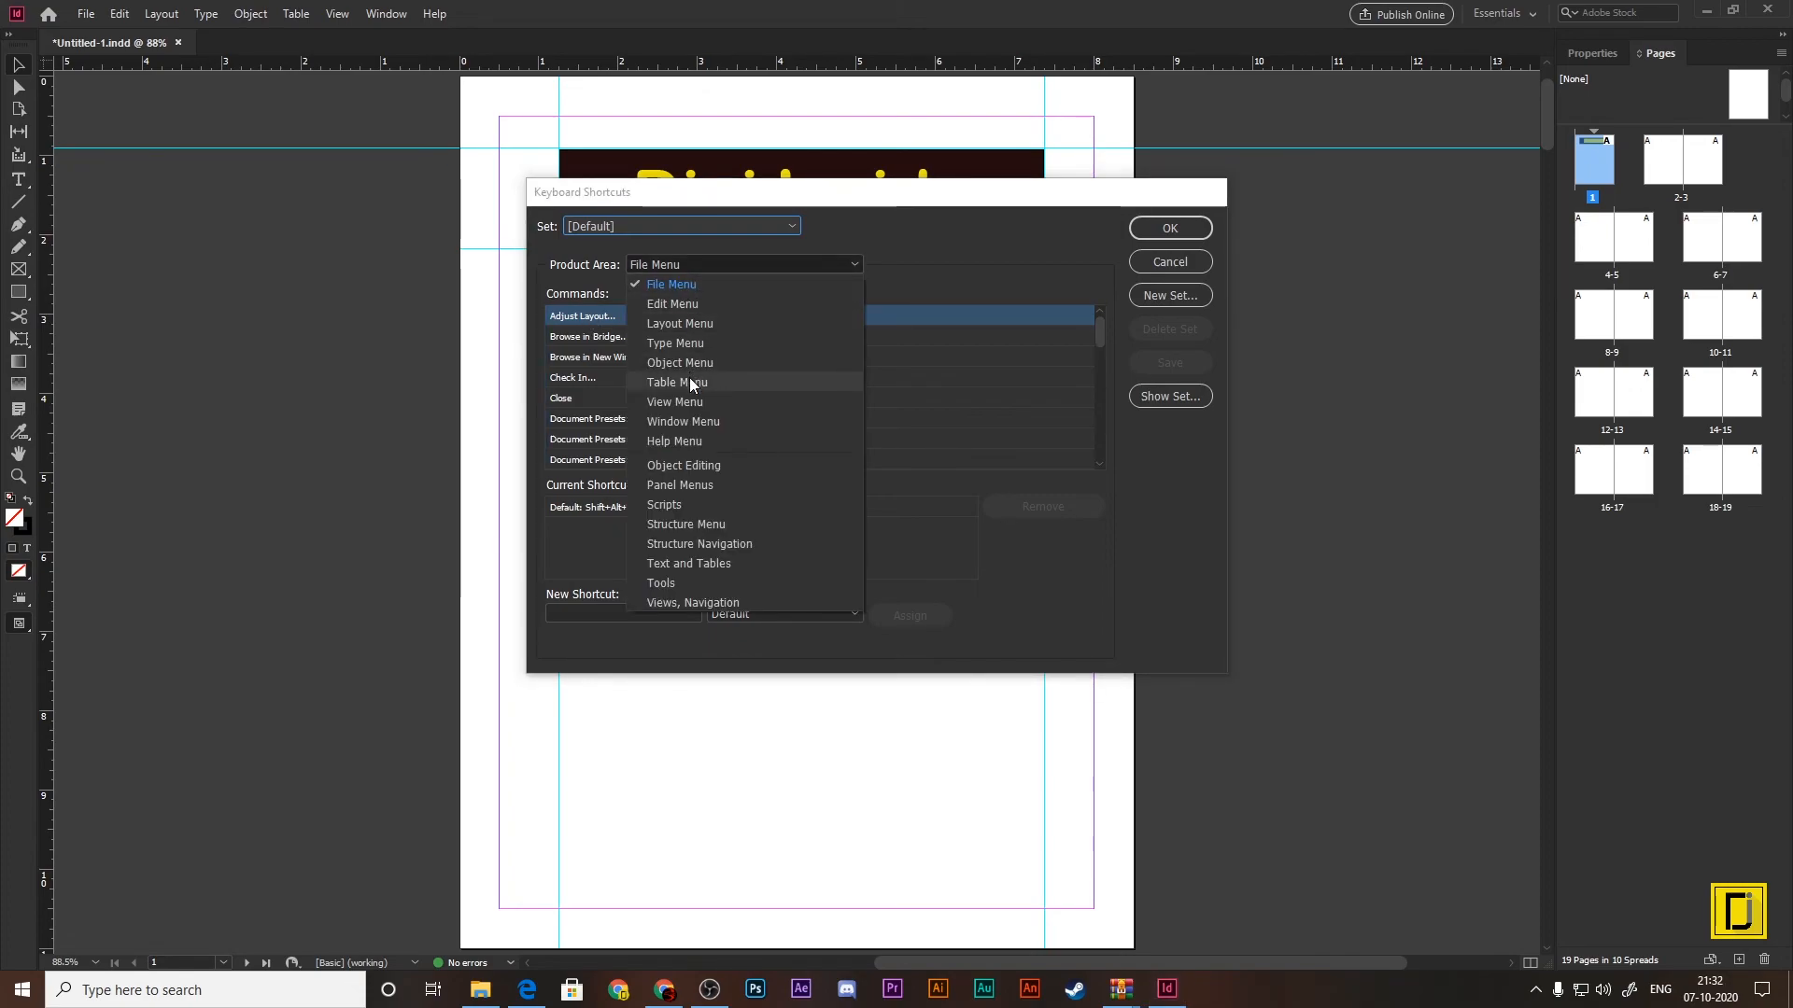
click(660, 583)
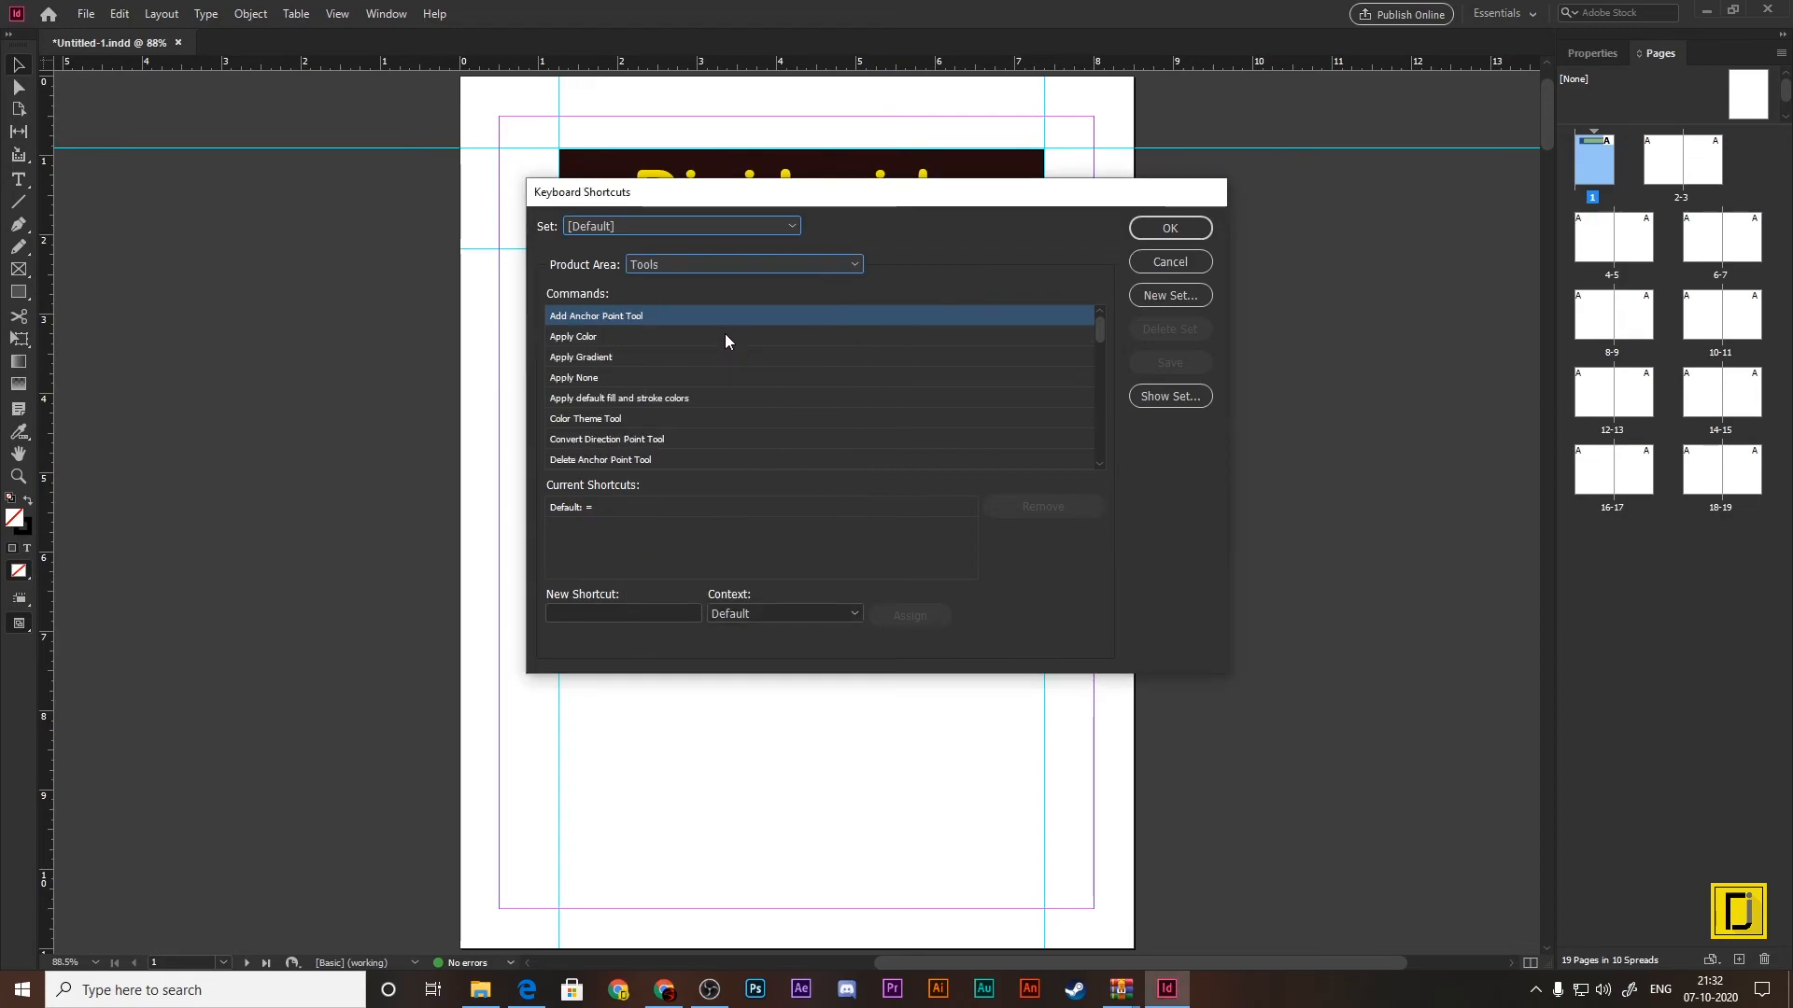
click(706, 265)
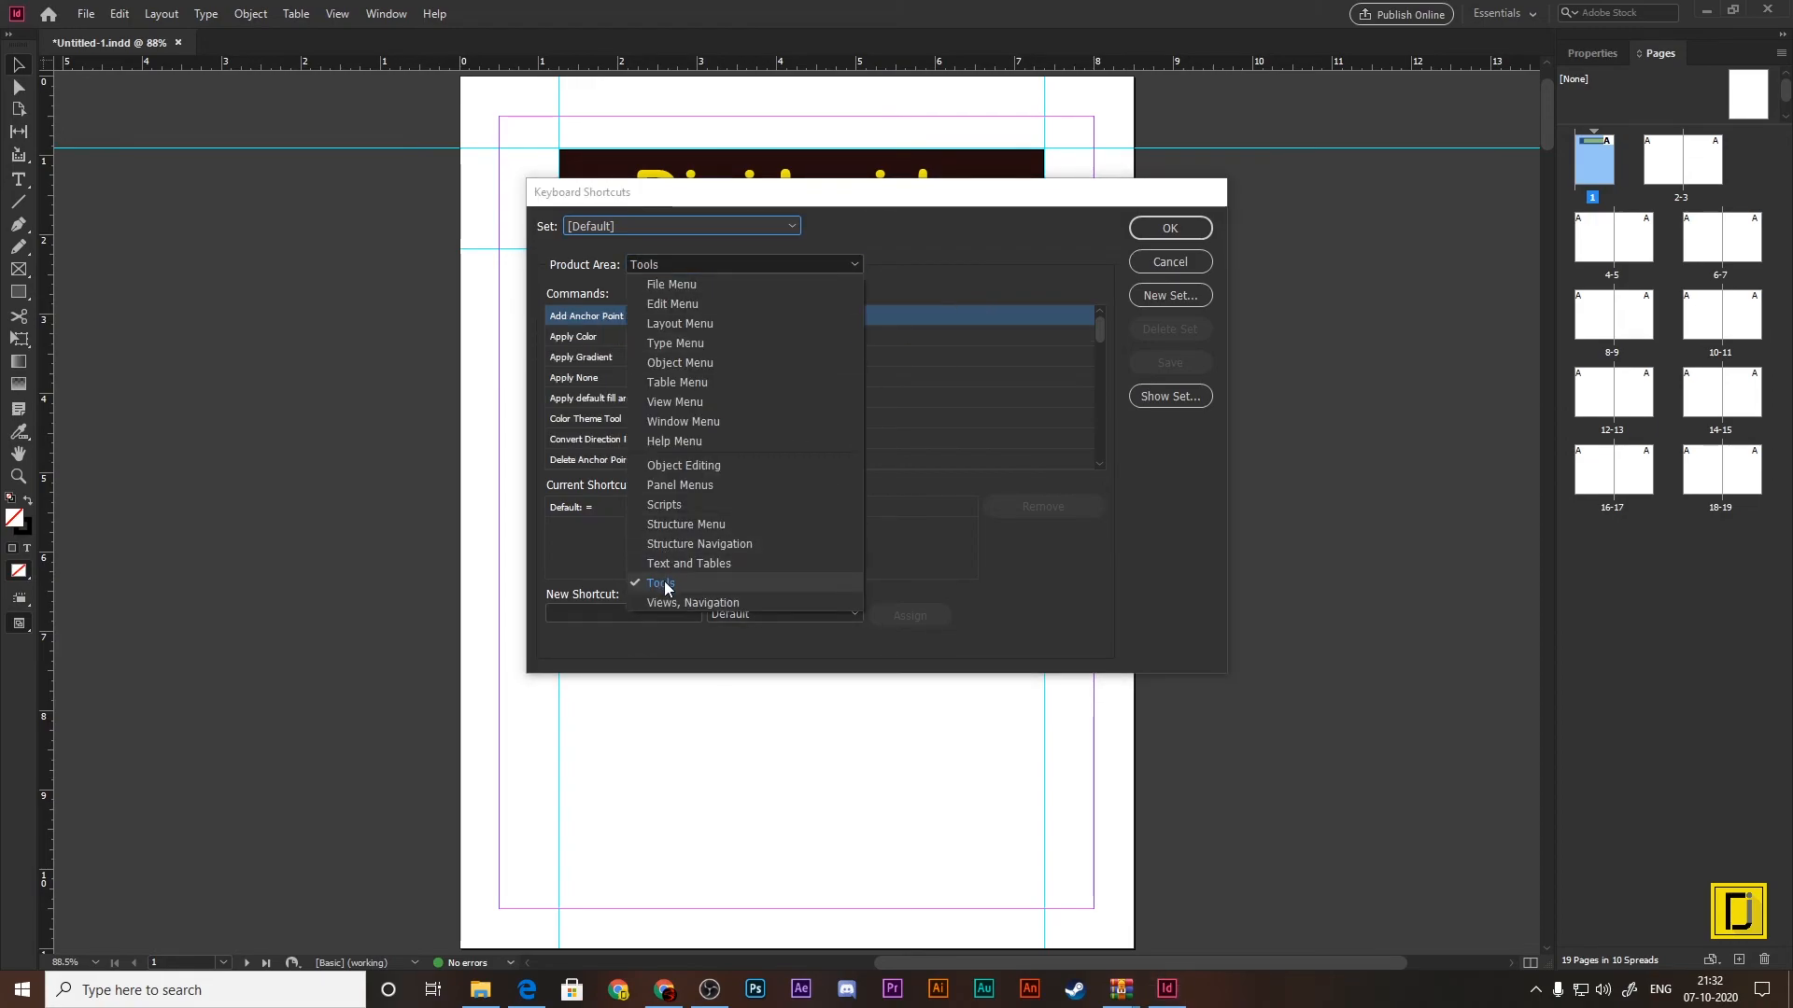
click(664, 581)
click(689, 228)
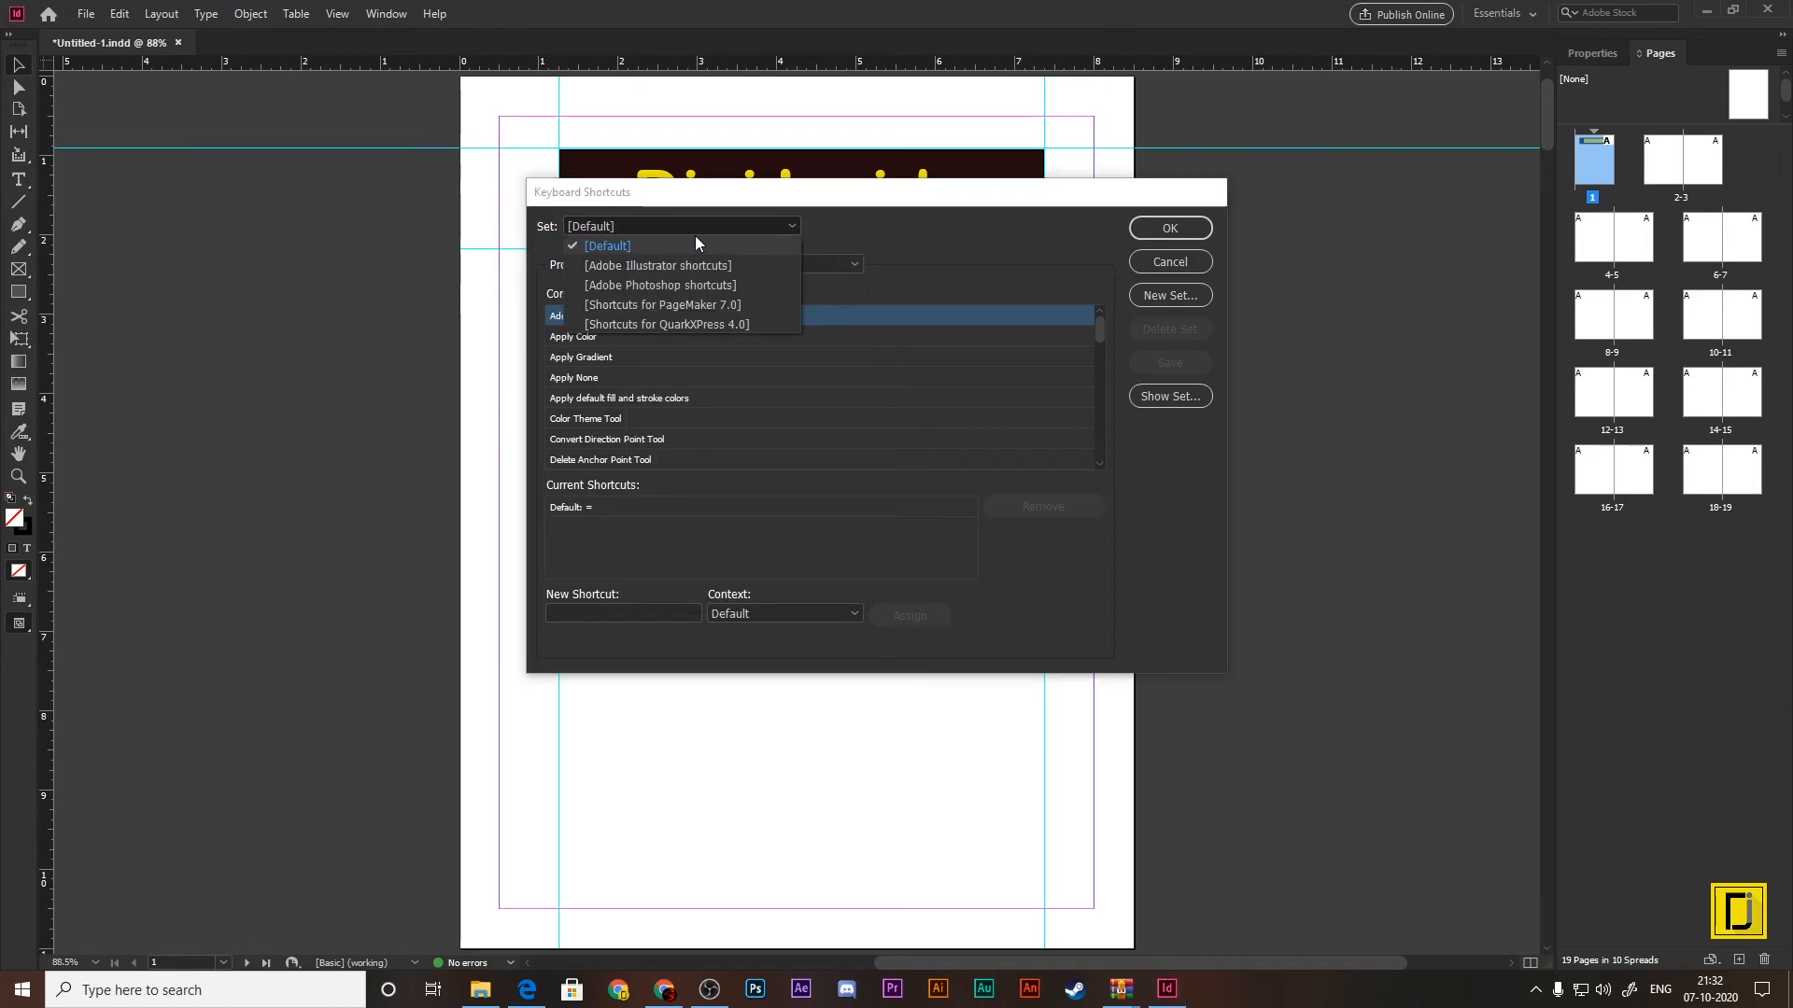
click(851, 236)
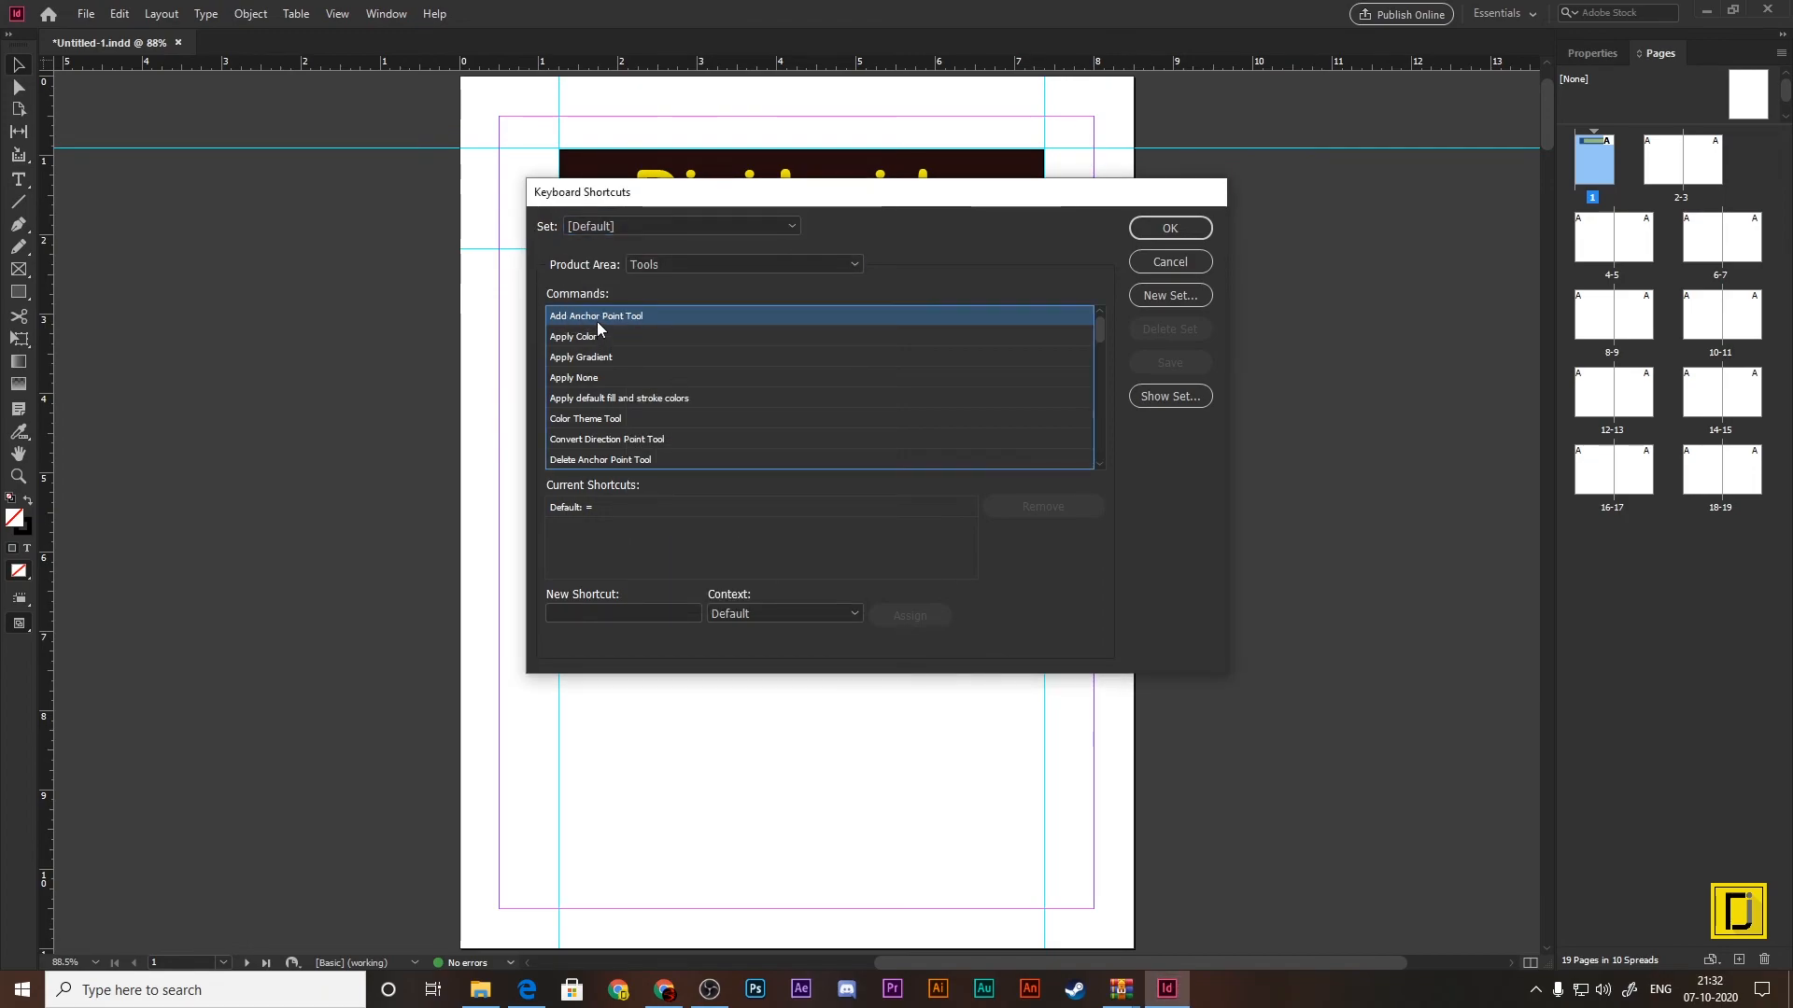
Step: Look up the shortcuts for the Zoom Tool, Type on a Path Tool and the default/preview view toggle
scroll(597, 321, down, 1)
scroll(713, 388, down, 10)
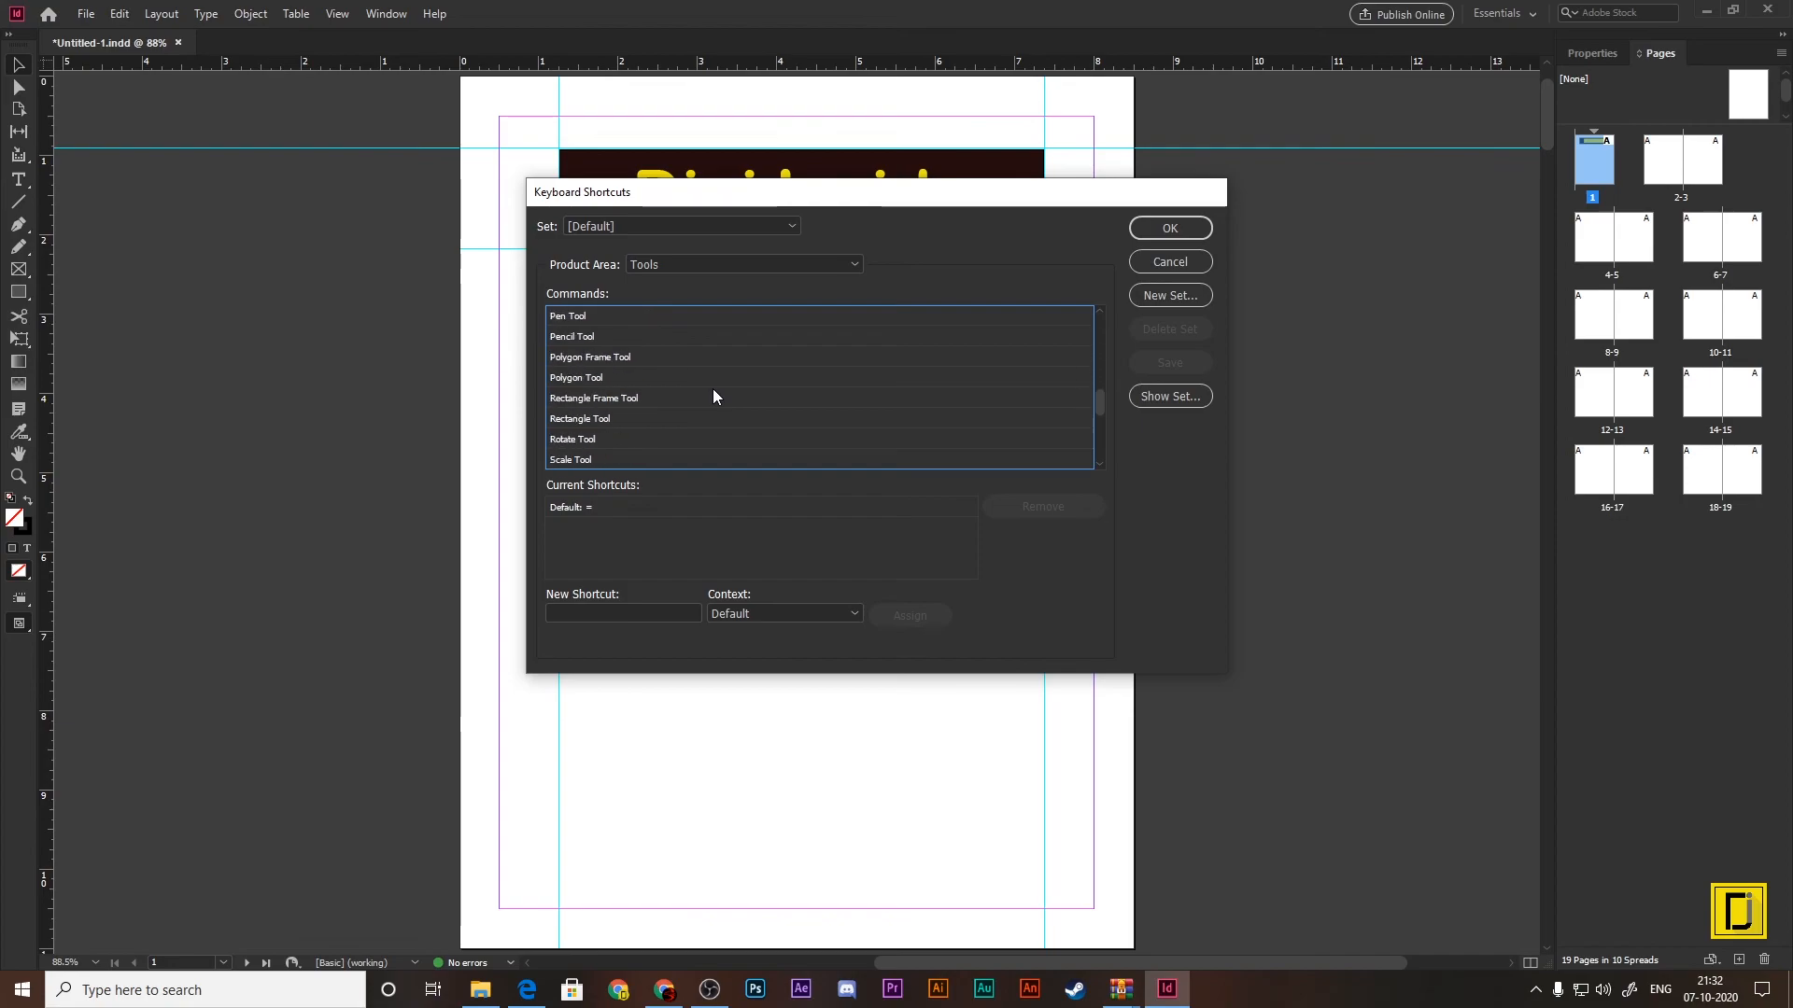
scroll(713, 393, down, 5)
click(572, 461)
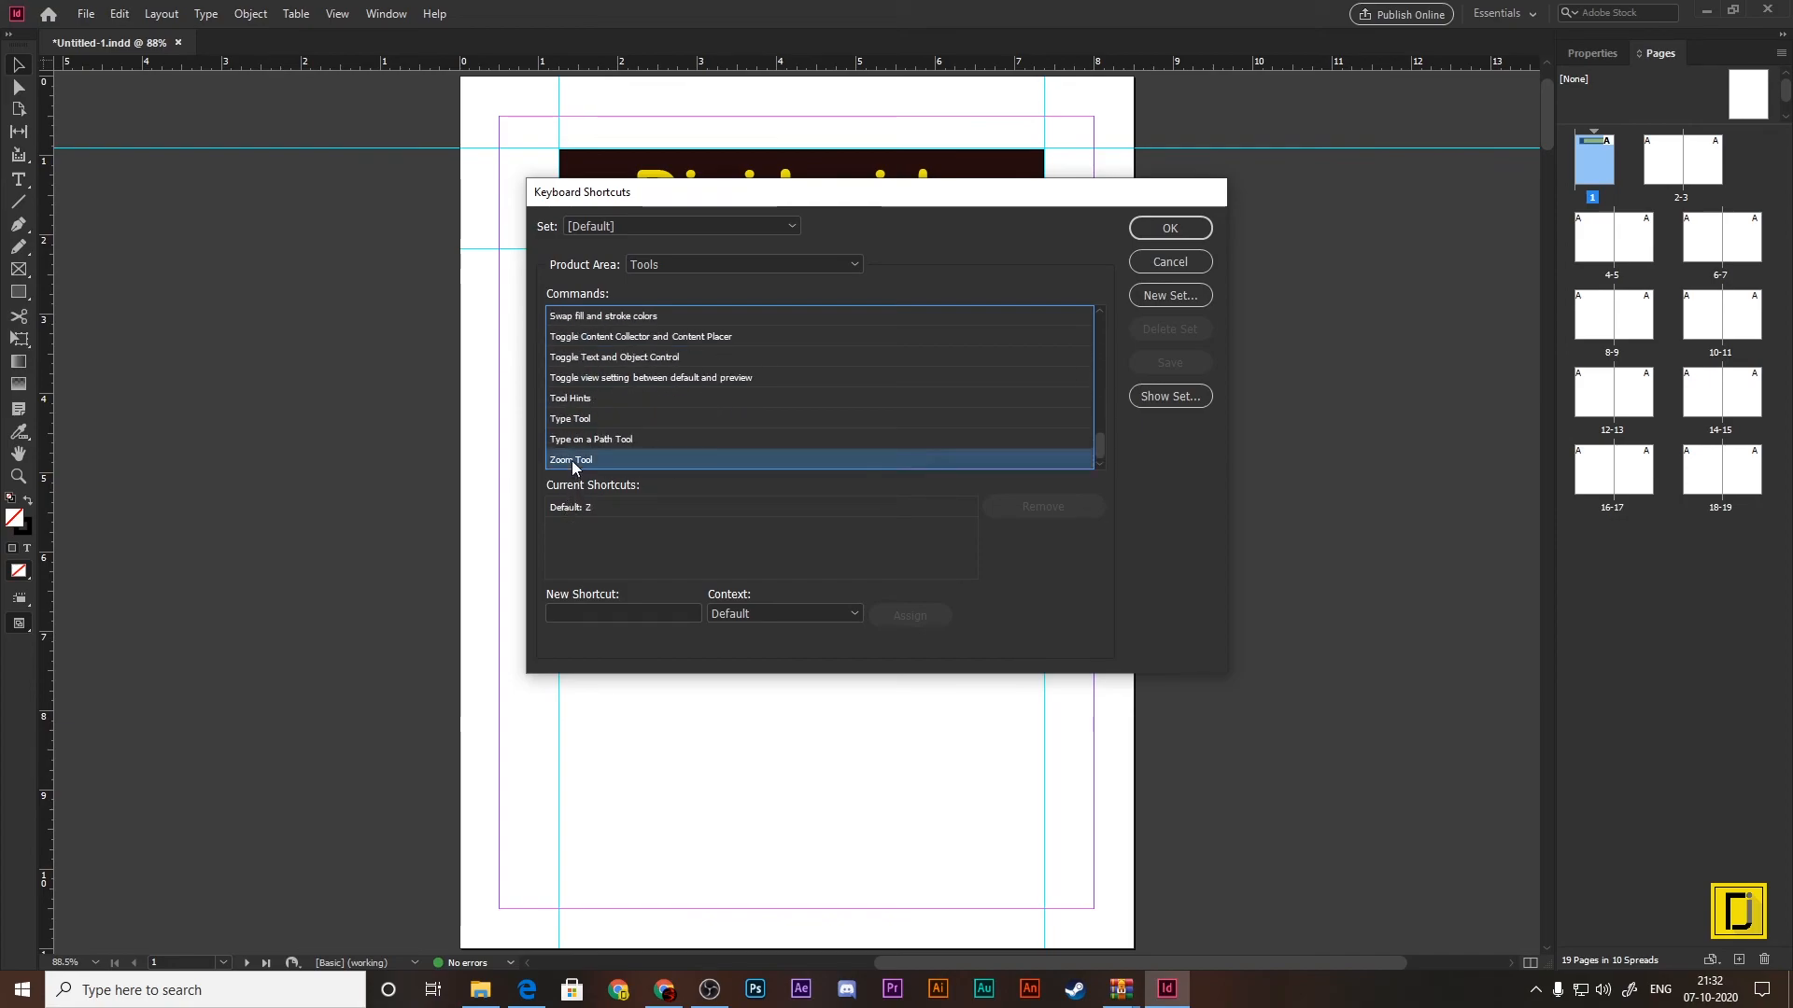
click(575, 436)
click(574, 379)
scroll(620, 424, up, 5)
scroll(620, 423, up, 11)
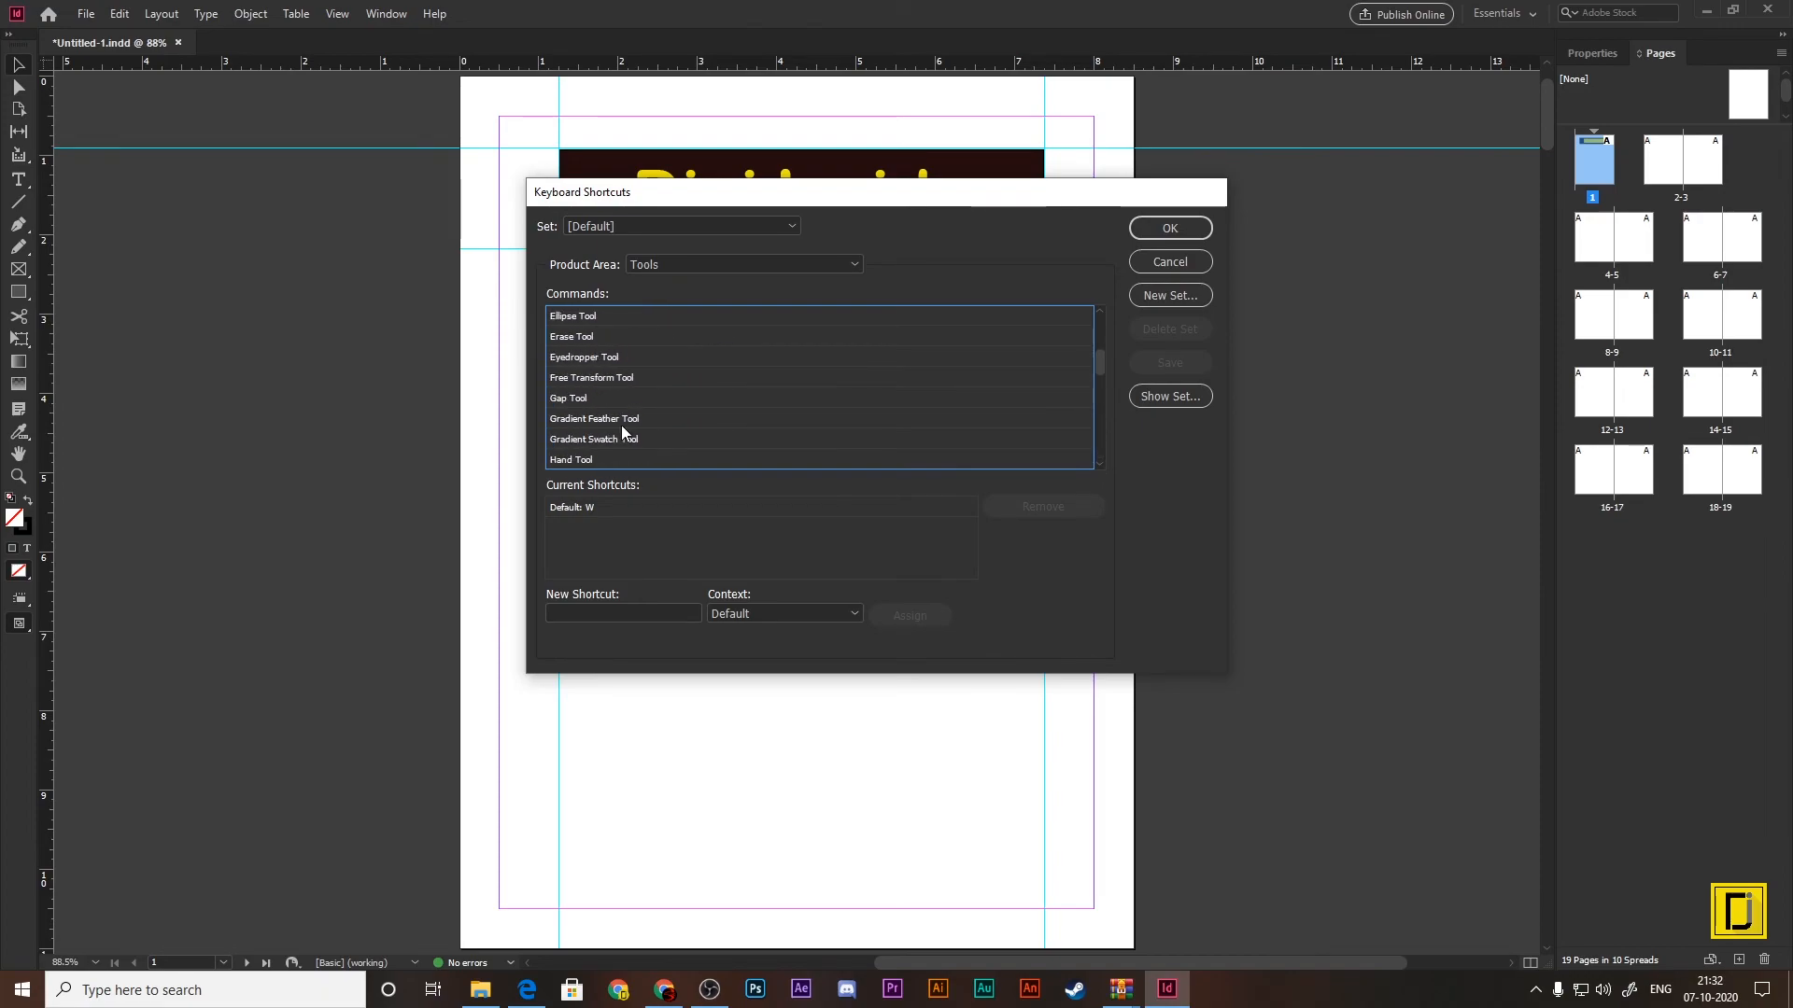
Step: Look up the shortcuts for the Add Anchor Point Tool, Apply Color, Color Theme Tool and Direct Selection Tool
click(595, 316)
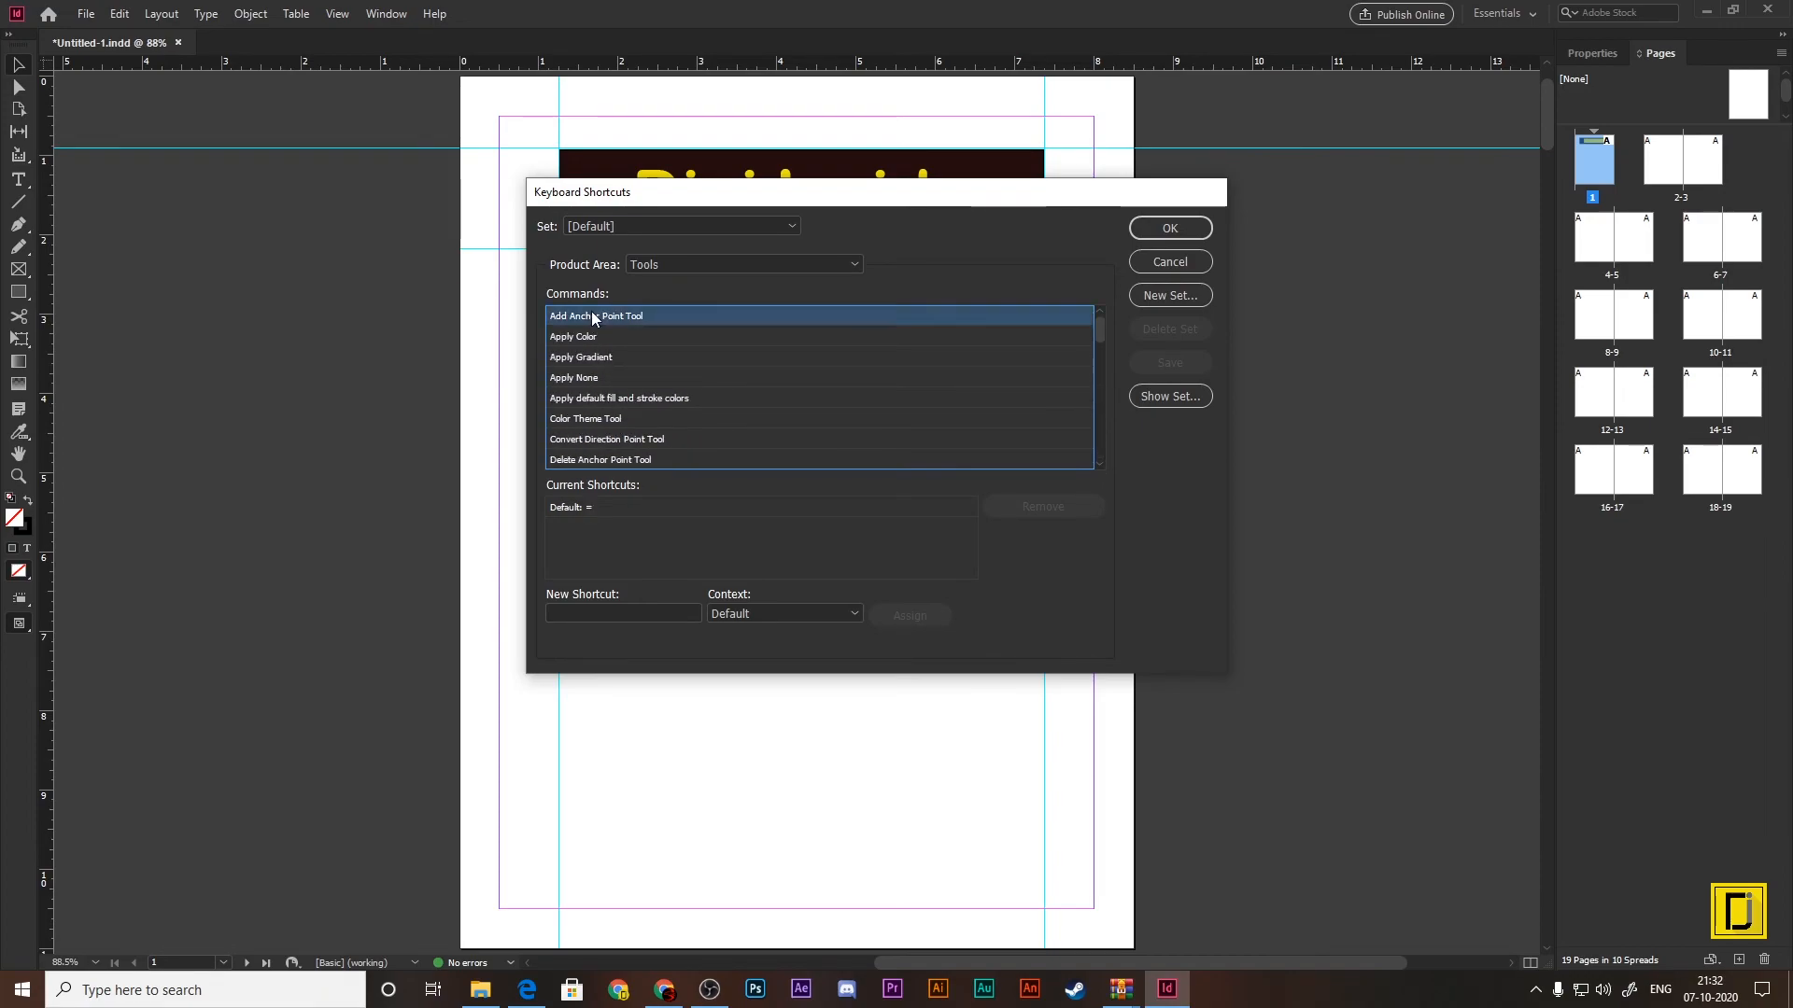
click(574, 338)
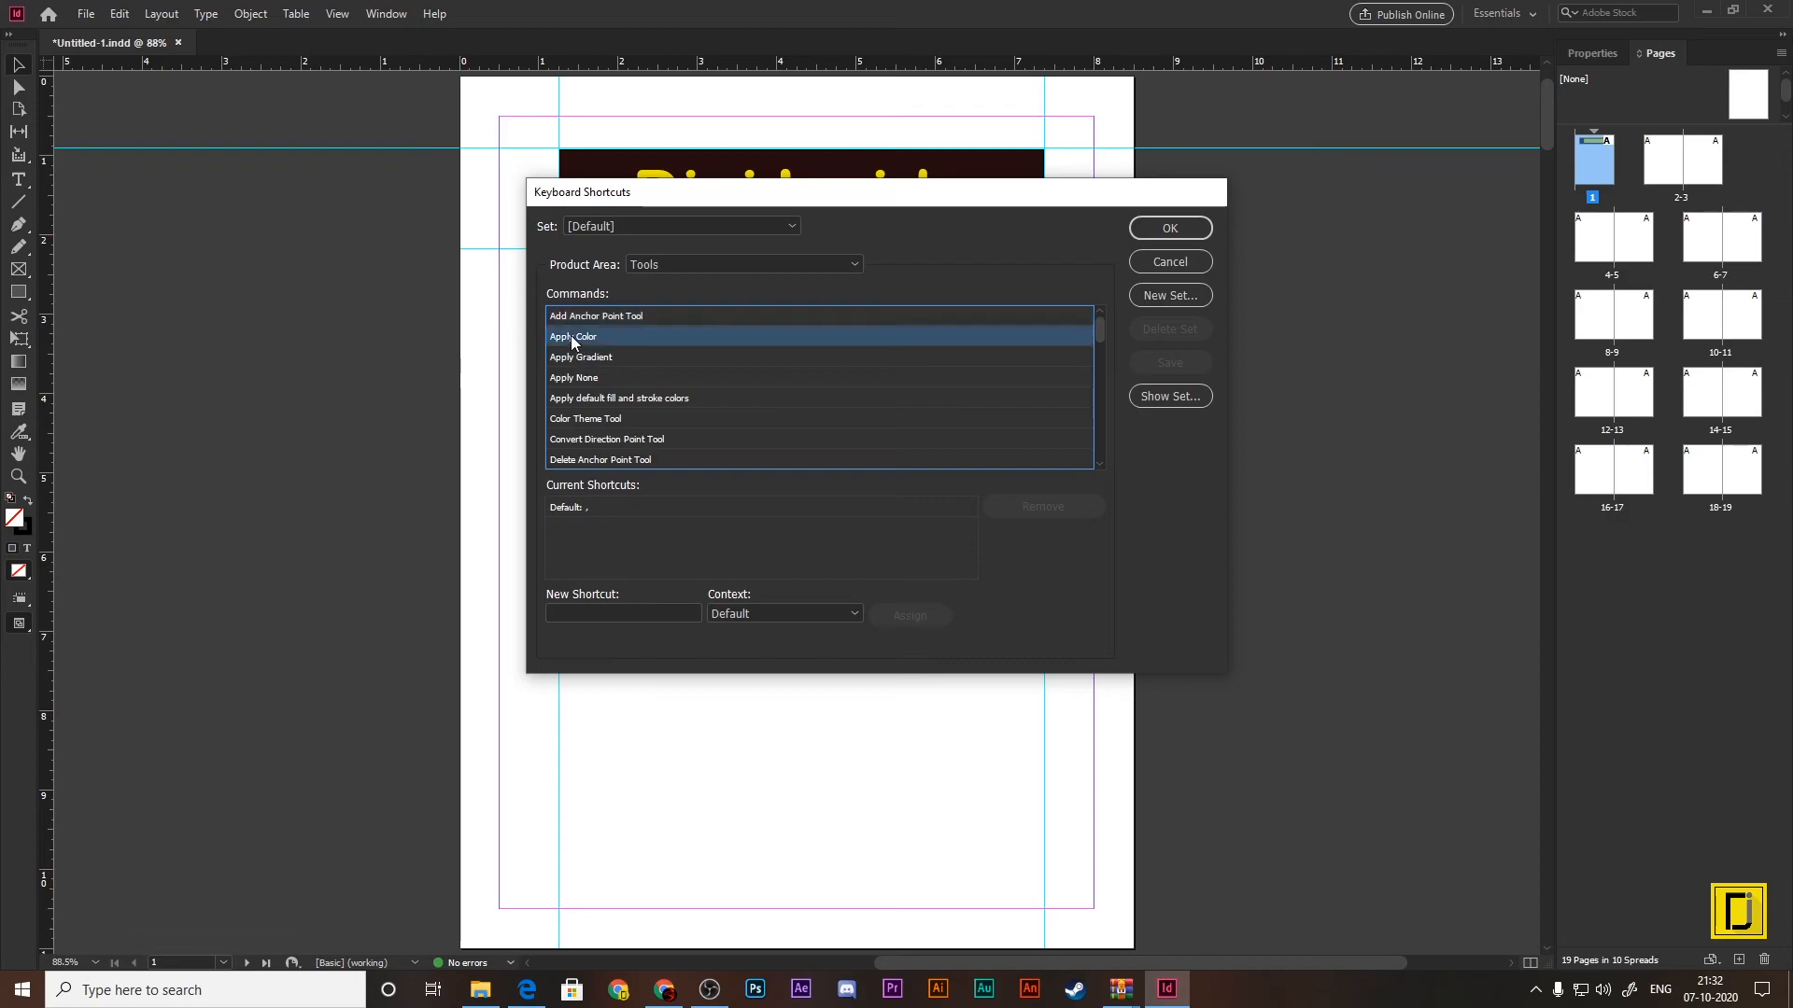
click(581, 420)
scroll(580, 427, down, 1)
click(627, 512)
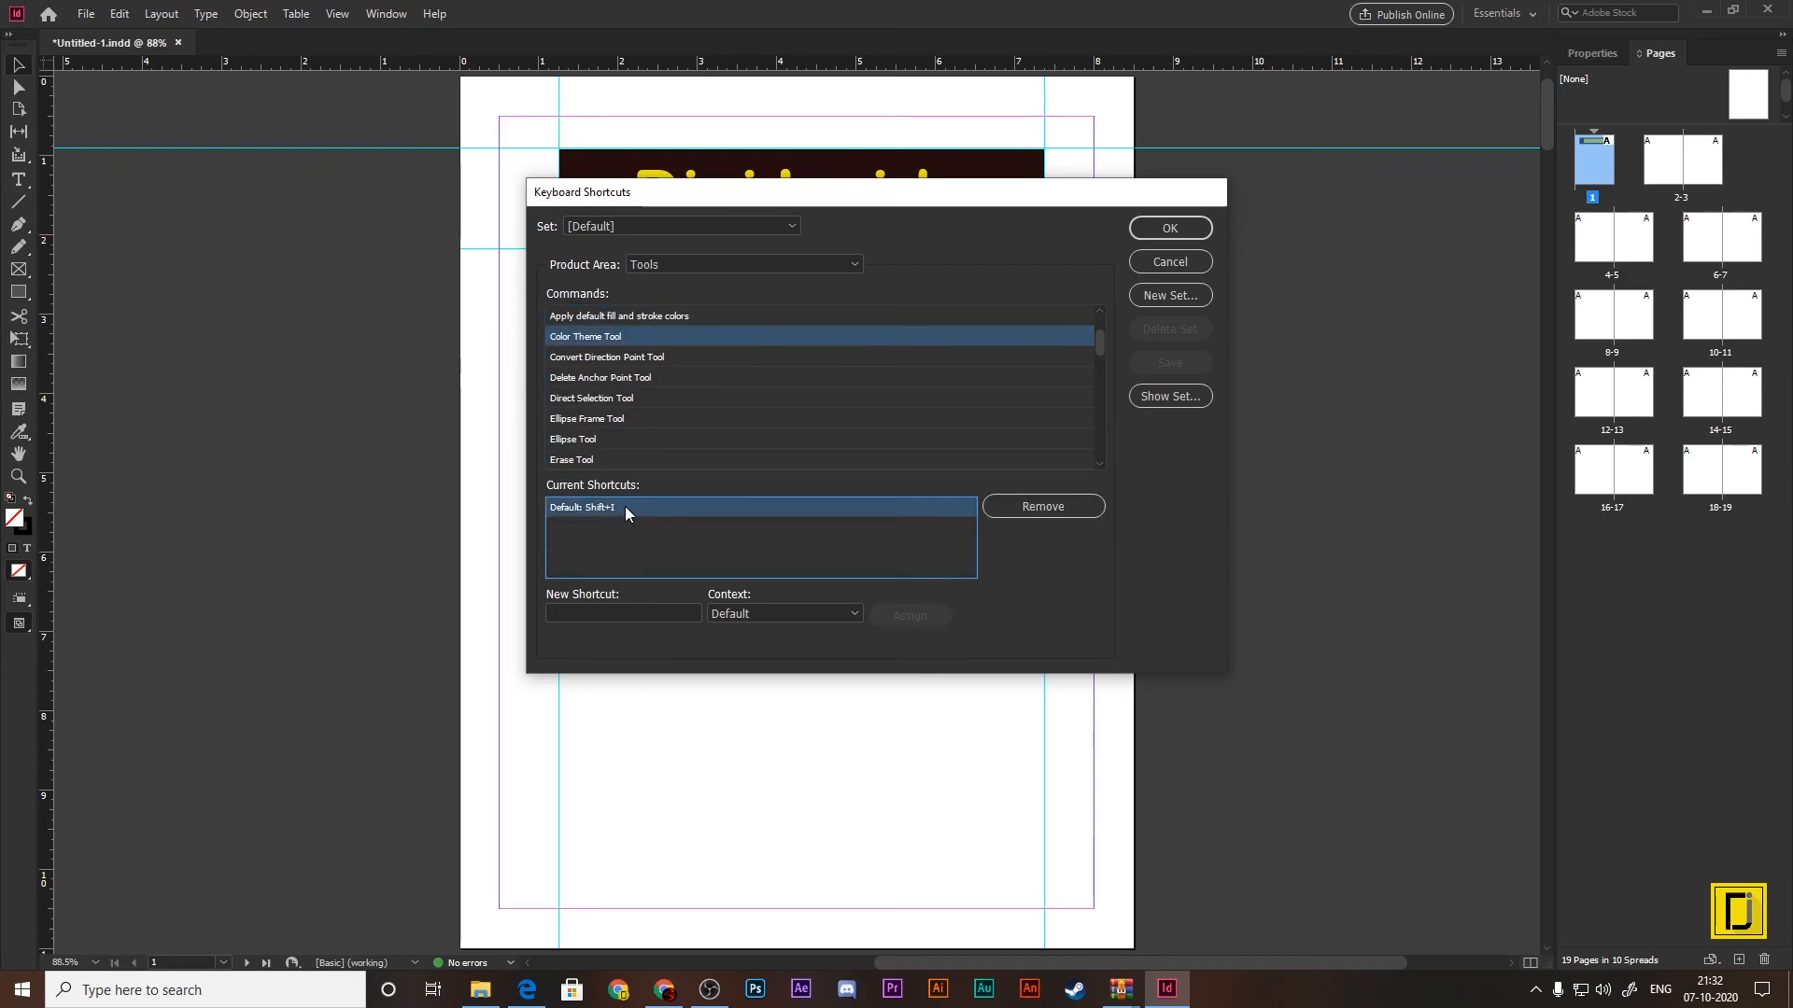
click(587, 410)
scroll(587, 410, down, 5)
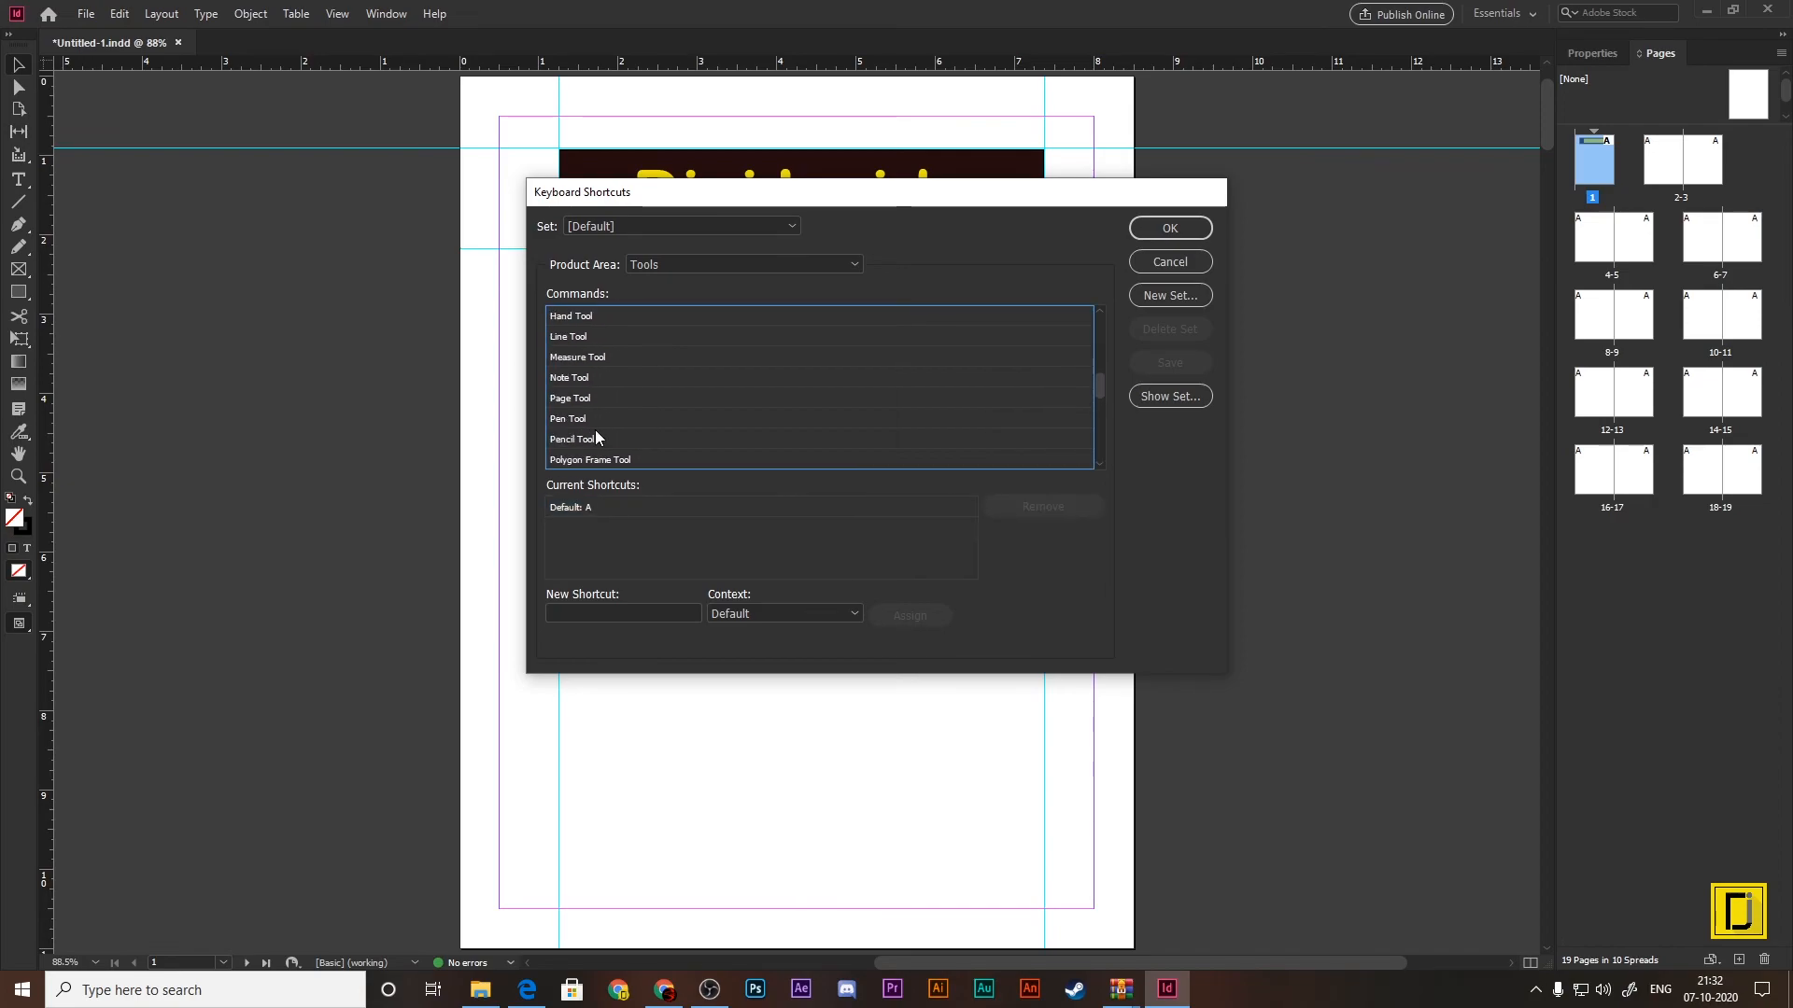
Step: Try P, O and Num 8 as new shortcuts for the Pen Tool and cancel without assigning any
click(579, 379)
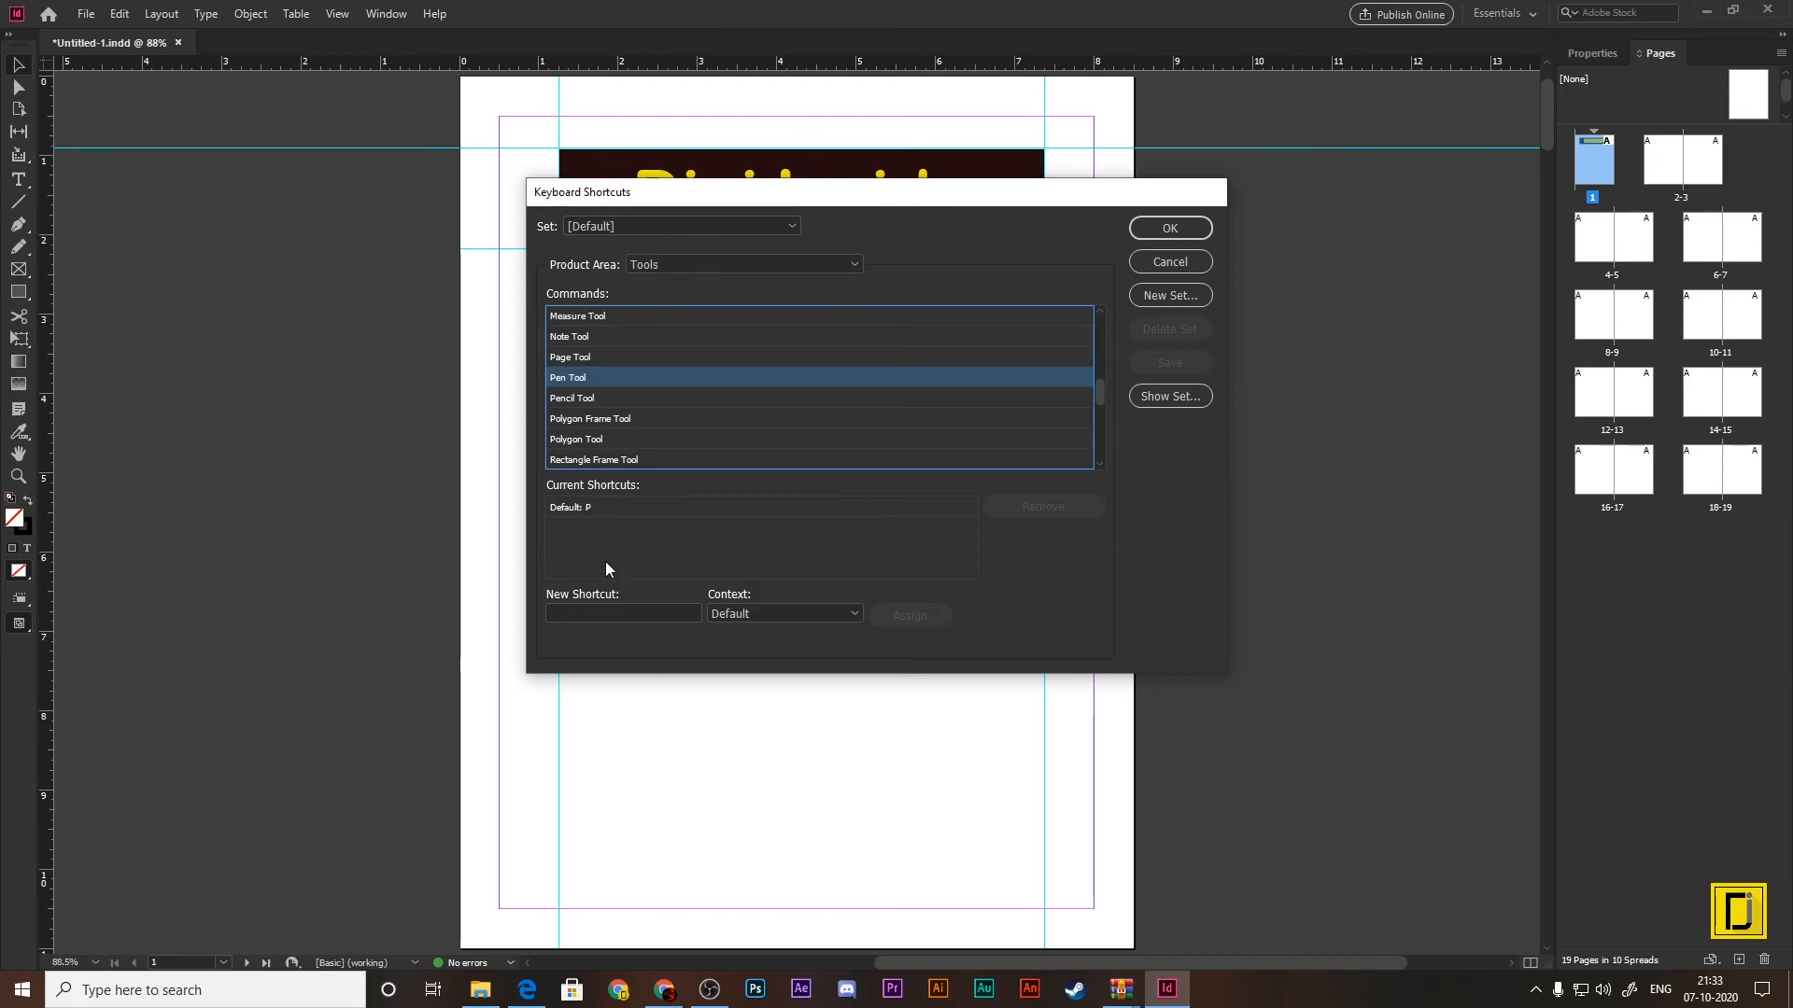
click(612, 615)
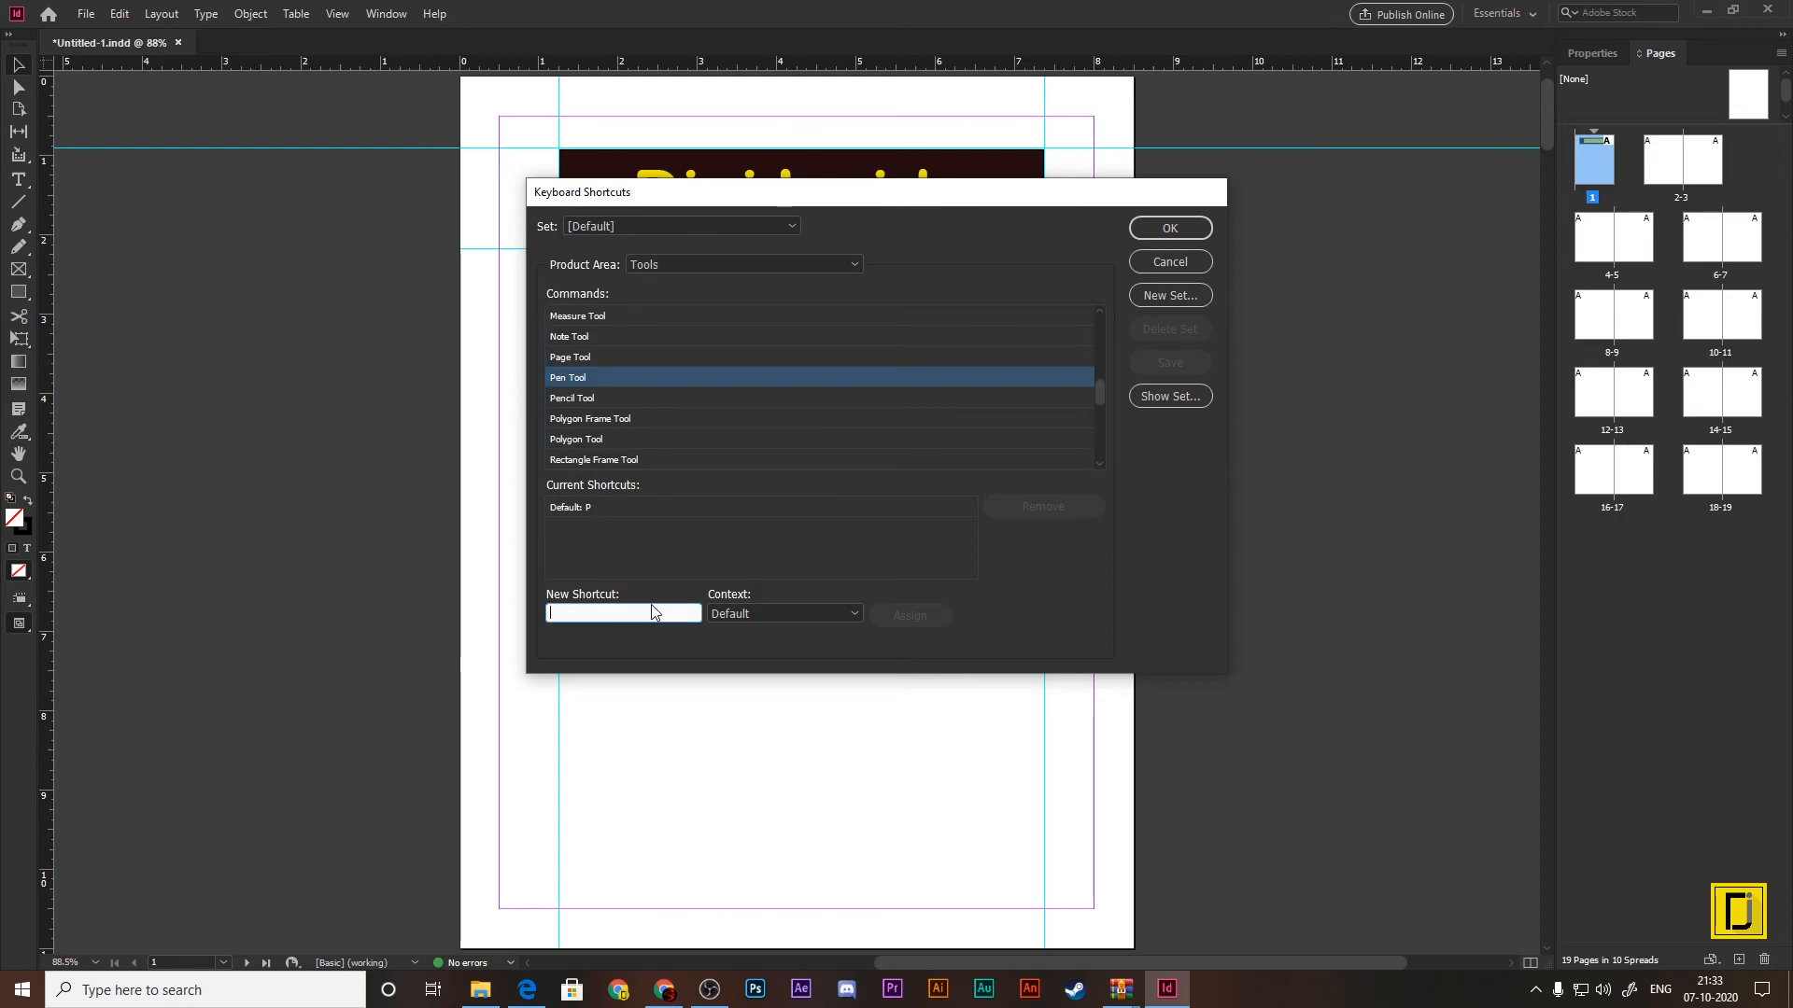
key(p)
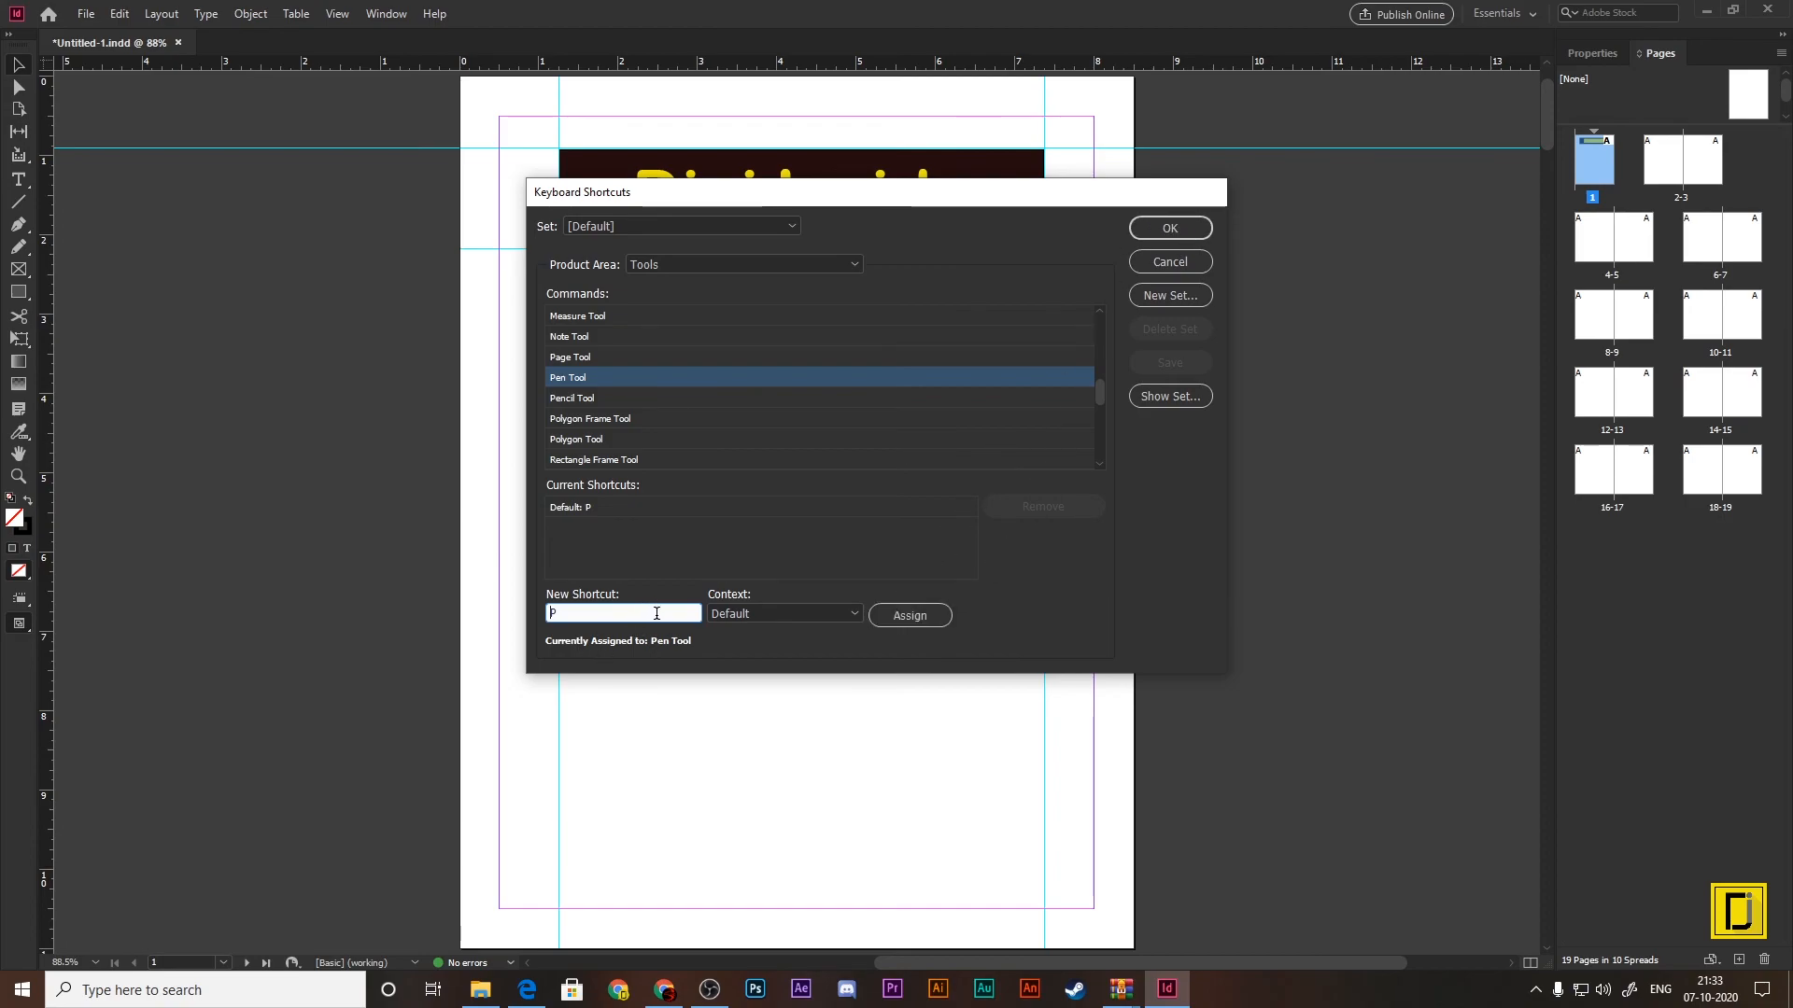
drag(606, 616, 520, 613)
key(BackSpace)
key(o)
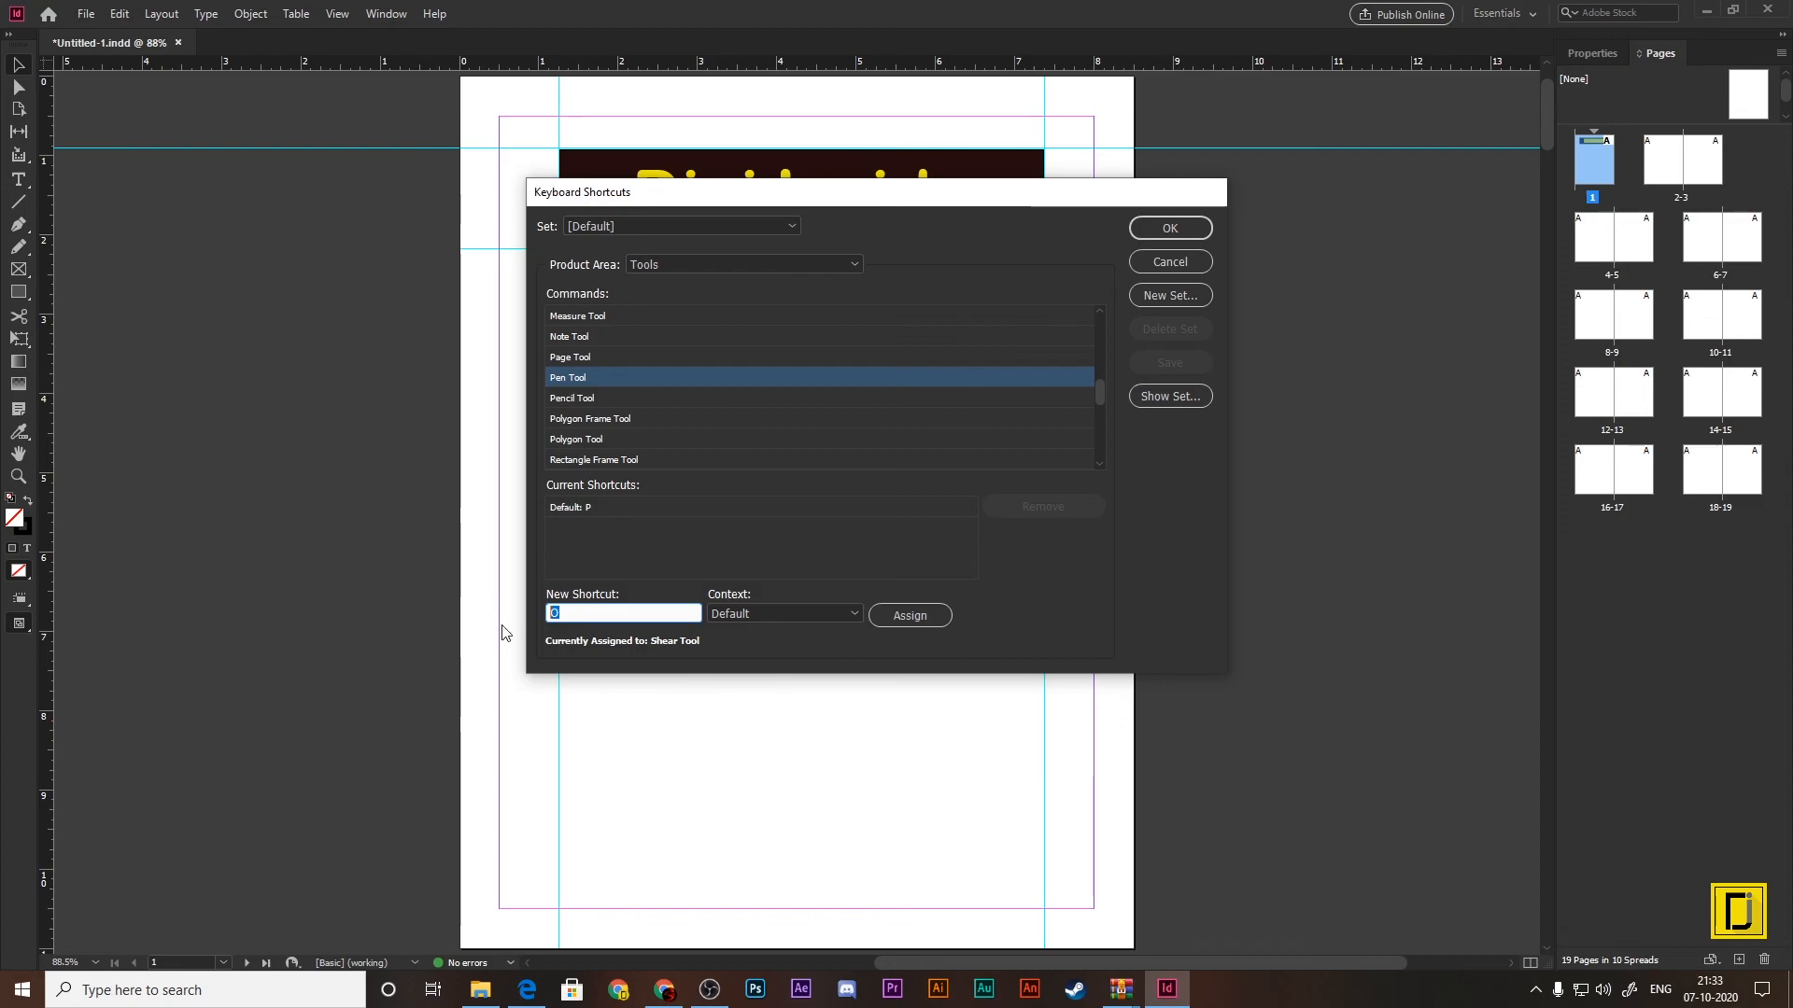
key(BackSpace)
key(KP_8)
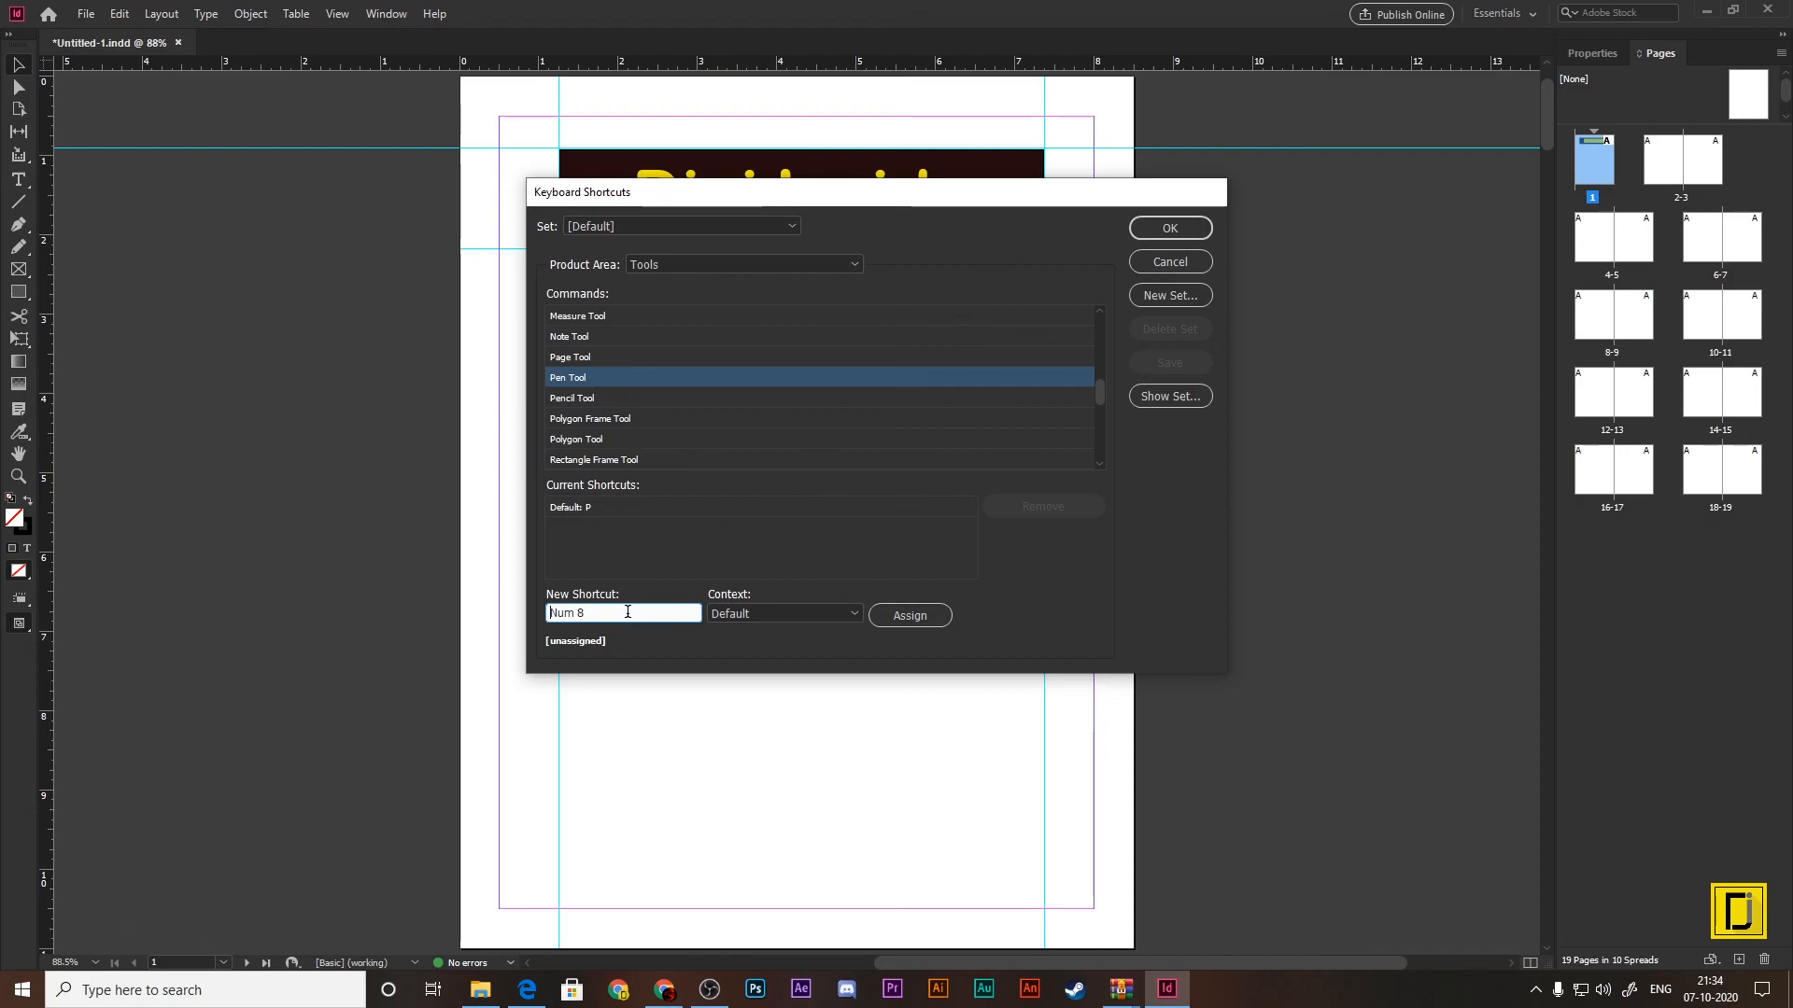
drag(592, 613, 534, 623)
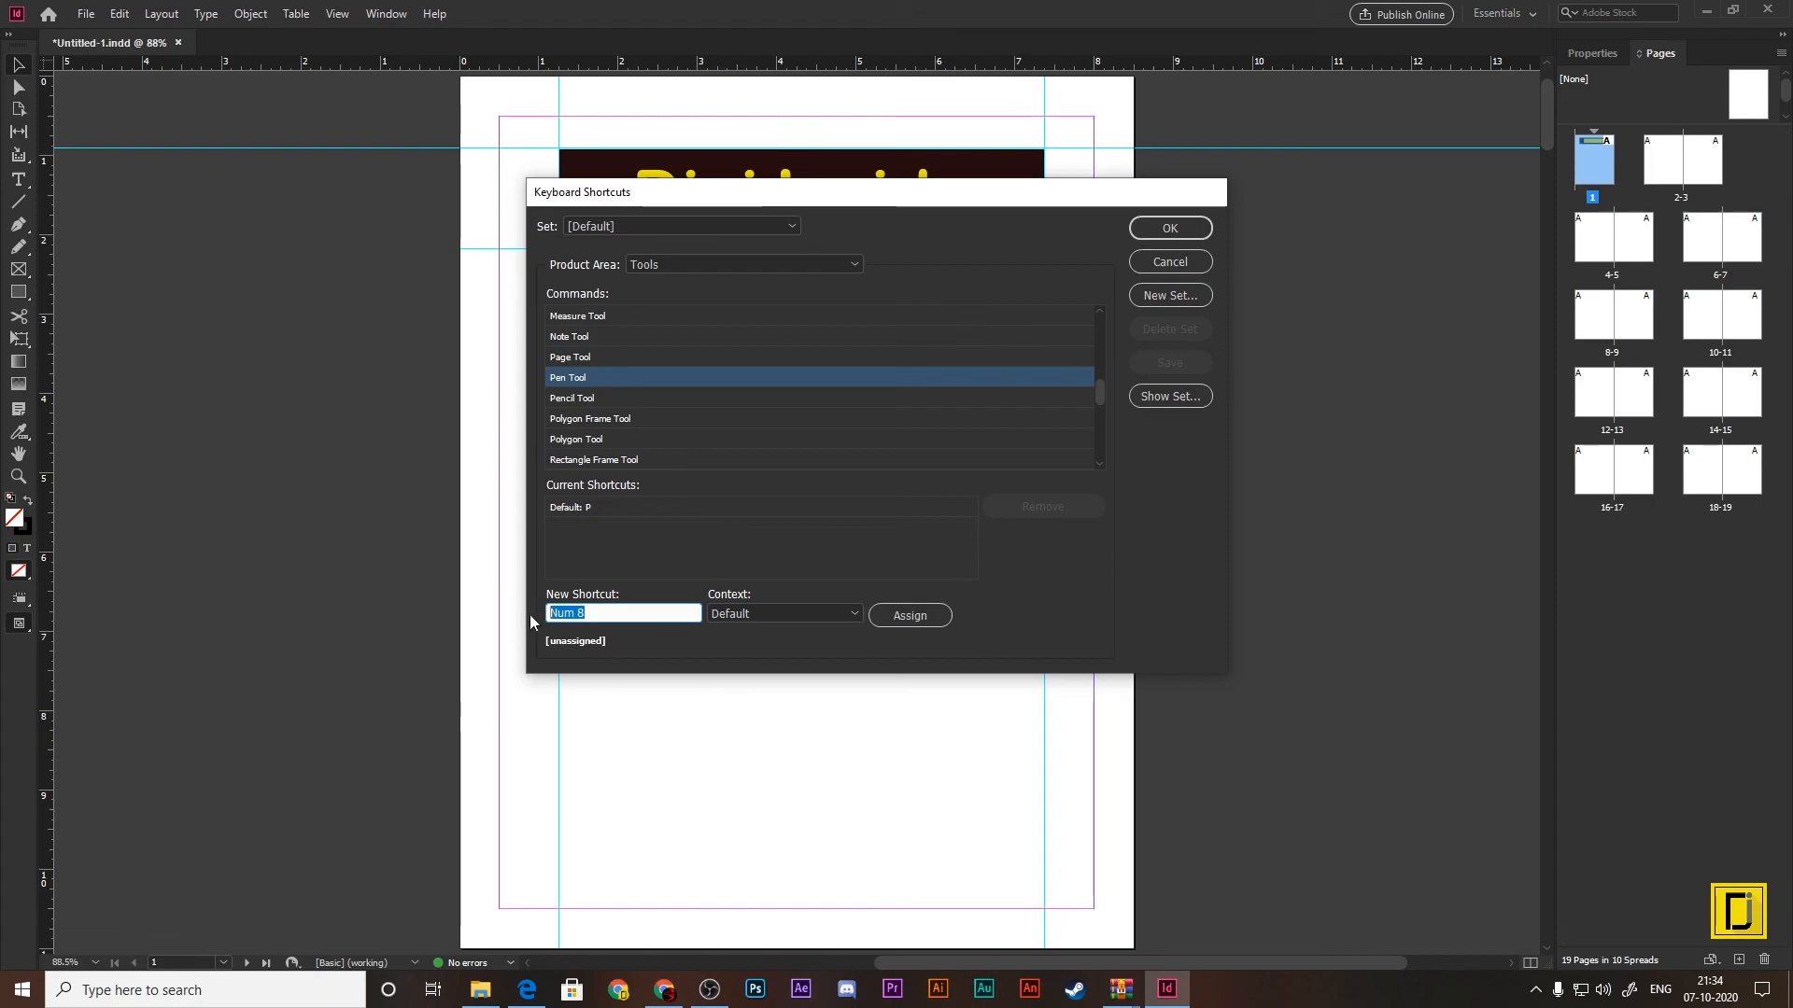
click(1173, 263)
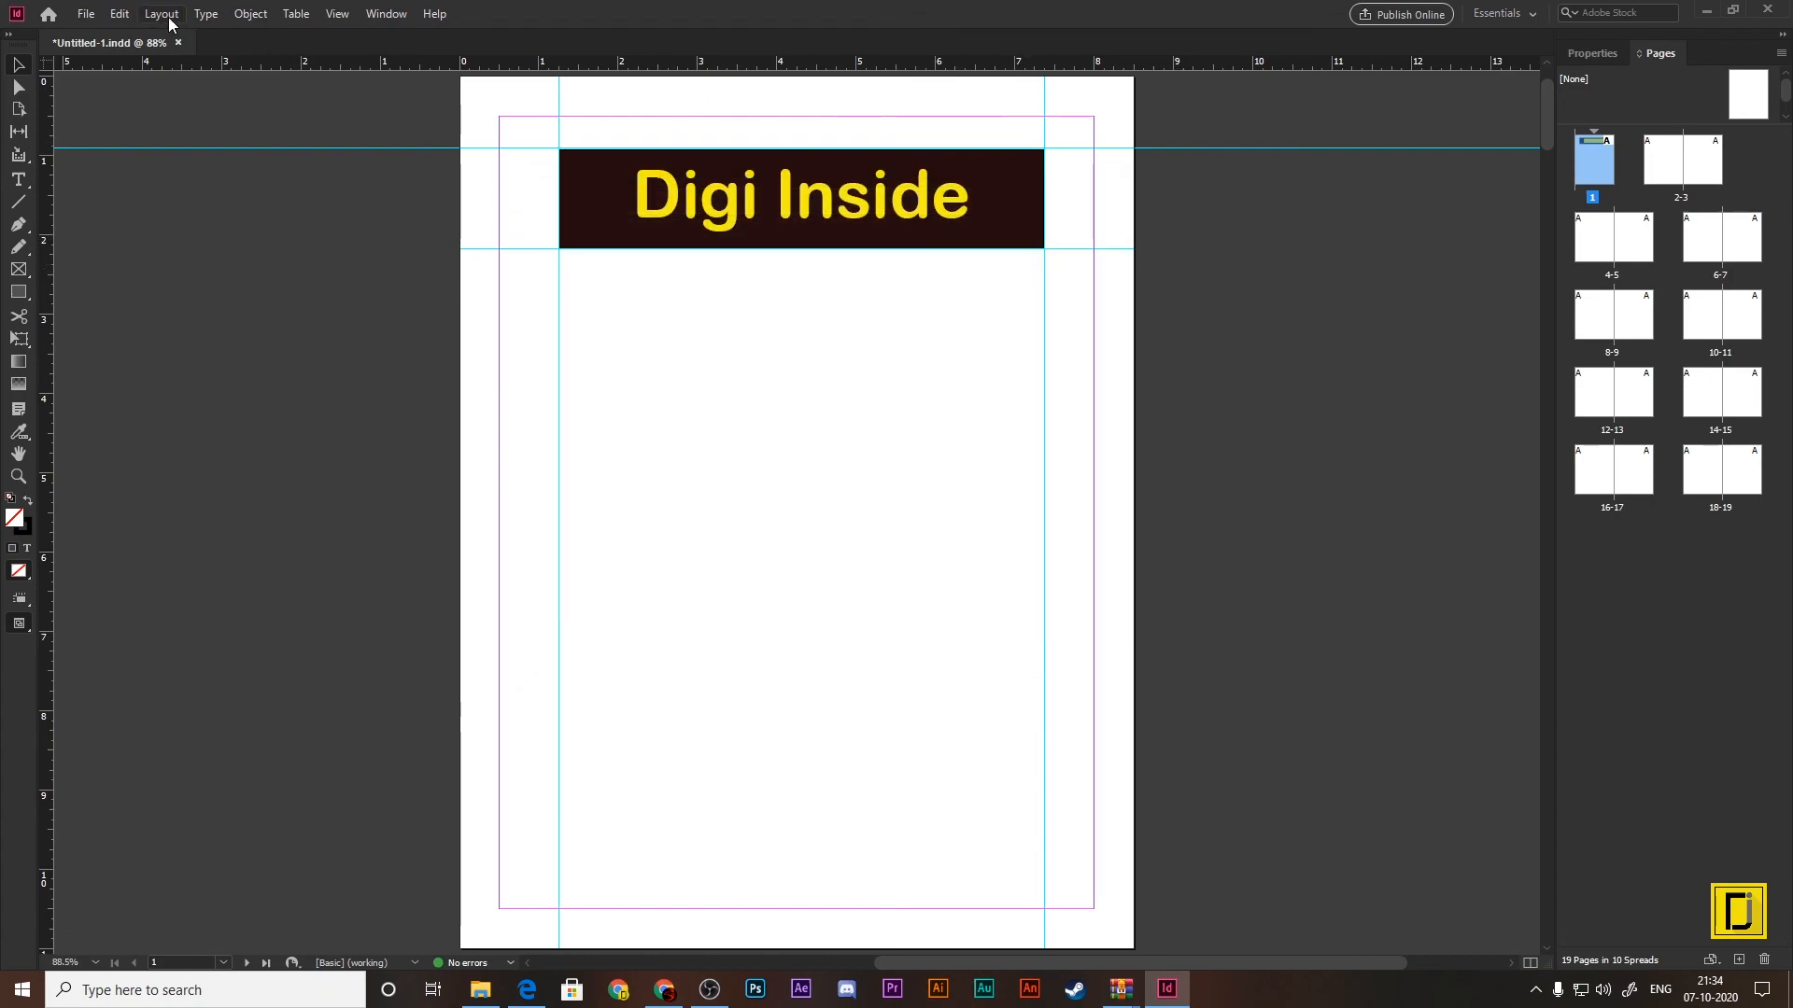
Step: Reopen the keyboard shortcut settings and check File Menu commands such as Print Booklet, Print Presets, Versions and XML
click(171, 21)
mouse_move(120, 14)
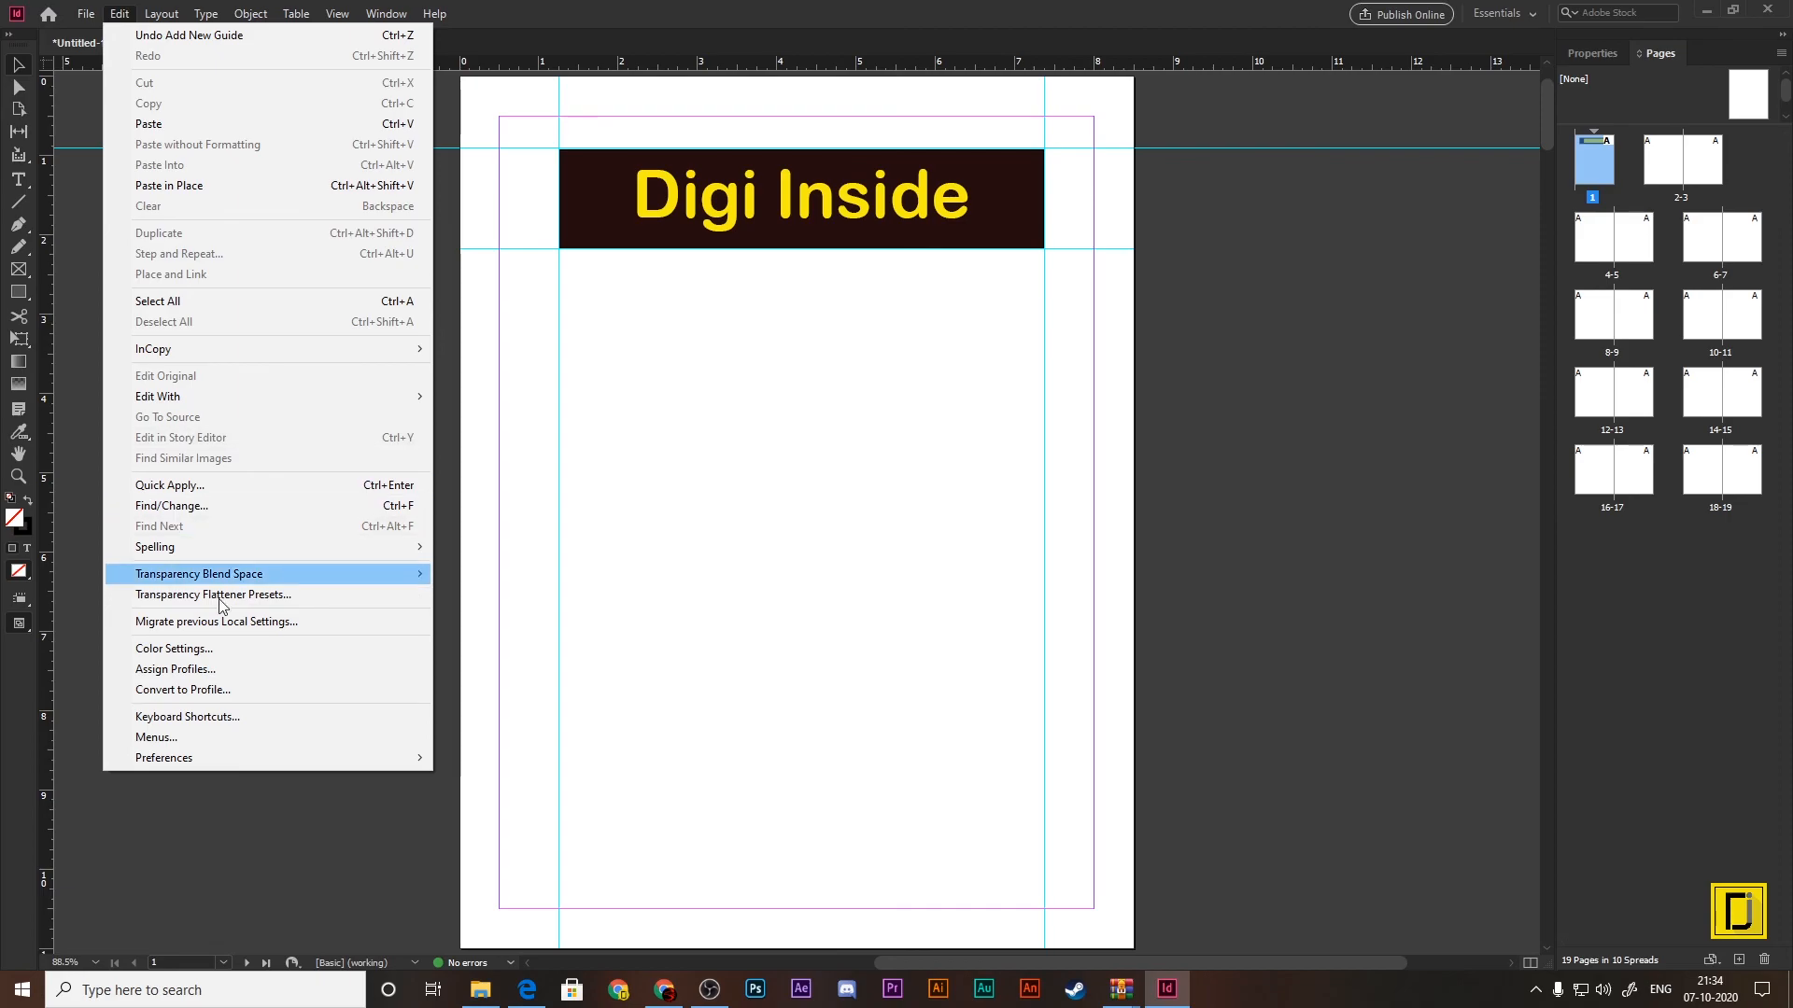
click(208, 717)
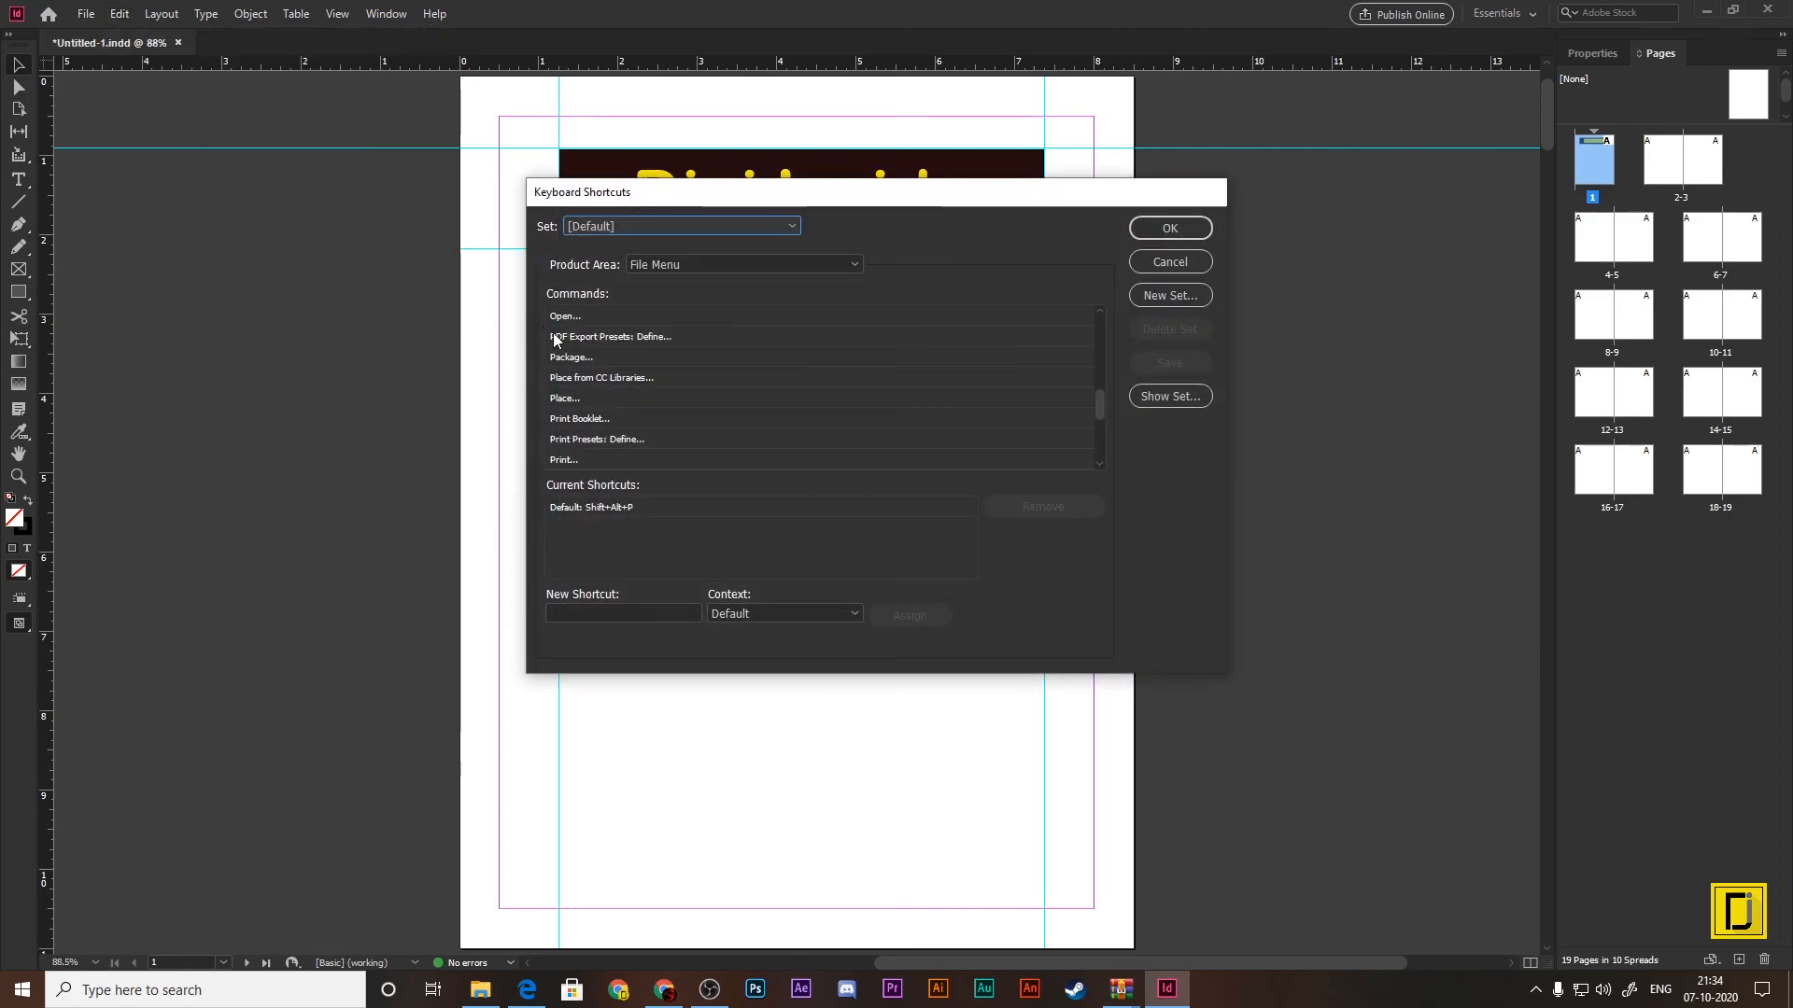
scroll(570, 338, down, 4)
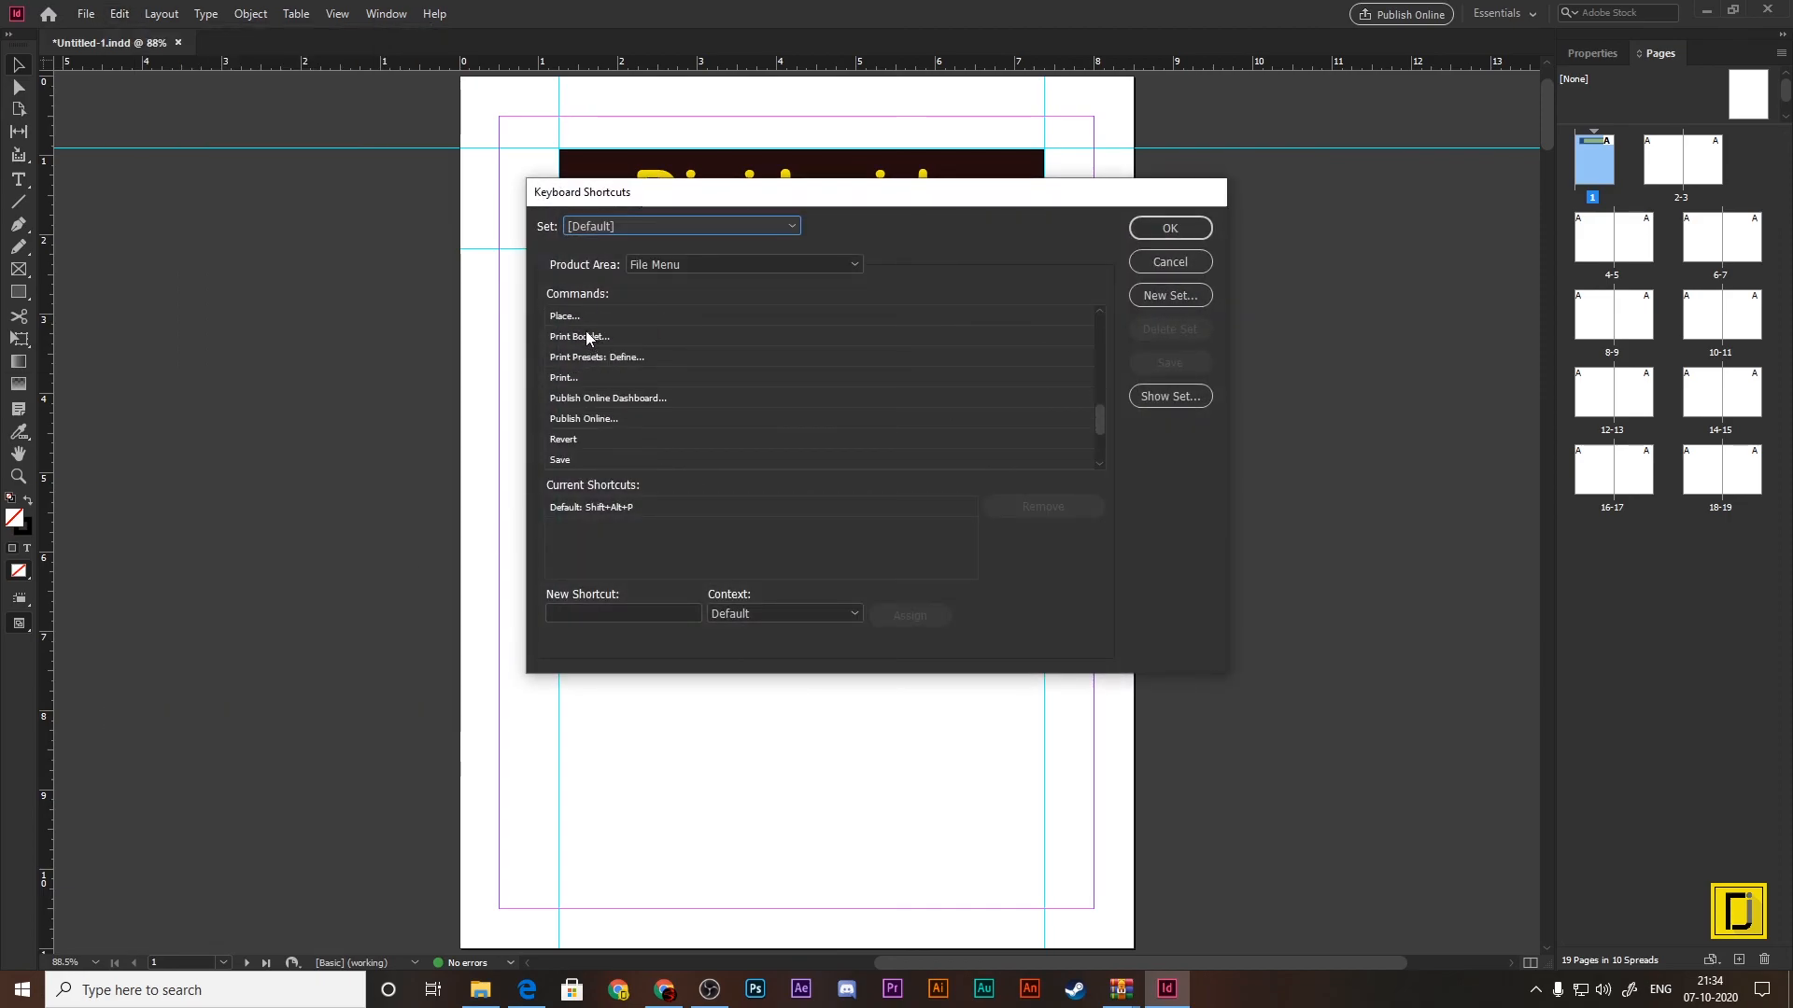
click(588, 338)
click(581, 351)
scroll(613, 420, down, 1)
scroll(612, 428, down, 1)
click(585, 441)
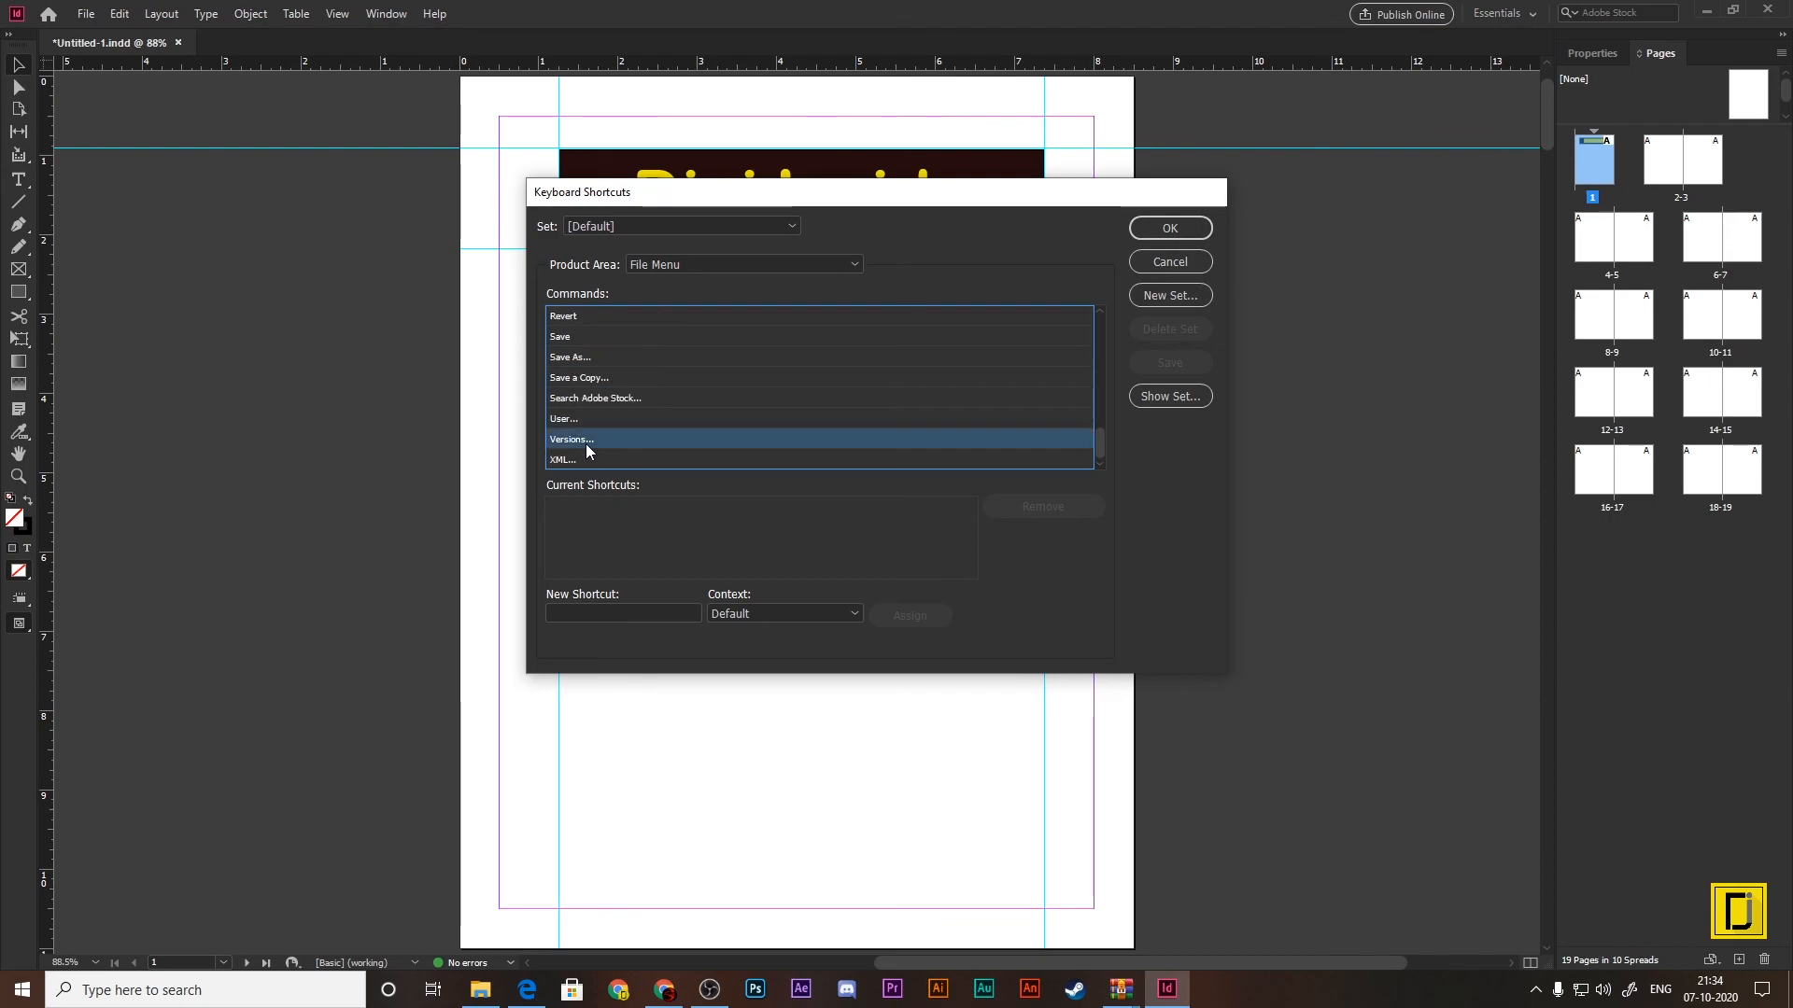
click(572, 460)
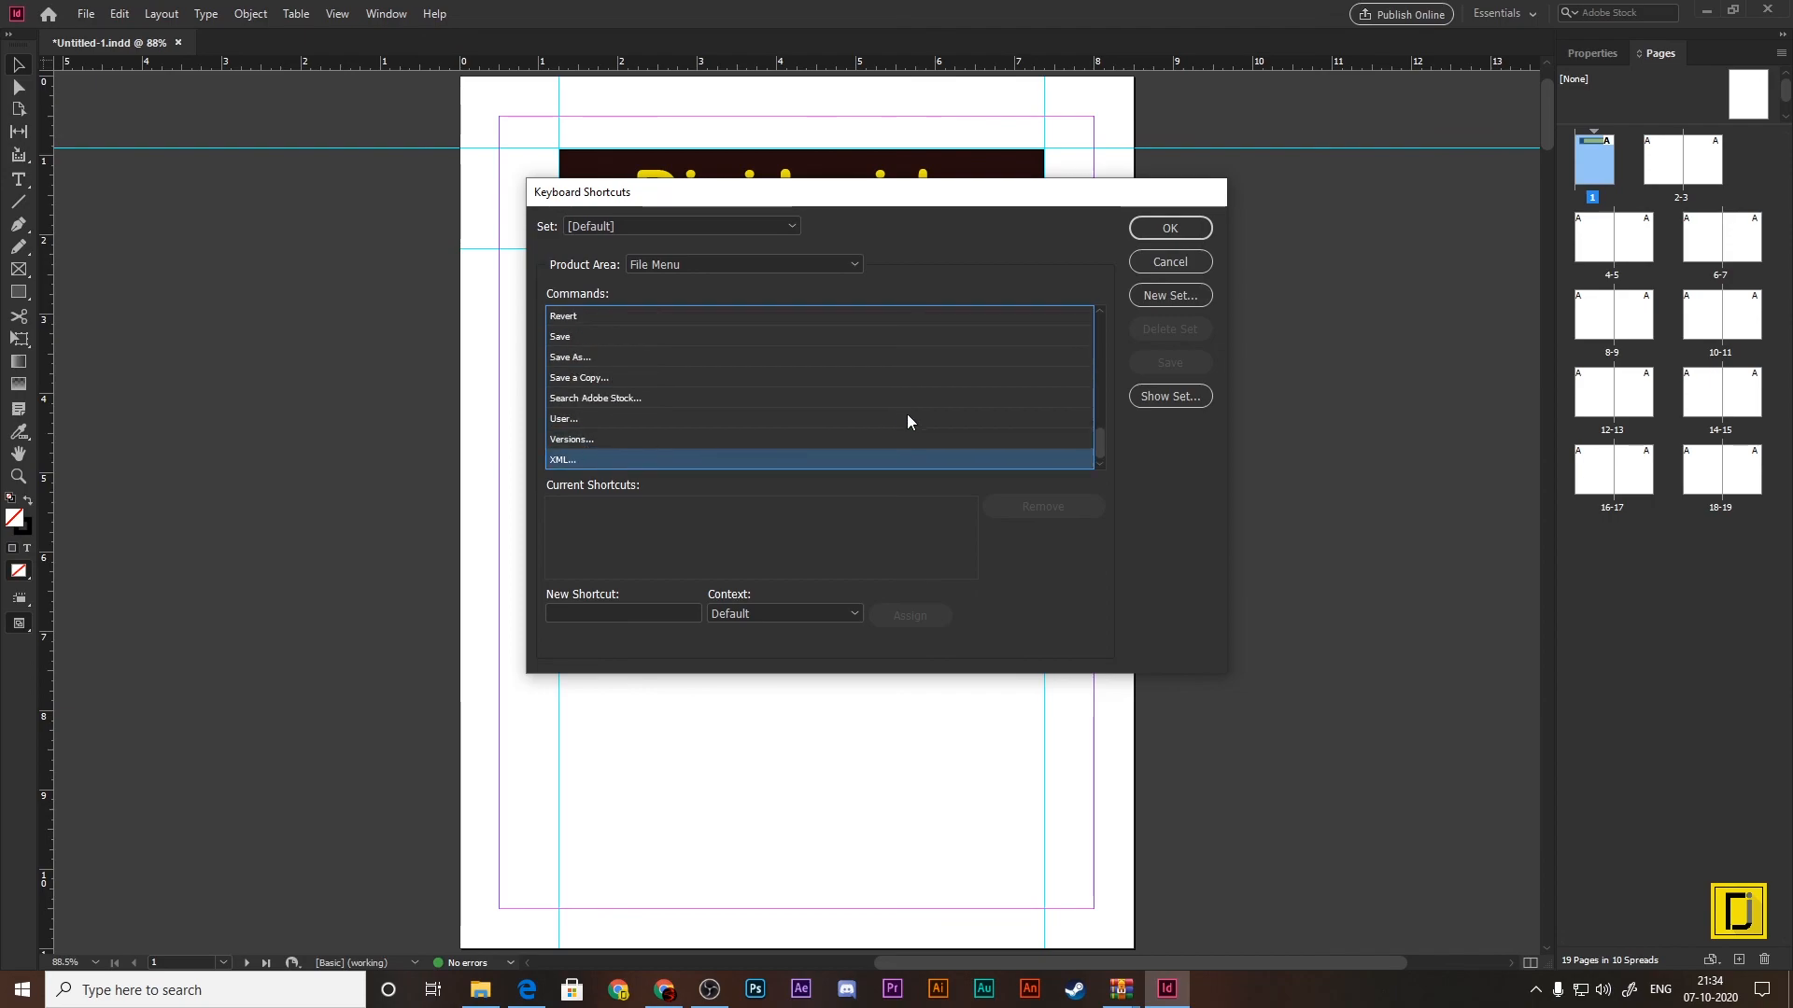
Step: Check the Tools shortcuts for toggling the Content Collector and swapping fill and stroke activation, and close the settings unchanged
click(748, 267)
click(674, 590)
click(592, 459)
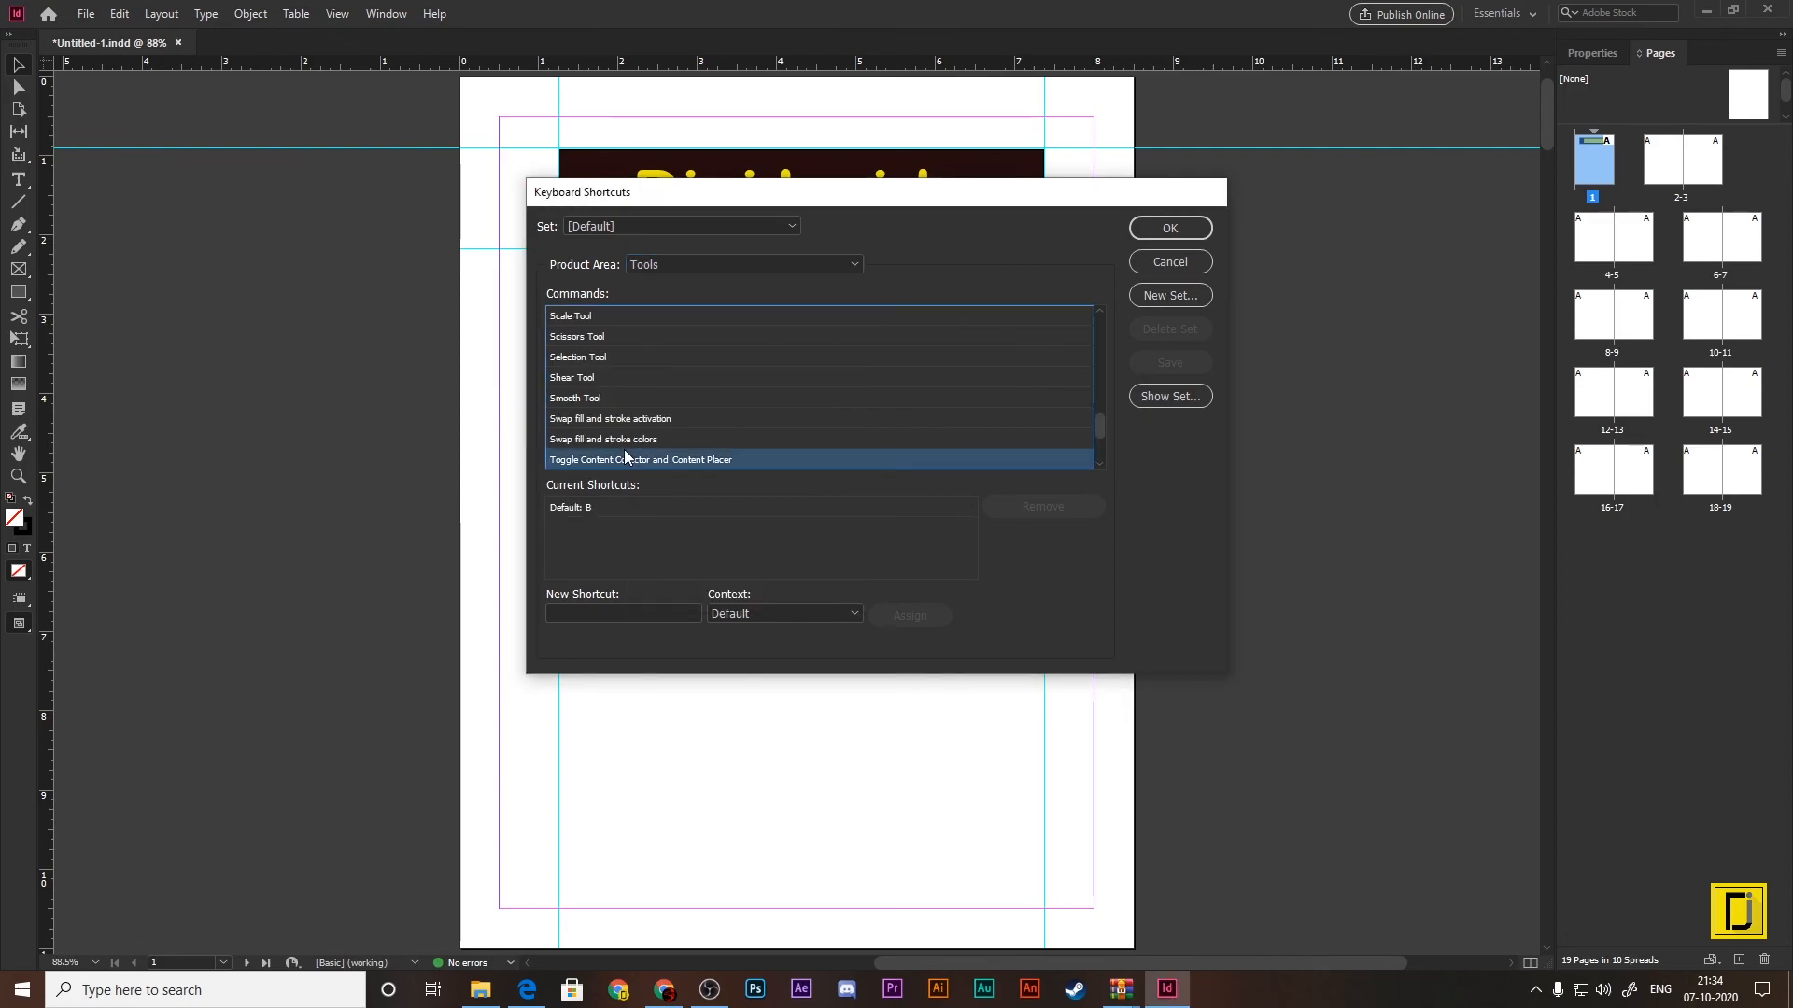
click(605, 420)
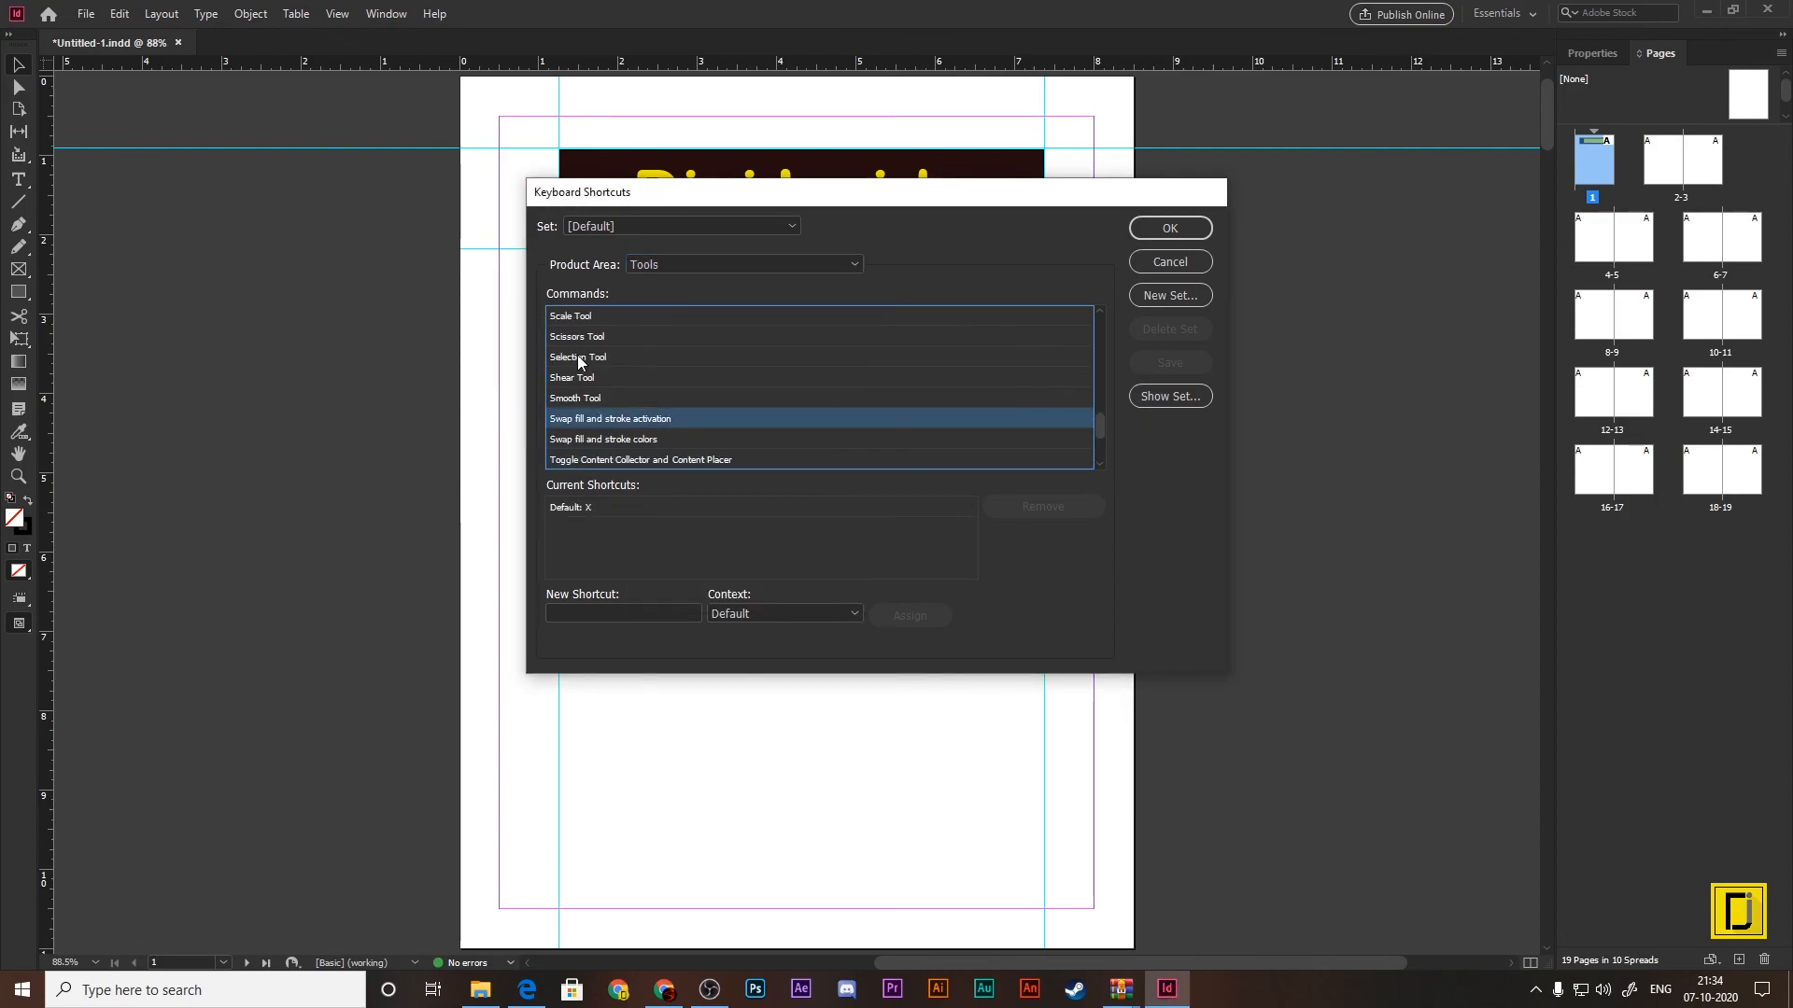
click(1178, 262)
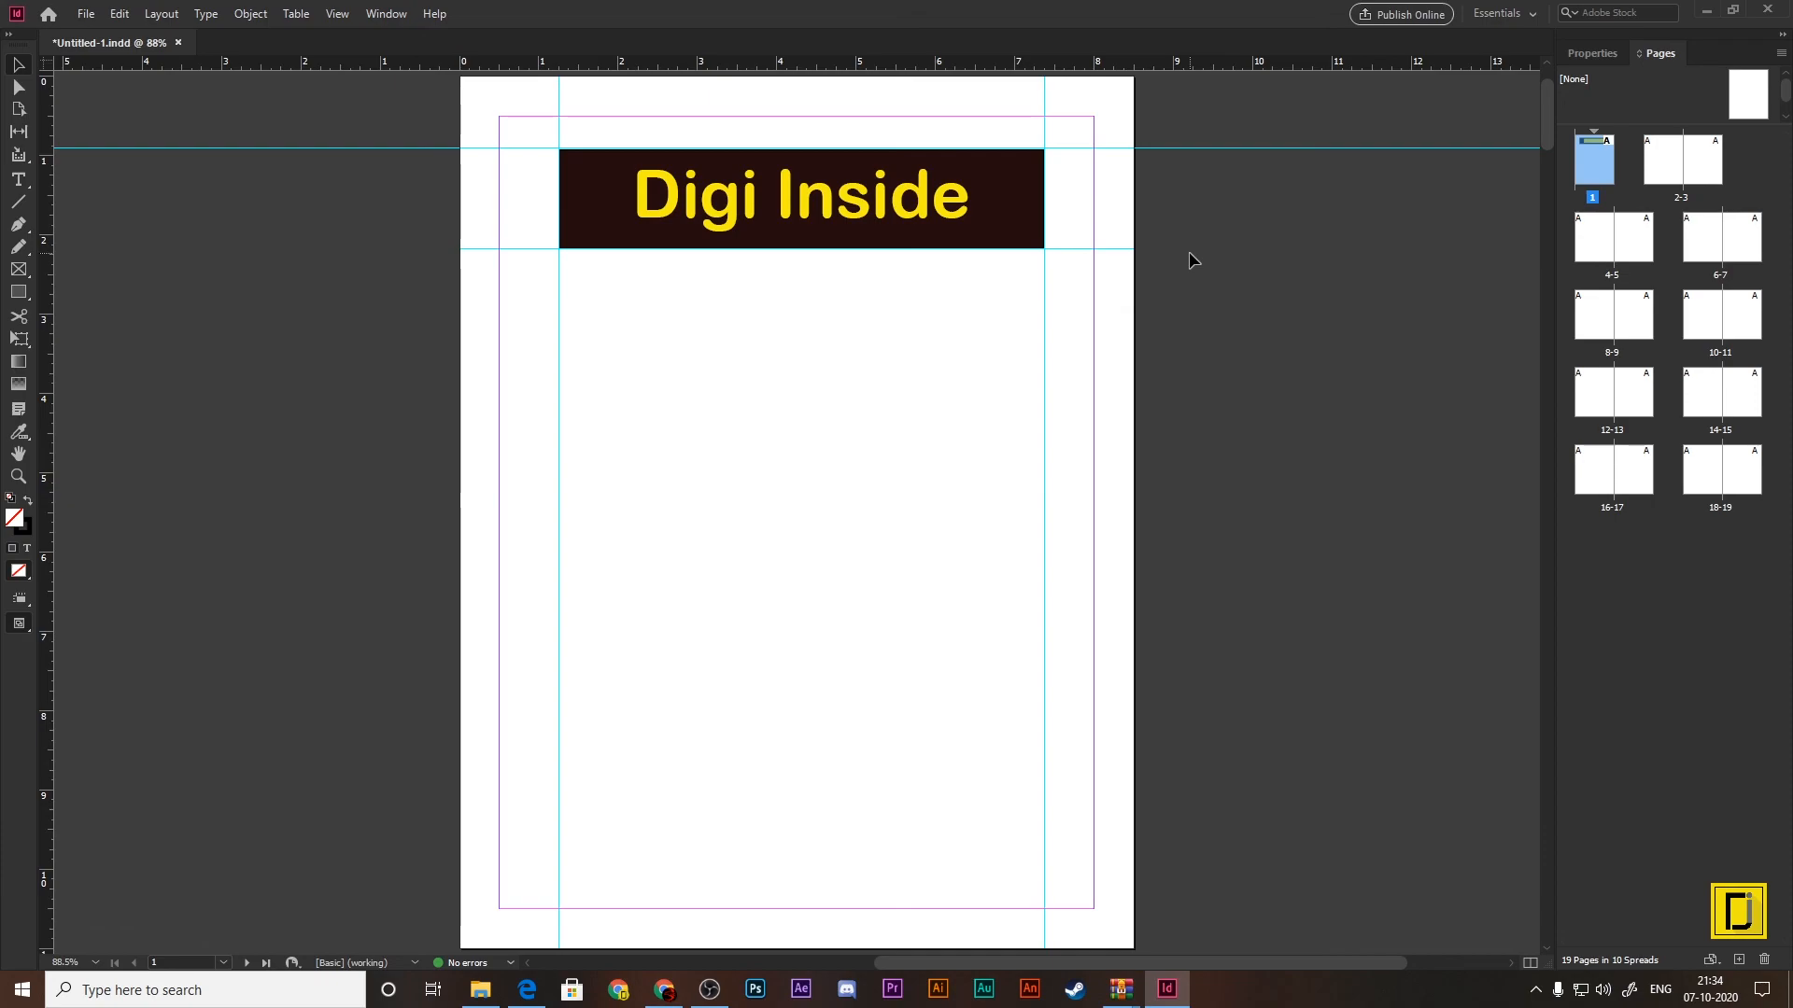